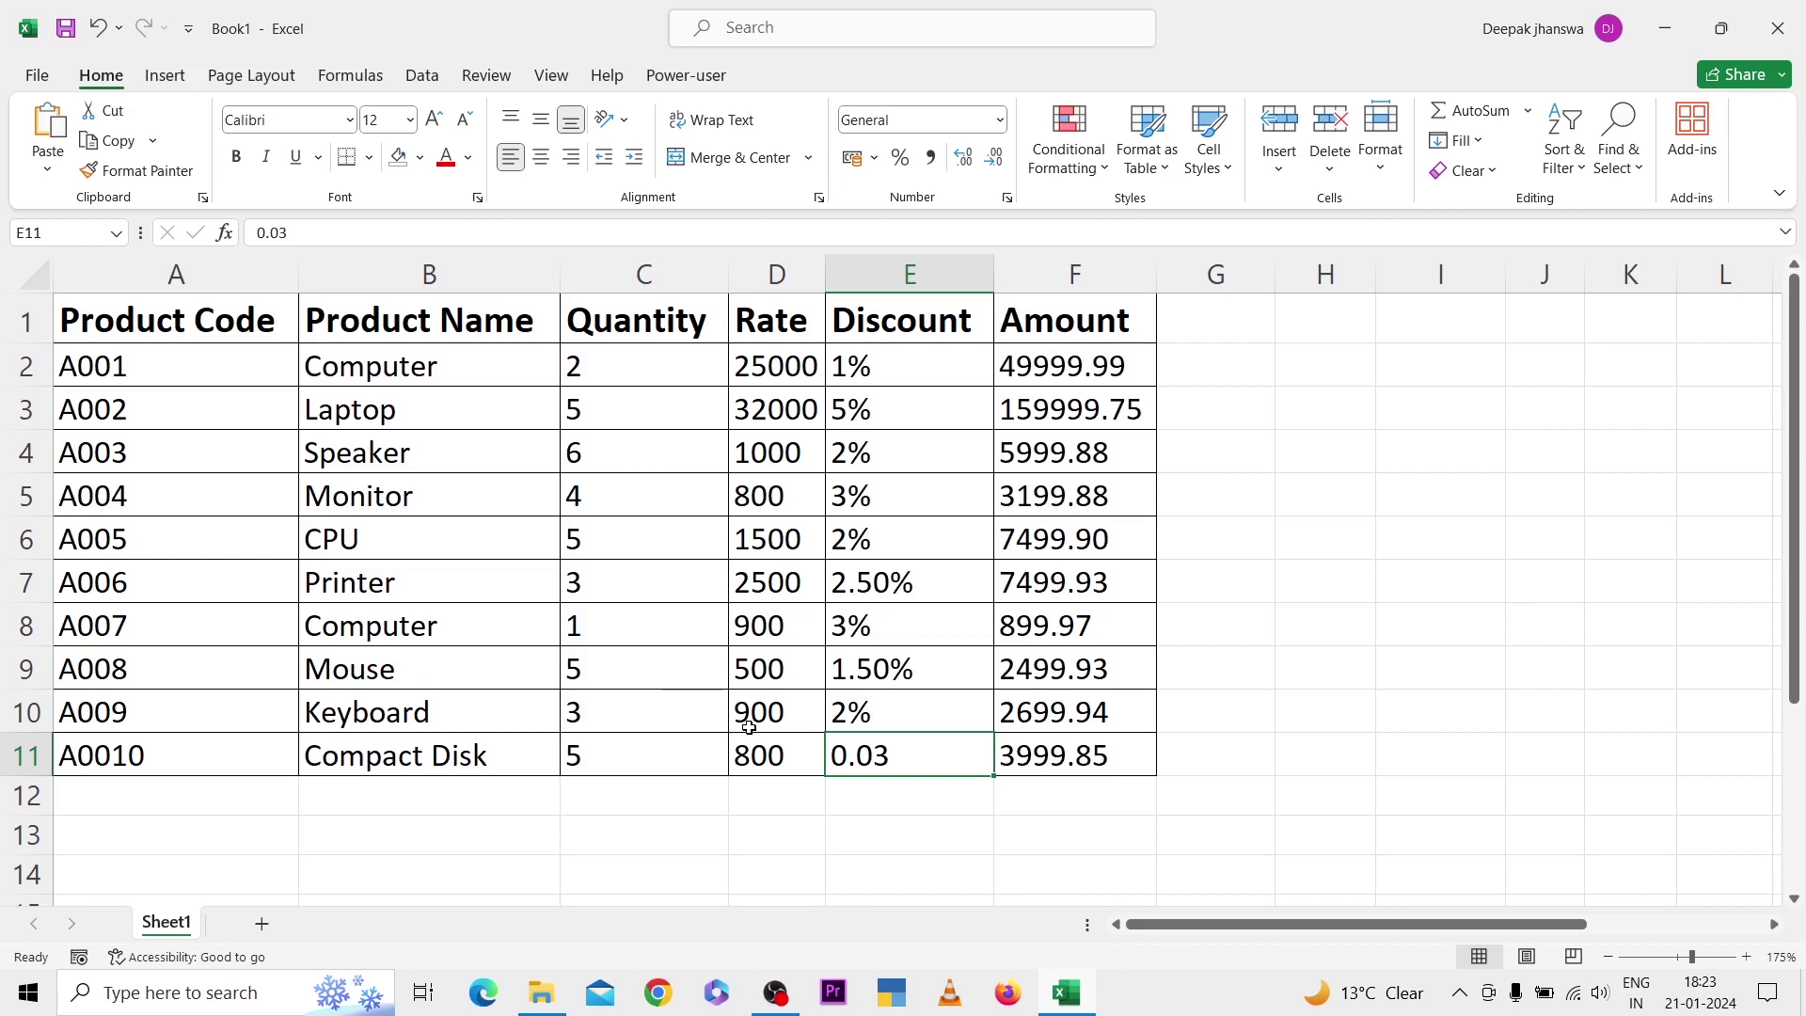
Search the sheet for "Computer", cycle through the matching cells, and list all matches.
{"action": "left_click", "coordinate": [1620, 168]}
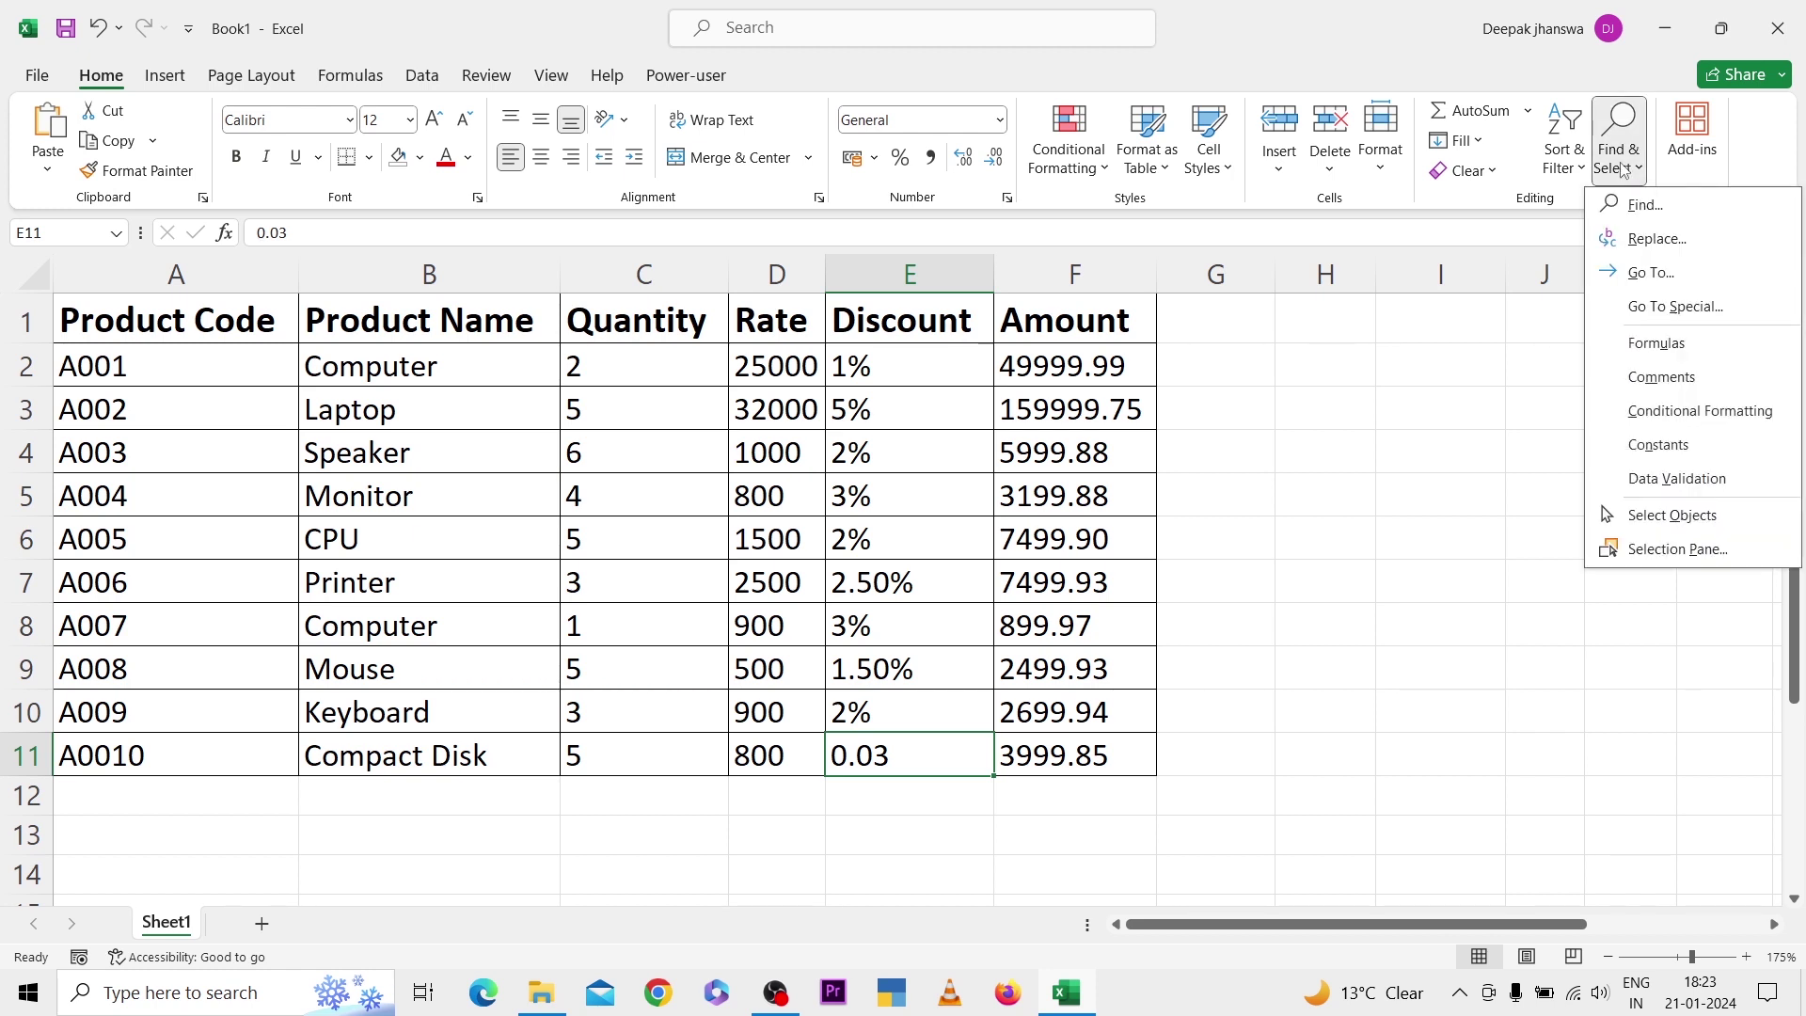
{"action": "left_click", "coordinate": [1636, 205]}
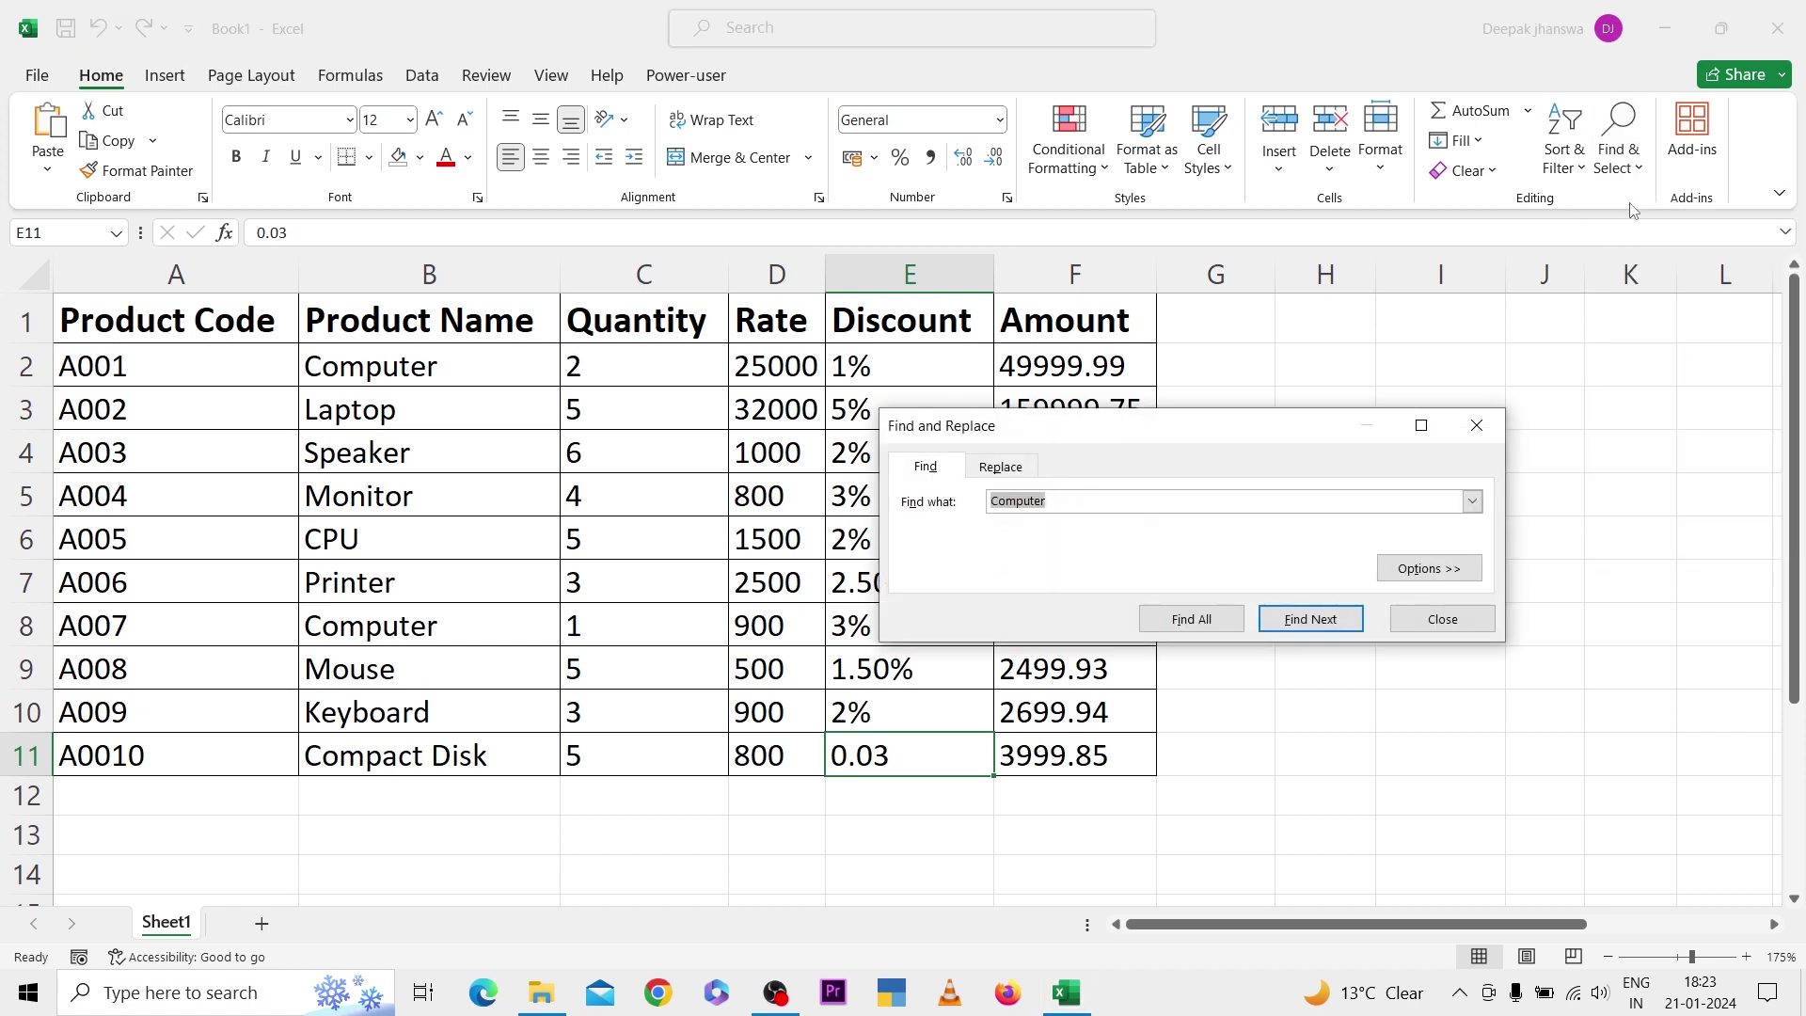
{"action": "key", "text": "BackSpace"}
{"action": "type", "text": "Computer"}
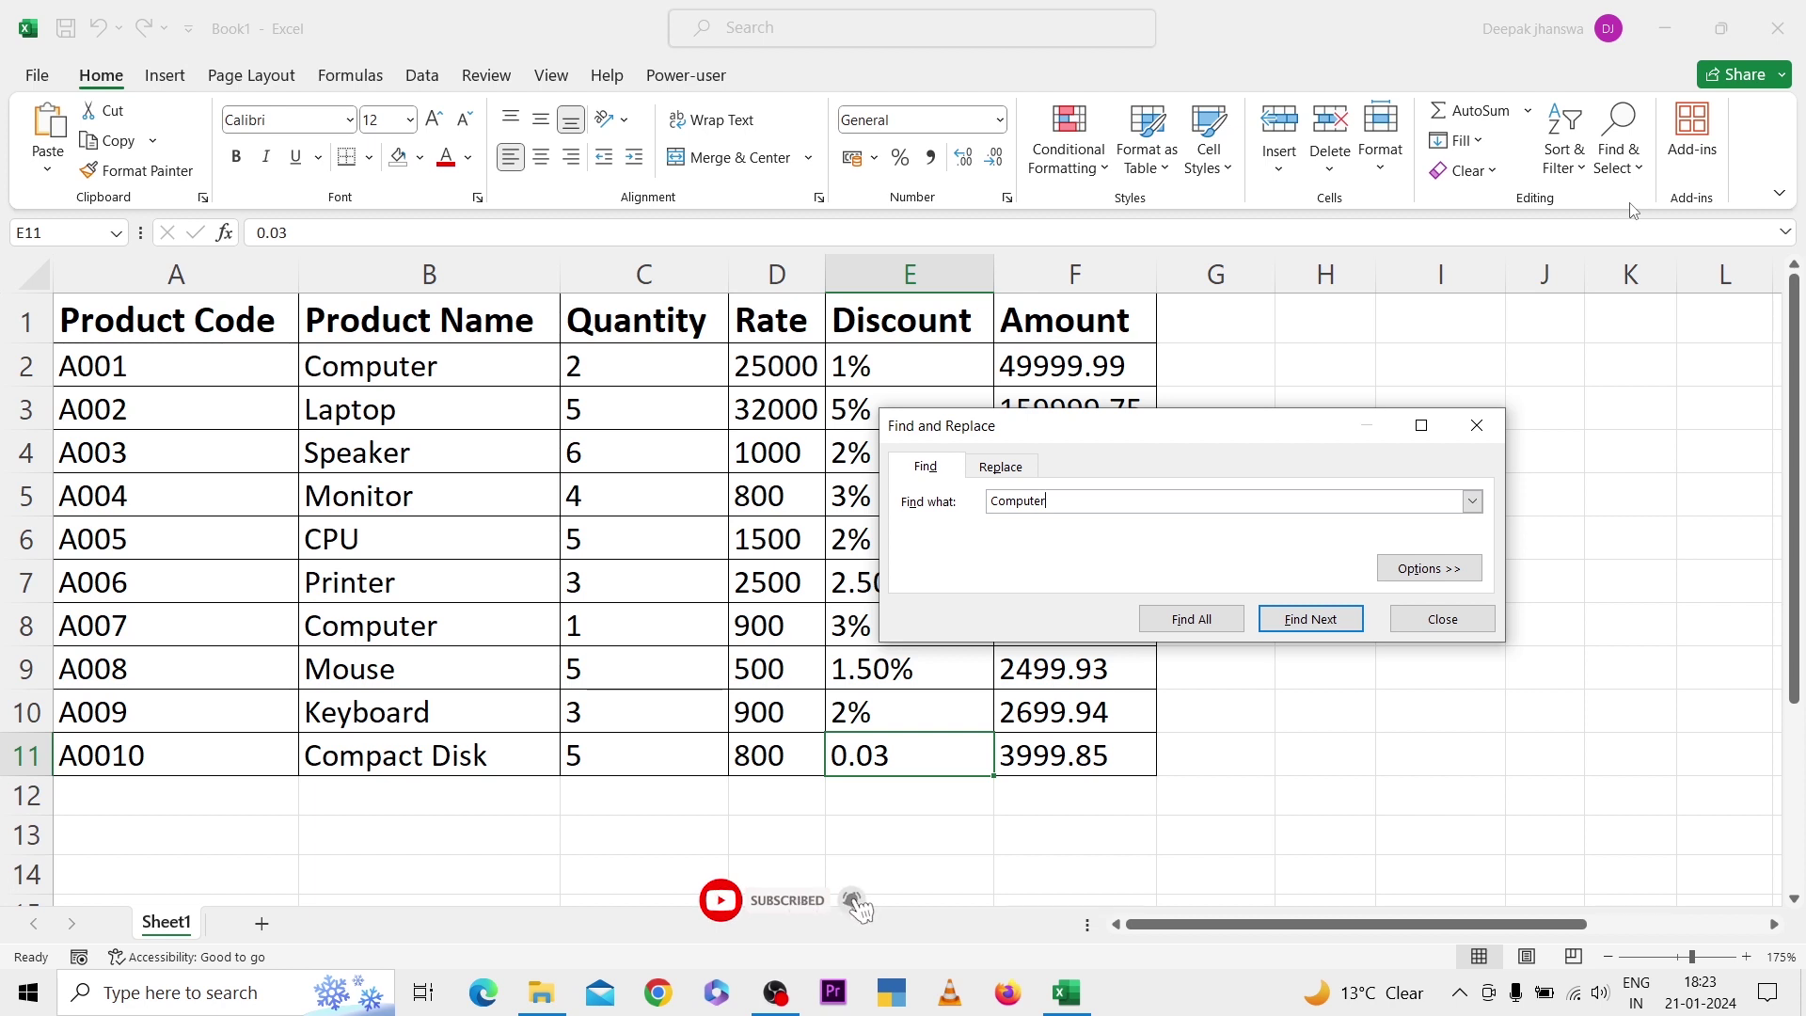
{"action": "key", "text": "Return"}
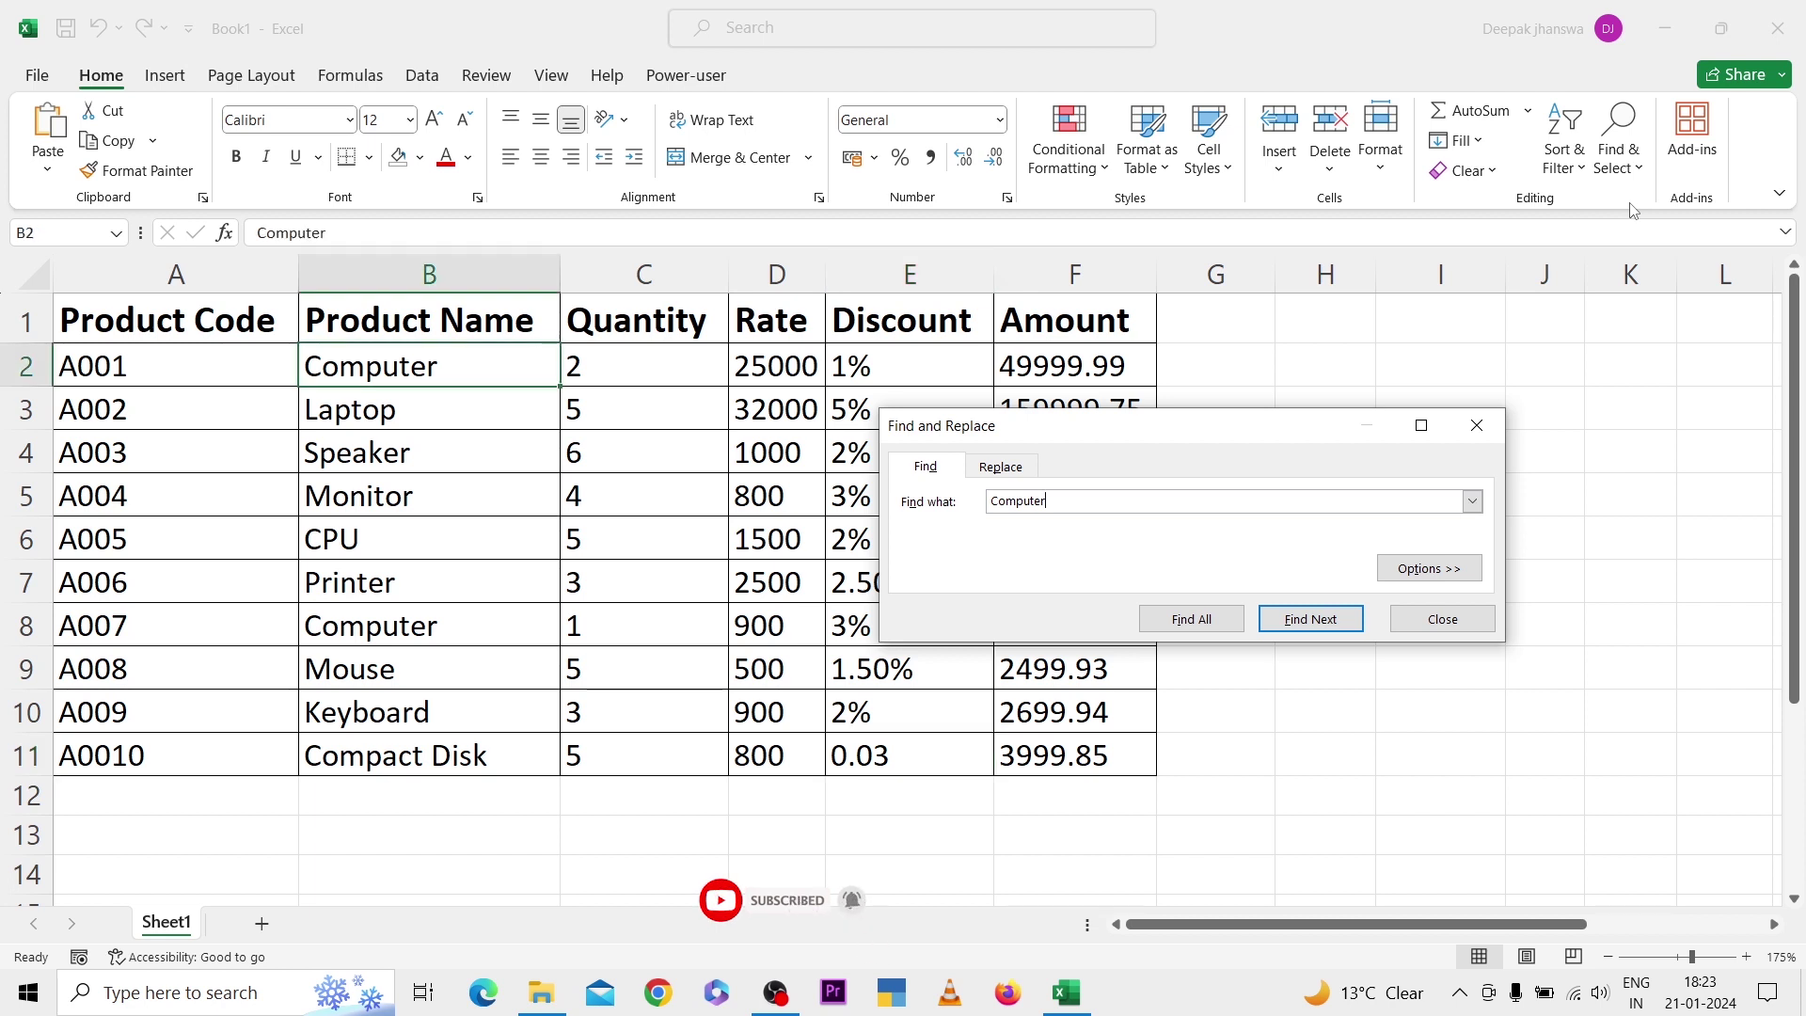
{"action": "key", "text": "Return"}
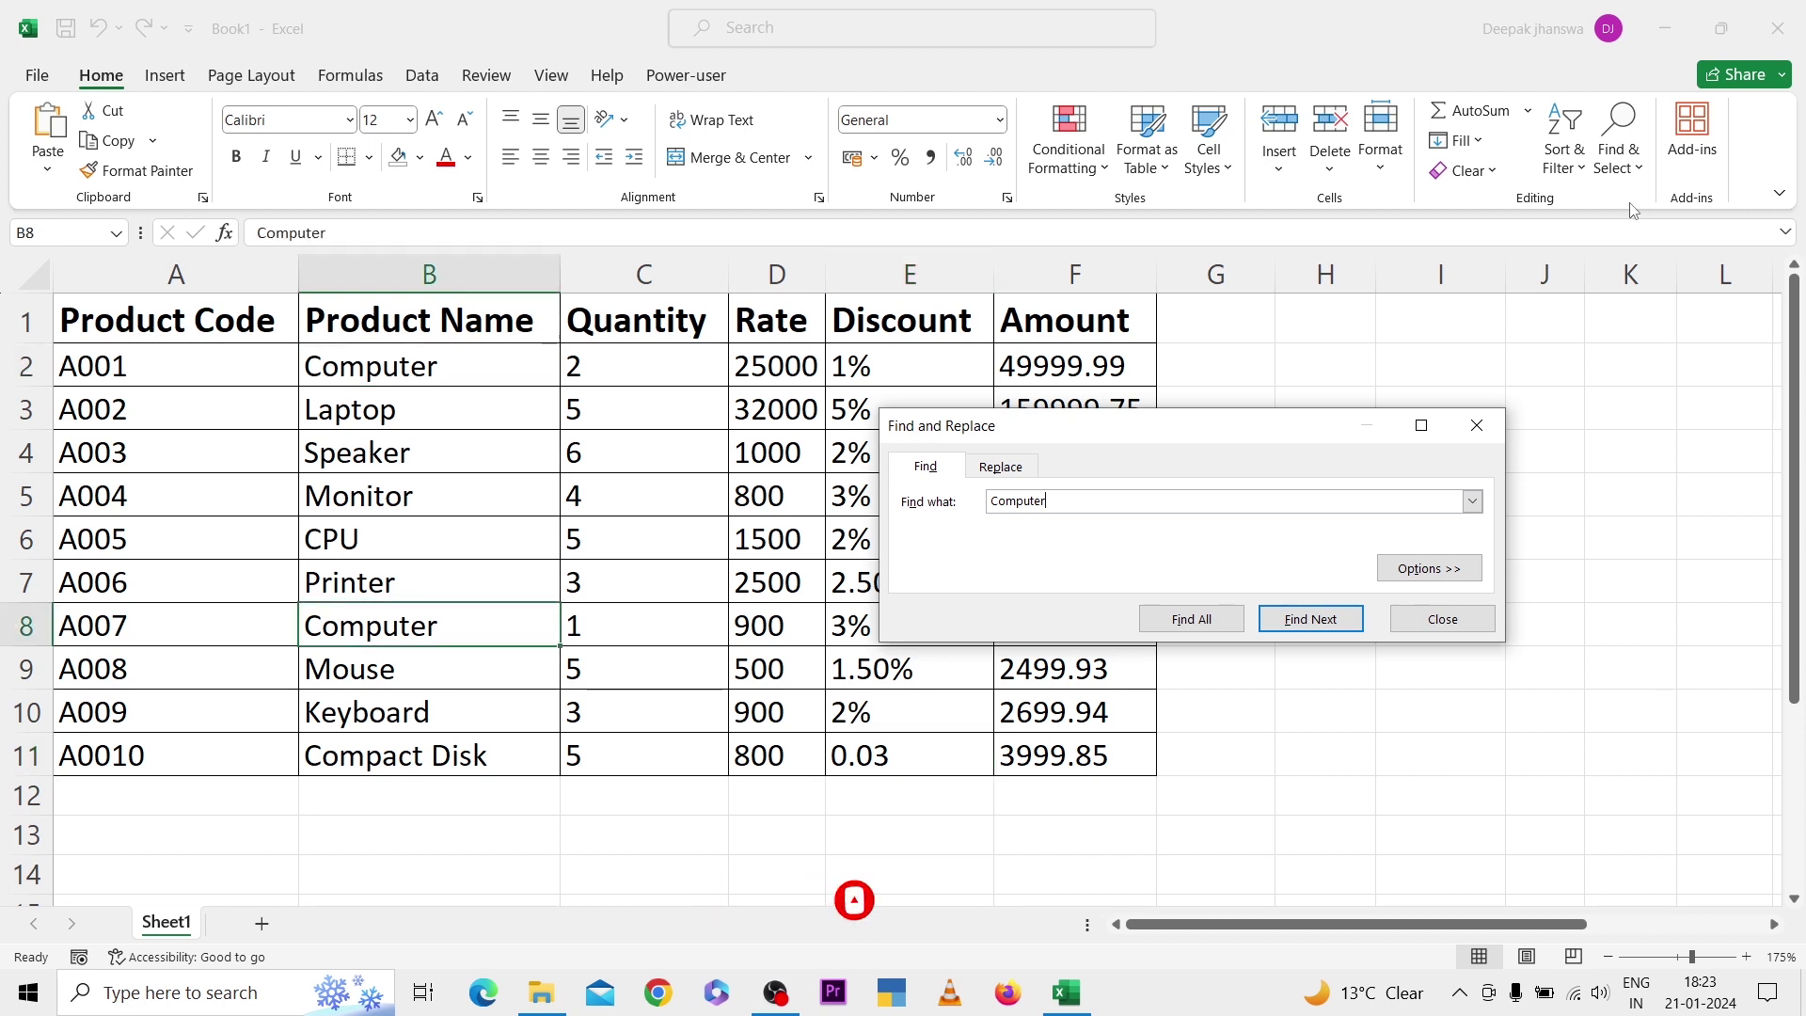
{"action": "key", "text": "Return"}
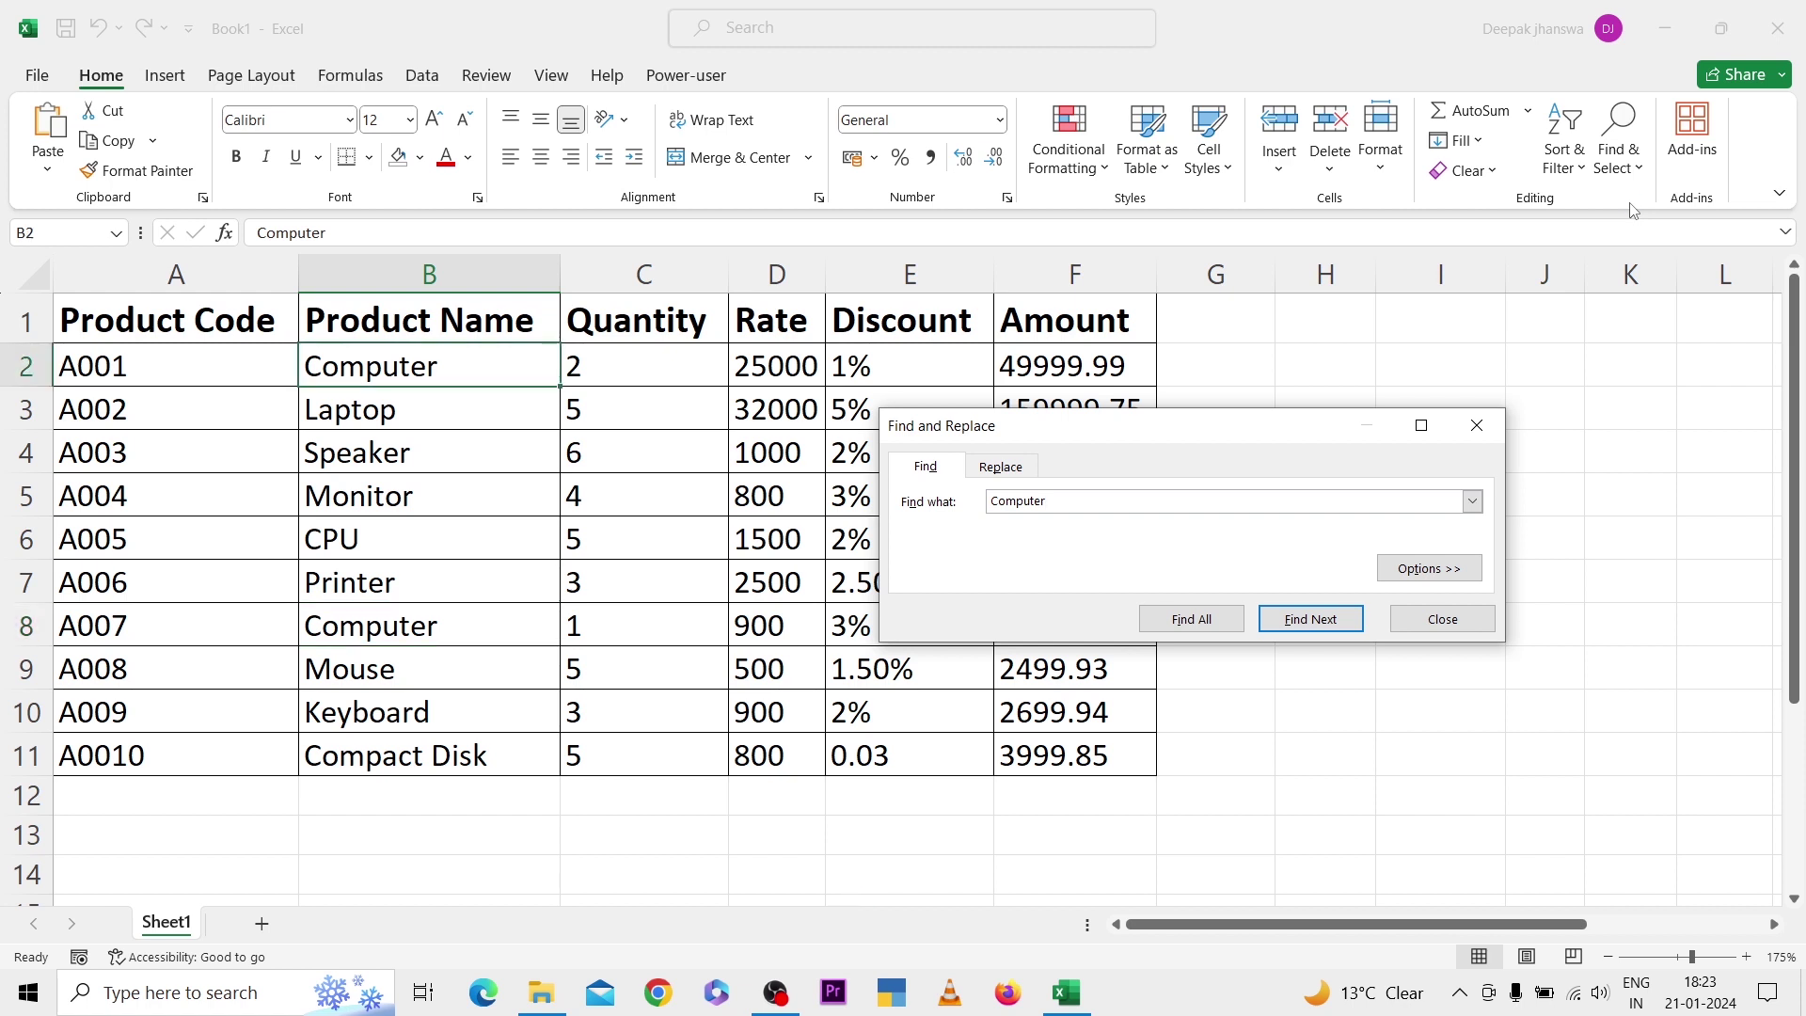
{"action": "key", "text": "Return"}
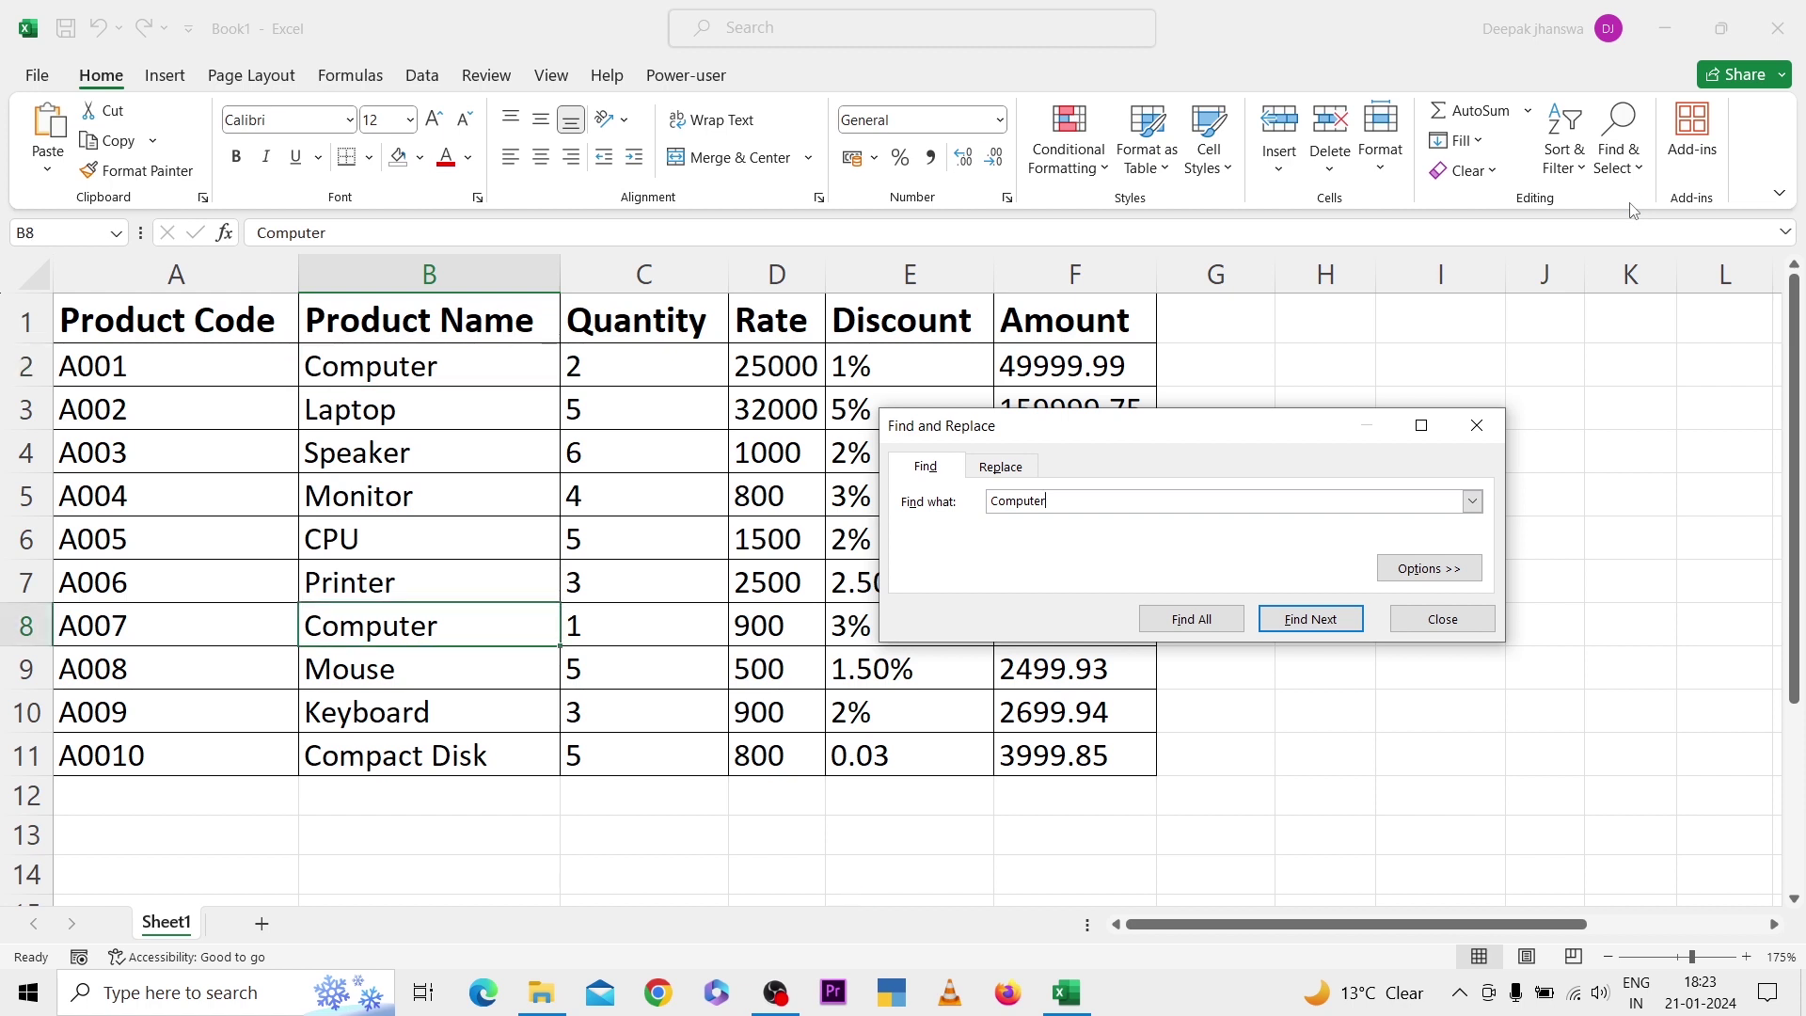
{"action": "key", "text": "Return"}
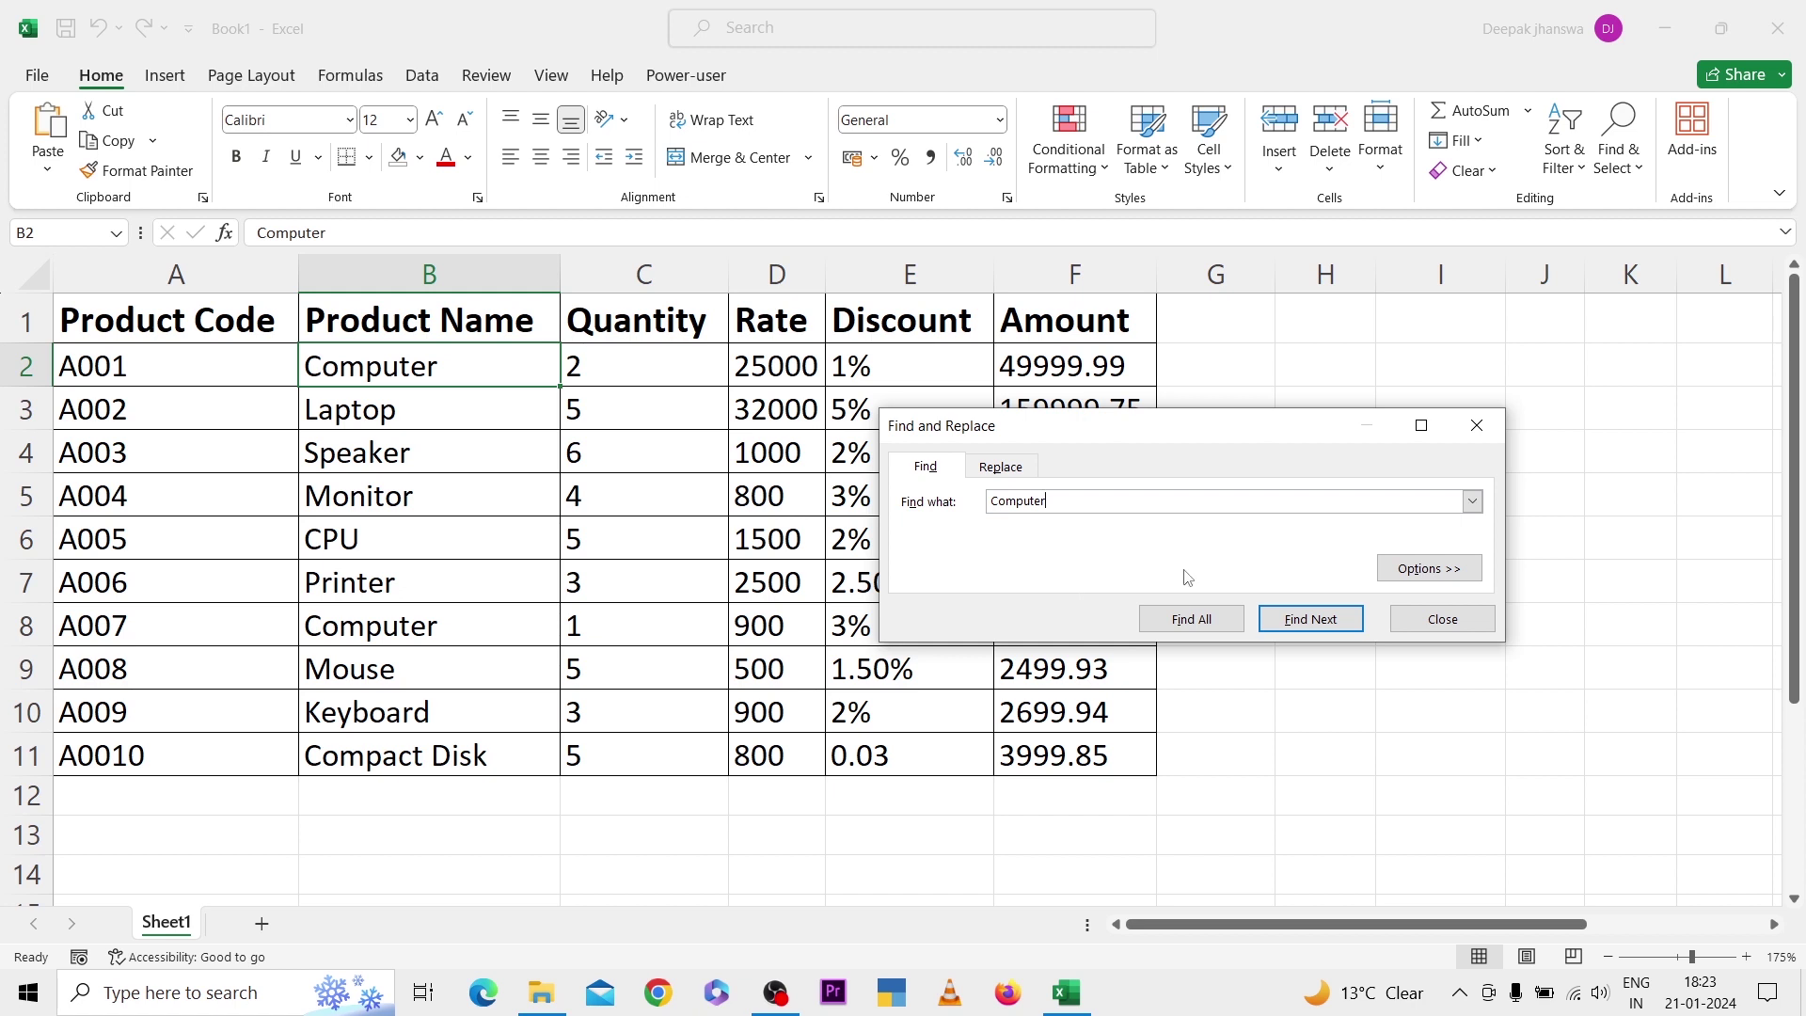
{"action": "left_click", "coordinate": [1192, 622]}
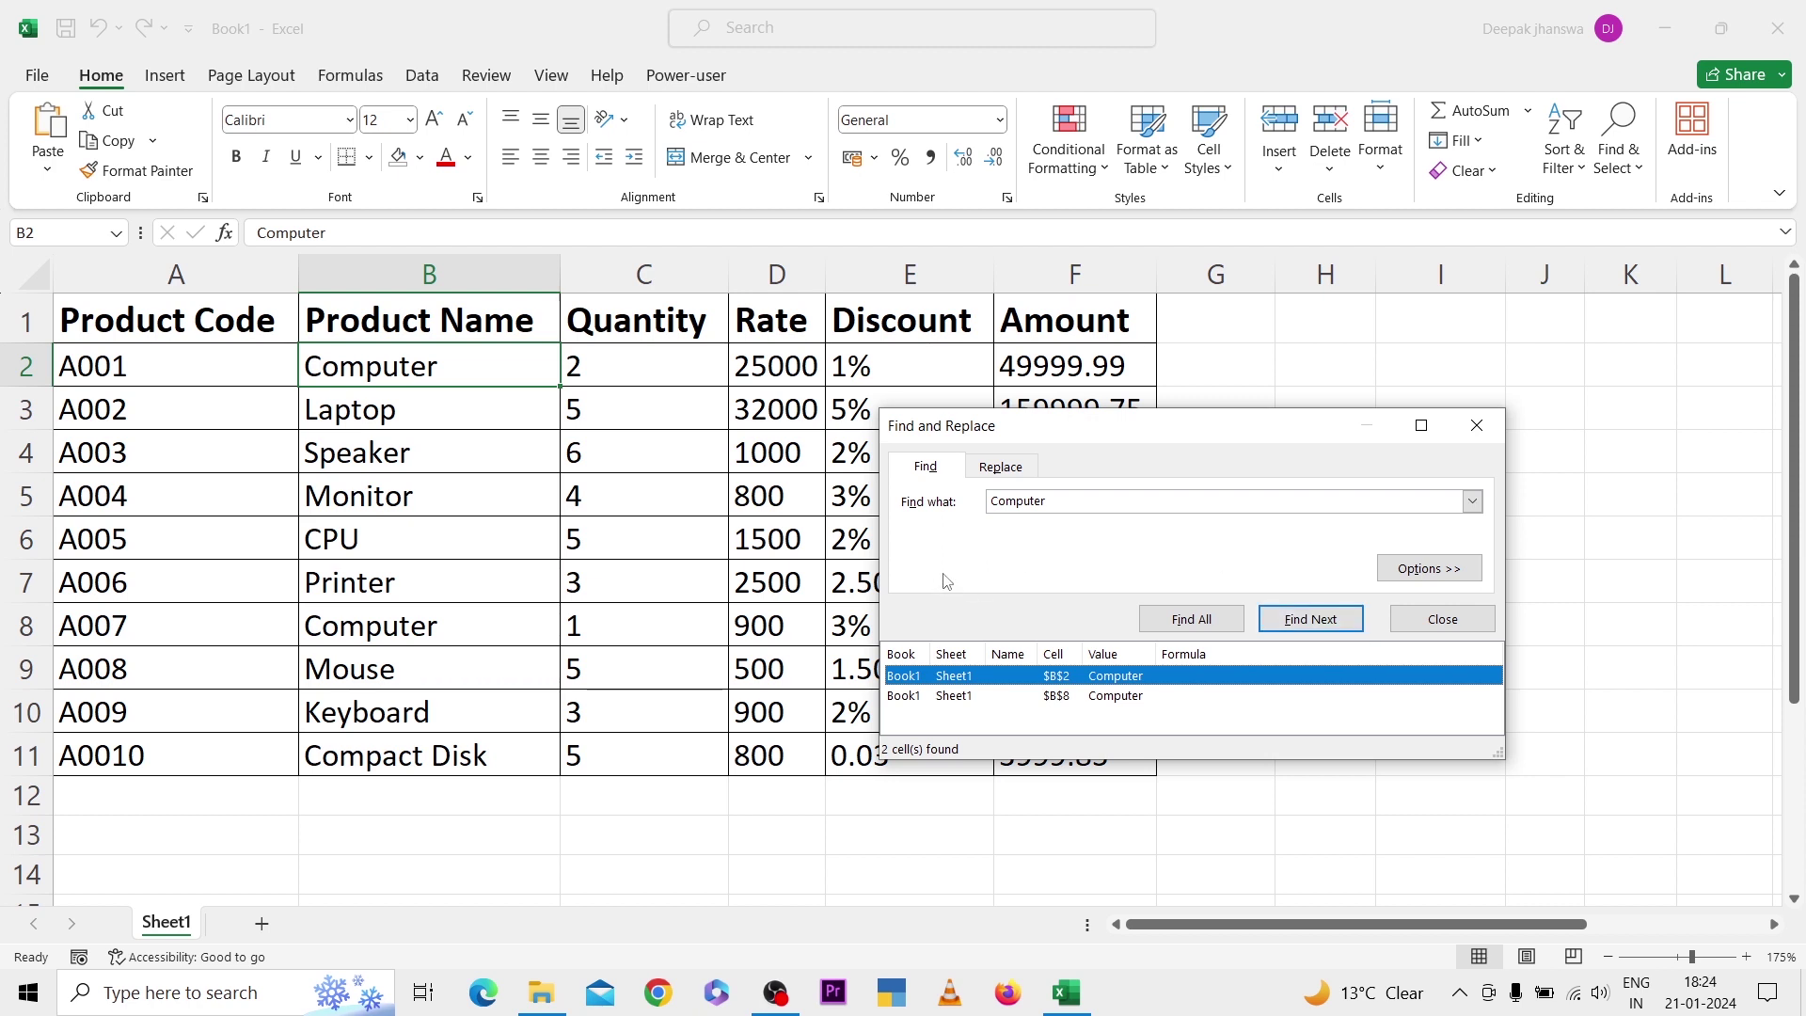
Replace all occurrences of "Computer" in the sheet with "CPU Cabinet" and close Find and Replace.
{"action": "left_click", "coordinate": [1009, 468]}
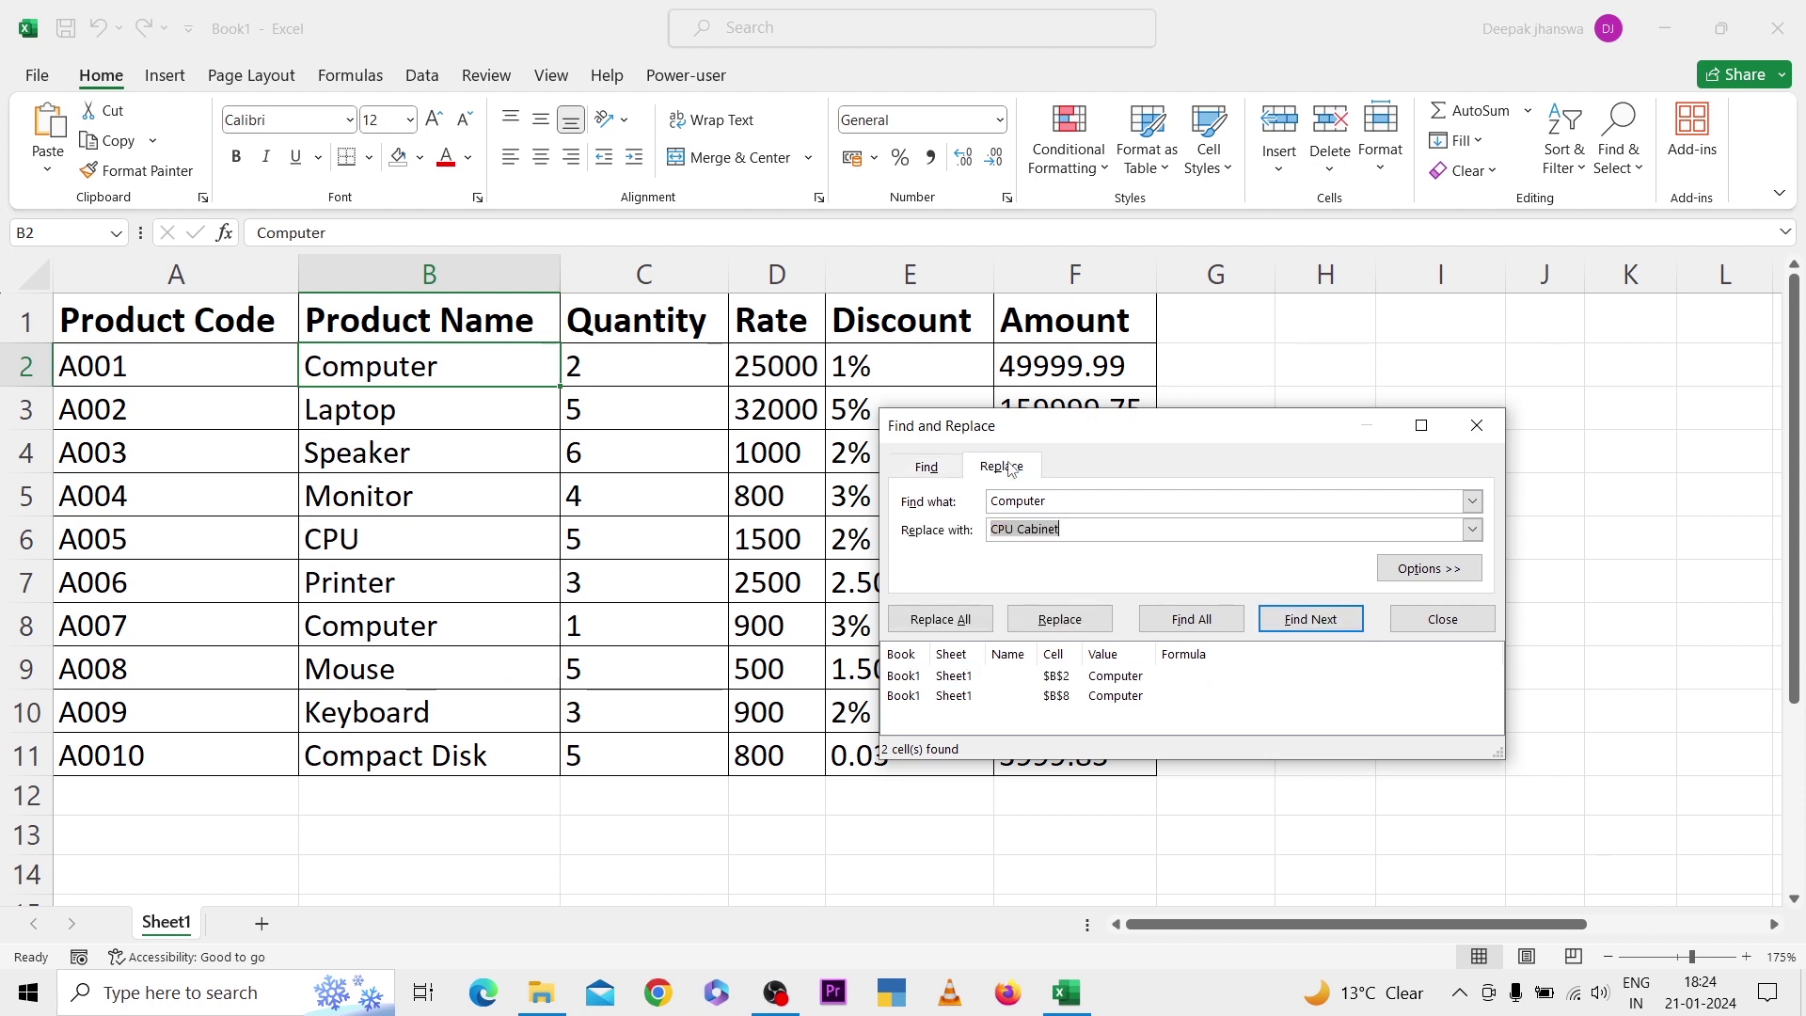
{"action": "key", "text": "BackSpace"}
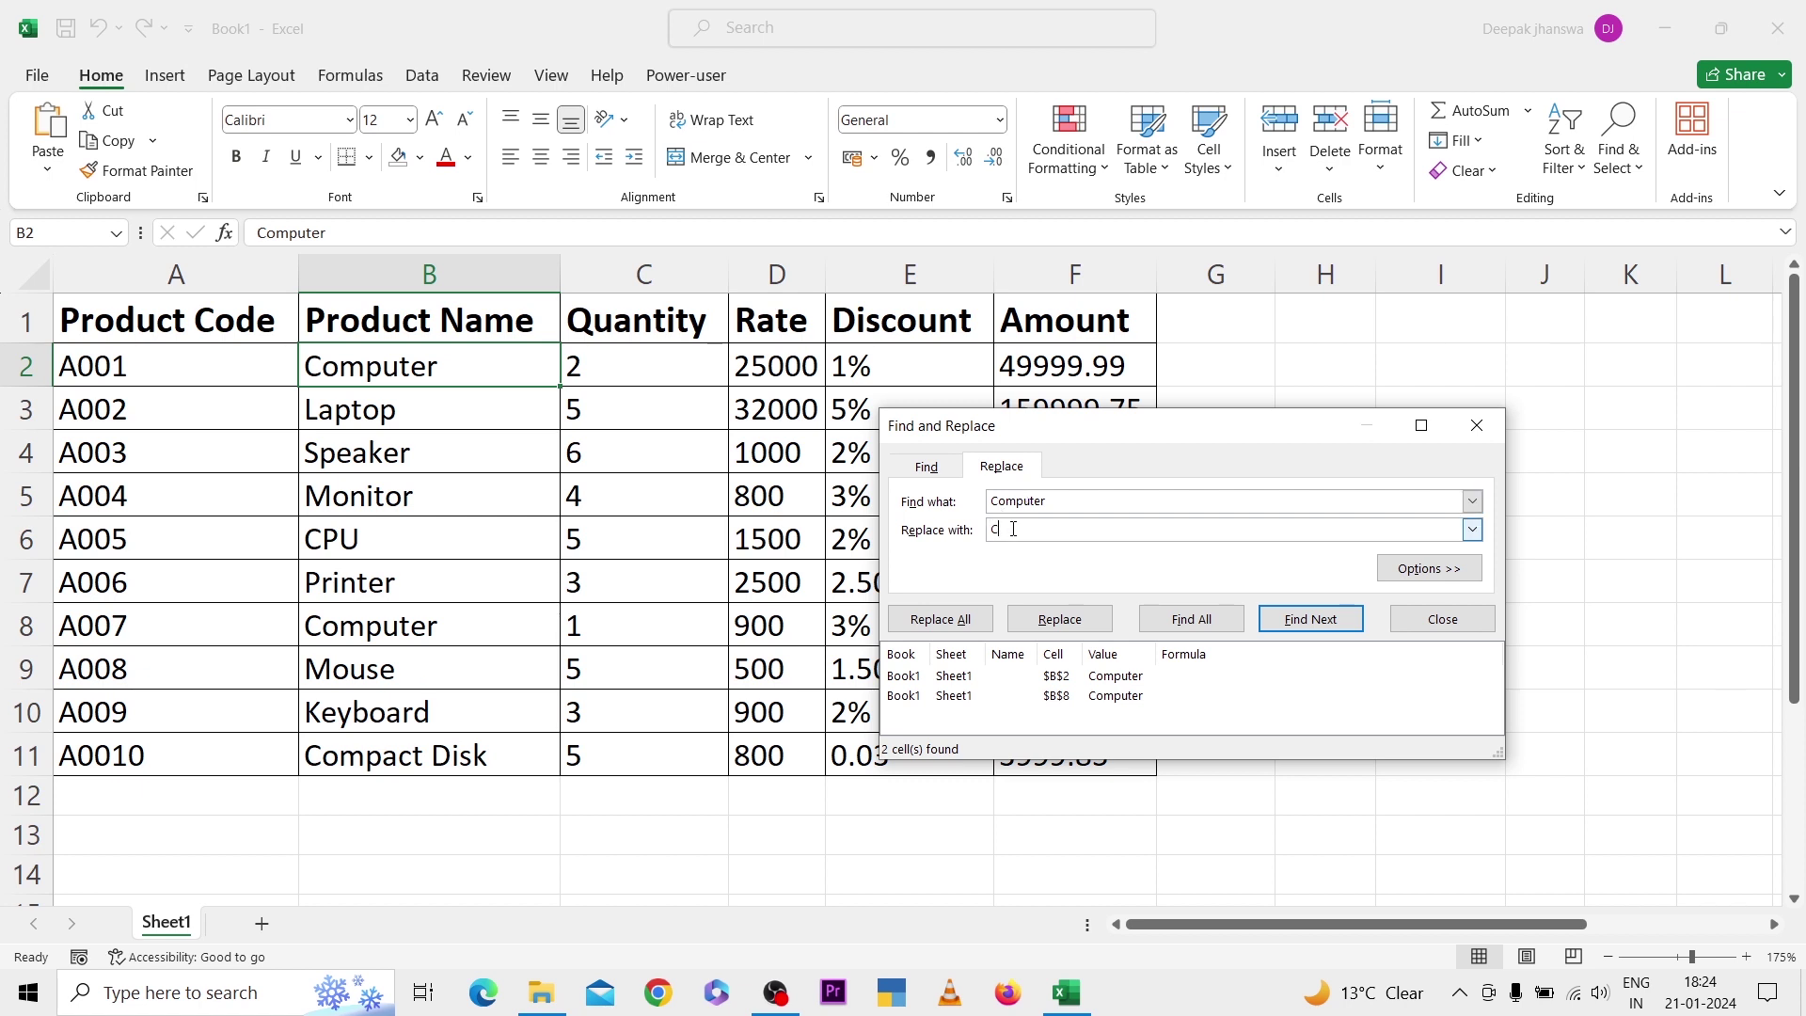
{"action": "type", "text": "PU"}
{"action": "type", "text": " Can"}
{"action": "type", "text": "binet"}
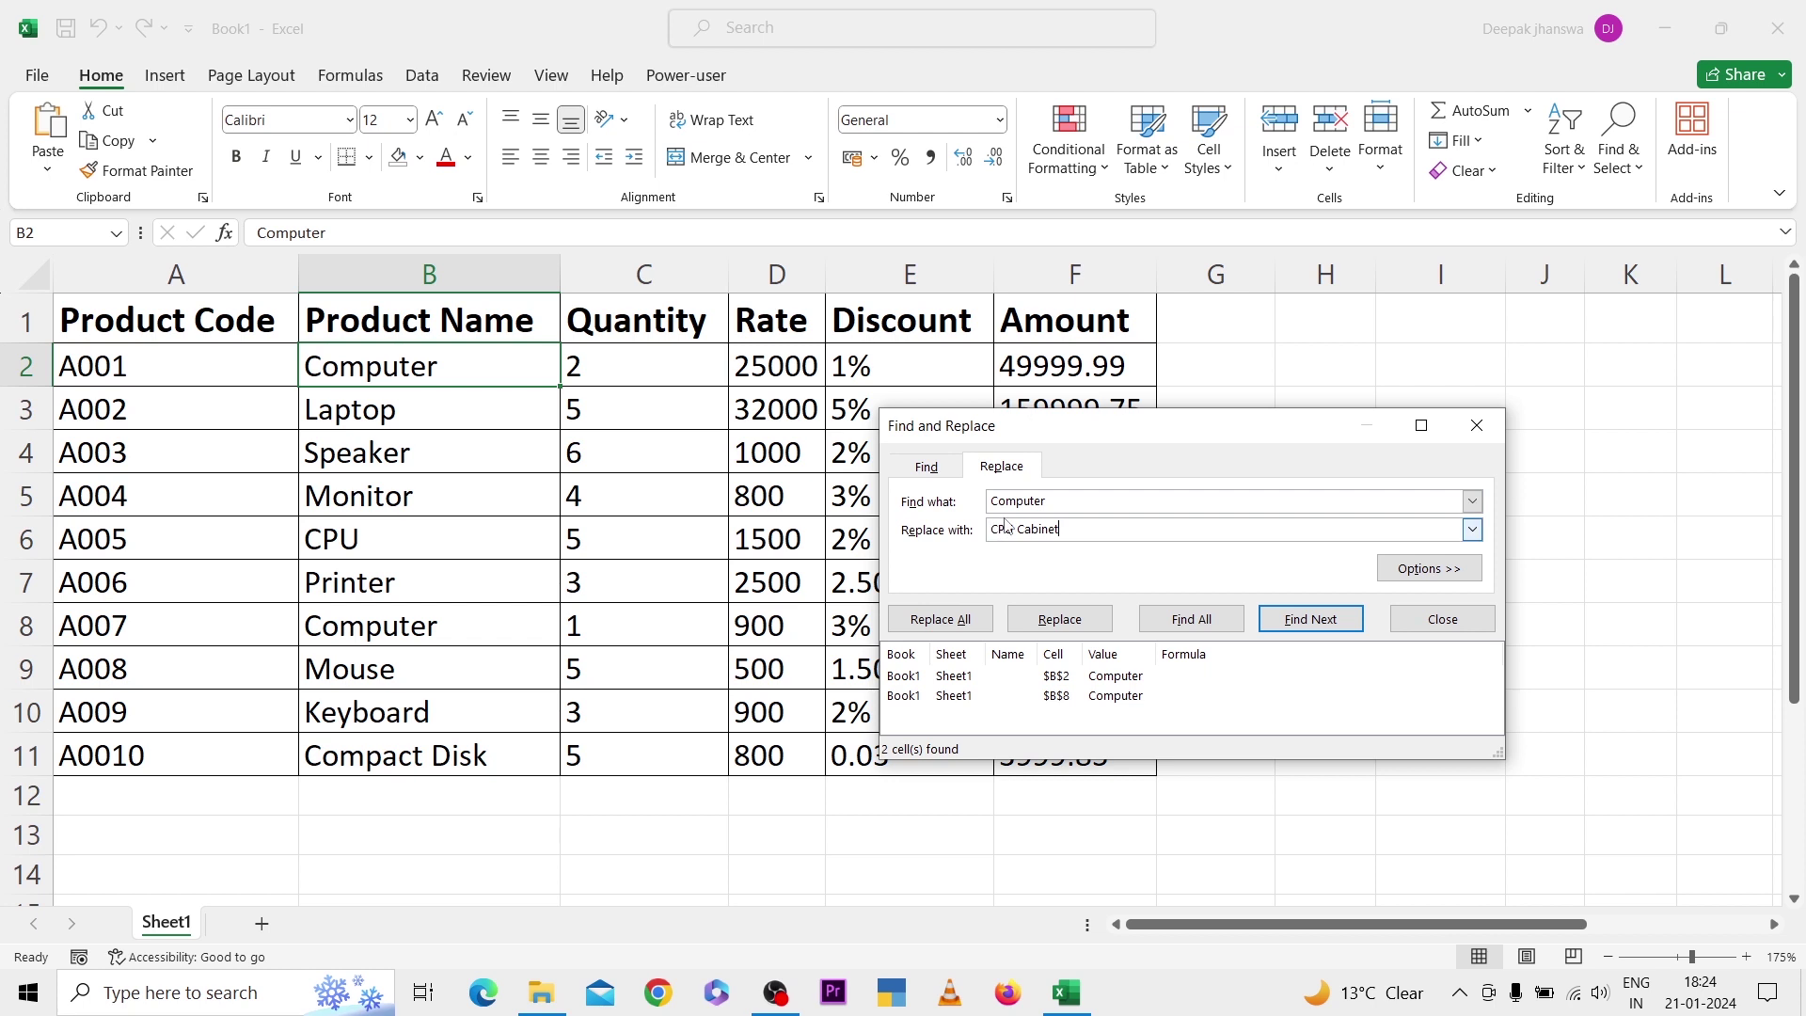
{"action": "left_click", "coordinate": [961, 620]}
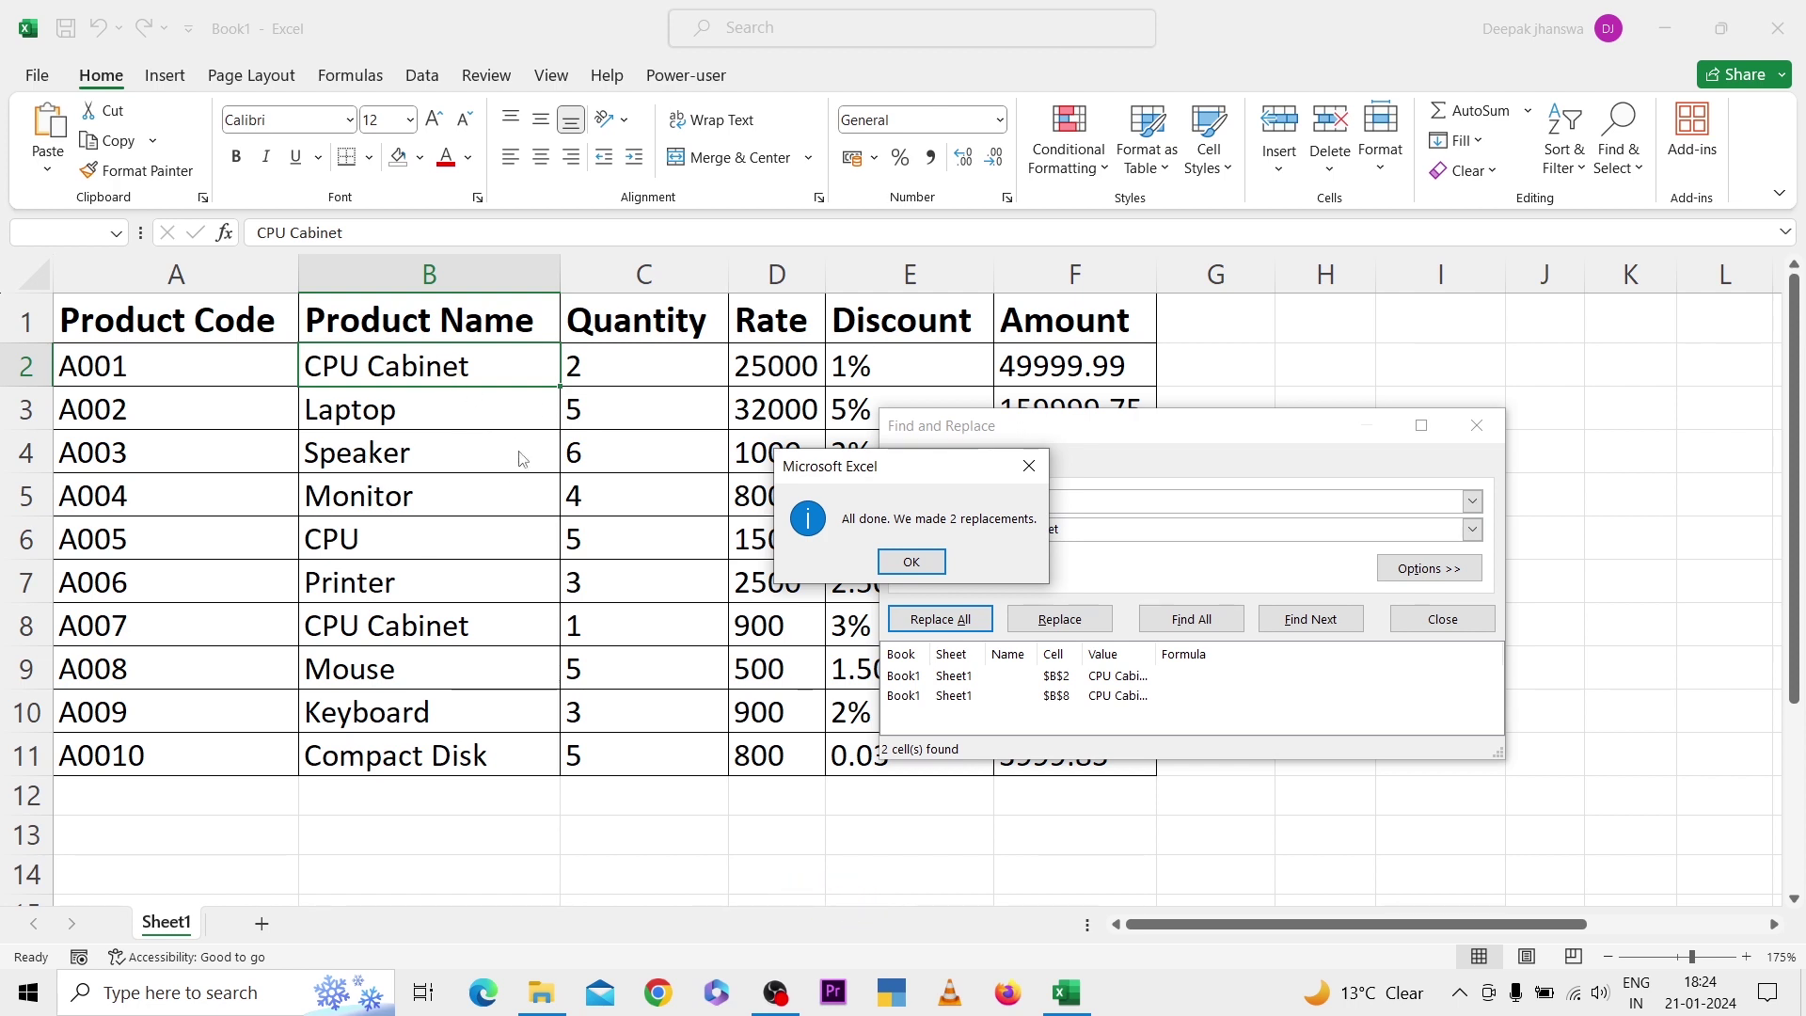
{"action": "left_click", "coordinate": [911, 564]}
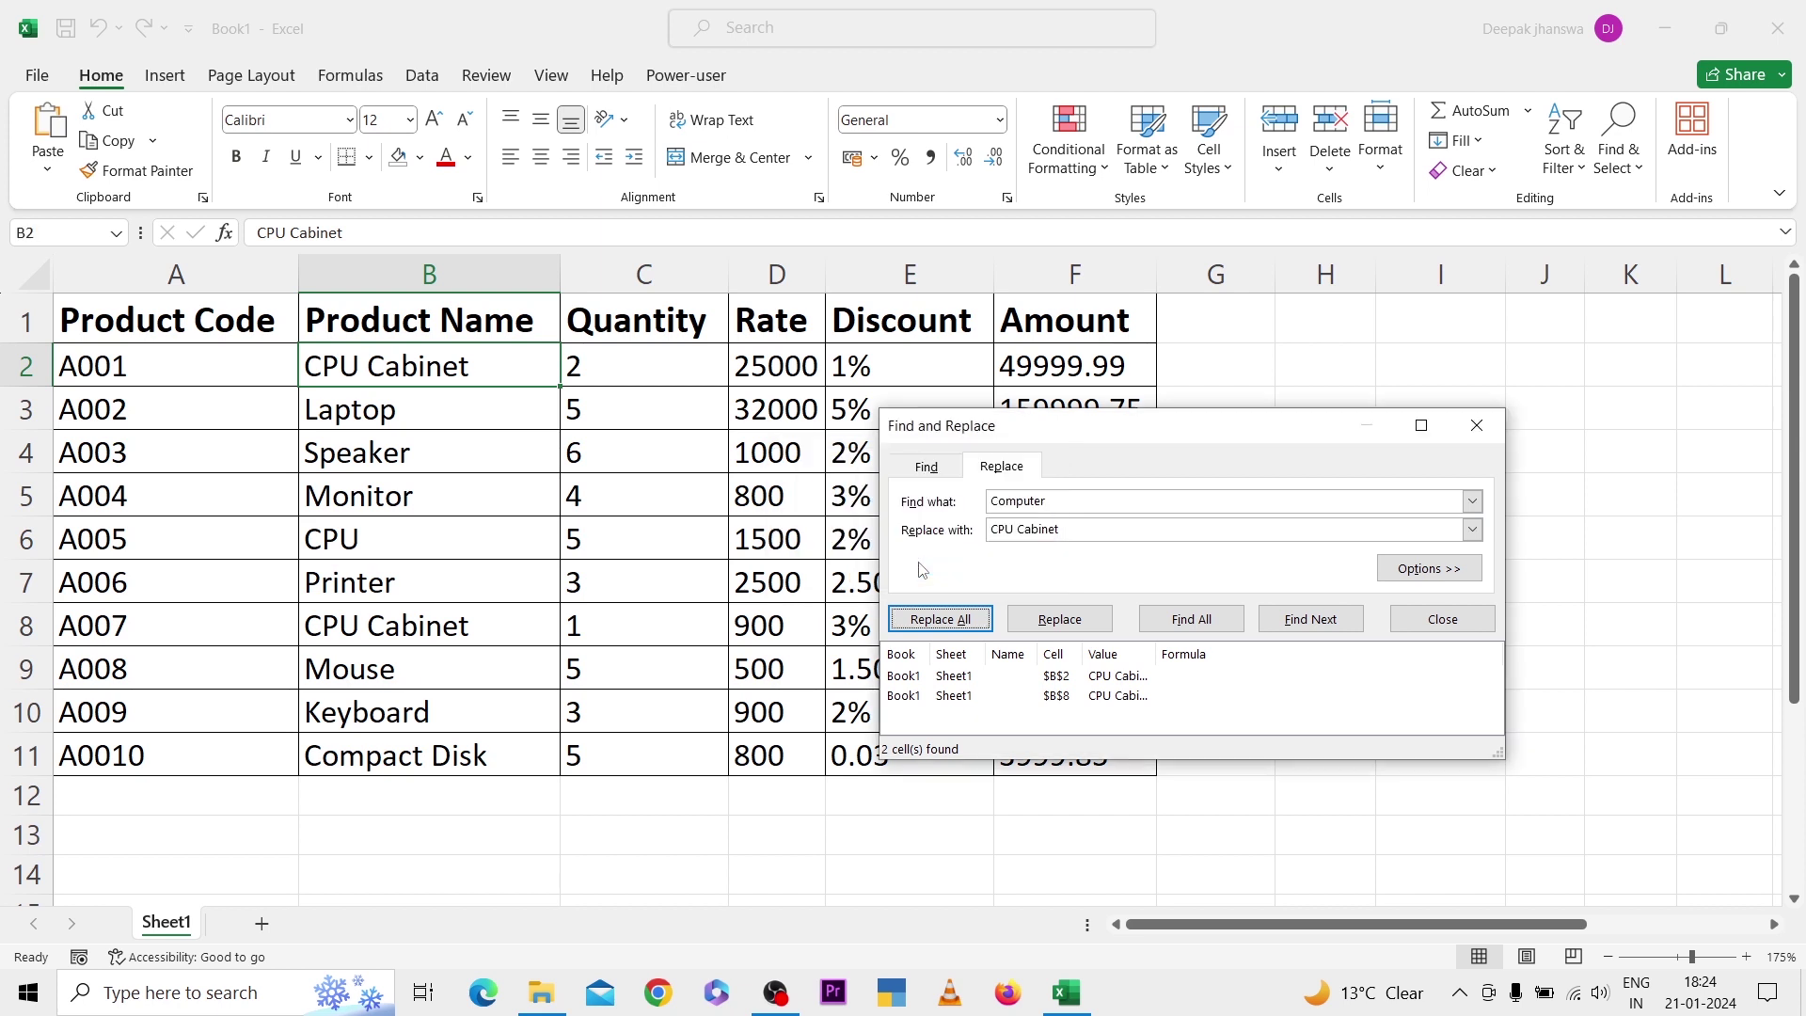
{"action": "left_click", "coordinate": [1422, 621]}
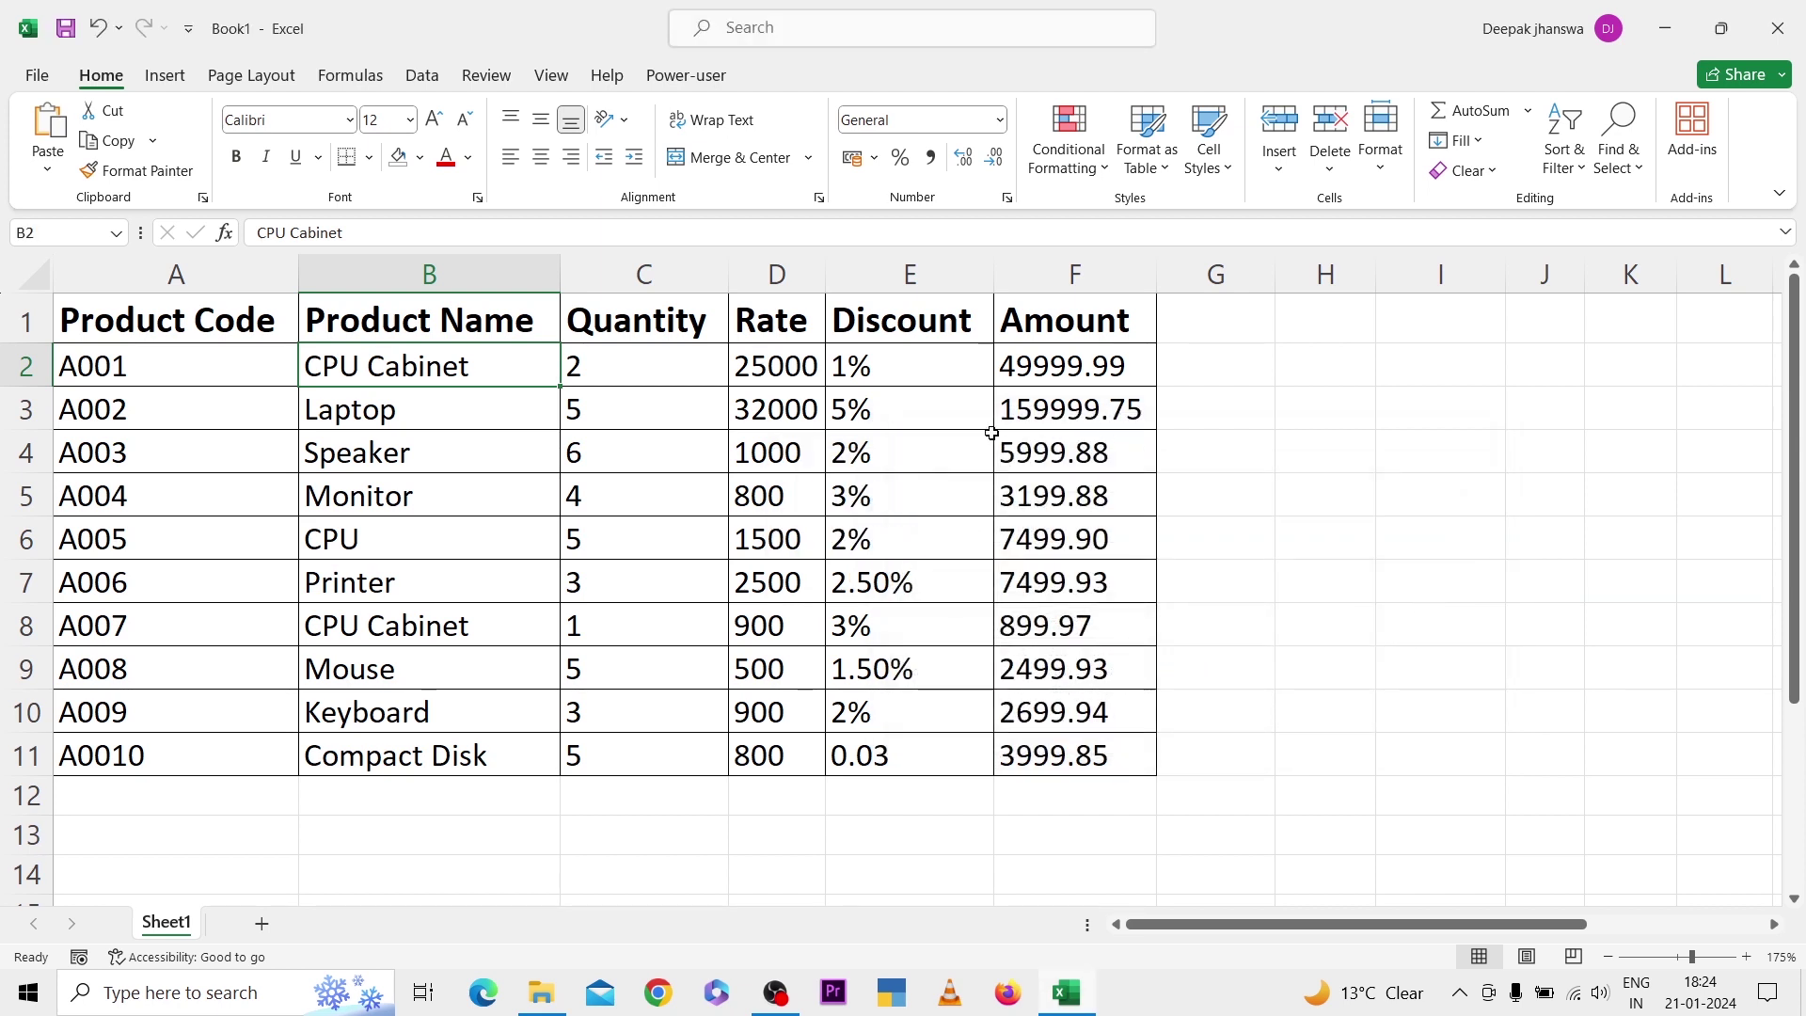
{"action": "left_click", "coordinate": [991, 432]}
{"action": "left_click", "coordinate": [1615, 164]}
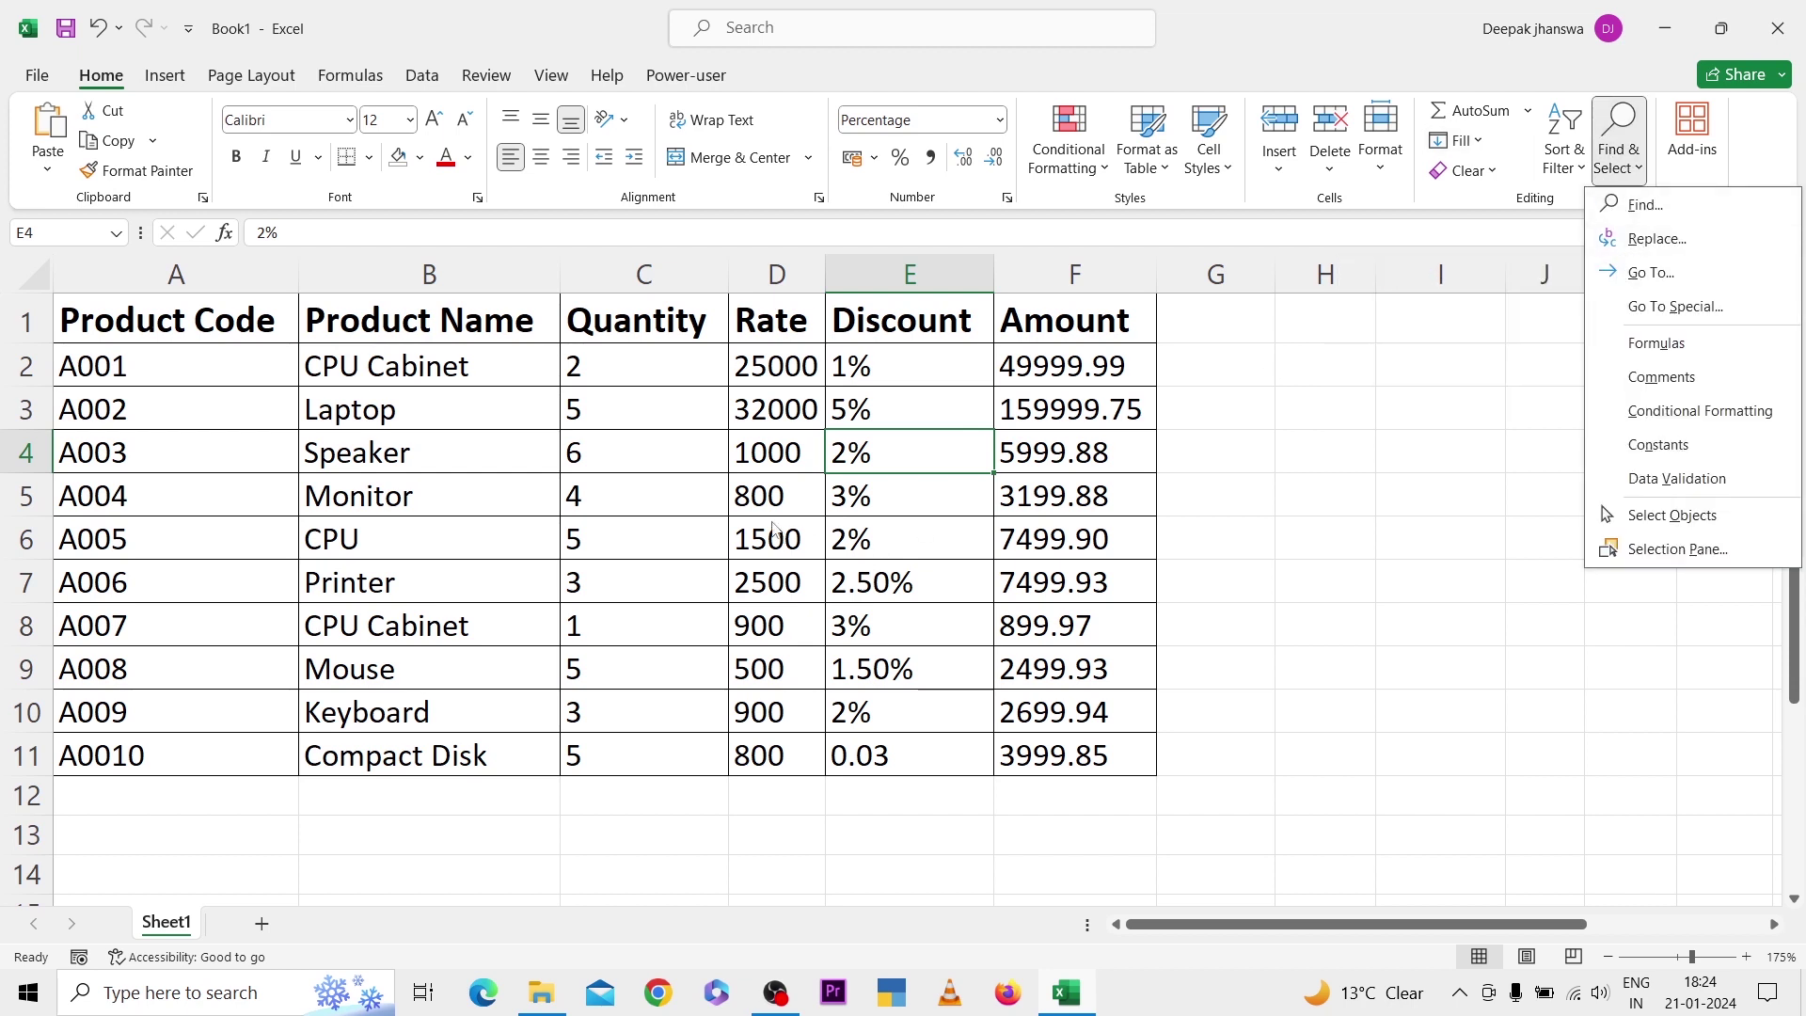
{"action": "left_click", "coordinate": [666, 501]}
{"action": "scroll", "coordinate": [666, 500], "scroll_direction": "down", "scroll_amount": 4}
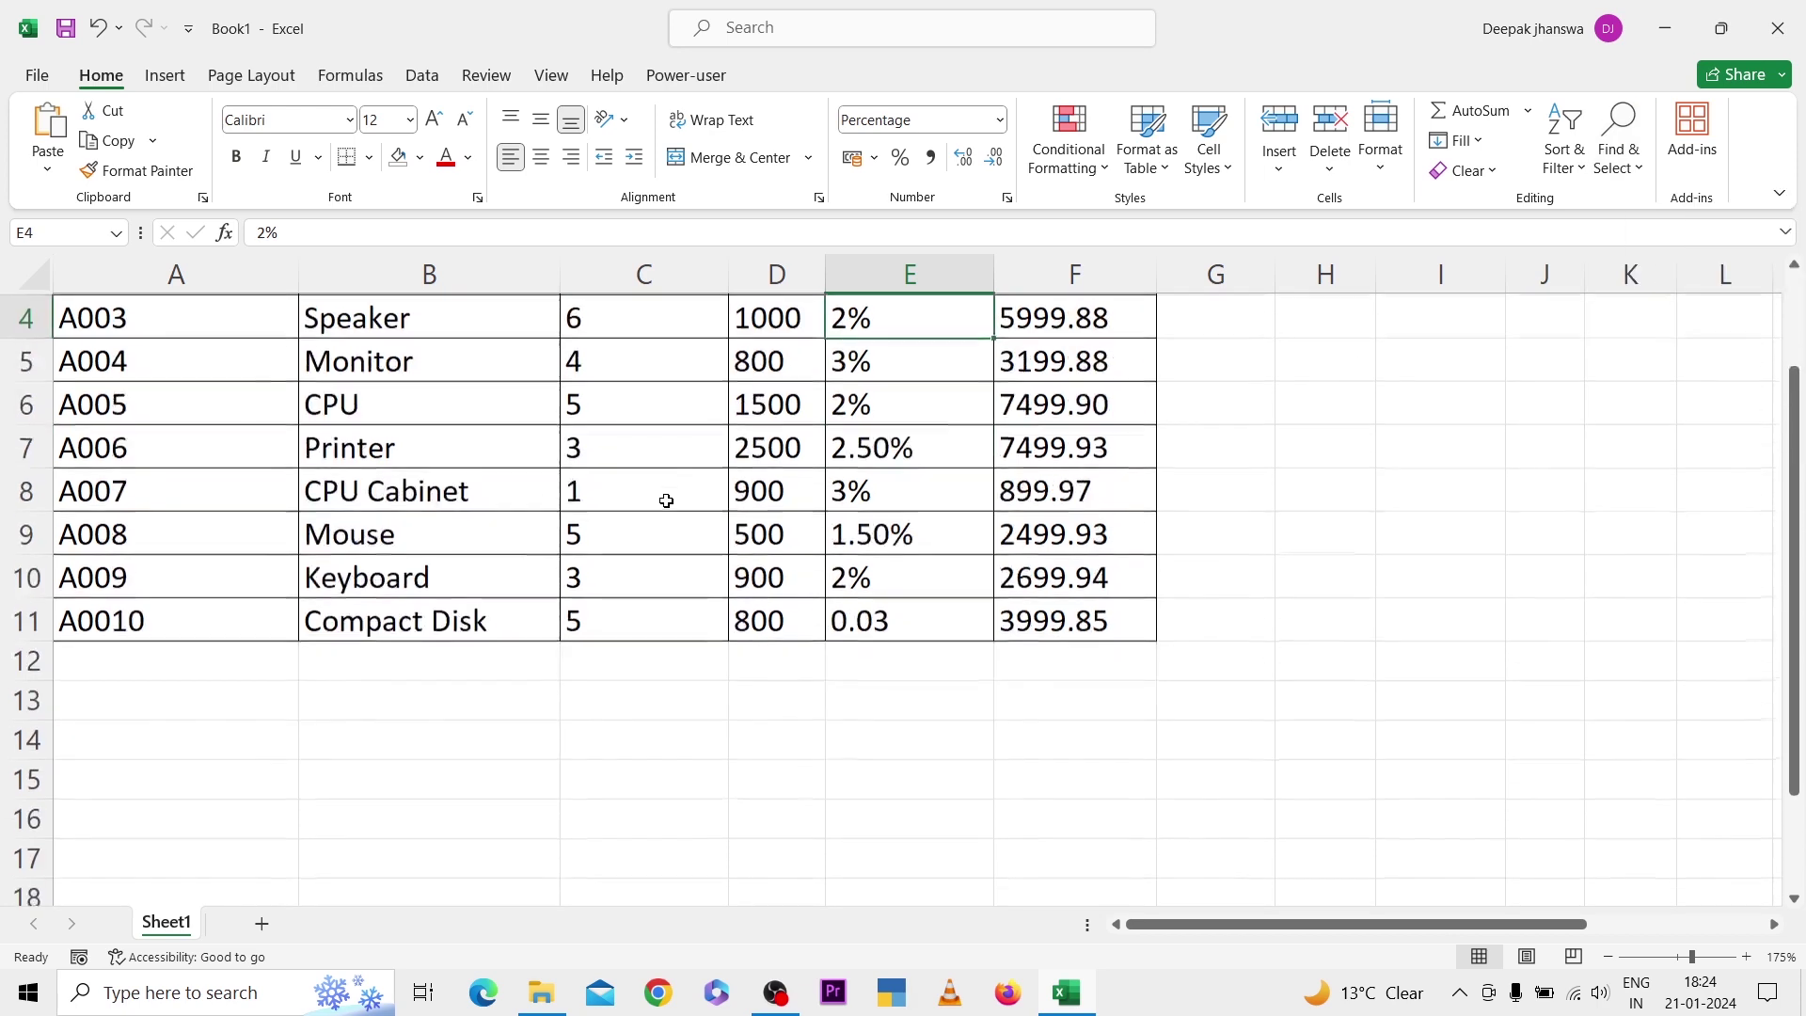
{"action": "scroll", "coordinate": [666, 501], "scroll_direction": "up", "scroll_amount": 4}
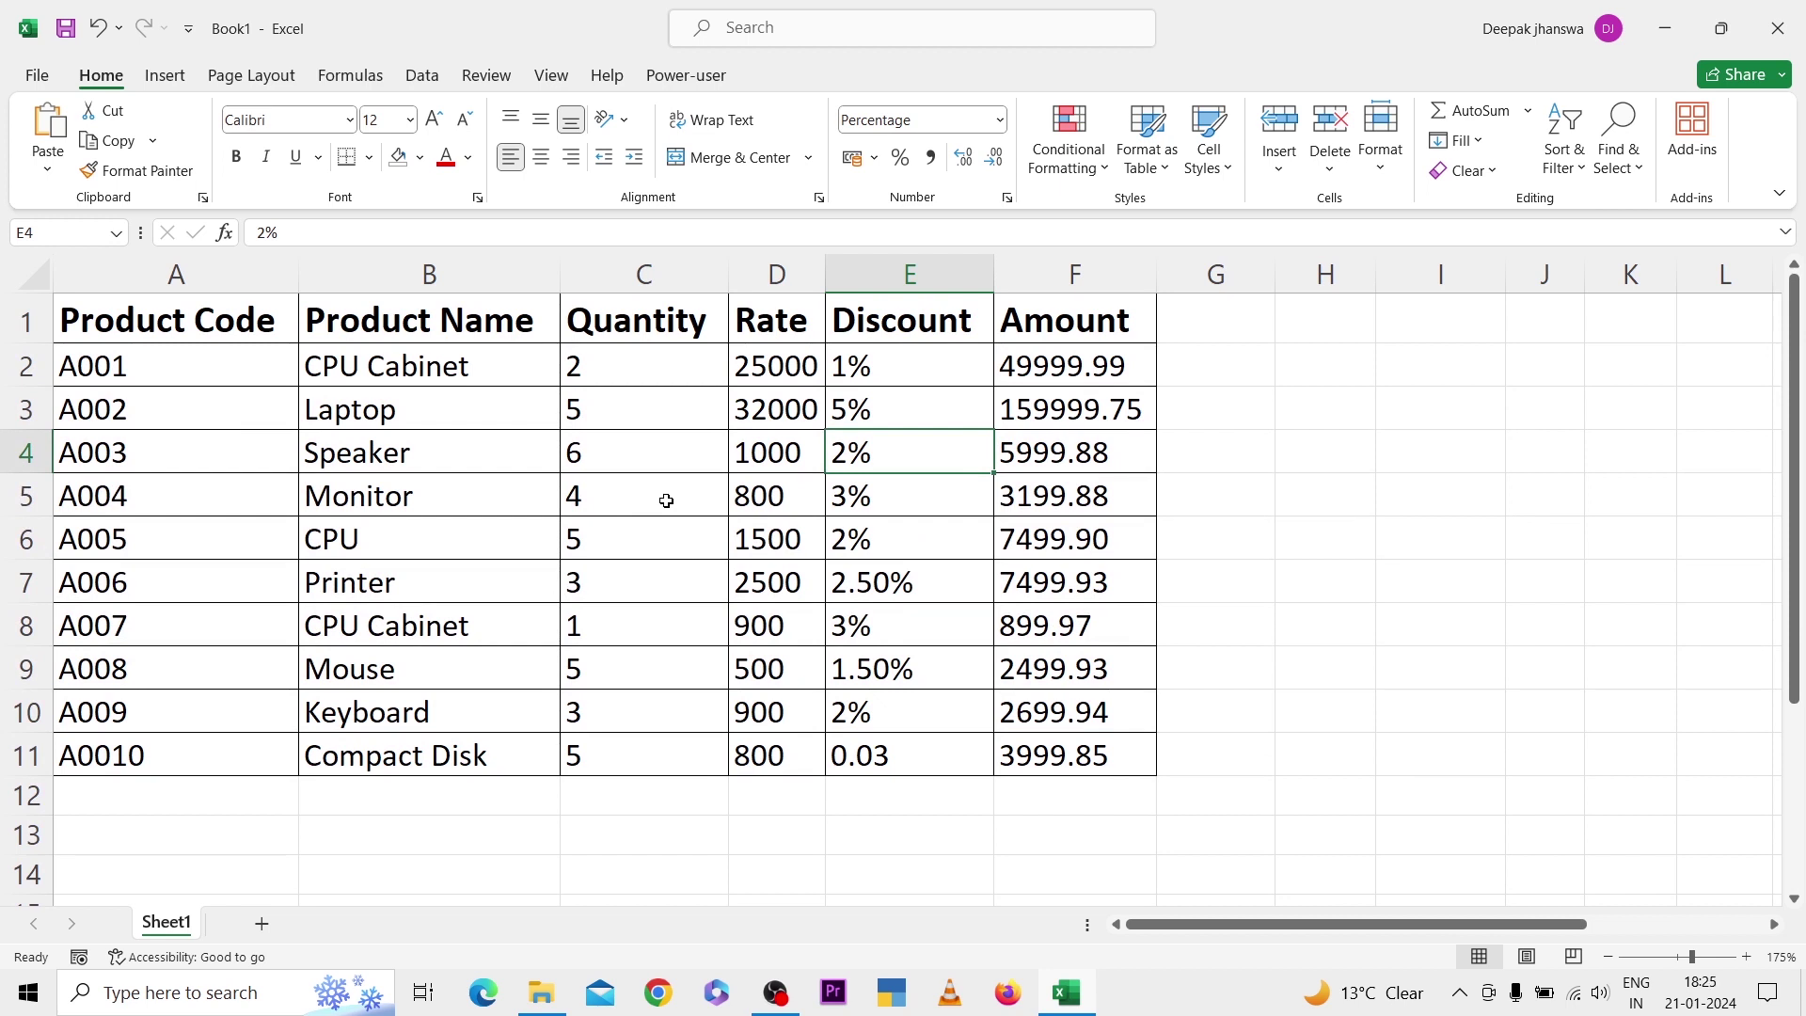
{"action": "scroll", "coordinate": [666, 500], "scroll_direction": "down", "scroll_amount": 4}
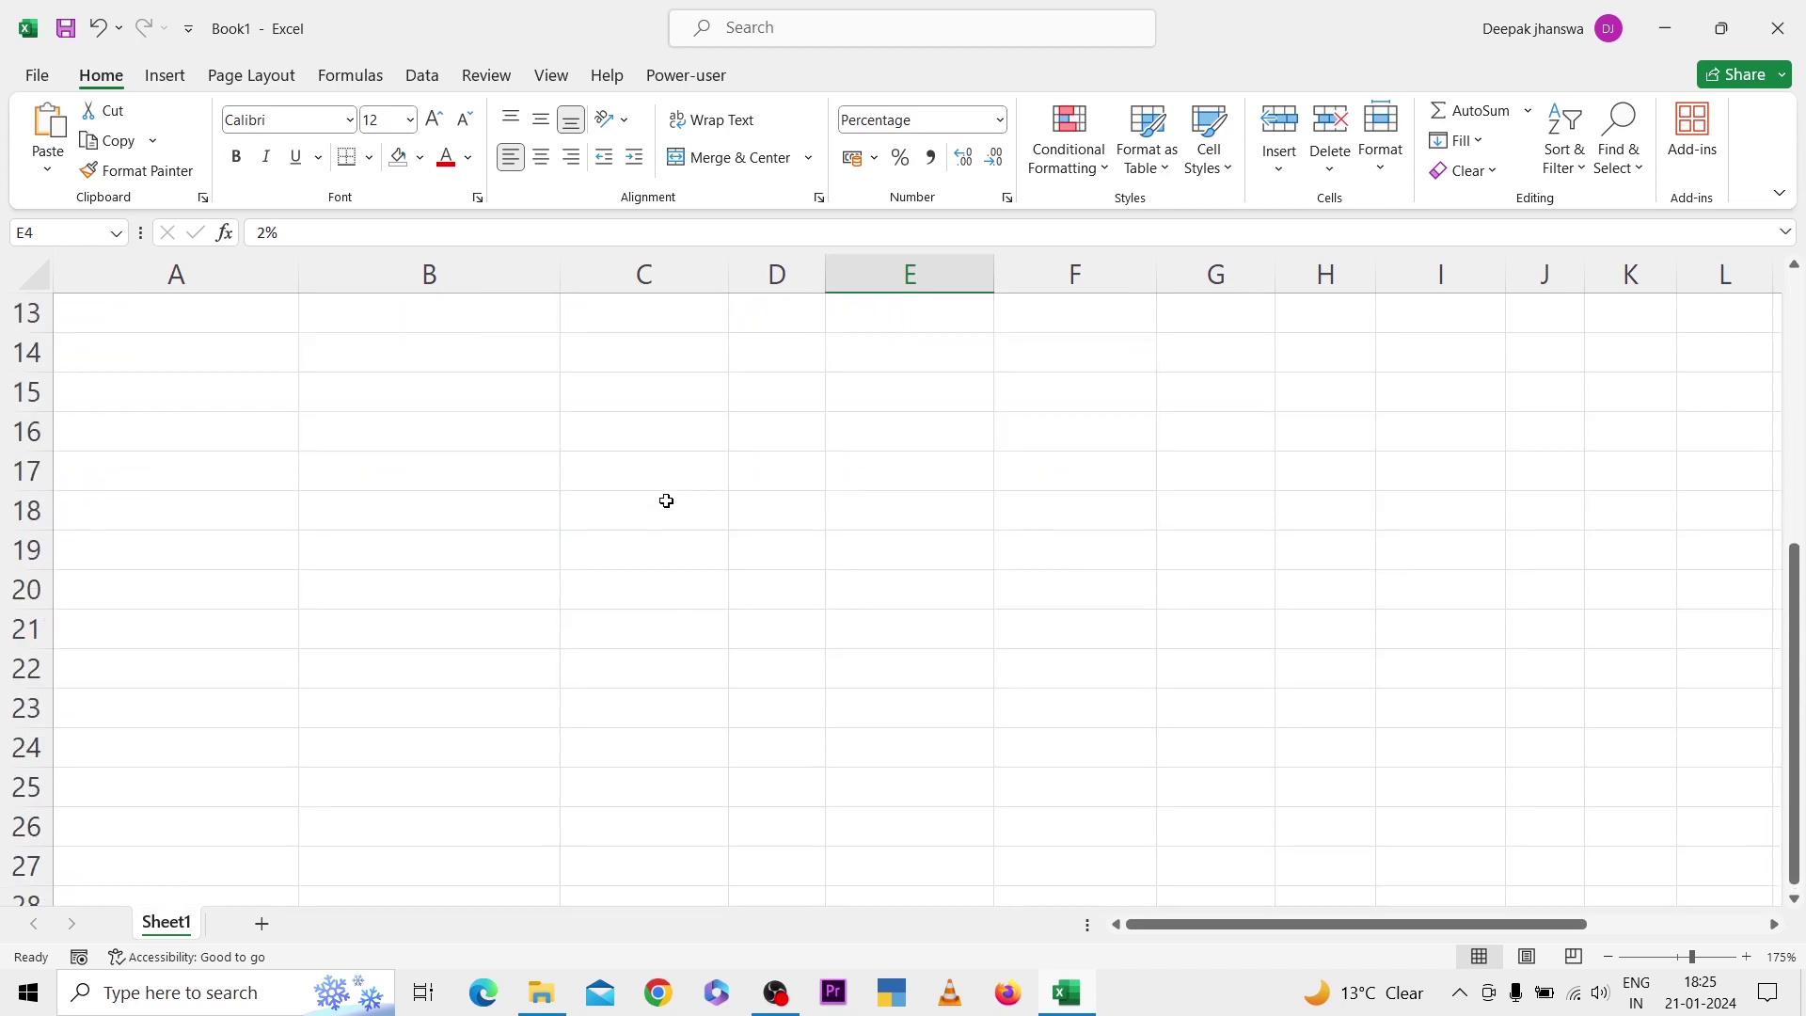
Select column C from cell C16 down, extending the selection to the last row of the sheet.
{"action": "left_click", "coordinate": [612, 442]}
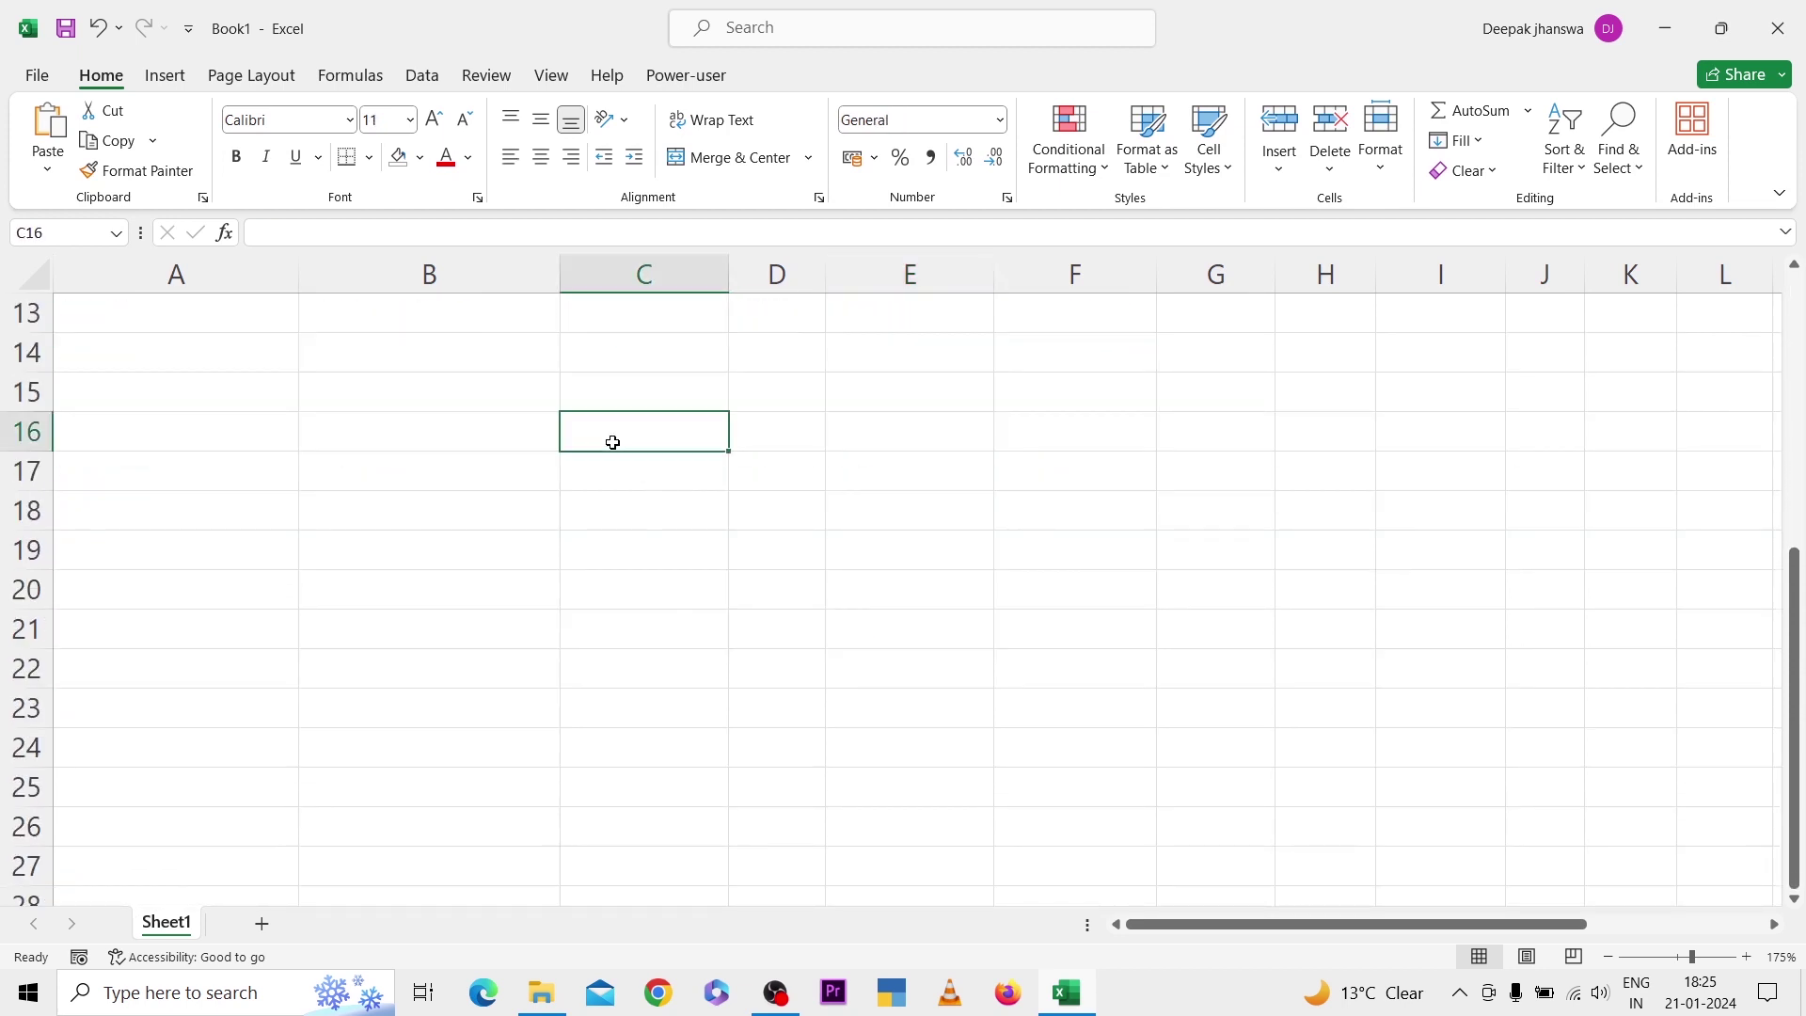
{"action": "key", "text": "shift+Down"}
{"action": "key", "text": "shift+Down"}
{"action": "key", "text": "shift+Down"}
{"action": "key", "text": "shift+Down"}
{"action": "key", "text": "shift+Down"}
{"action": "key", "text": "shift+Down"}
{"action": "key", "text": "shift+Down"}
{"action": "key", "text": "shift+Down"}
{"action": "key", "text": "shift+Down"}
{"action": "key", "text": "shift+Down"}
{"action": "key", "text": "shift+Down"}
{"action": "key", "text": "shift+Down"}
{"action": "key", "text": "shift+Down"}
{"action": "key", "text": "shift+Down"}
{"action": "key", "text": "shift+Down"}
{"action": "key", "text": "shift+Down"}
{"action": "key", "text": "shift+Down"}
{"action": "key", "text": "shift+Down"}
{"action": "key", "text": "shift+Down"}
{"action": "key", "text": "shift+Down"}
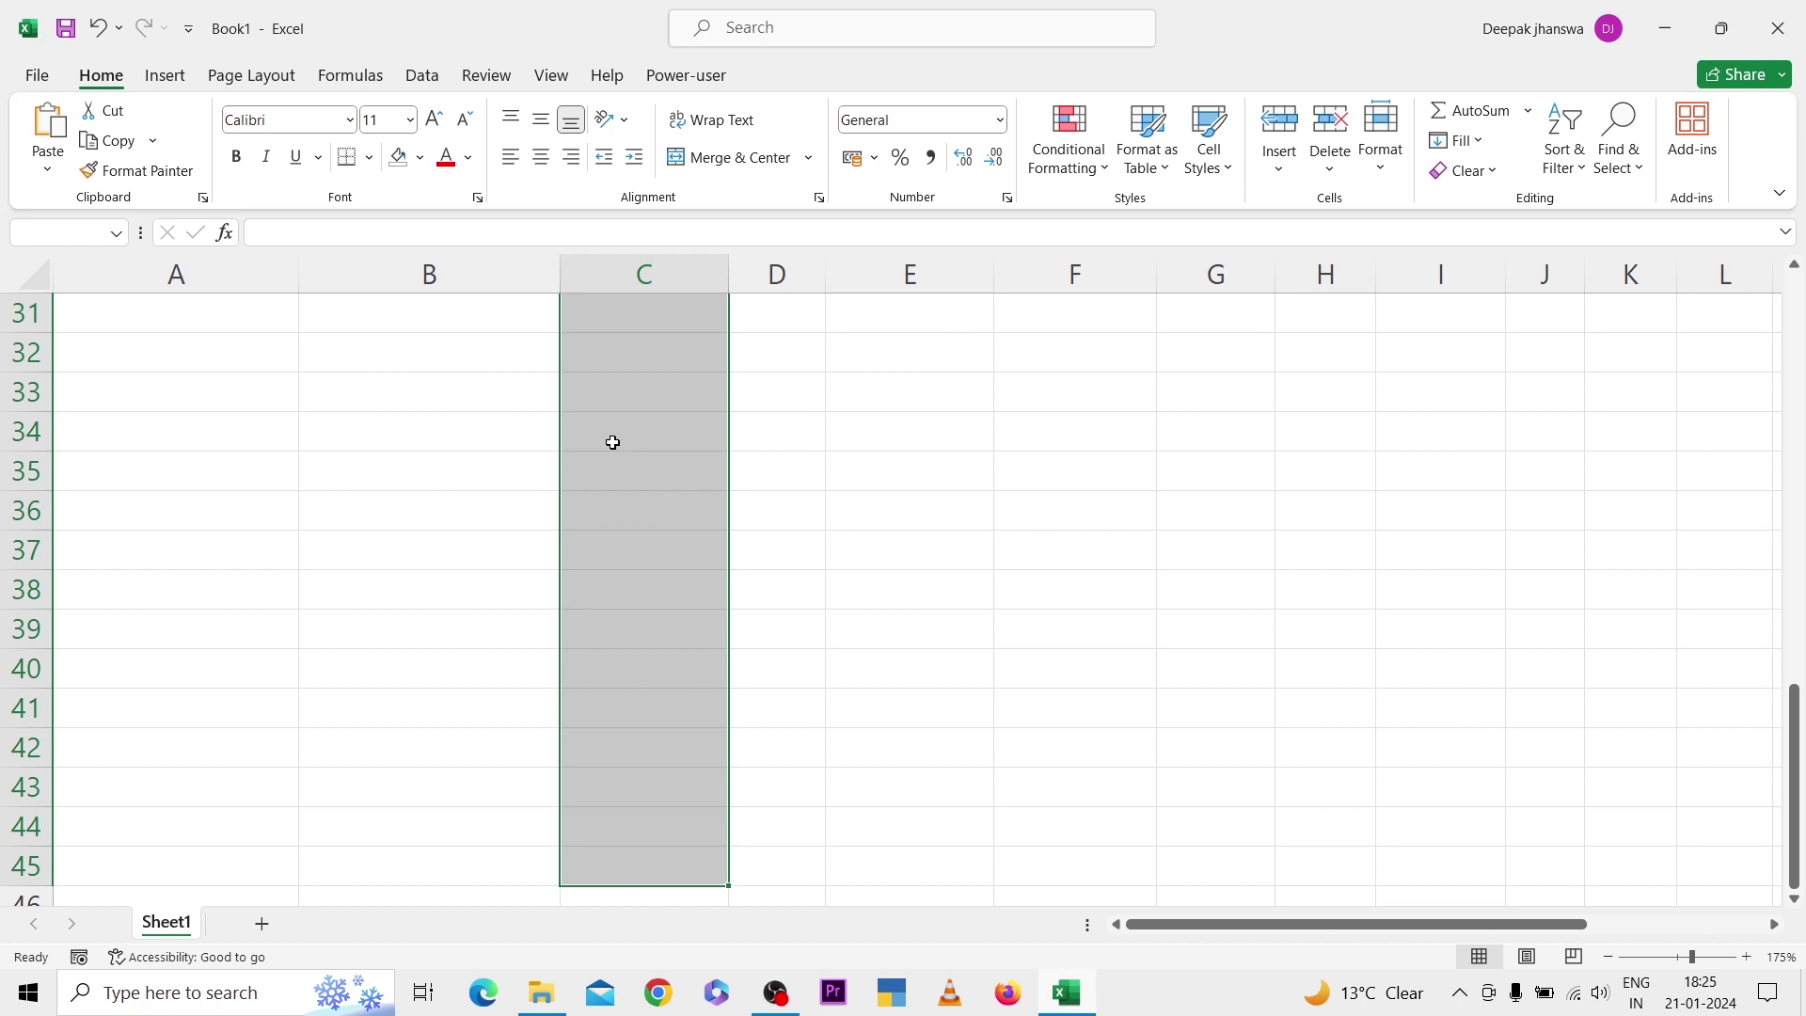
{"action": "key", "text": "ctrl+shift+Down"}
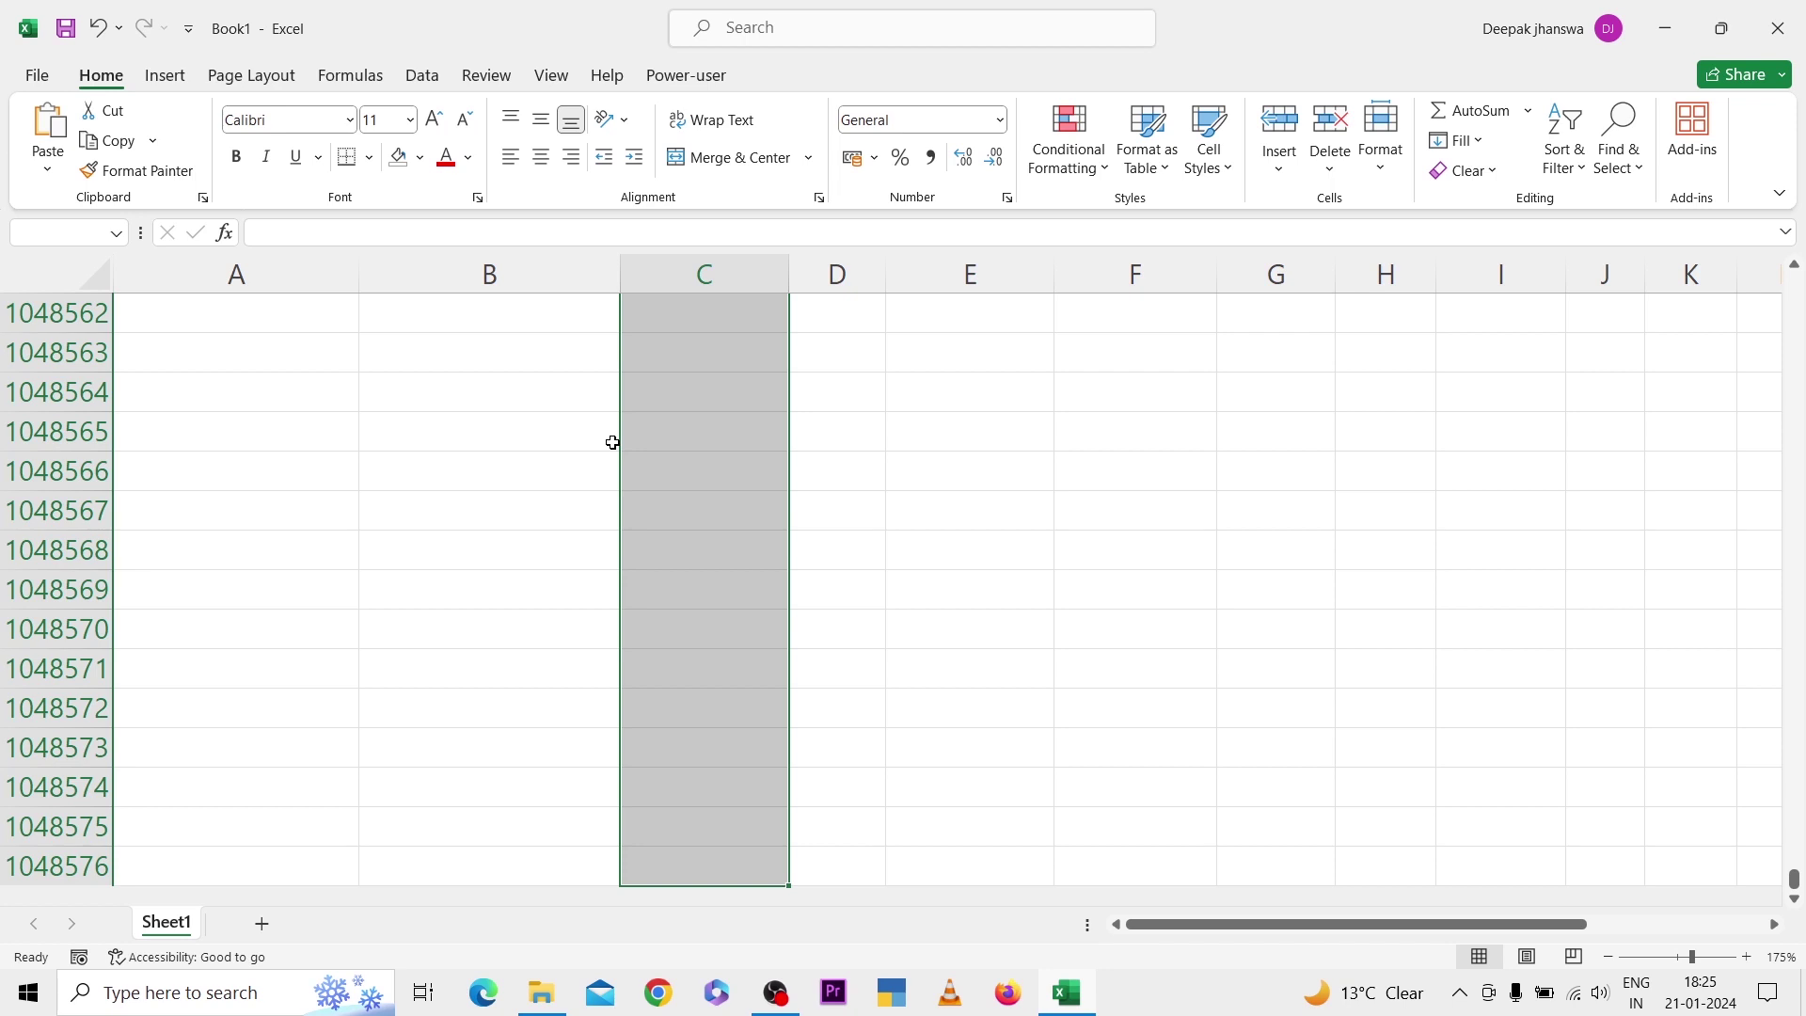
Drop the long column selection and make the empty cell C19 below the table active.
{"action": "key", "text": "super+space"}
{"action": "key", "text": "ctrl+shift+Up"}
{"action": "key", "text": "Down"}
{"action": "key", "text": "Down"}
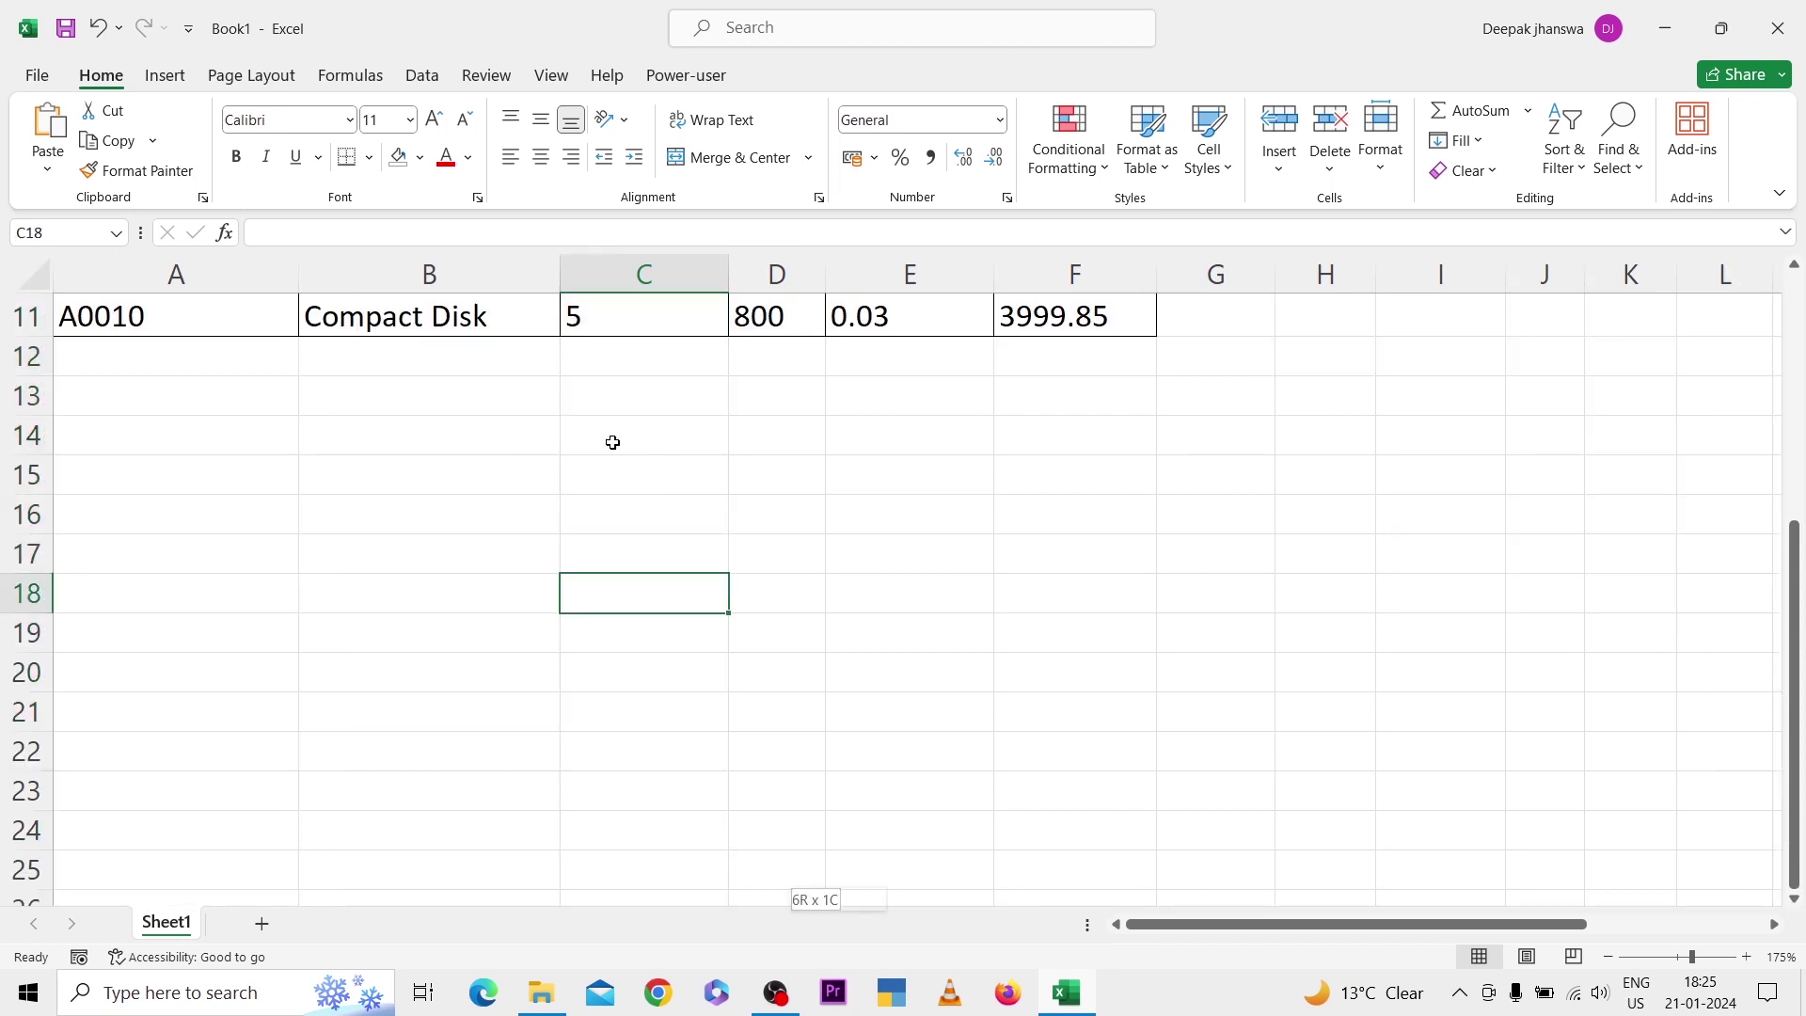
{"action": "key", "text": "ctrl+shift+Down"}
{"action": "key", "text": "ctrl+shift+Up"}
{"action": "key", "text": "Down"}
{"action": "key", "text": "Down"}
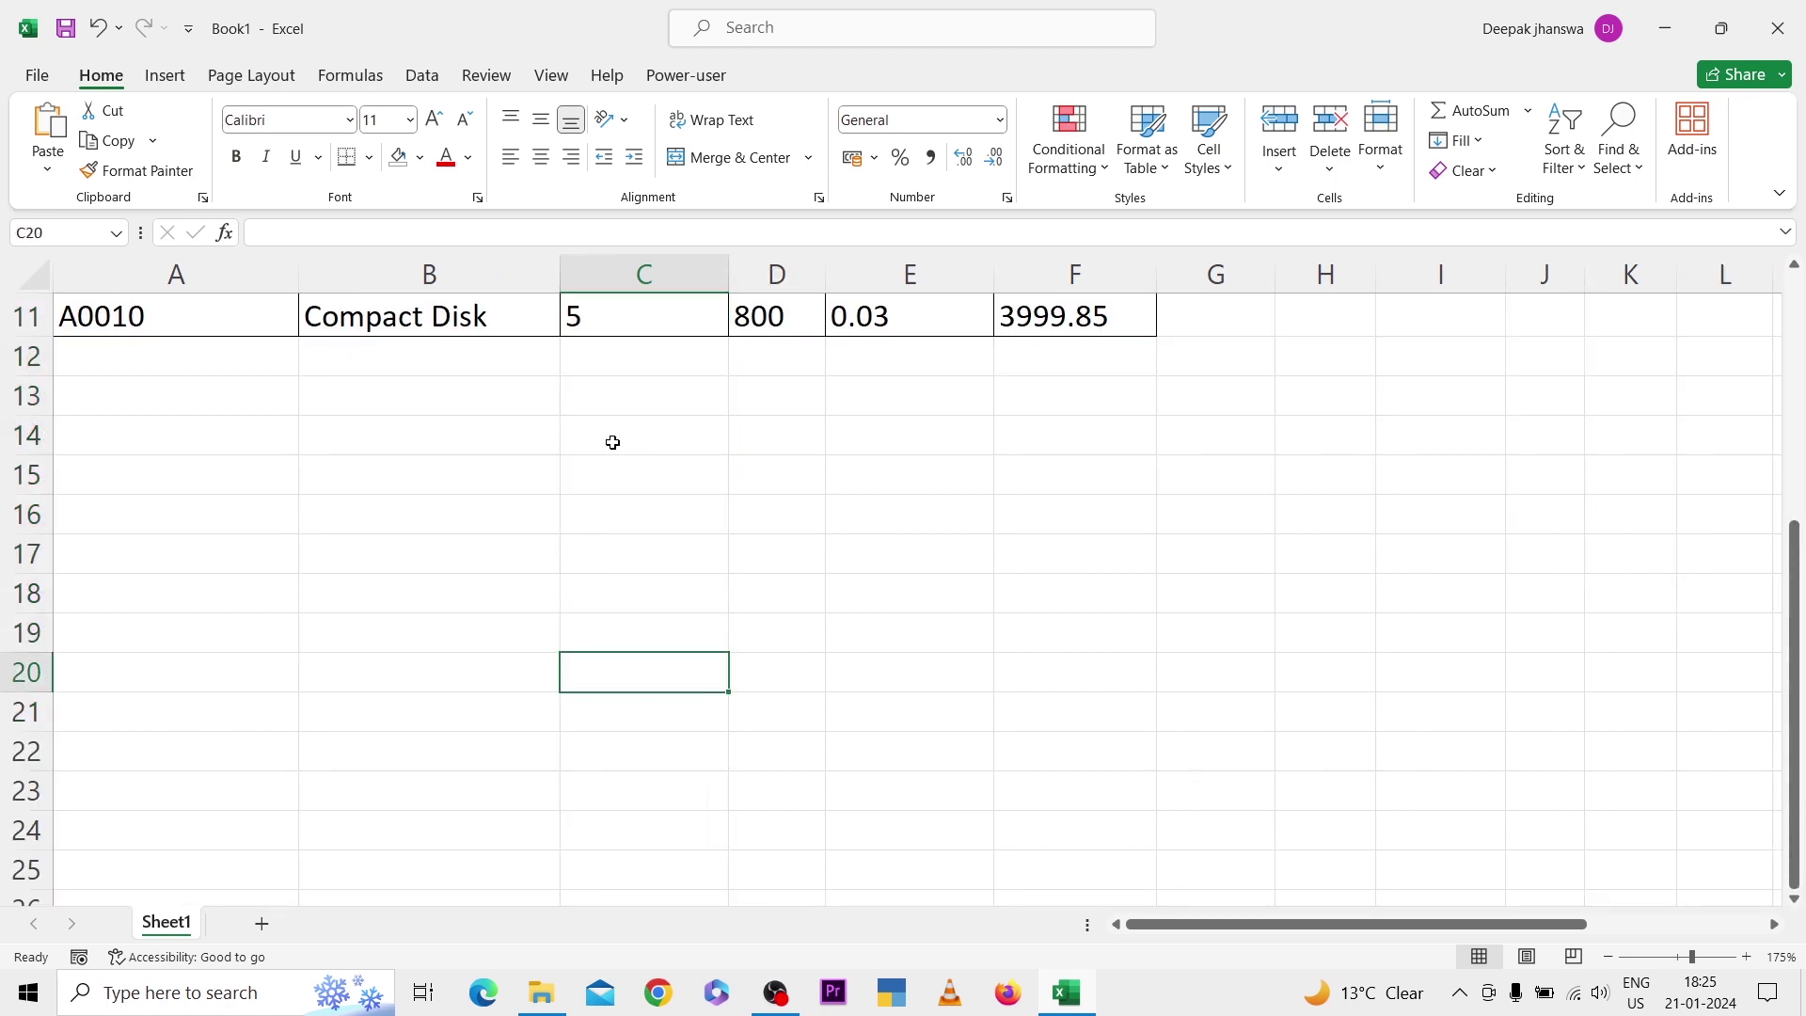
{"action": "key", "text": "Up"}
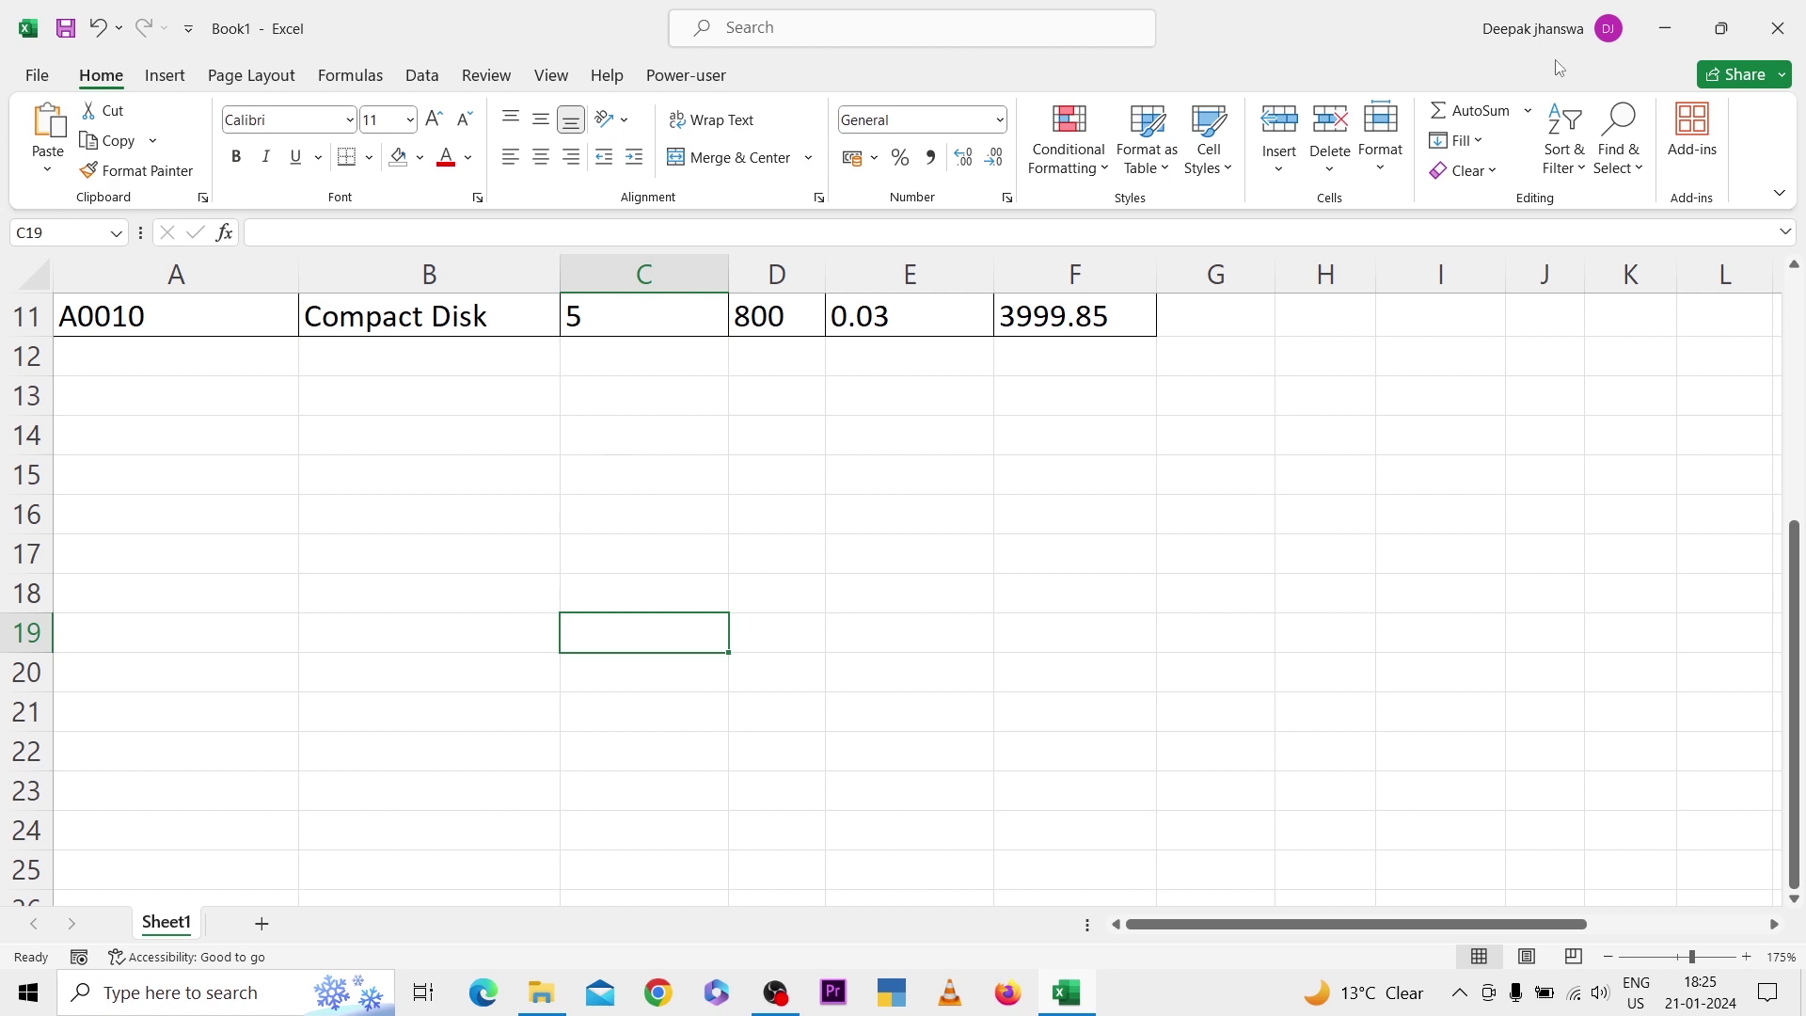
Use Go To to select column C from C19 through C500000, and return to the last filled cell of column C.
{"action": "left_click", "coordinate": [1621, 160]}
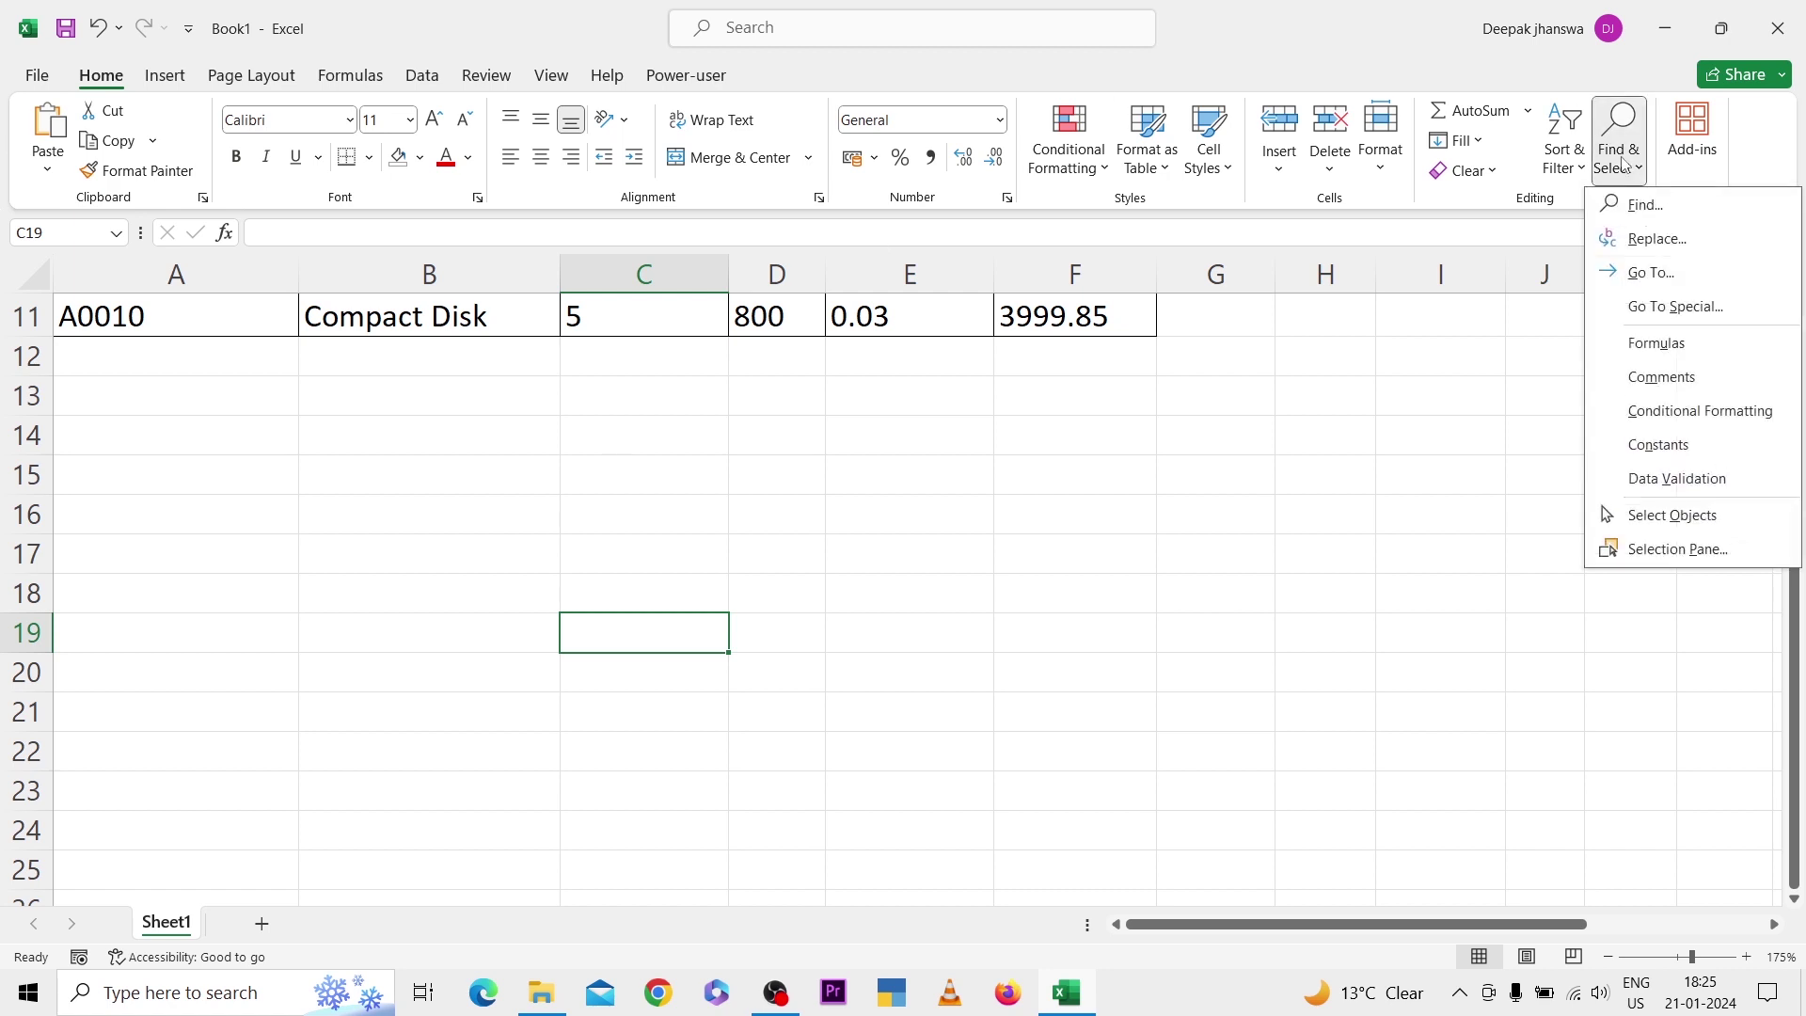
{"action": "left_click", "coordinate": [1617, 273]}
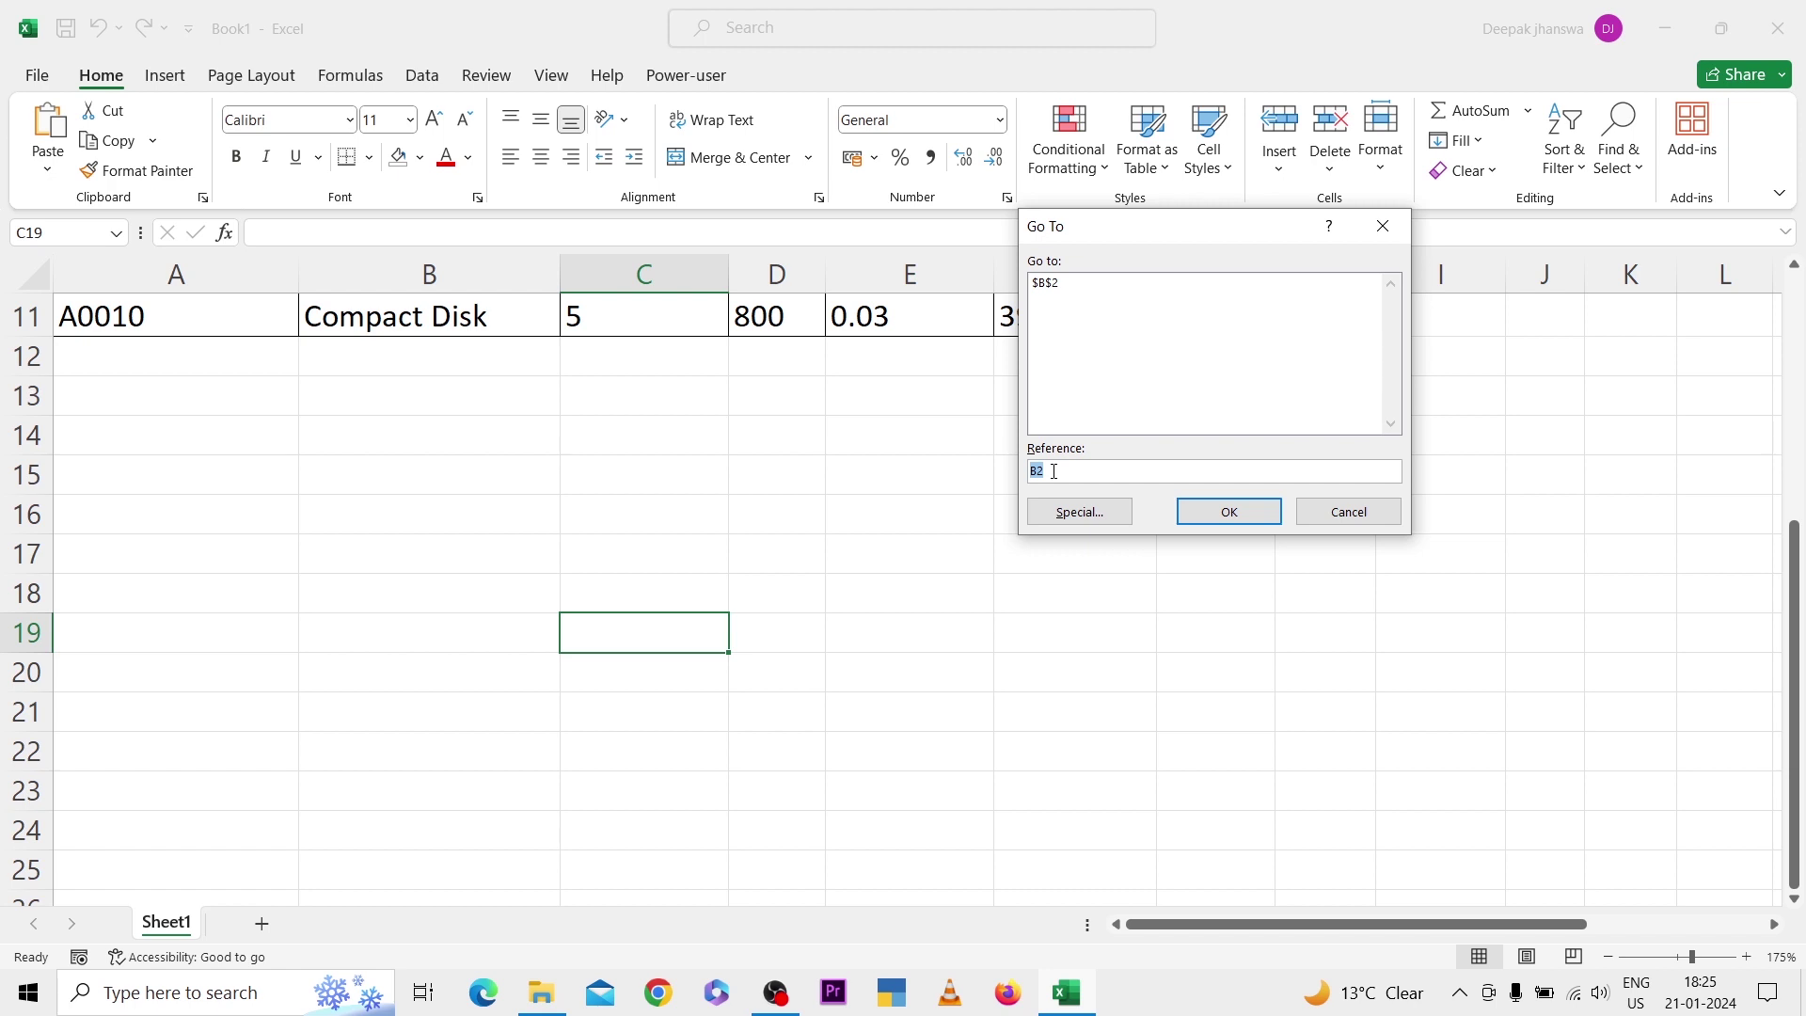
{"action": "type", "text": "c500000"}
{"action": "key", "text": "shift+Return"}
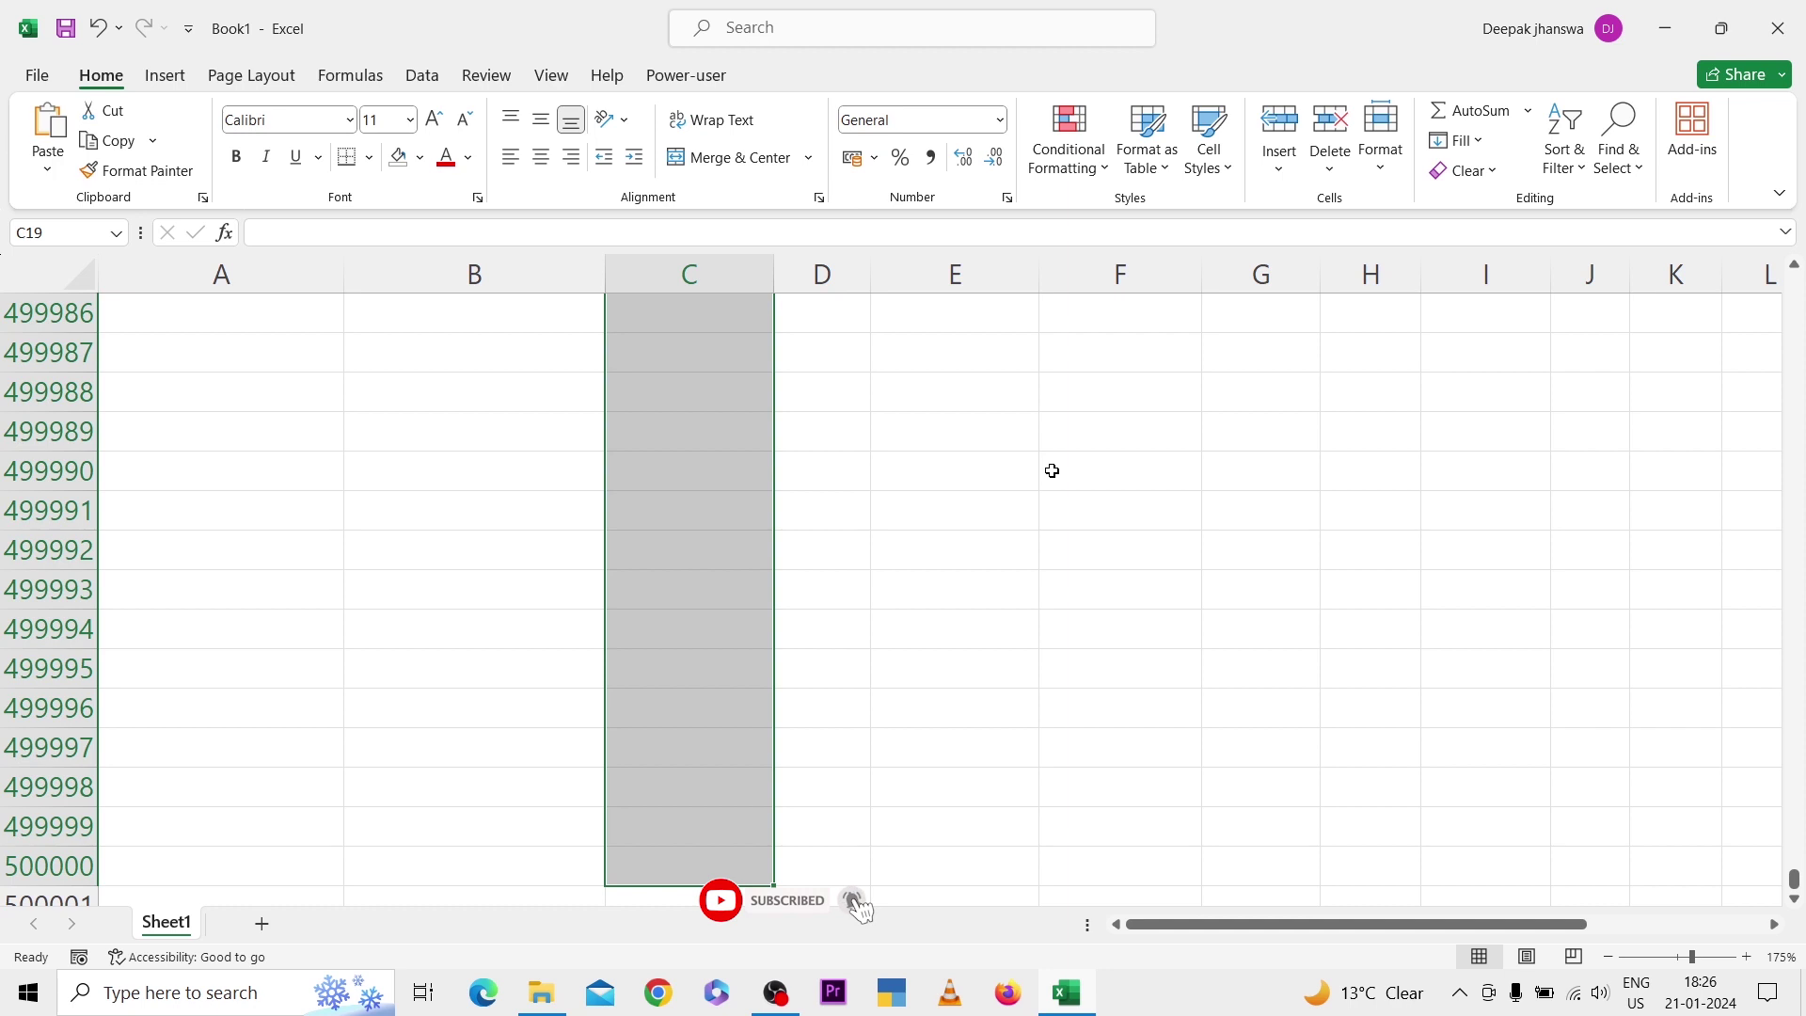
{"action": "key", "text": "ctrl+Up"}
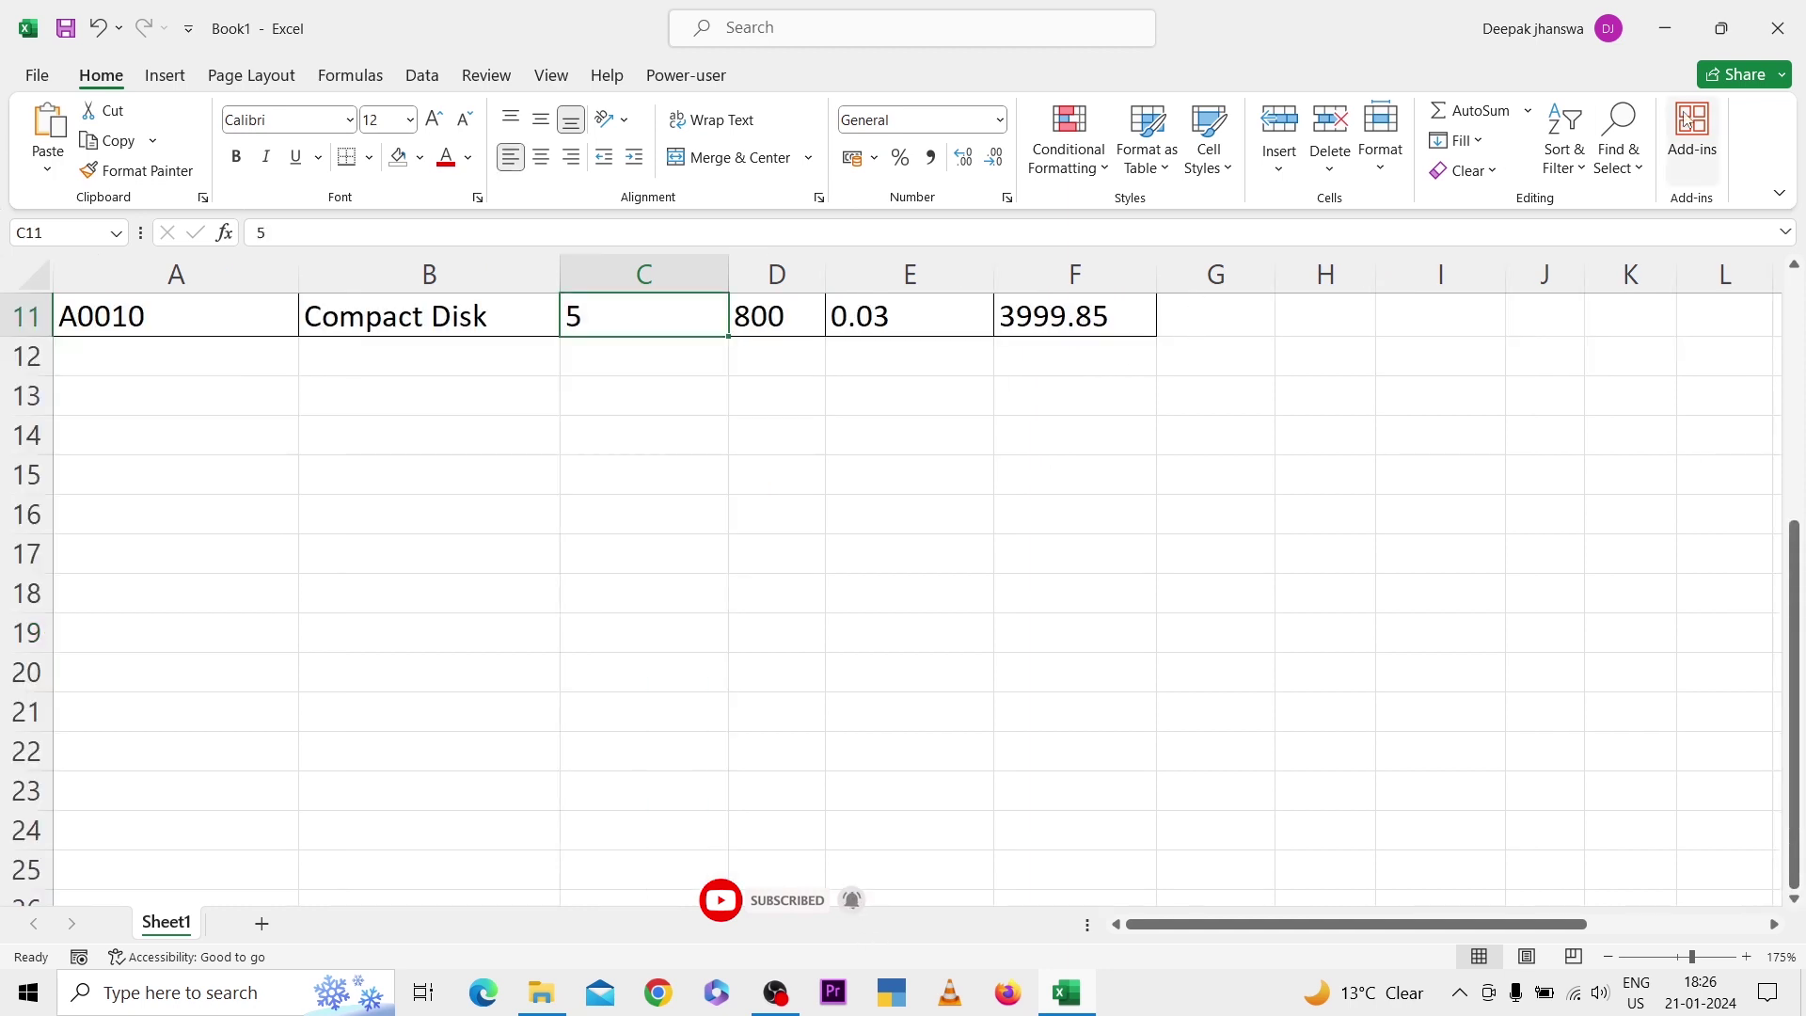
{"action": "left_click", "coordinate": [1624, 155]}
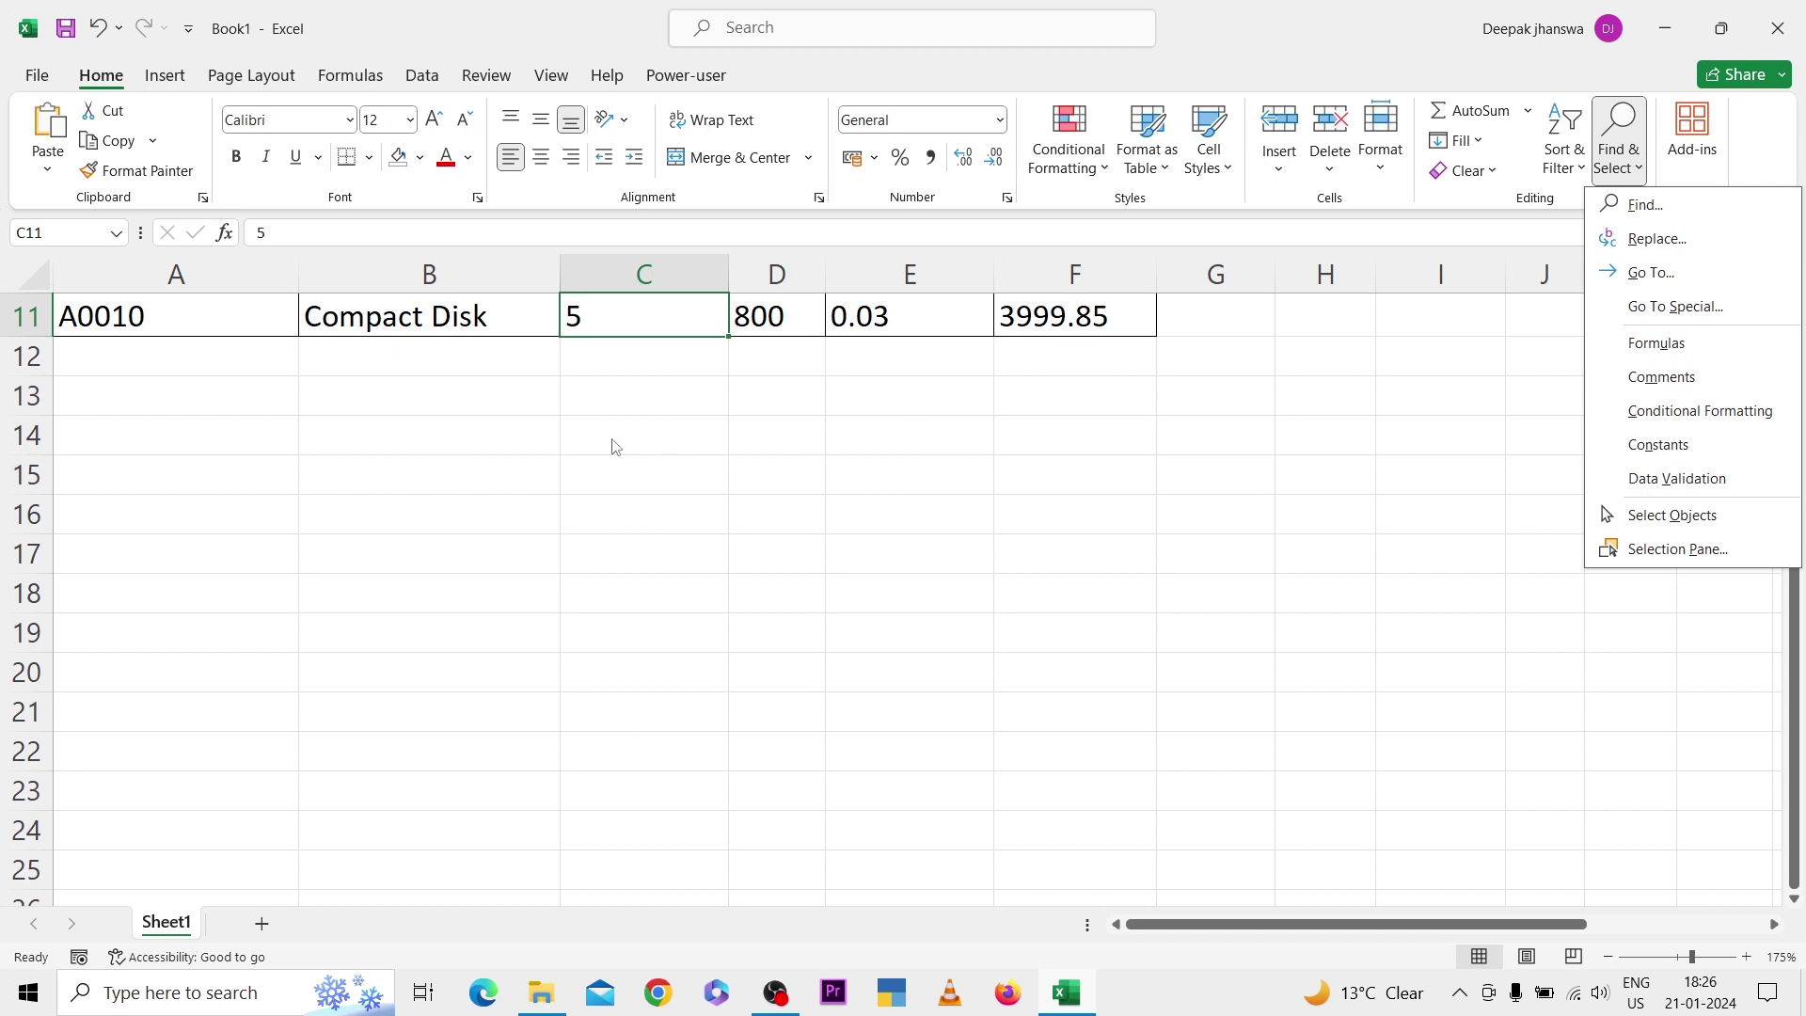
{"action": "left_click", "coordinate": [548, 434]}
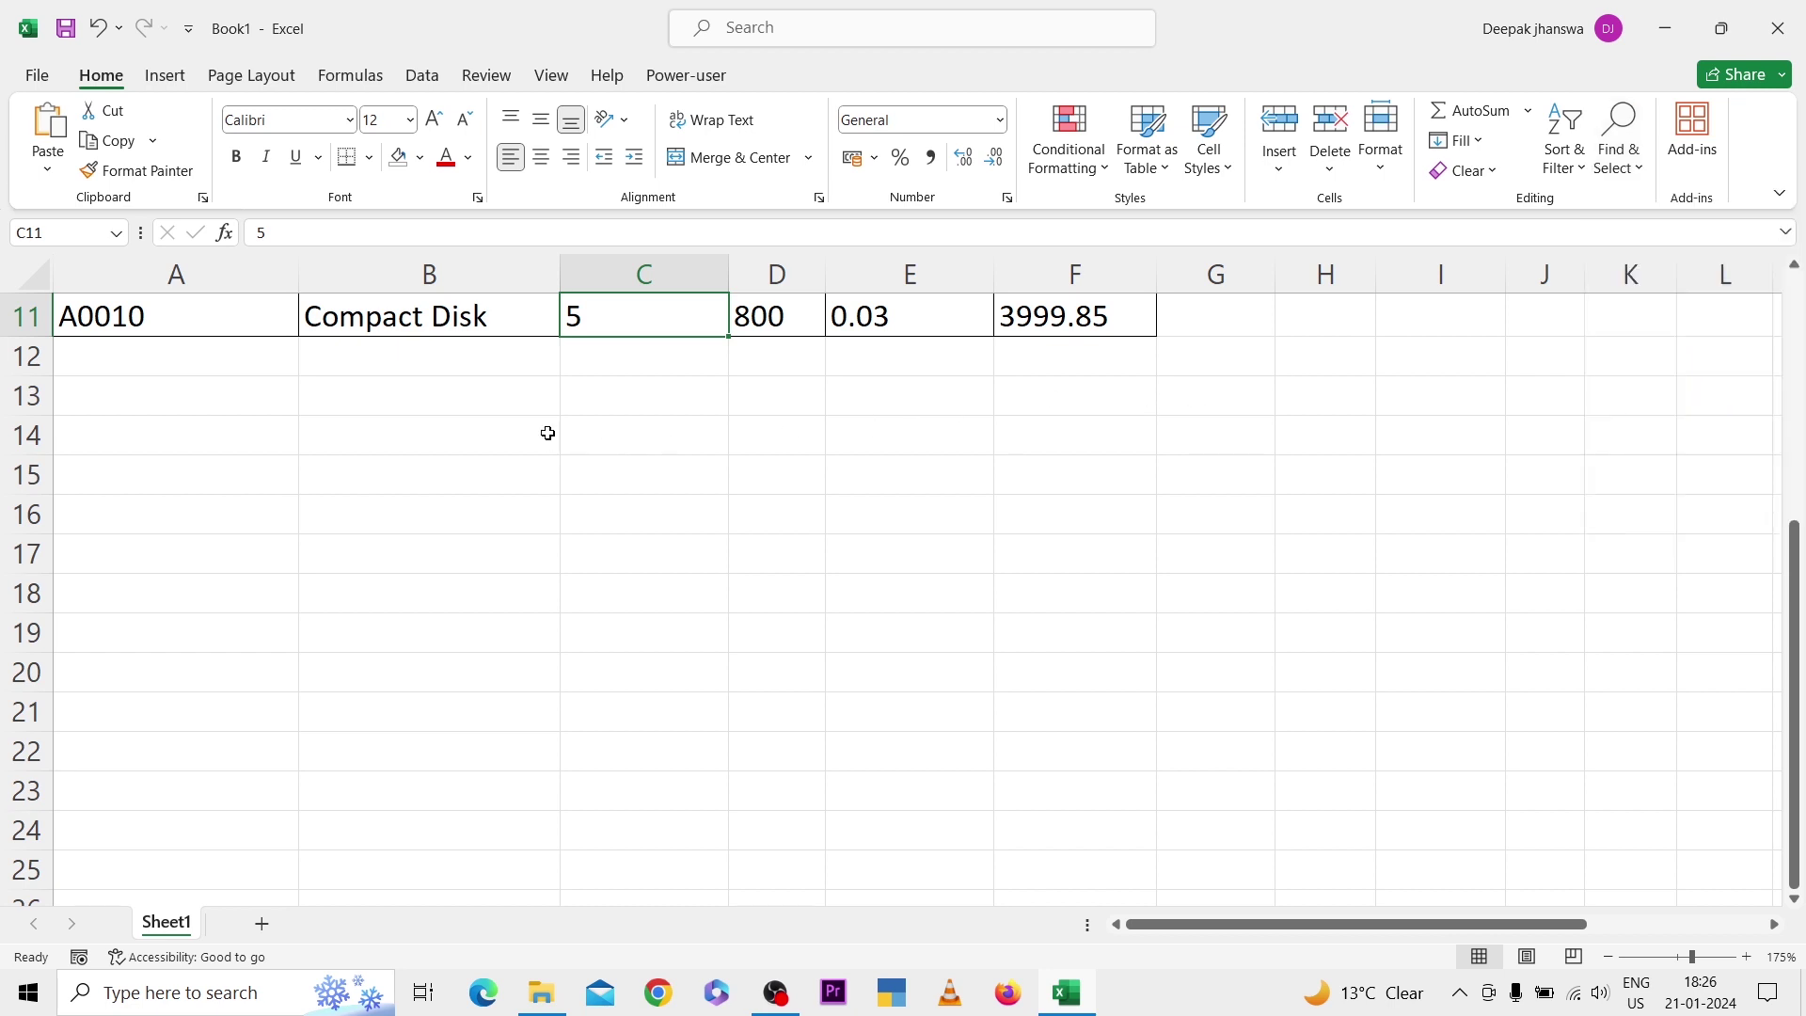
{"action": "left_click", "coordinate": [548, 434]}
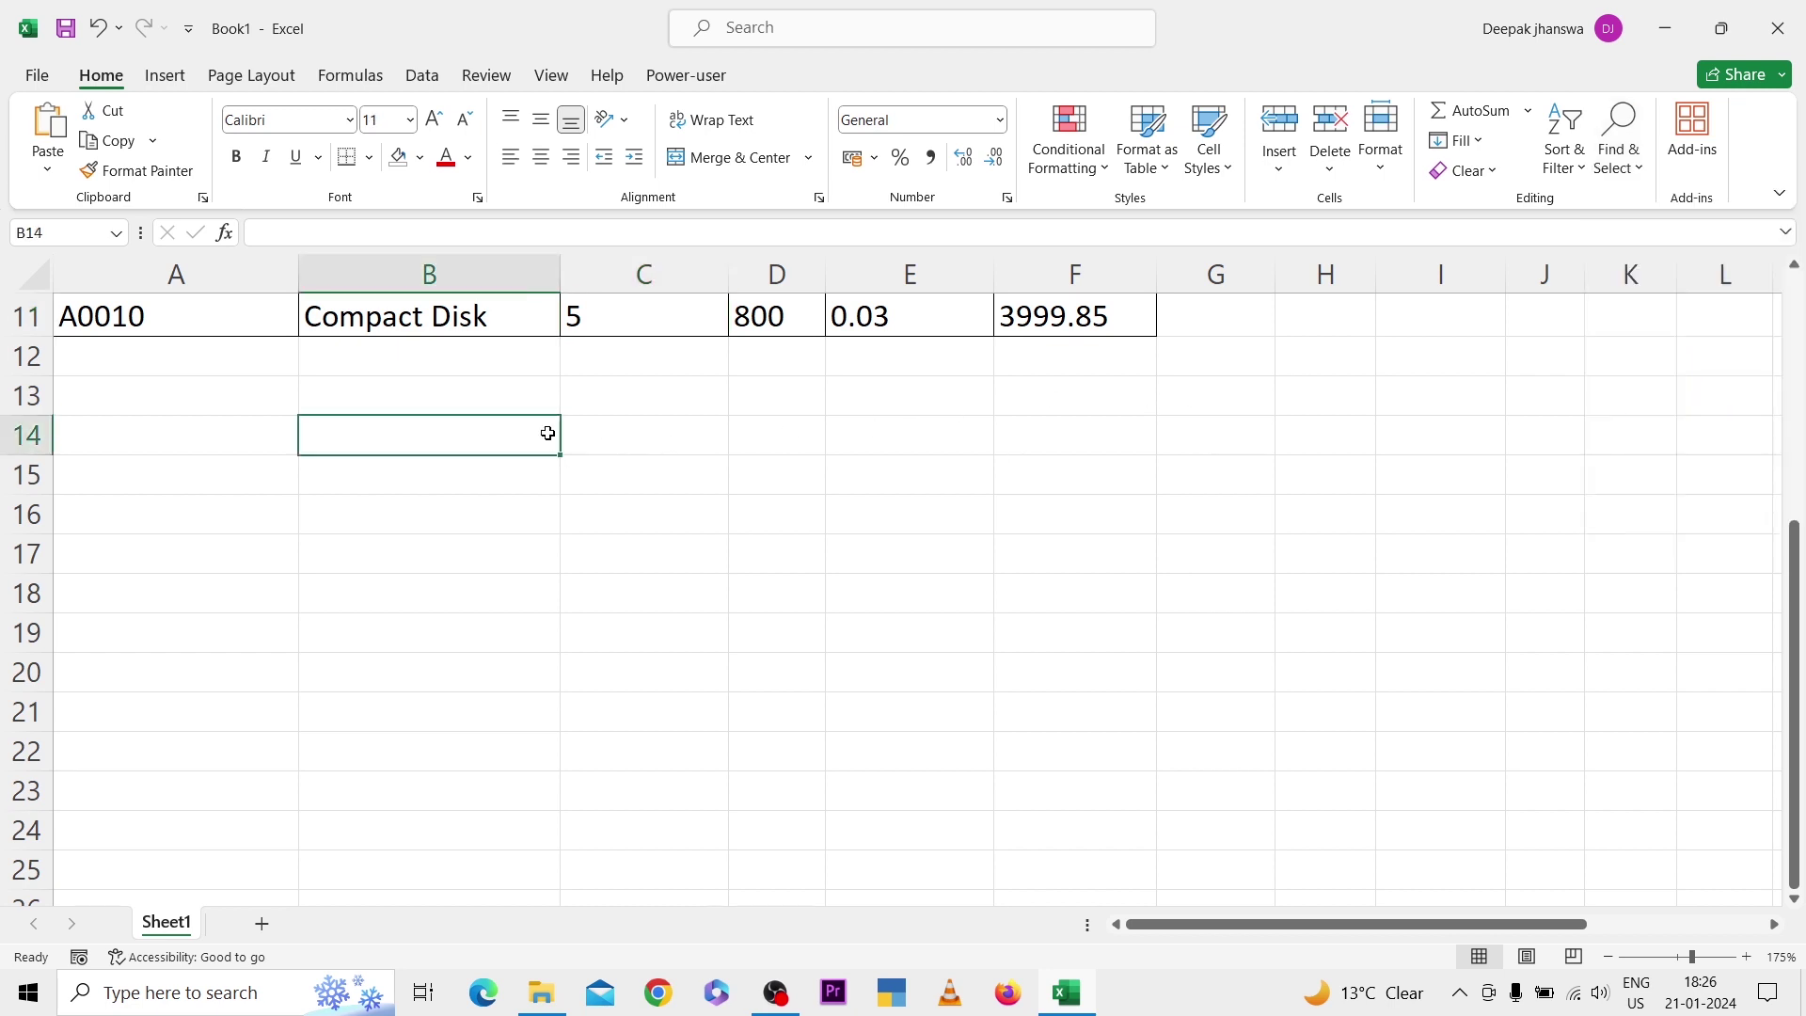
Enter the formula =RANDBETWEEN(20,100) in cell C14 below the product table.
{"action": "left_click", "coordinate": [621, 442]}
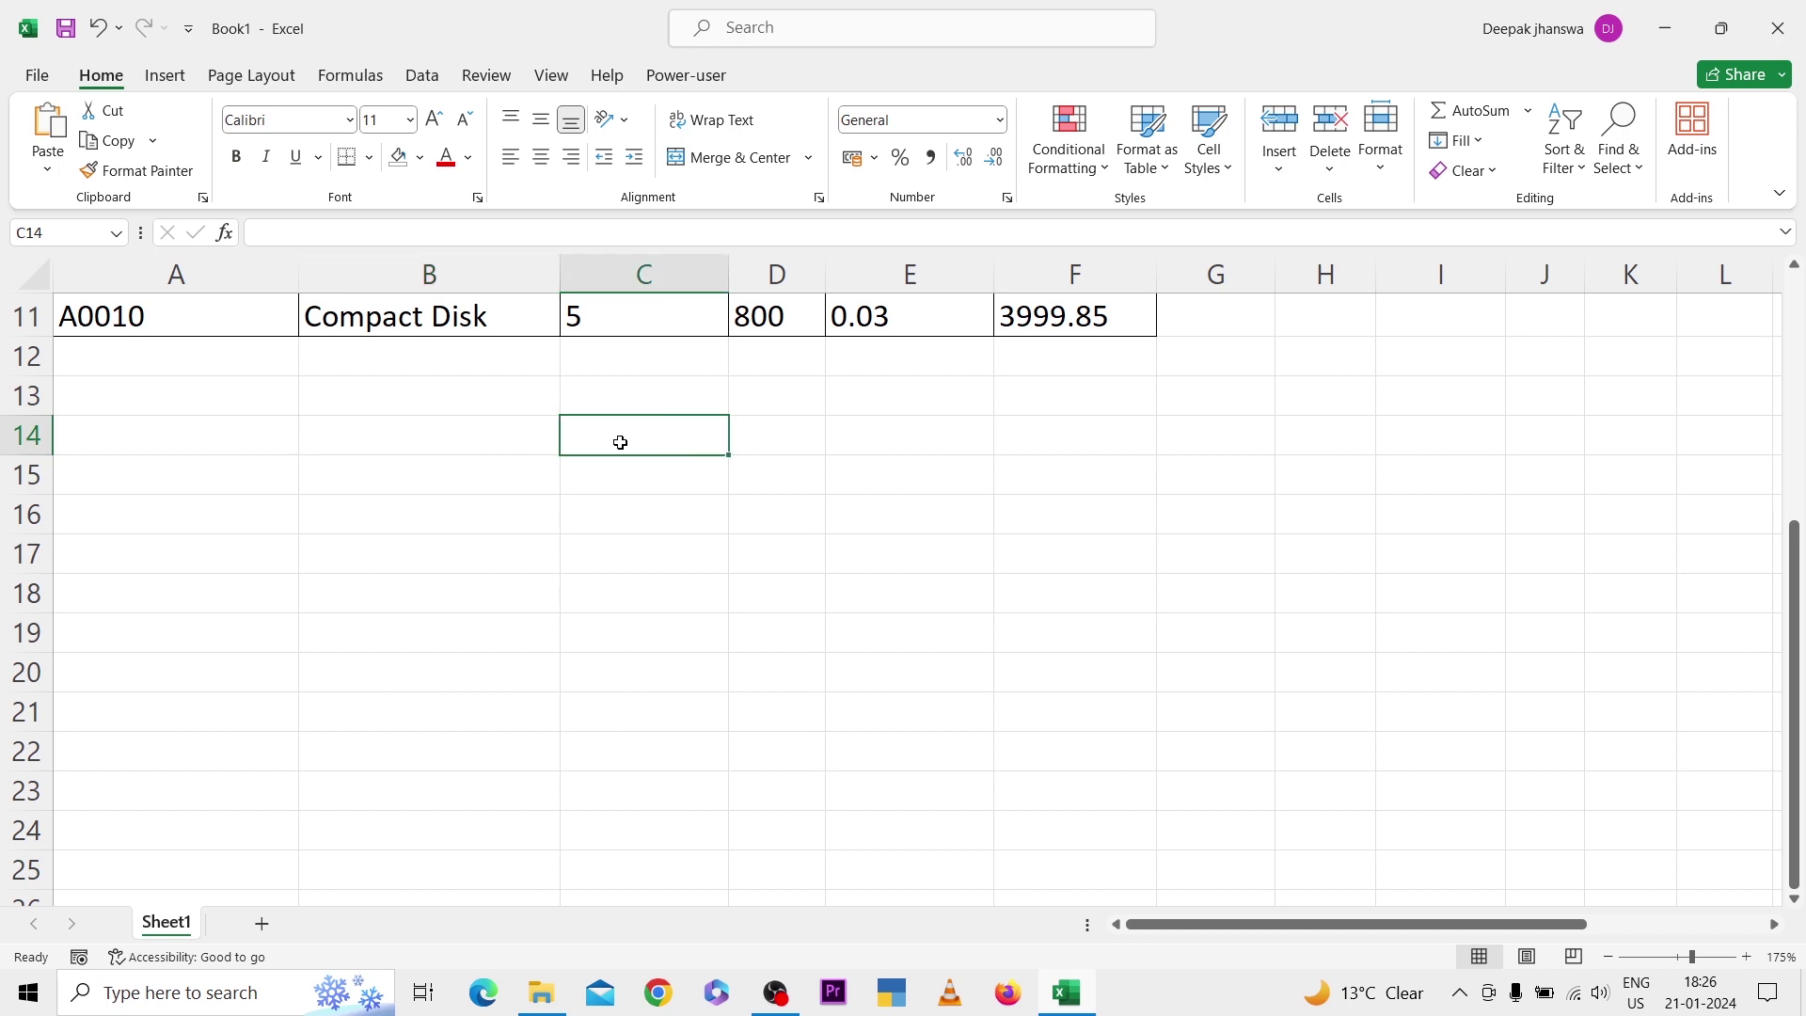
{"action": "type", "text": "=rand"}
{"action": "key", "text": "Down"}
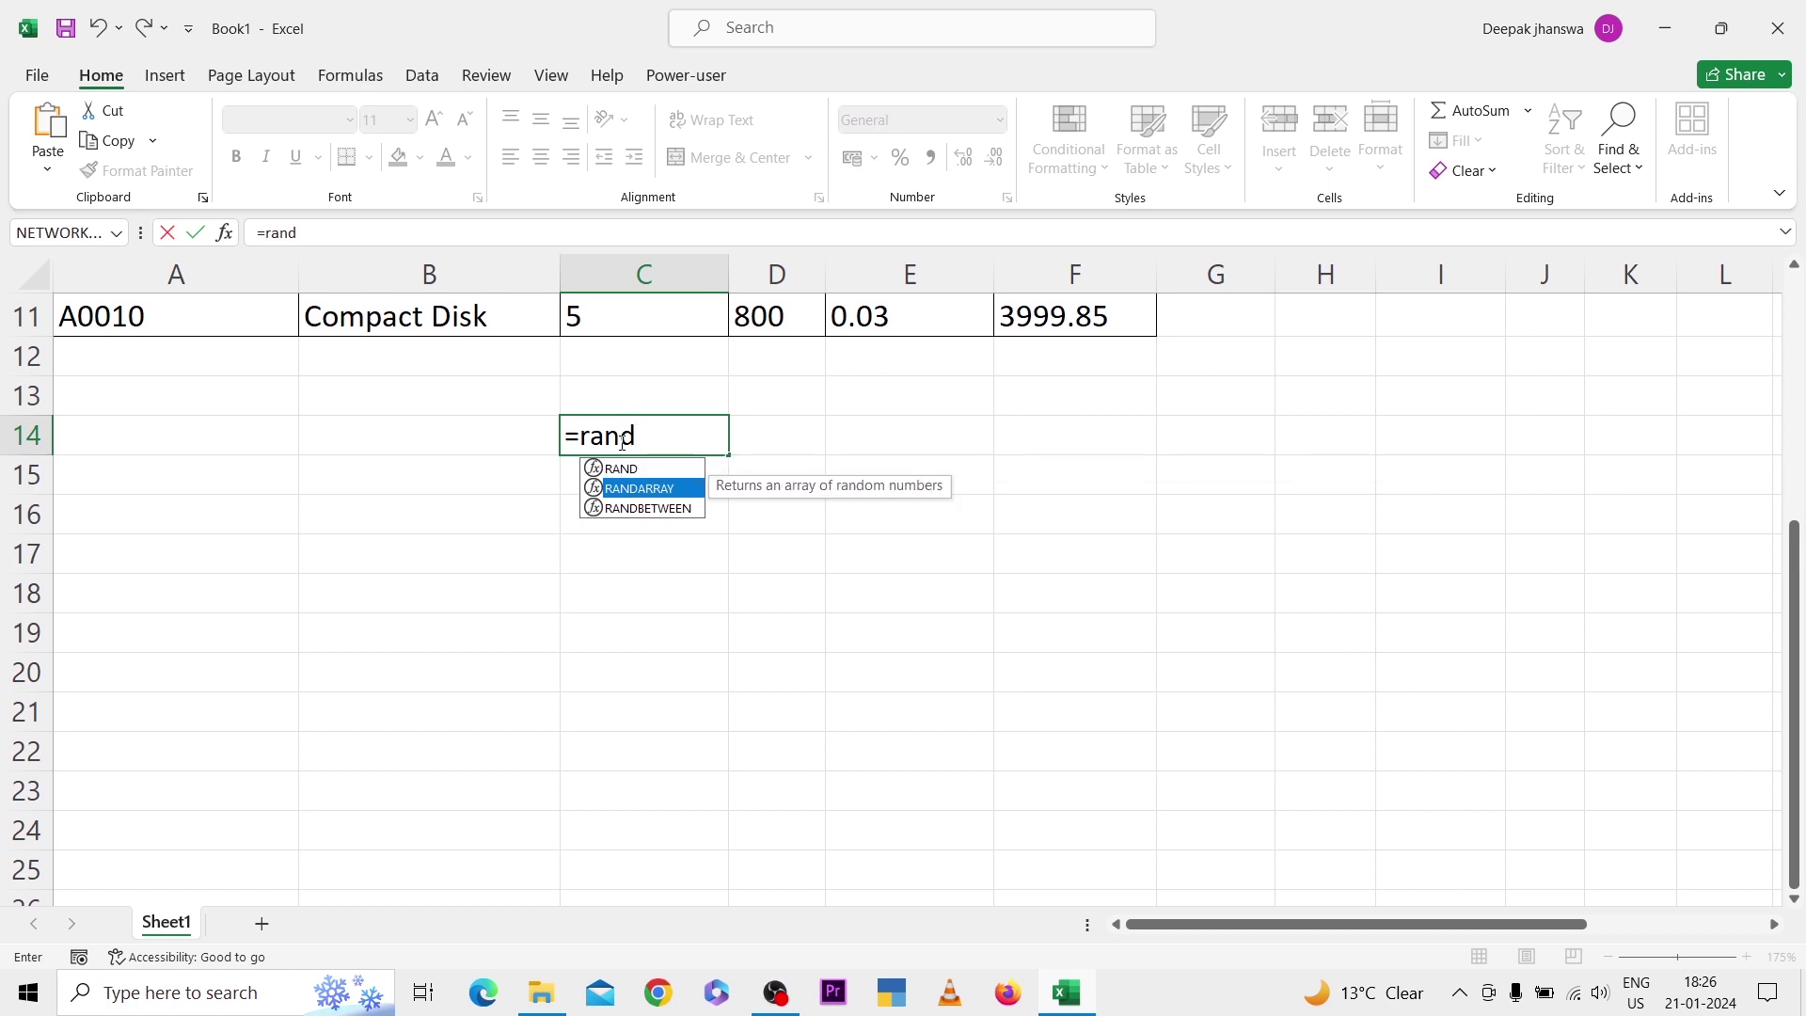
{"action": "key", "text": "Down"}
{"action": "key", "text": "Tab"}
{"action": "type", "text": "2"}
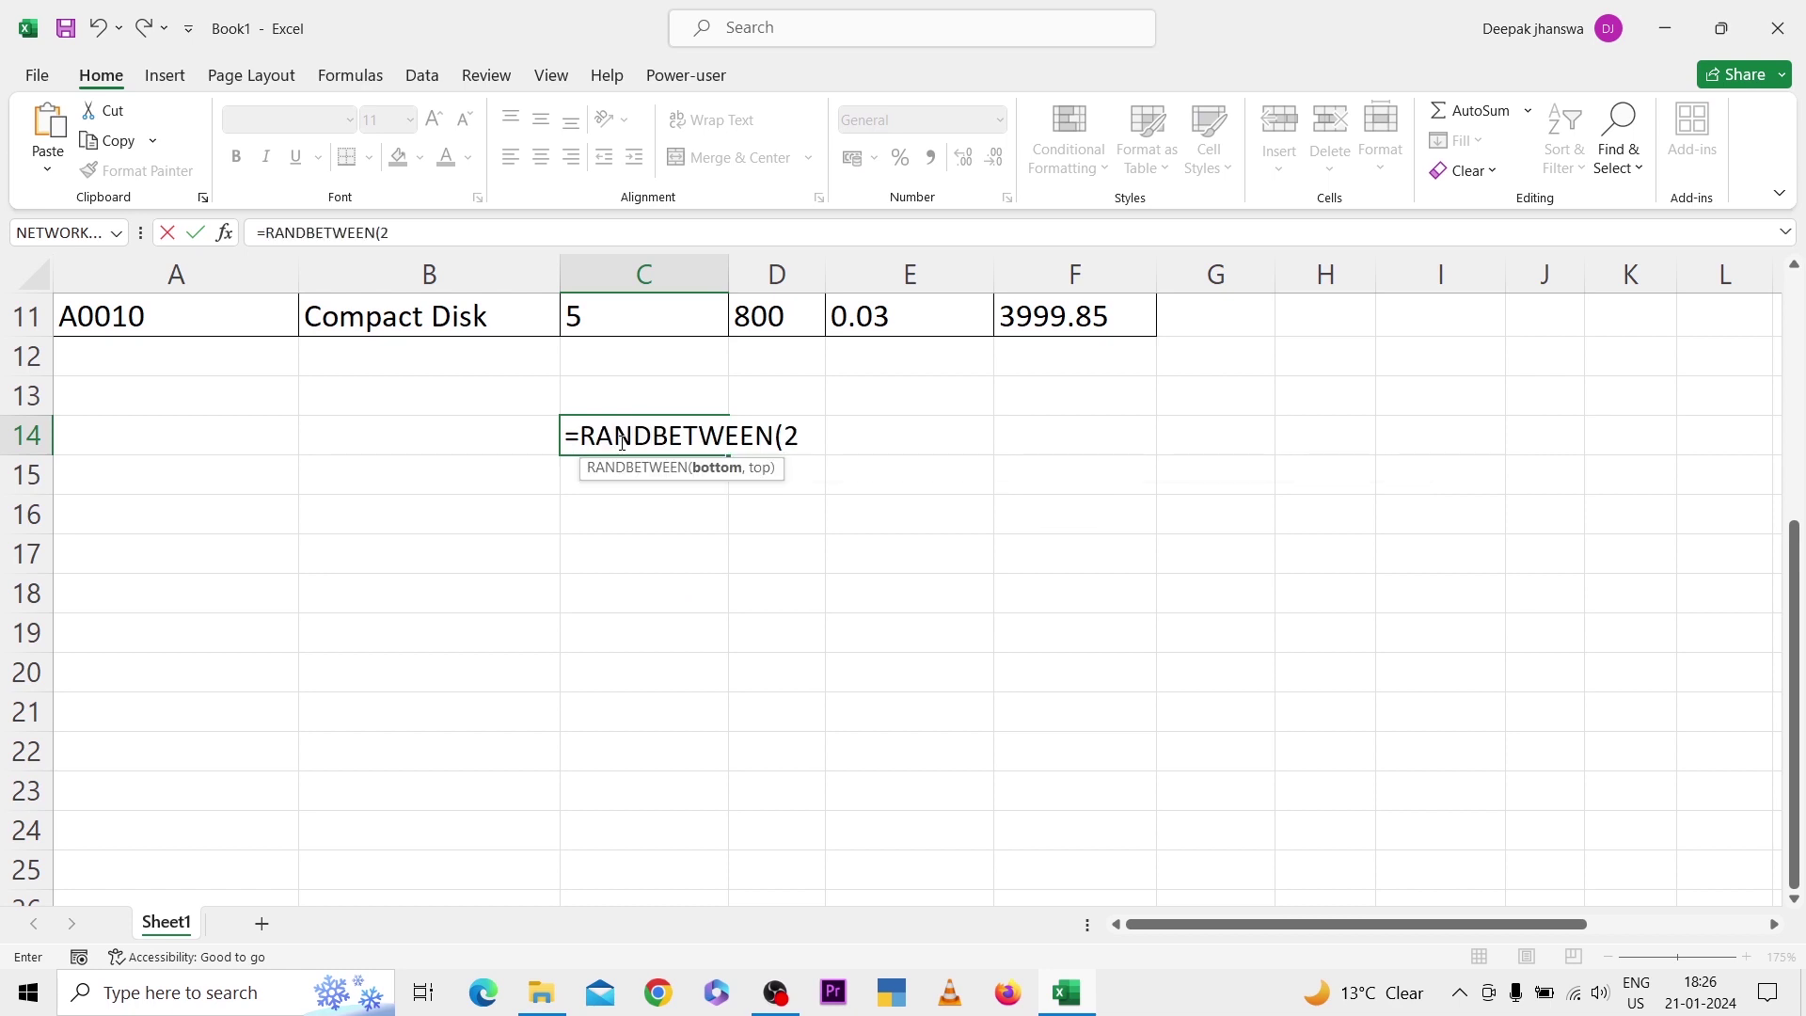
{"action": "type", "text": "0,100"}
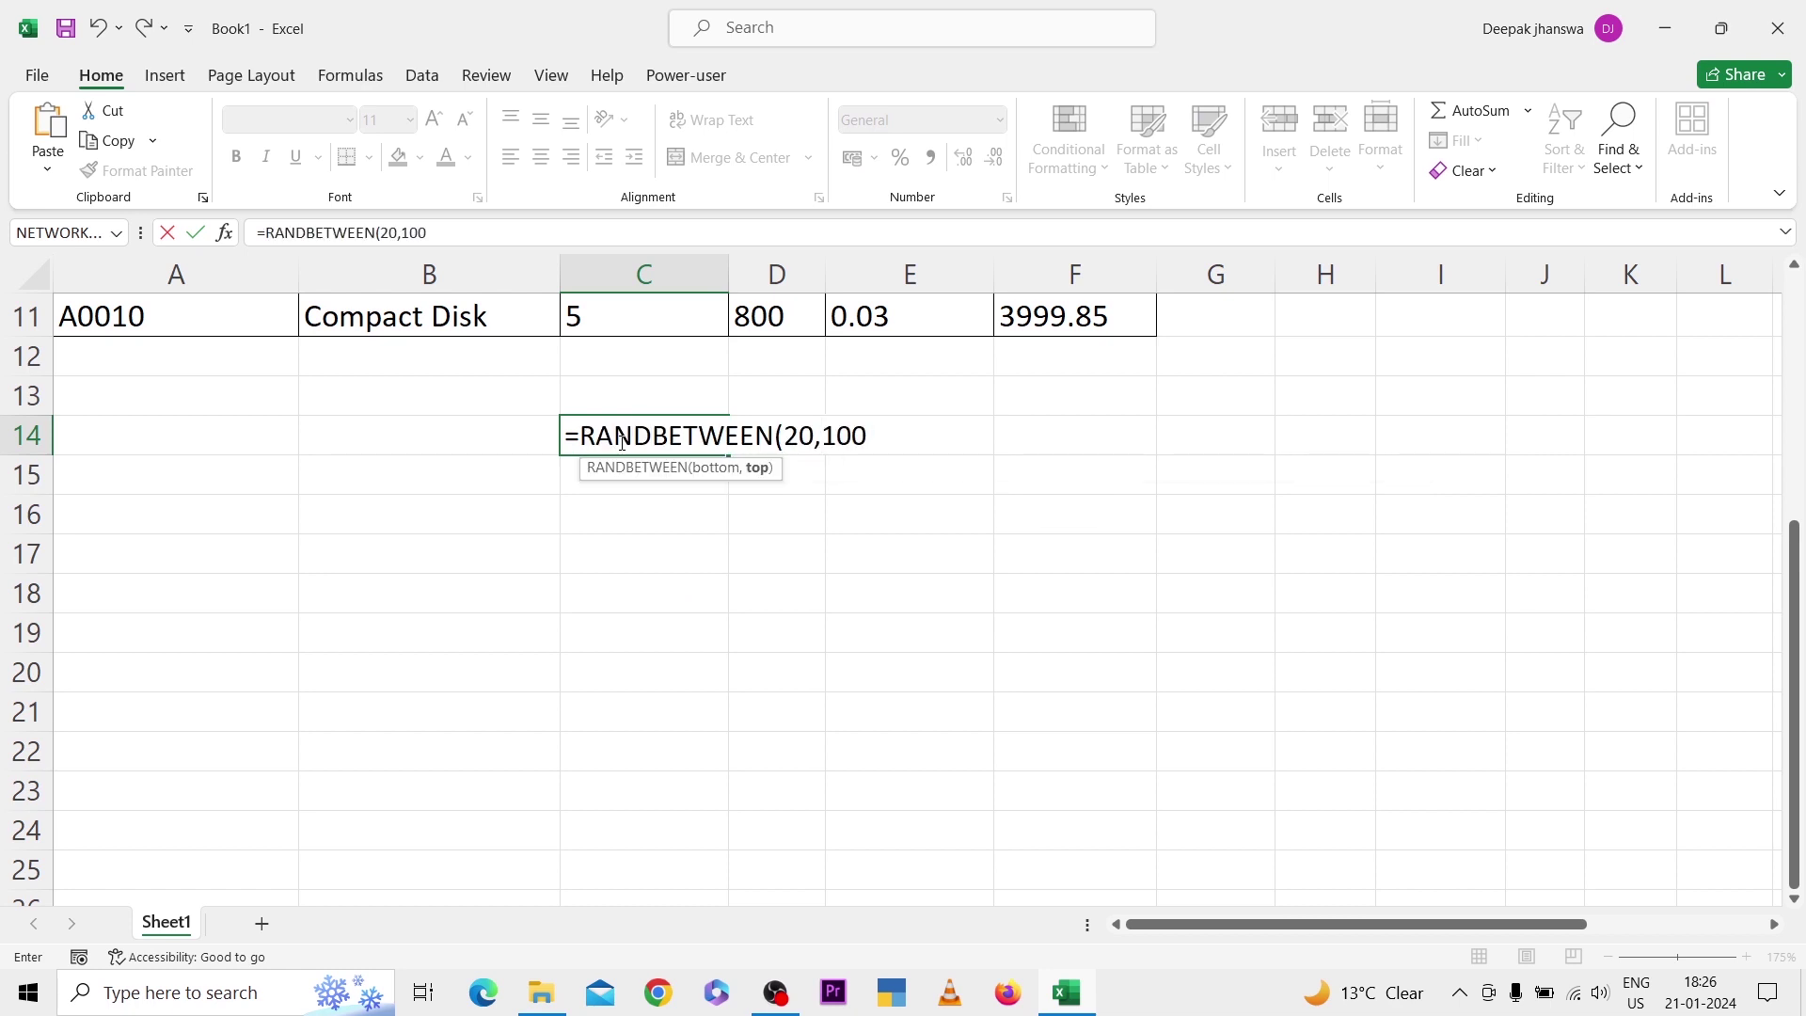
{"action": "type", "text": ")"}
{"action": "key", "text": "Return"}
Fill the RANDBETWEEN formula from C14 down through C24.
{"action": "left_click", "coordinate": [621, 439]}
{"action": "key", "text": "shift+Down"}
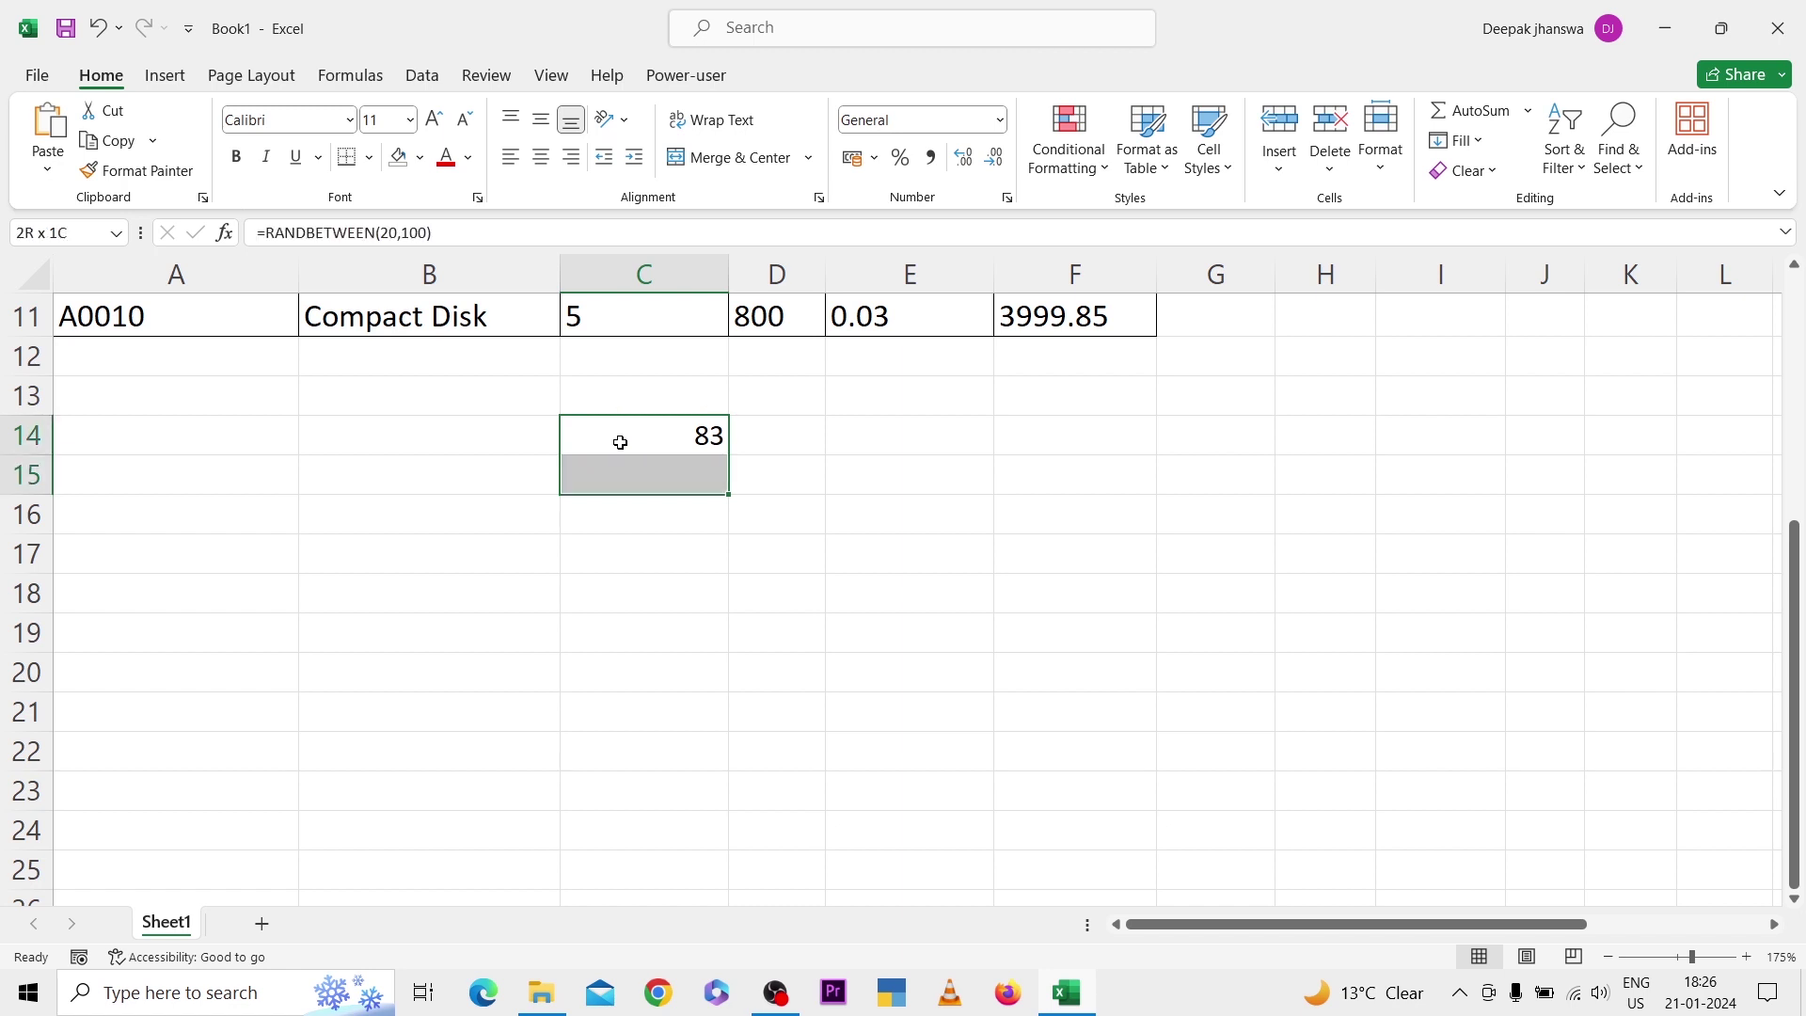
{"action": "key", "text": "shift+Down"}
{"action": "key", "text": "shift+Down"}
{"action": "key", "text": "shift+Down"}
{"action": "key", "text": "shift+Down"}
{"action": "key", "text": "shift+Down"}
{"action": "key", "text": "shift+Down"}
{"action": "key", "text": "shift+Down"}
{"action": "key", "text": "shift+Down"}
{"action": "key", "text": "ctrl+d"}
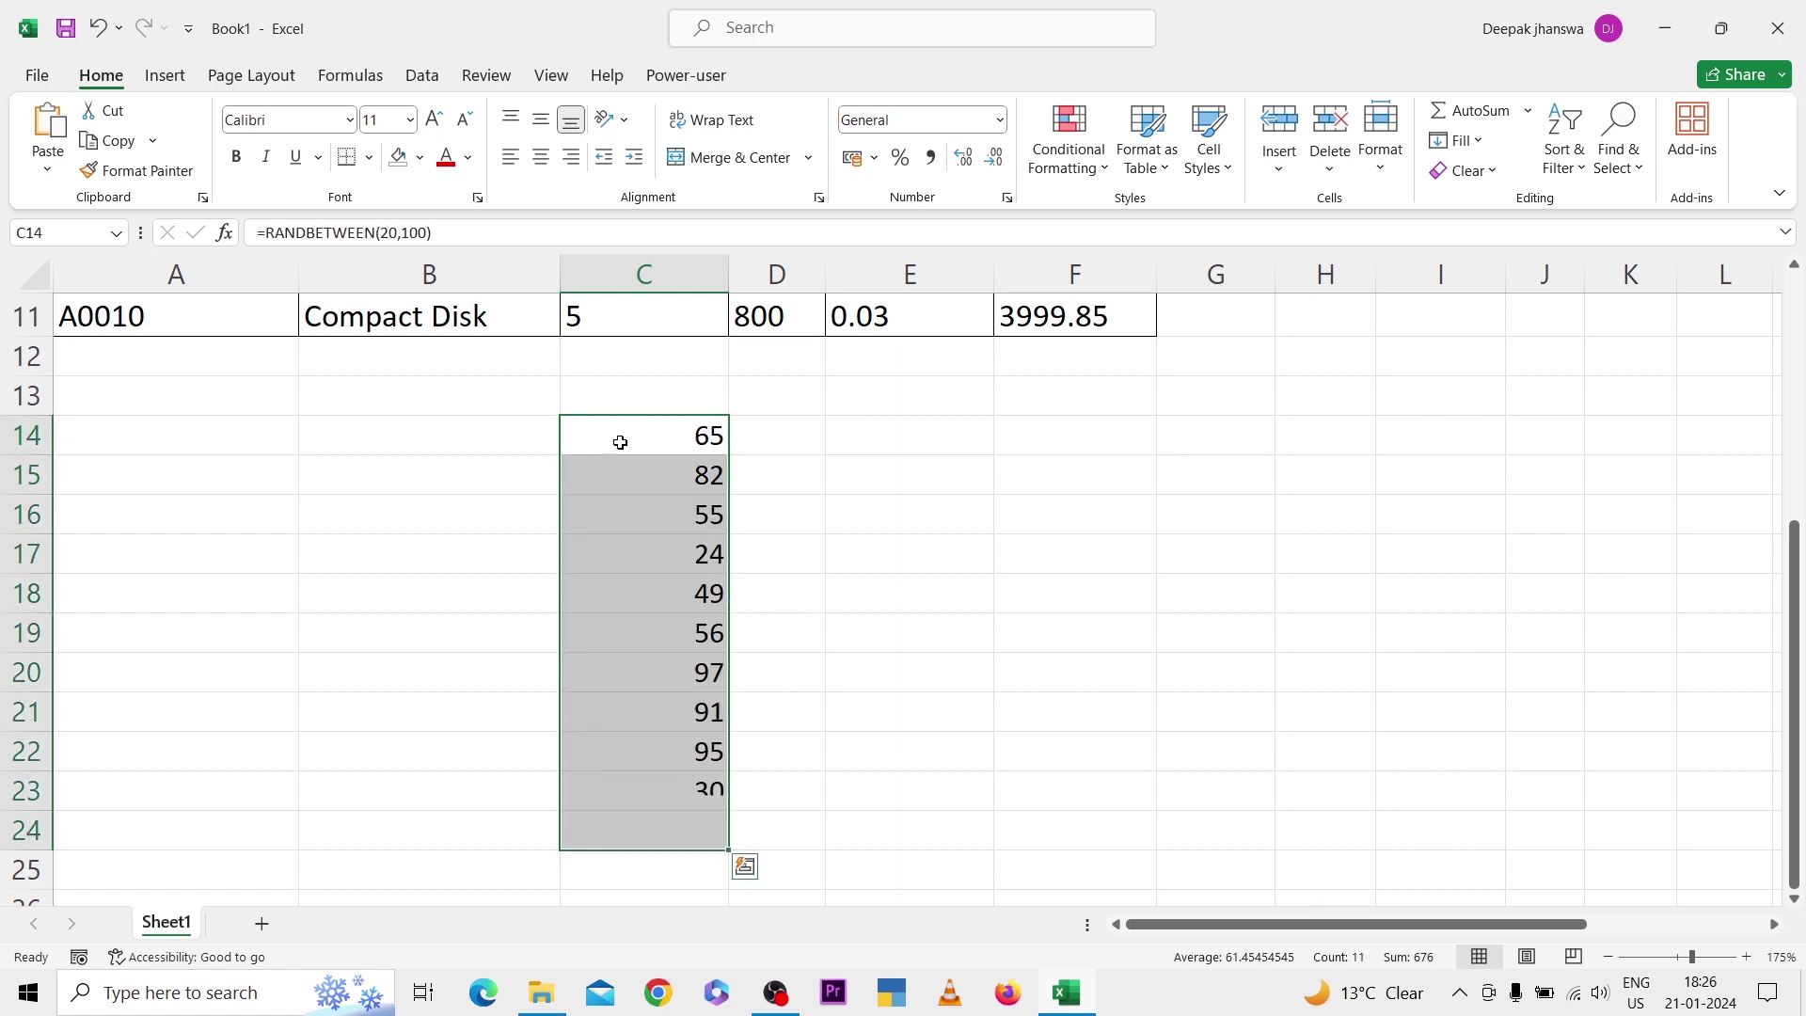
Extend the selection to column I and fill the formulas right so they cover C14:I24.
{"action": "key", "text": "shift+Right"}
{"action": "key", "text": "shift+Right"}
{"action": "key", "text": "shift+Right"}
{"action": "key", "text": "shift+Right"}
{"action": "key", "text": "shift+Right"}
{"action": "key", "text": "shift+Right"}
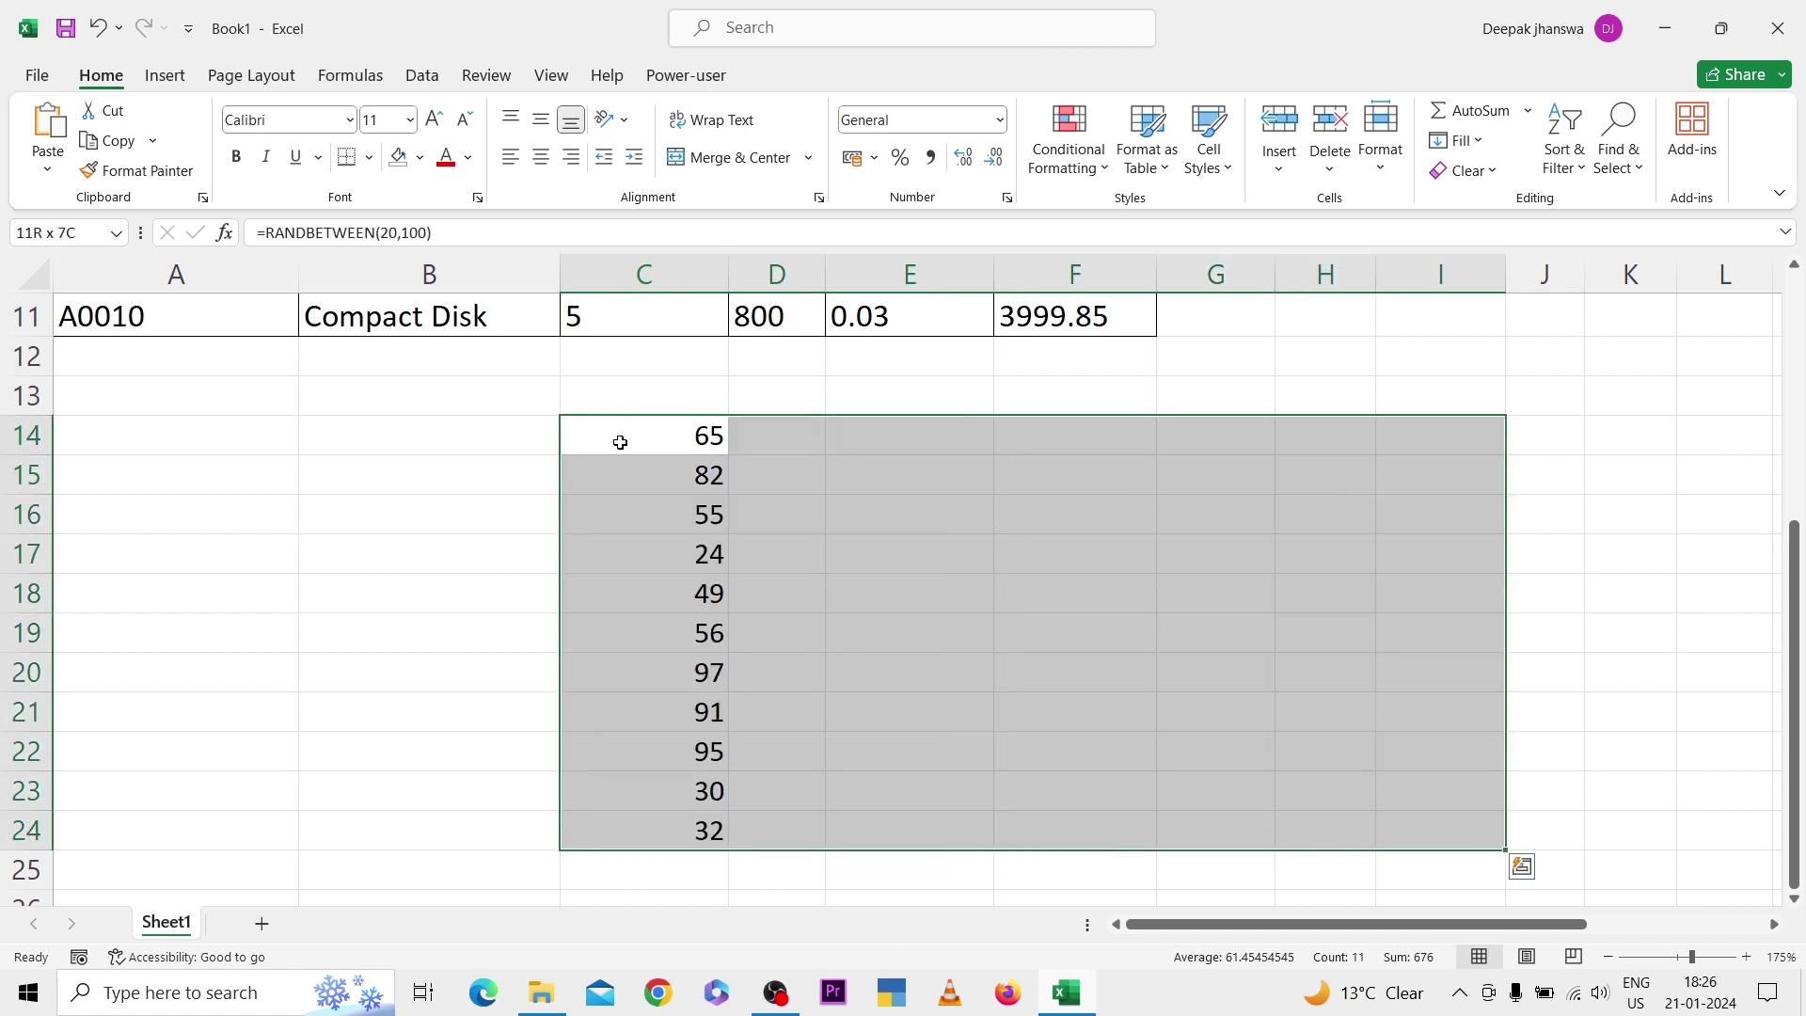
{"action": "key", "text": "ctrl+r"}
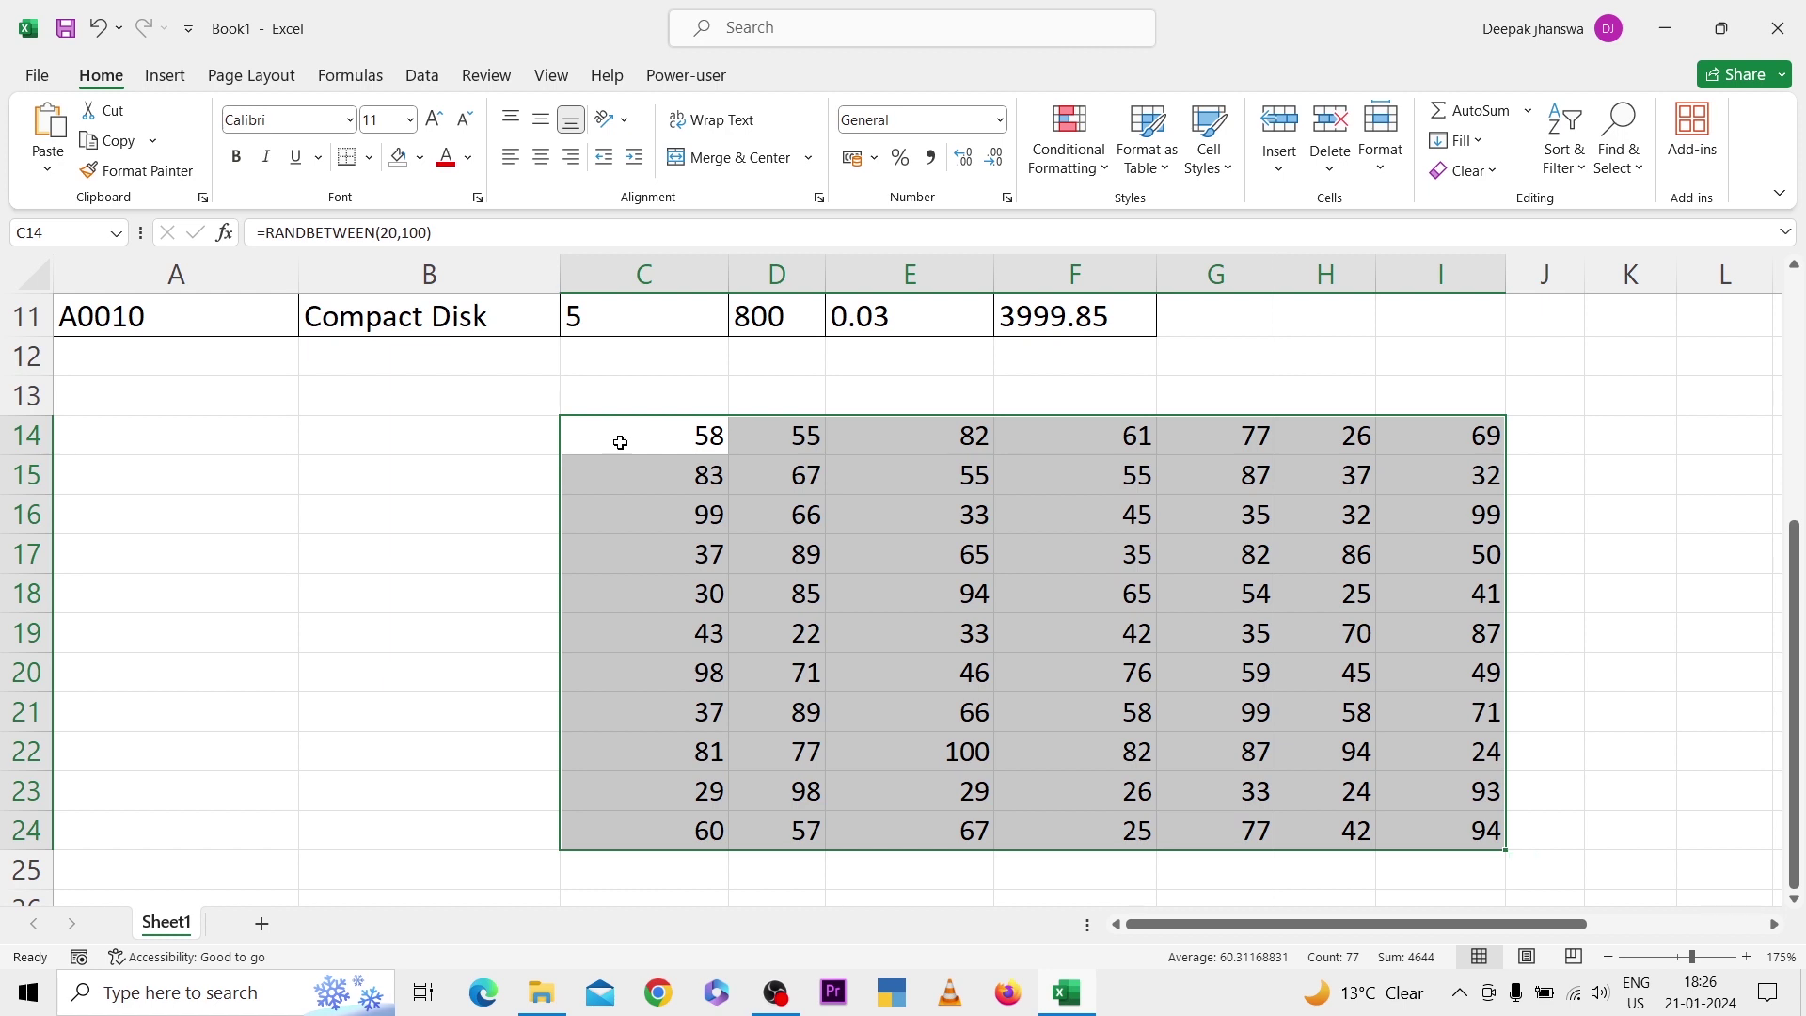
Copy the random-number block C14:I24 and paste it over itself as values only, ending copy mode.
{"action": "key", "text": "ctrl+c"}
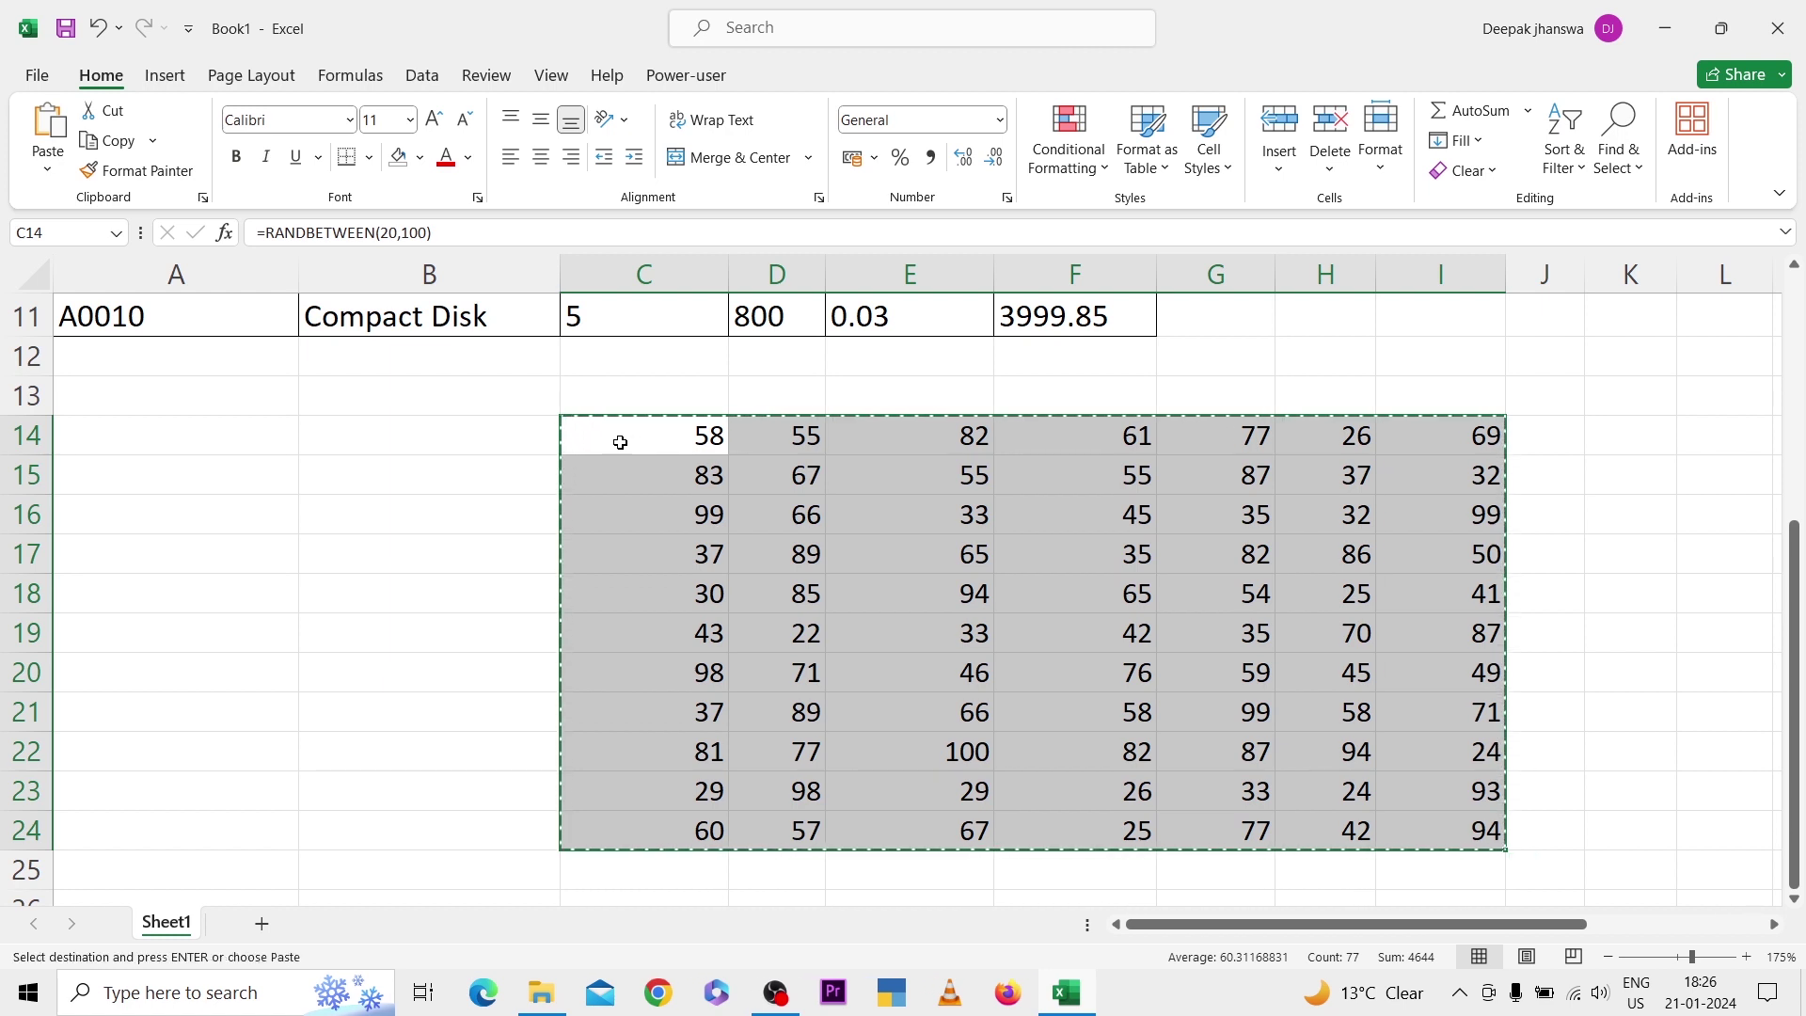
{"action": "key", "text": "ctrl+alt+v"}
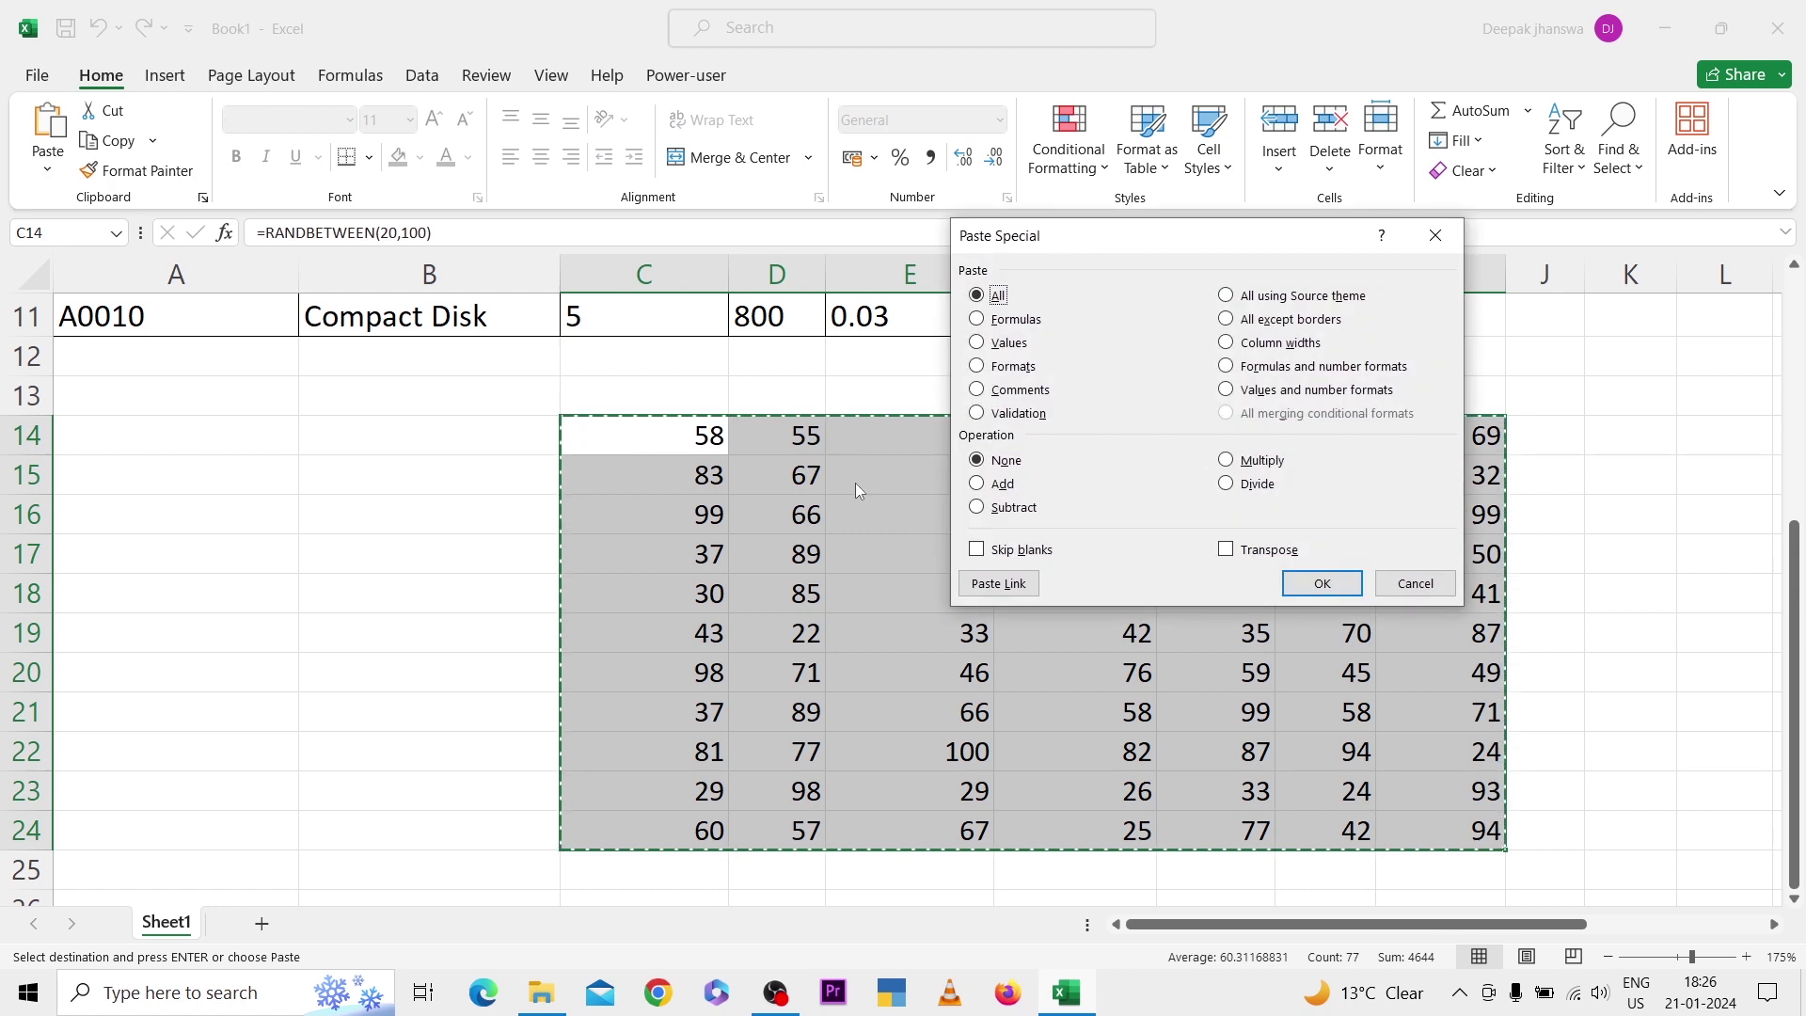
{"action": "left_click", "coordinate": [1004, 344]}
{"action": "left_click", "coordinate": [1312, 585]}
{"action": "left_click", "coordinate": [649, 506]}
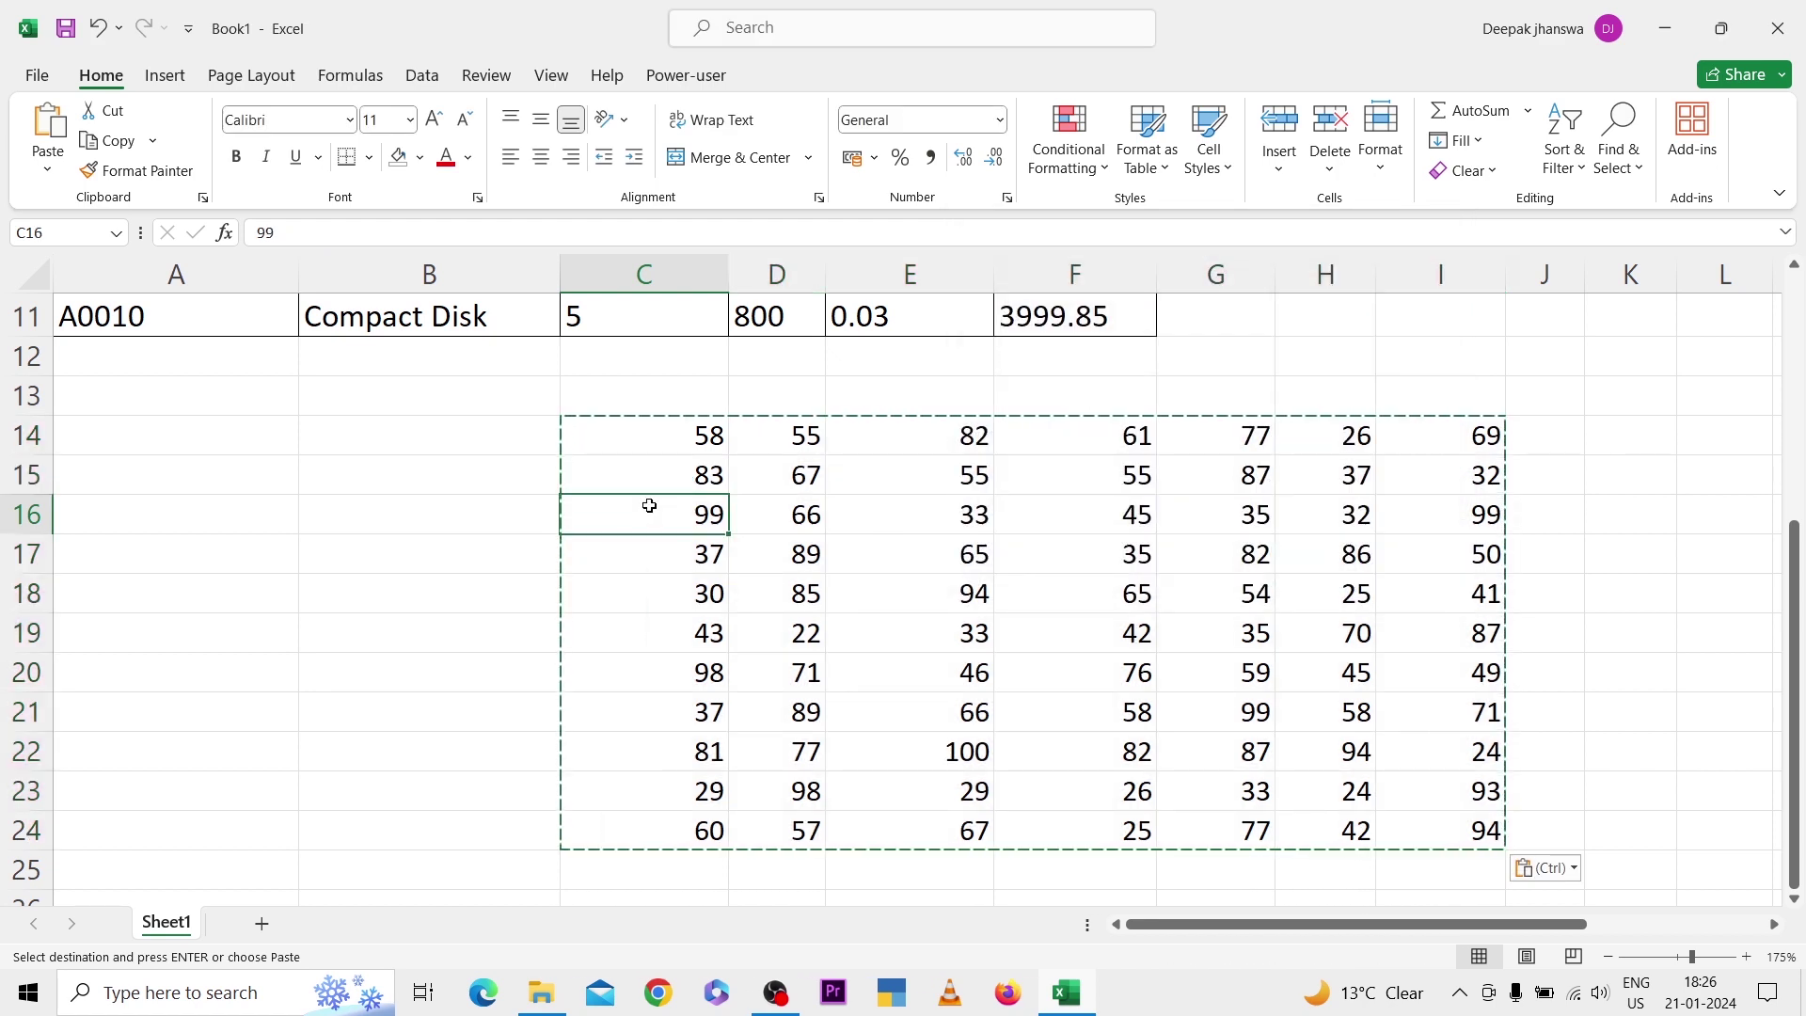
{"action": "key", "text": "Escape"}
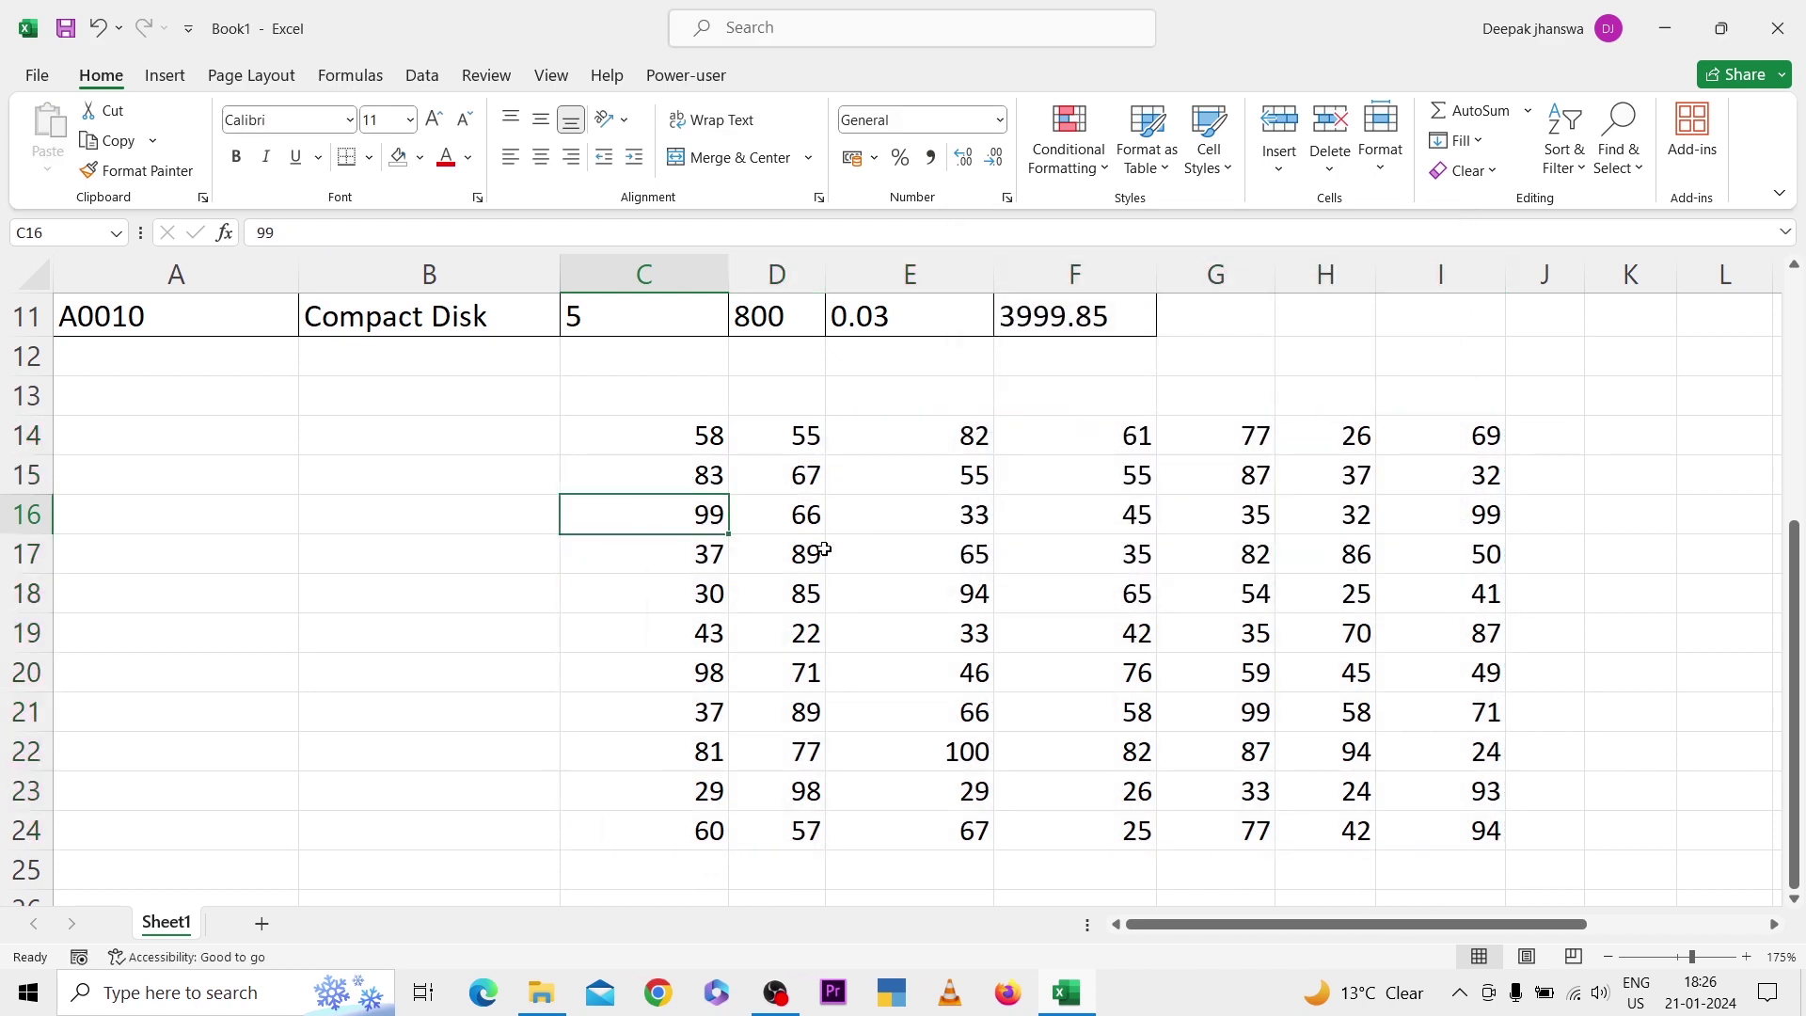
Clear the contents of cells E18, G16, G20, E22, I17, I23, C14, C19, F16 and F22 in the number block.
{"action": "left_click", "coordinate": [831, 583]}
{"action": "key", "text": "Delete"}
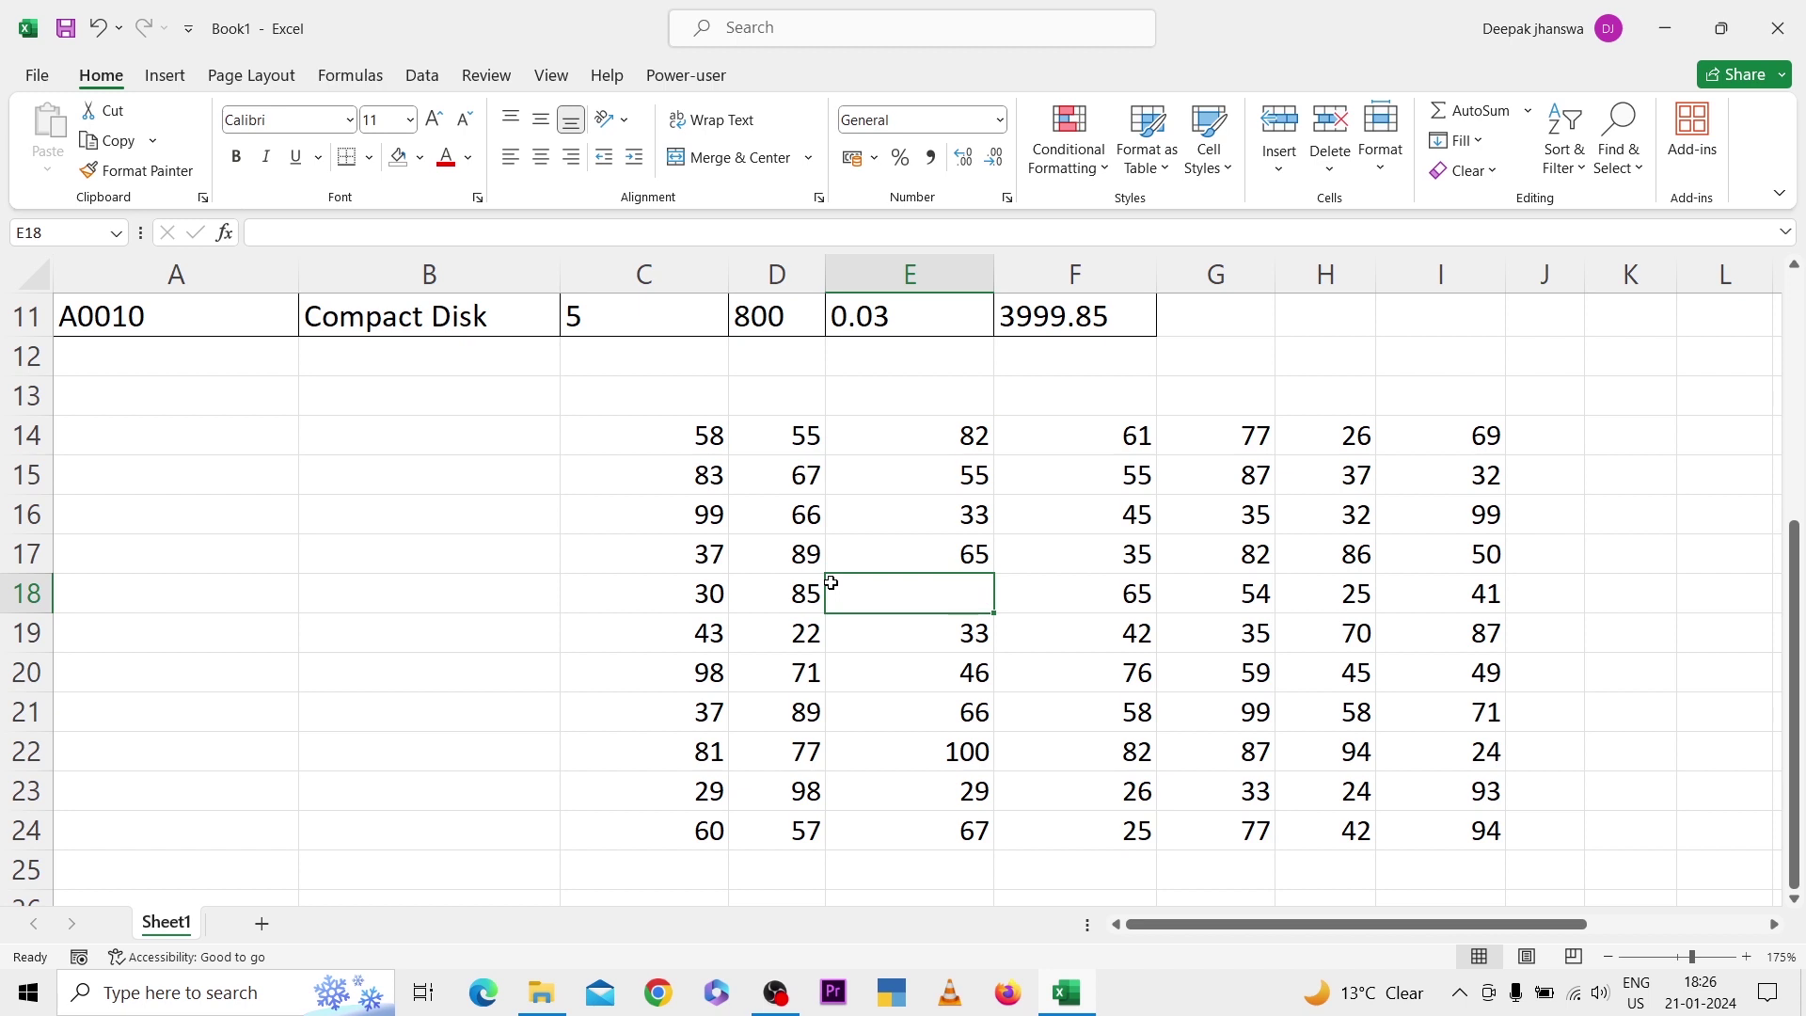
{"action": "left_click", "coordinate": [1248, 523]}
{"action": "key", "text": "Delete"}
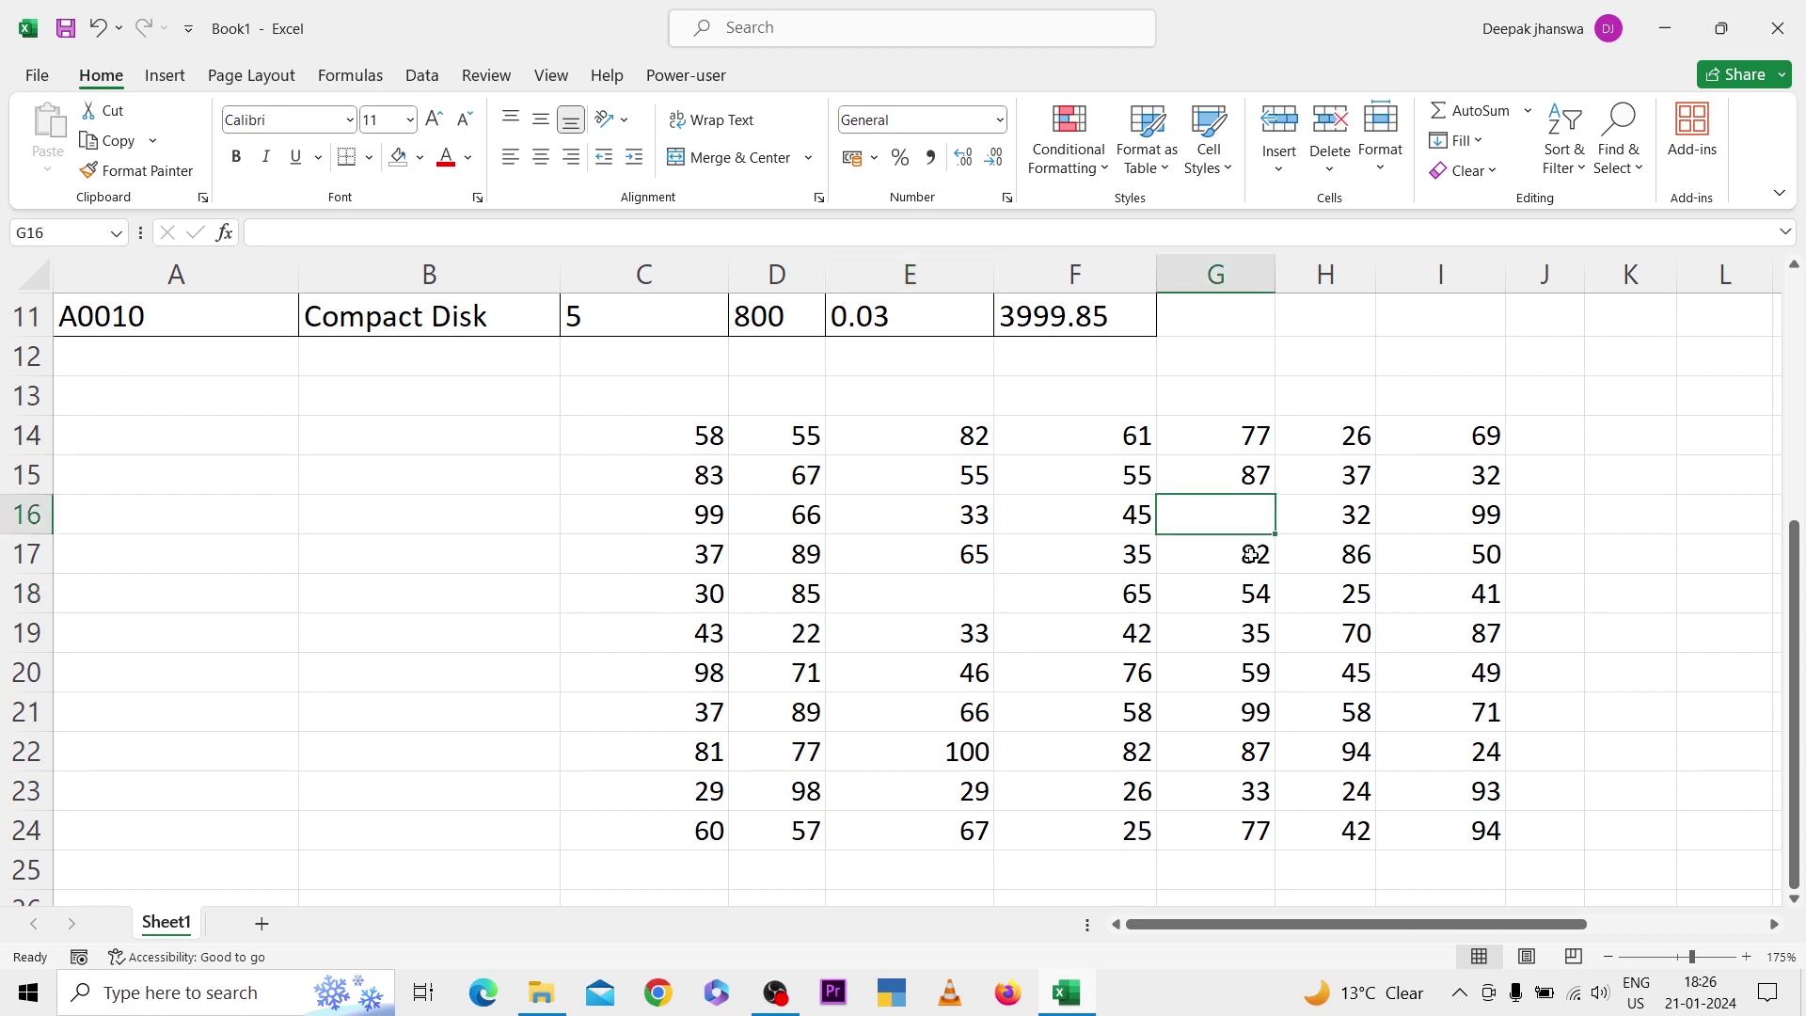
{"action": "left_click", "coordinate": [1241, 671]}
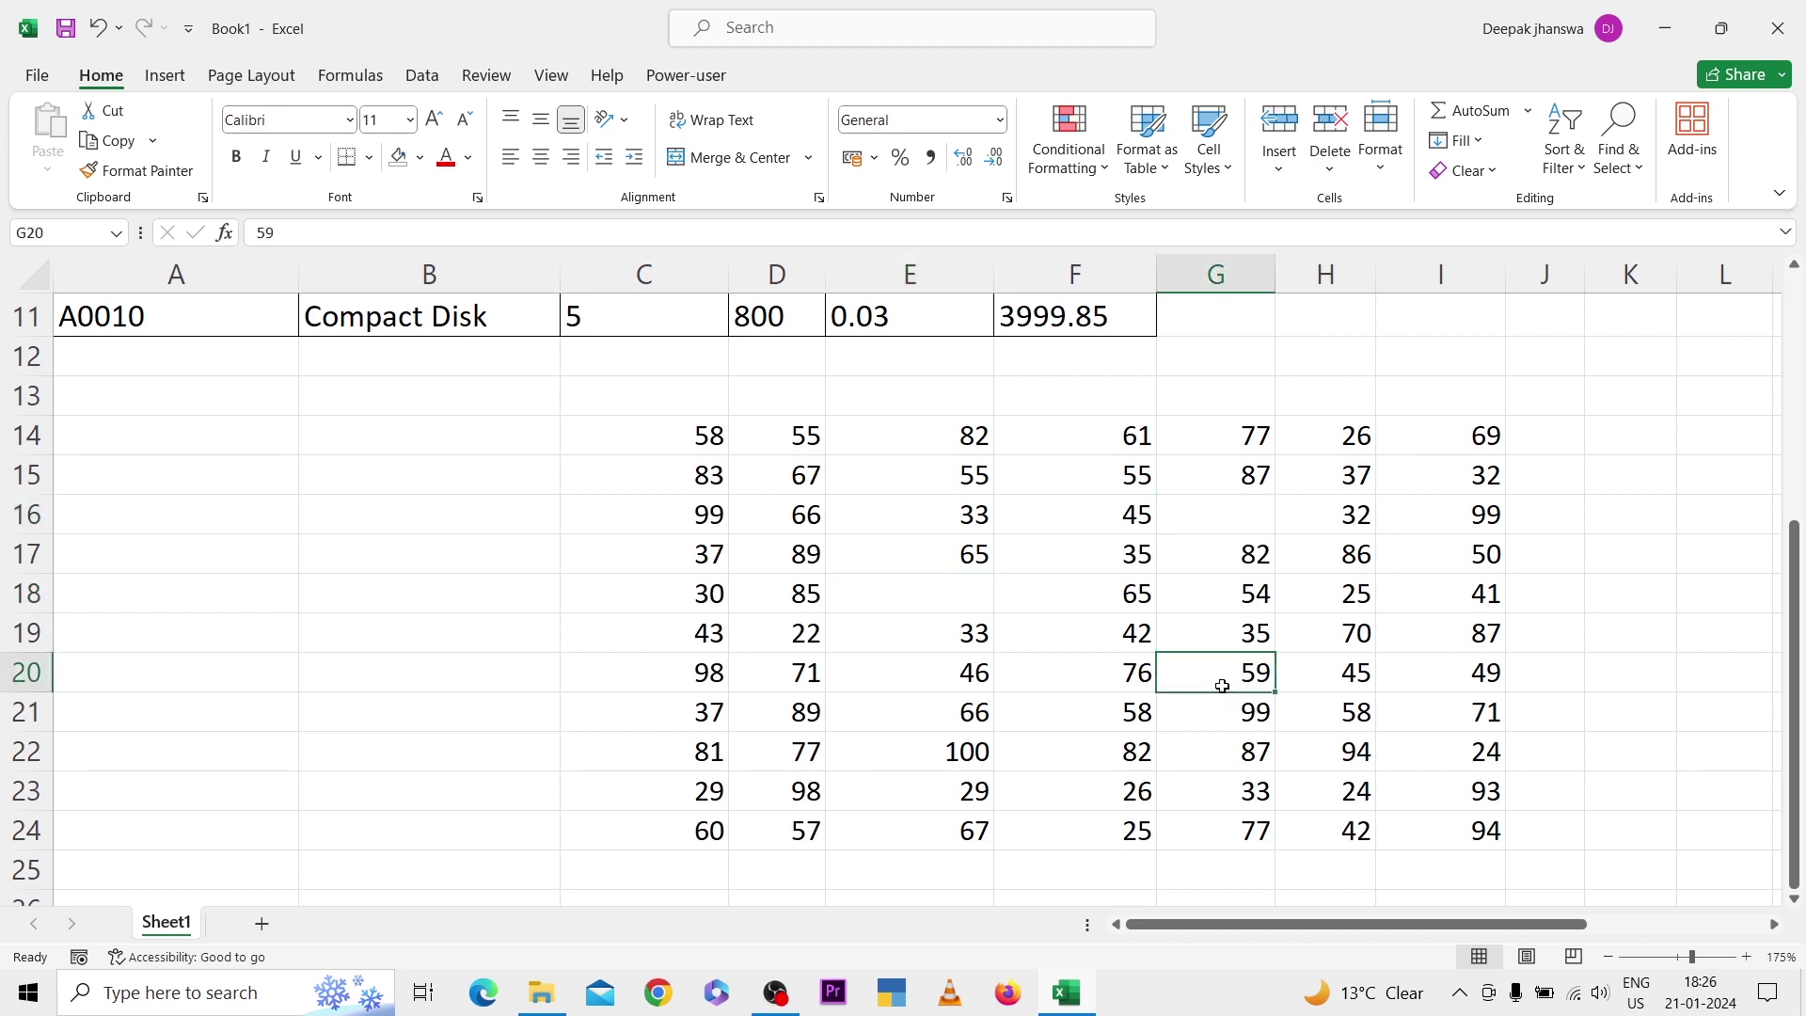
{"action": "key", "text": "Delete"}
{"action": "left_click", "coordinate": [958, 757]}
{"action": "key", "text": "Delete"}
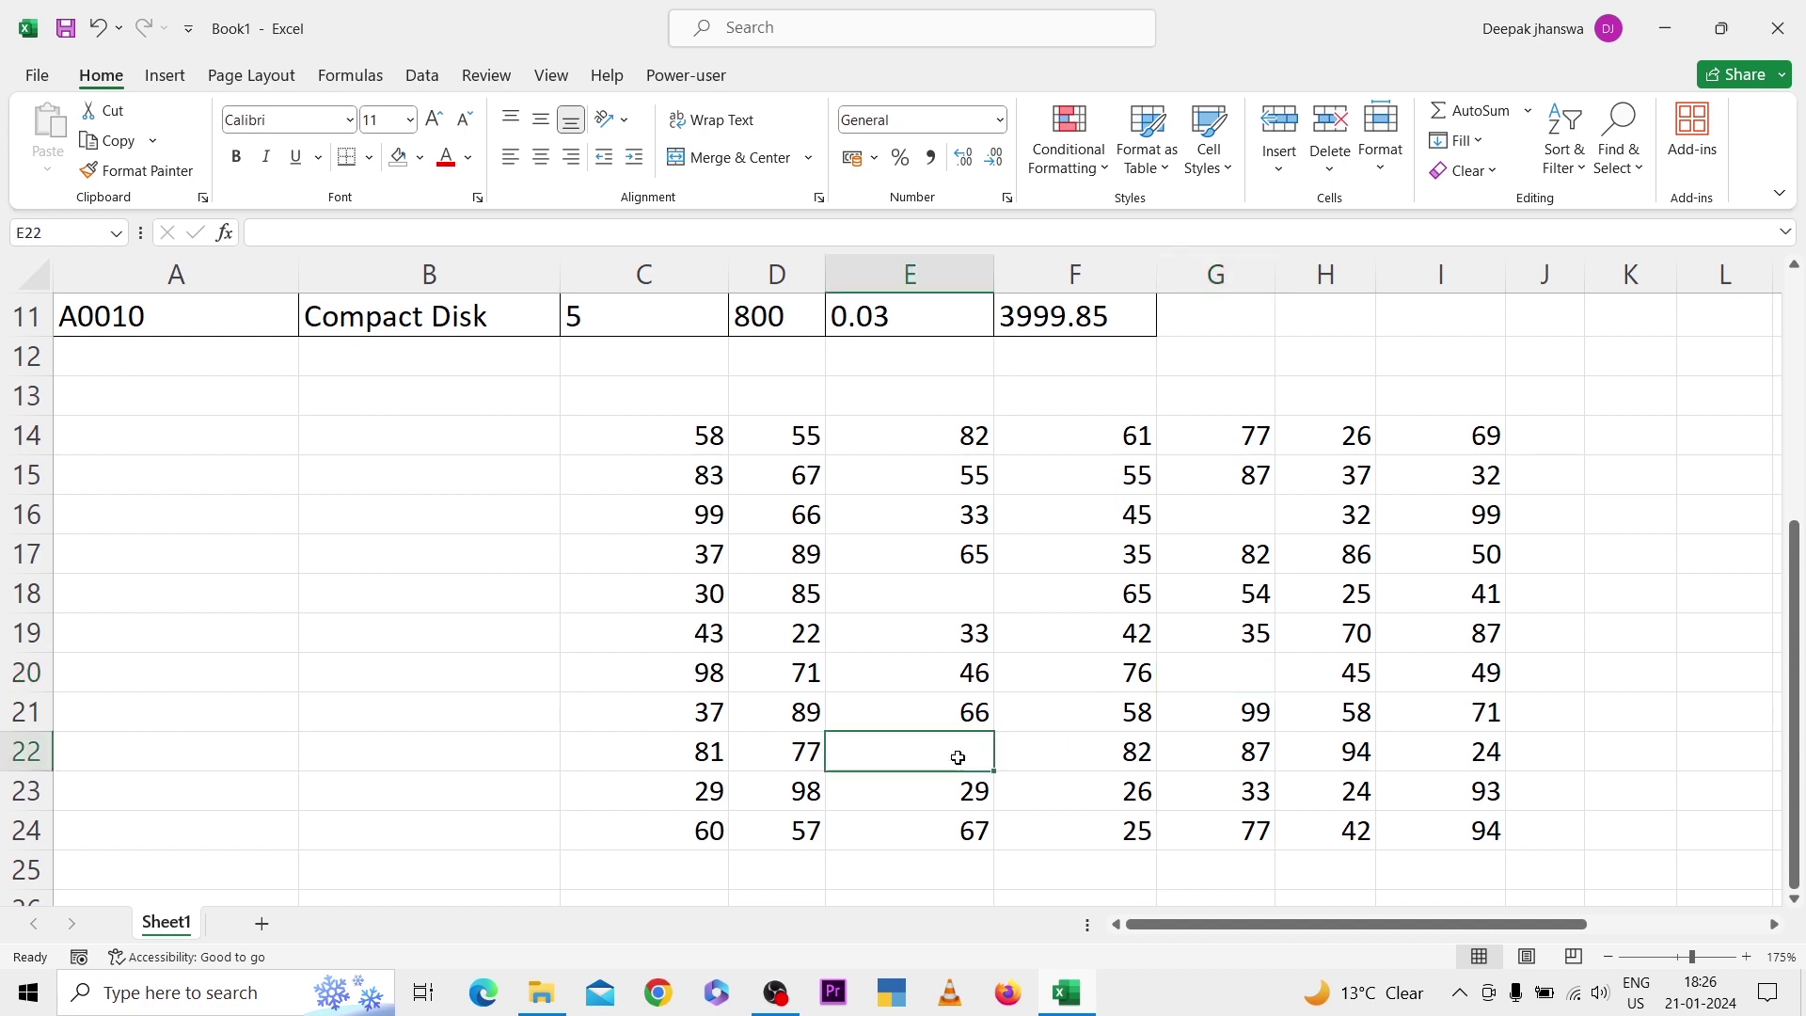
{"action": "left_click", "coordinate": [1453, 547]}
{"action": "key", "text": "Delete"}
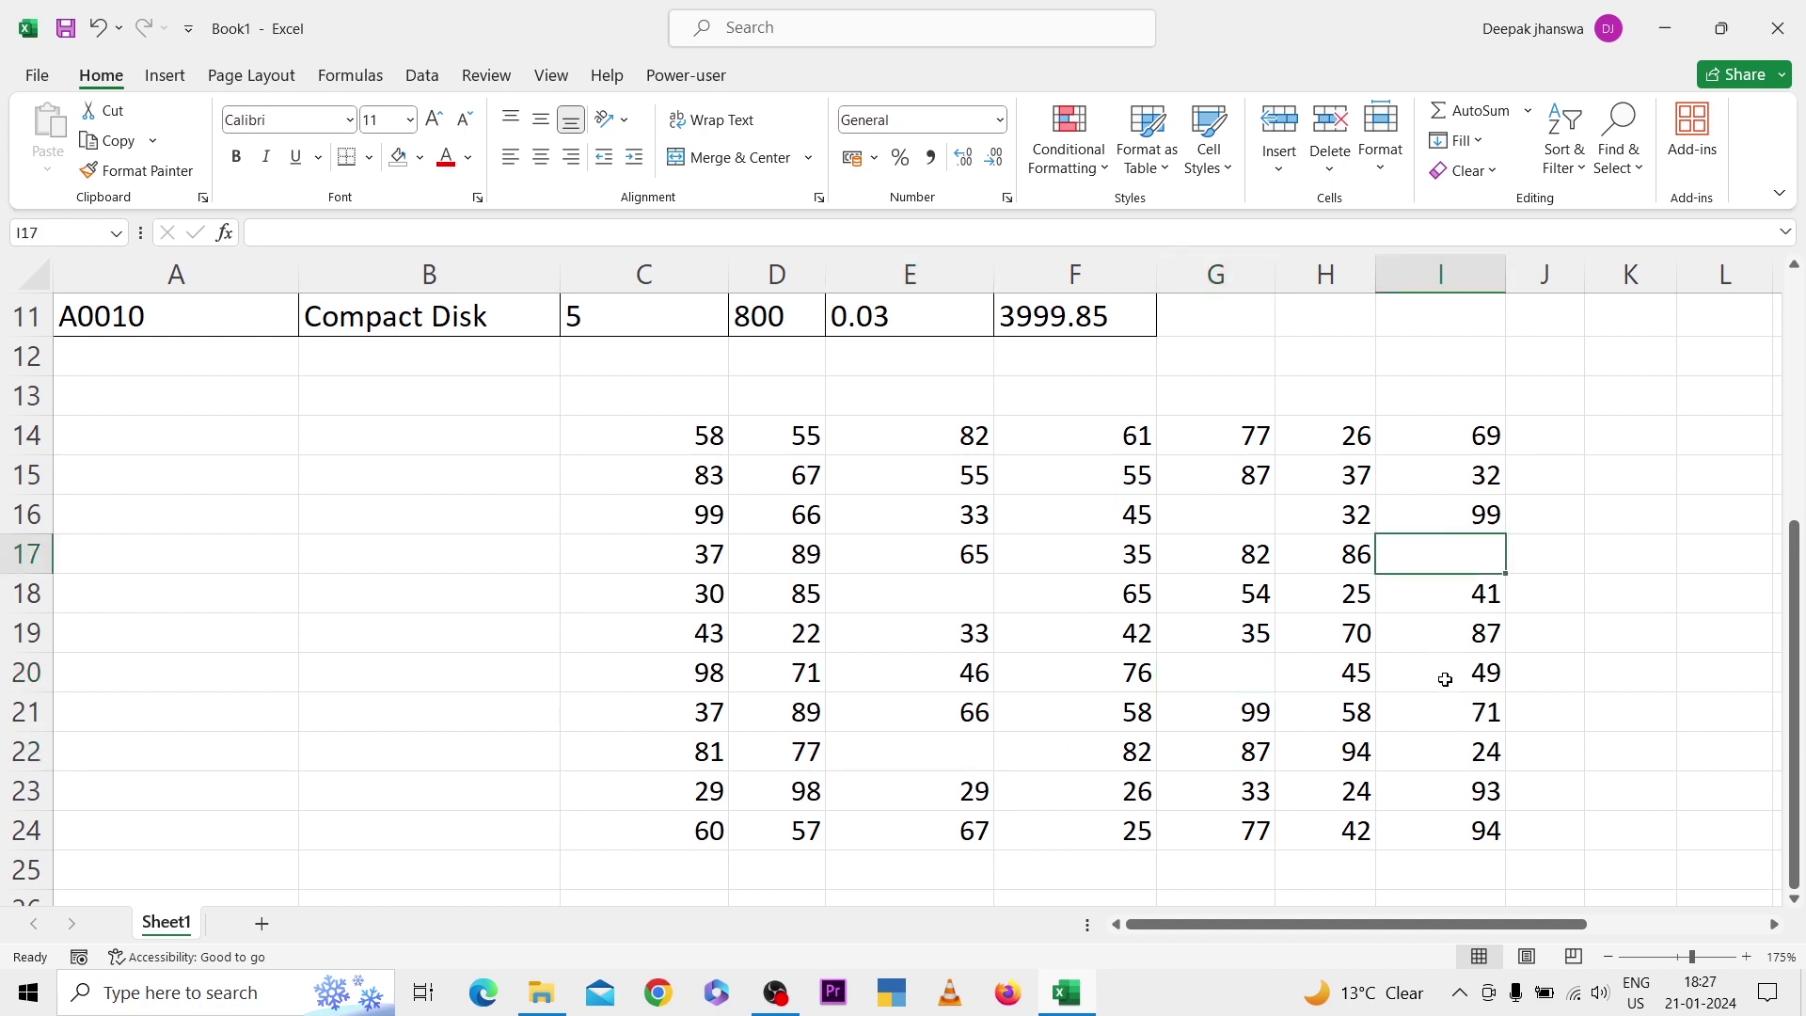
{"action": "left_click", "coordinate": [1452, 776]}
{"action": "key", "text": "Delete"}
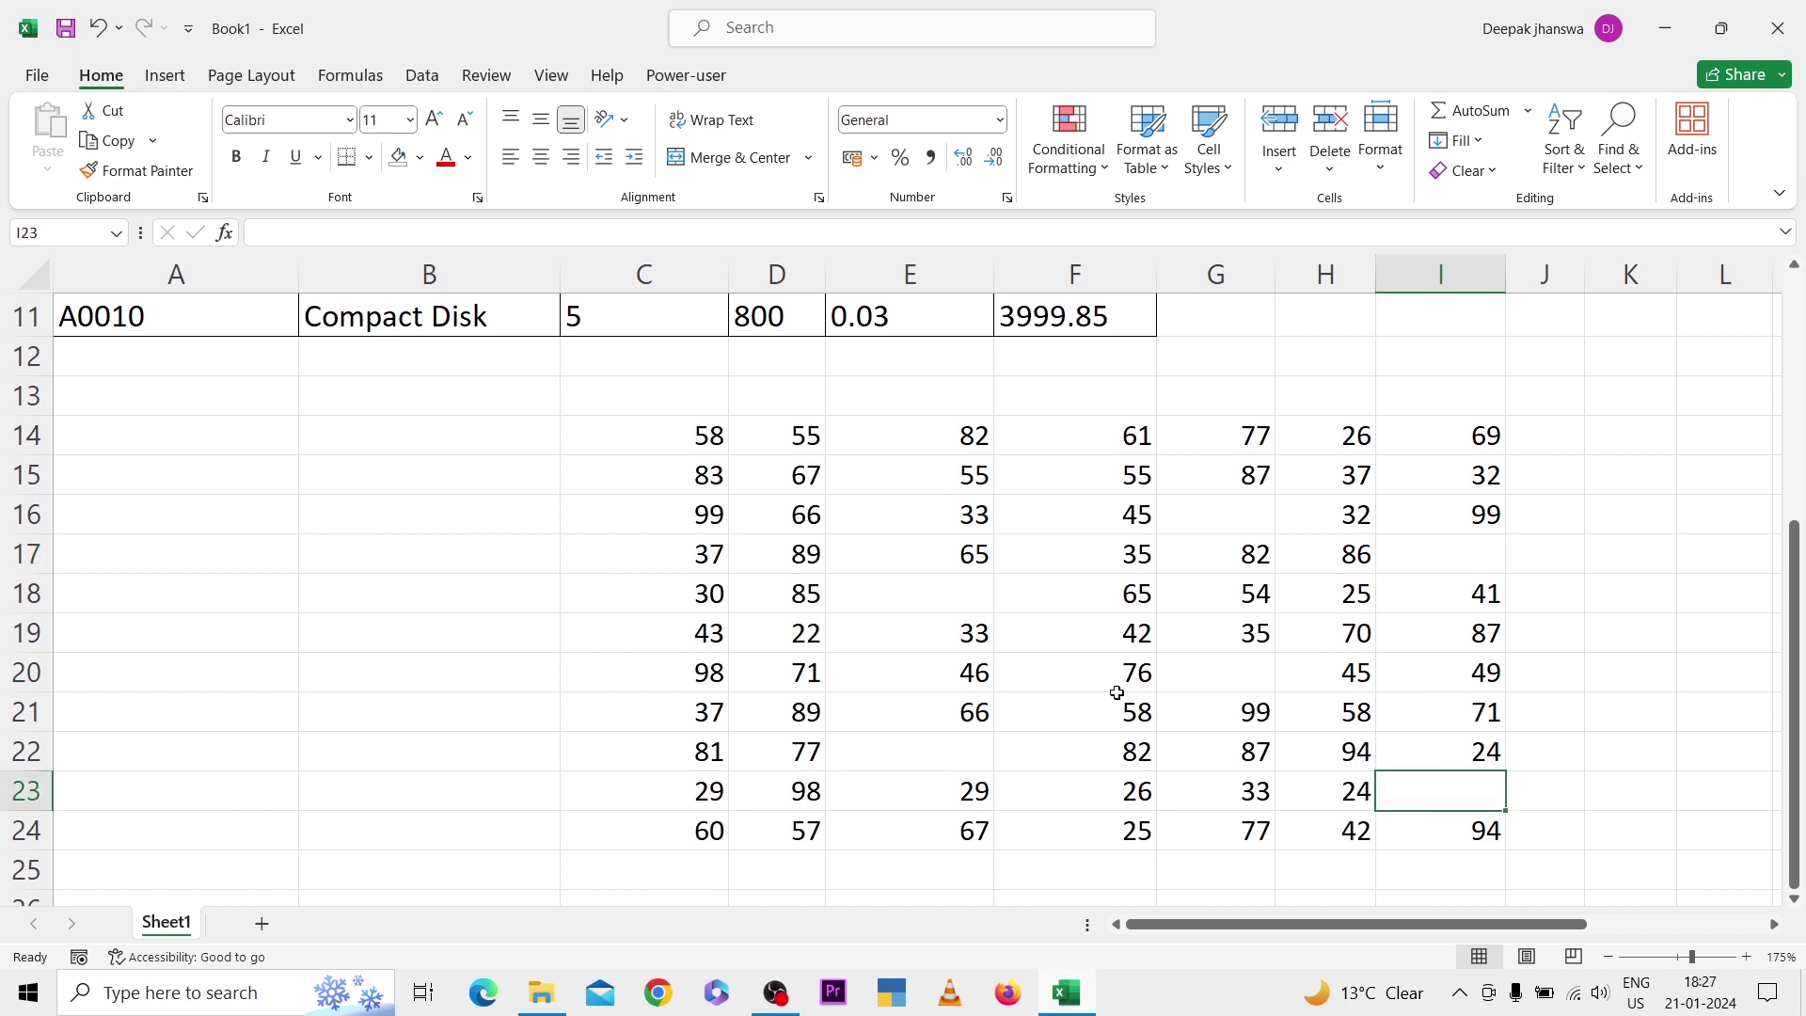
{"action": "left_click", "coordinate": [685, 450]}
{"action": "key", "text": "Delete"}
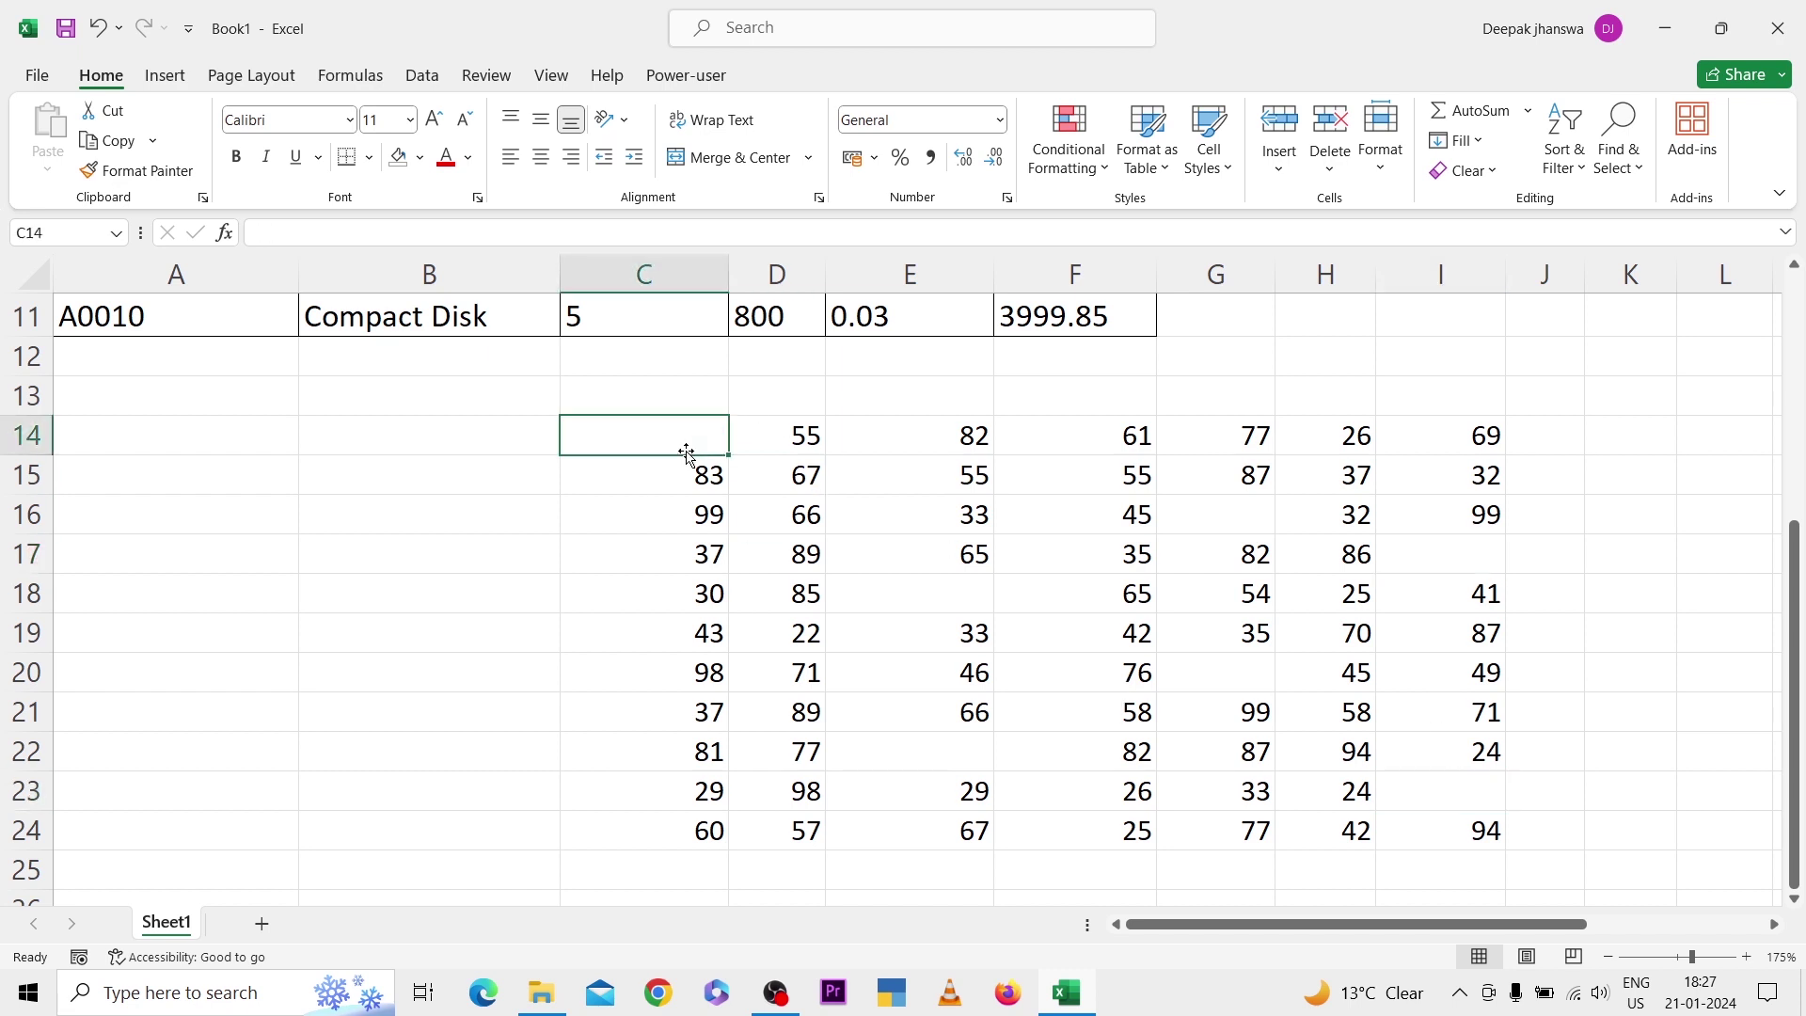
{"action": "left_click", "coordinate": [692, 618]}
{"action": "key", "text": "Delete"}
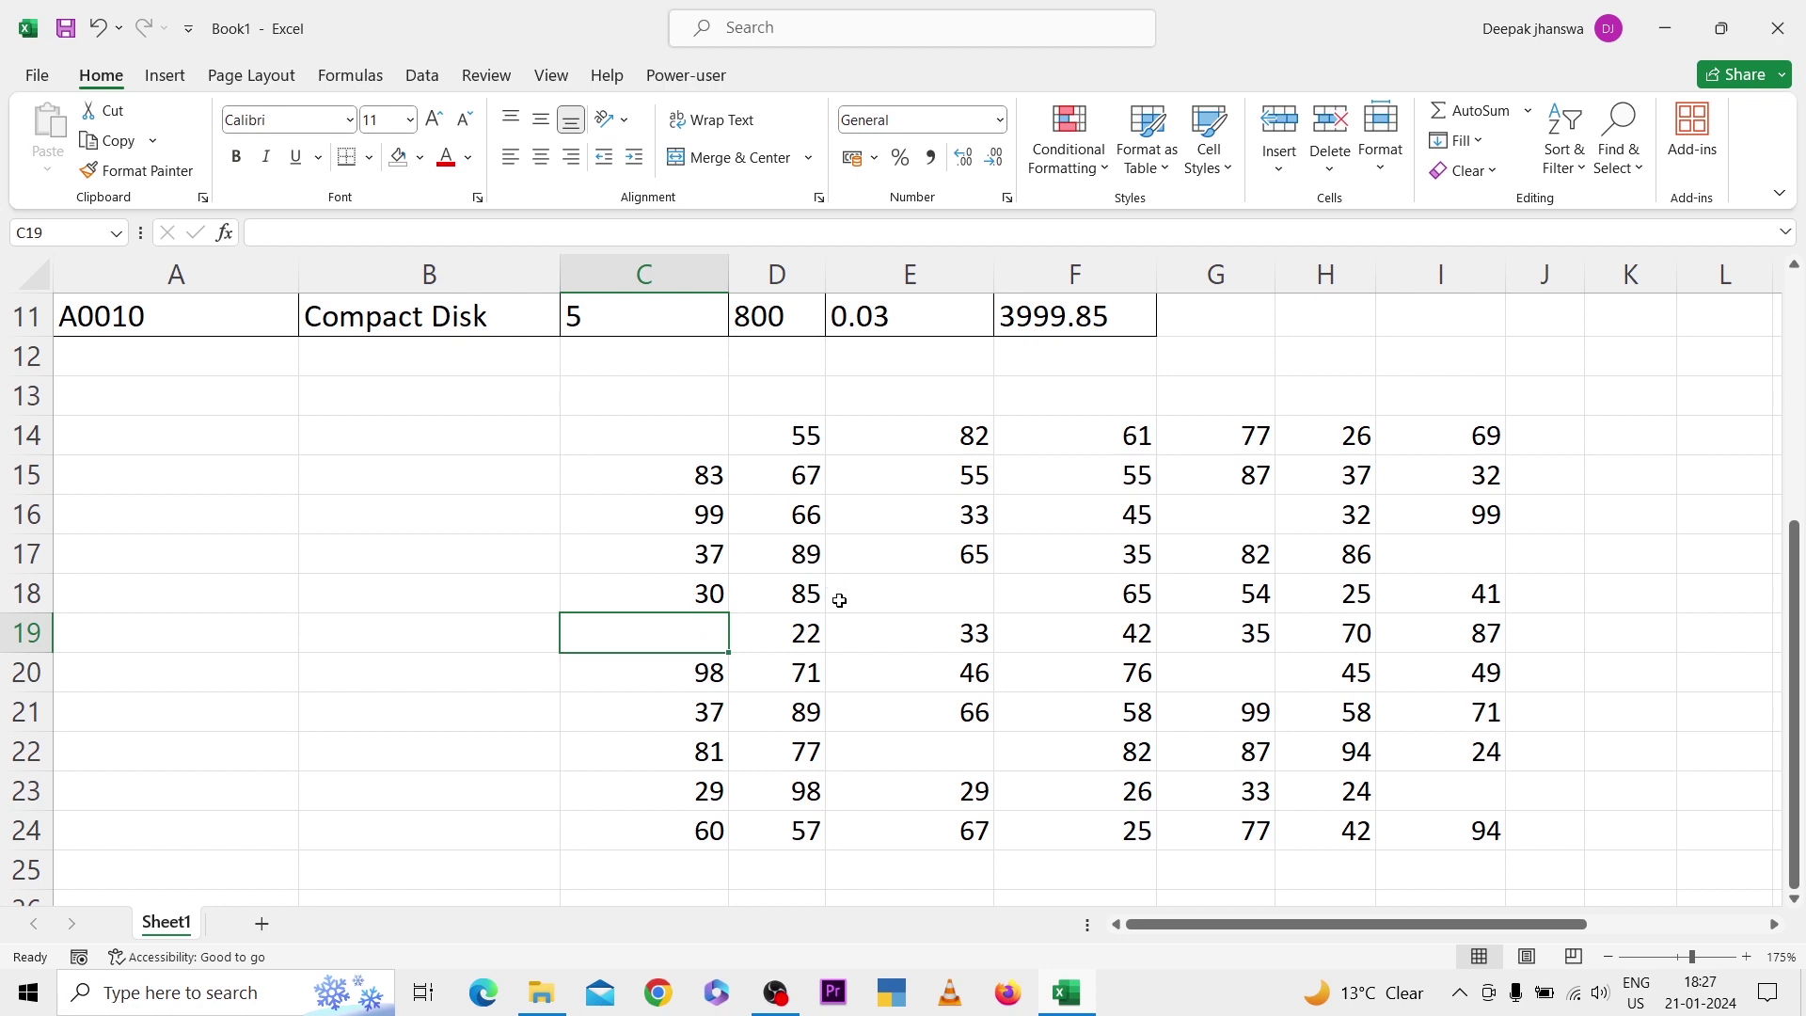
{"action": "left_click", "coordinate": [1124, 526]}
{"action": "key", "text": "Delete"}
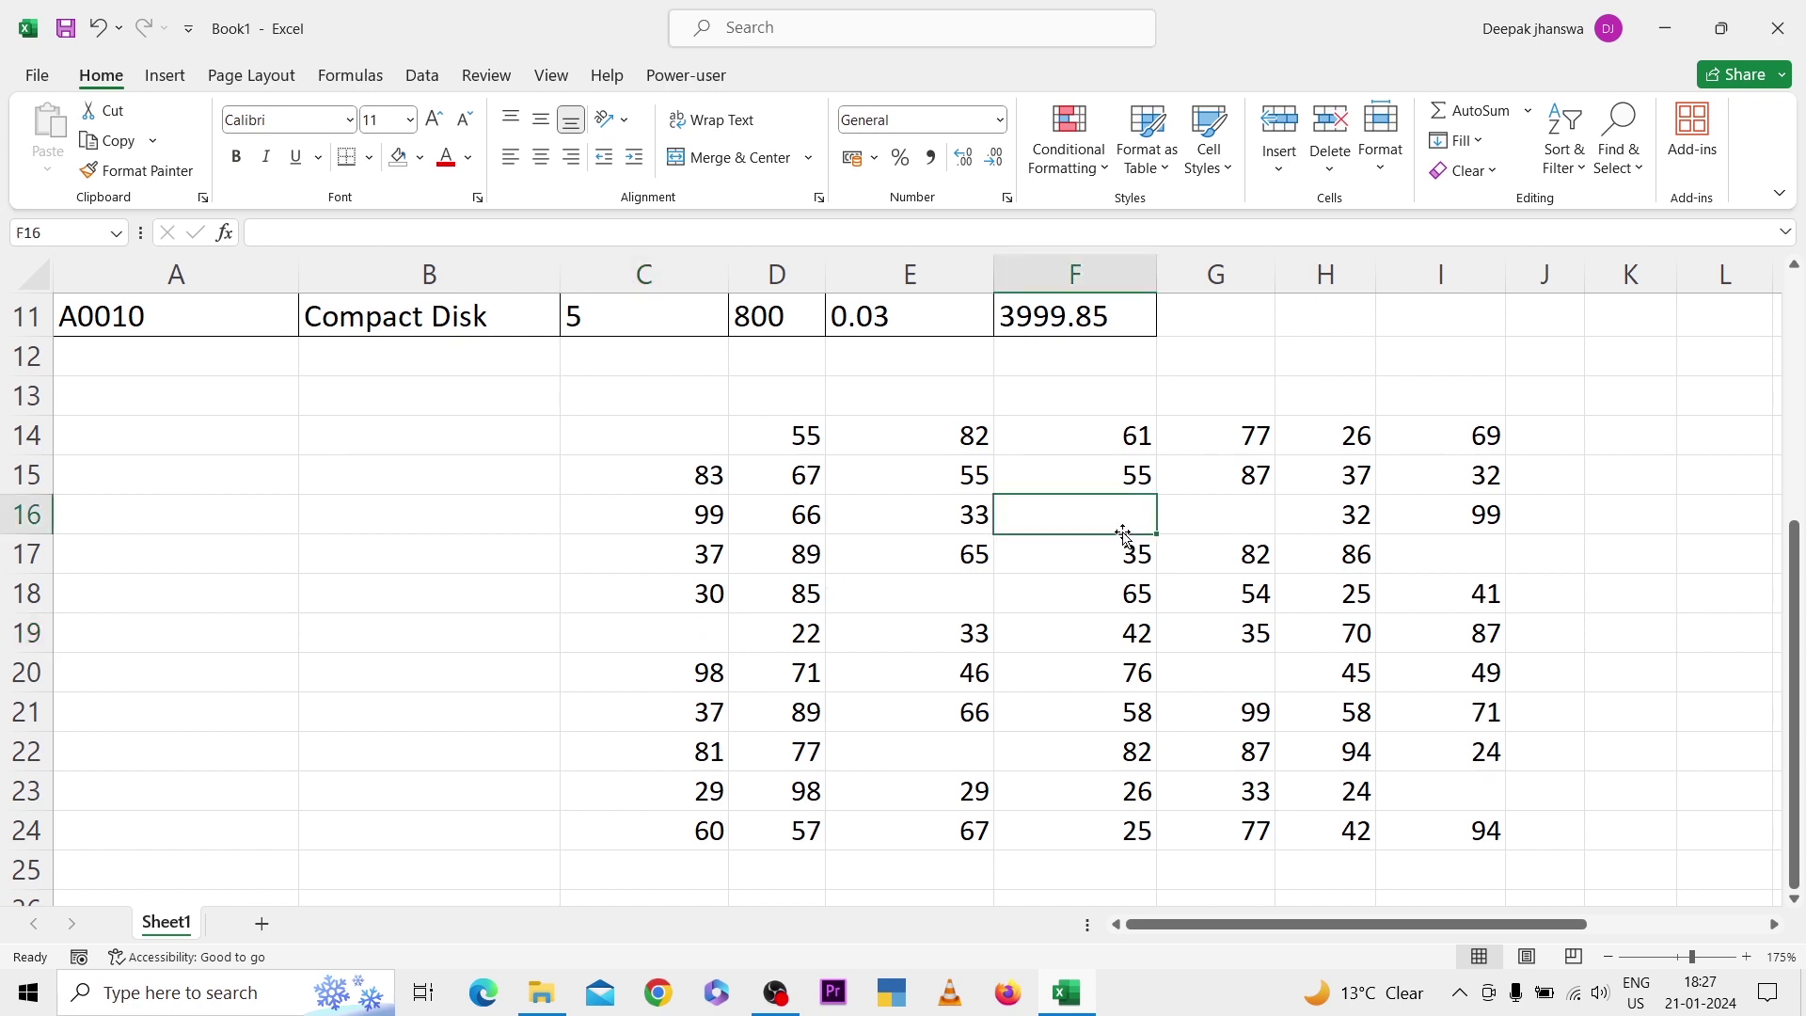
{"action": "left_click", "coordinate": [1138, 747]}
{"action": "key", "text": "Delete"}
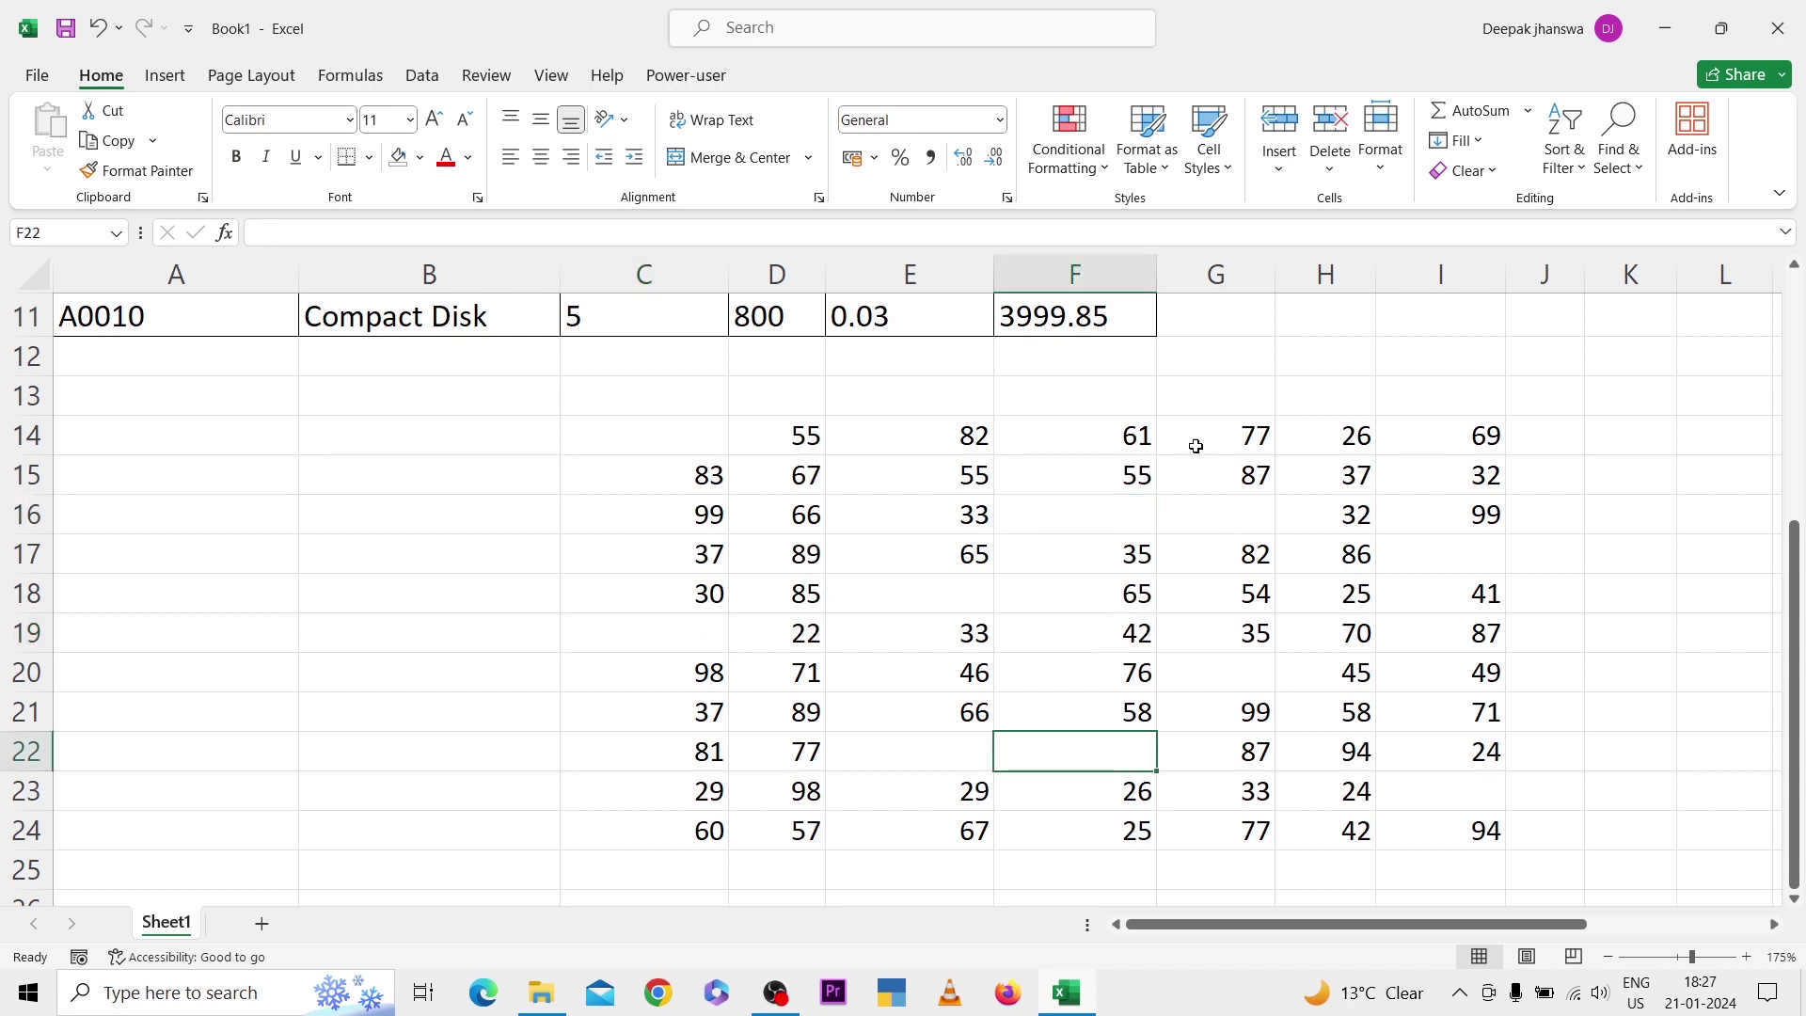
Select the number block C14:I24 and use Go To Special to select only its blank cells.
{"action": "left_click", "coordinate": [660, 435]}
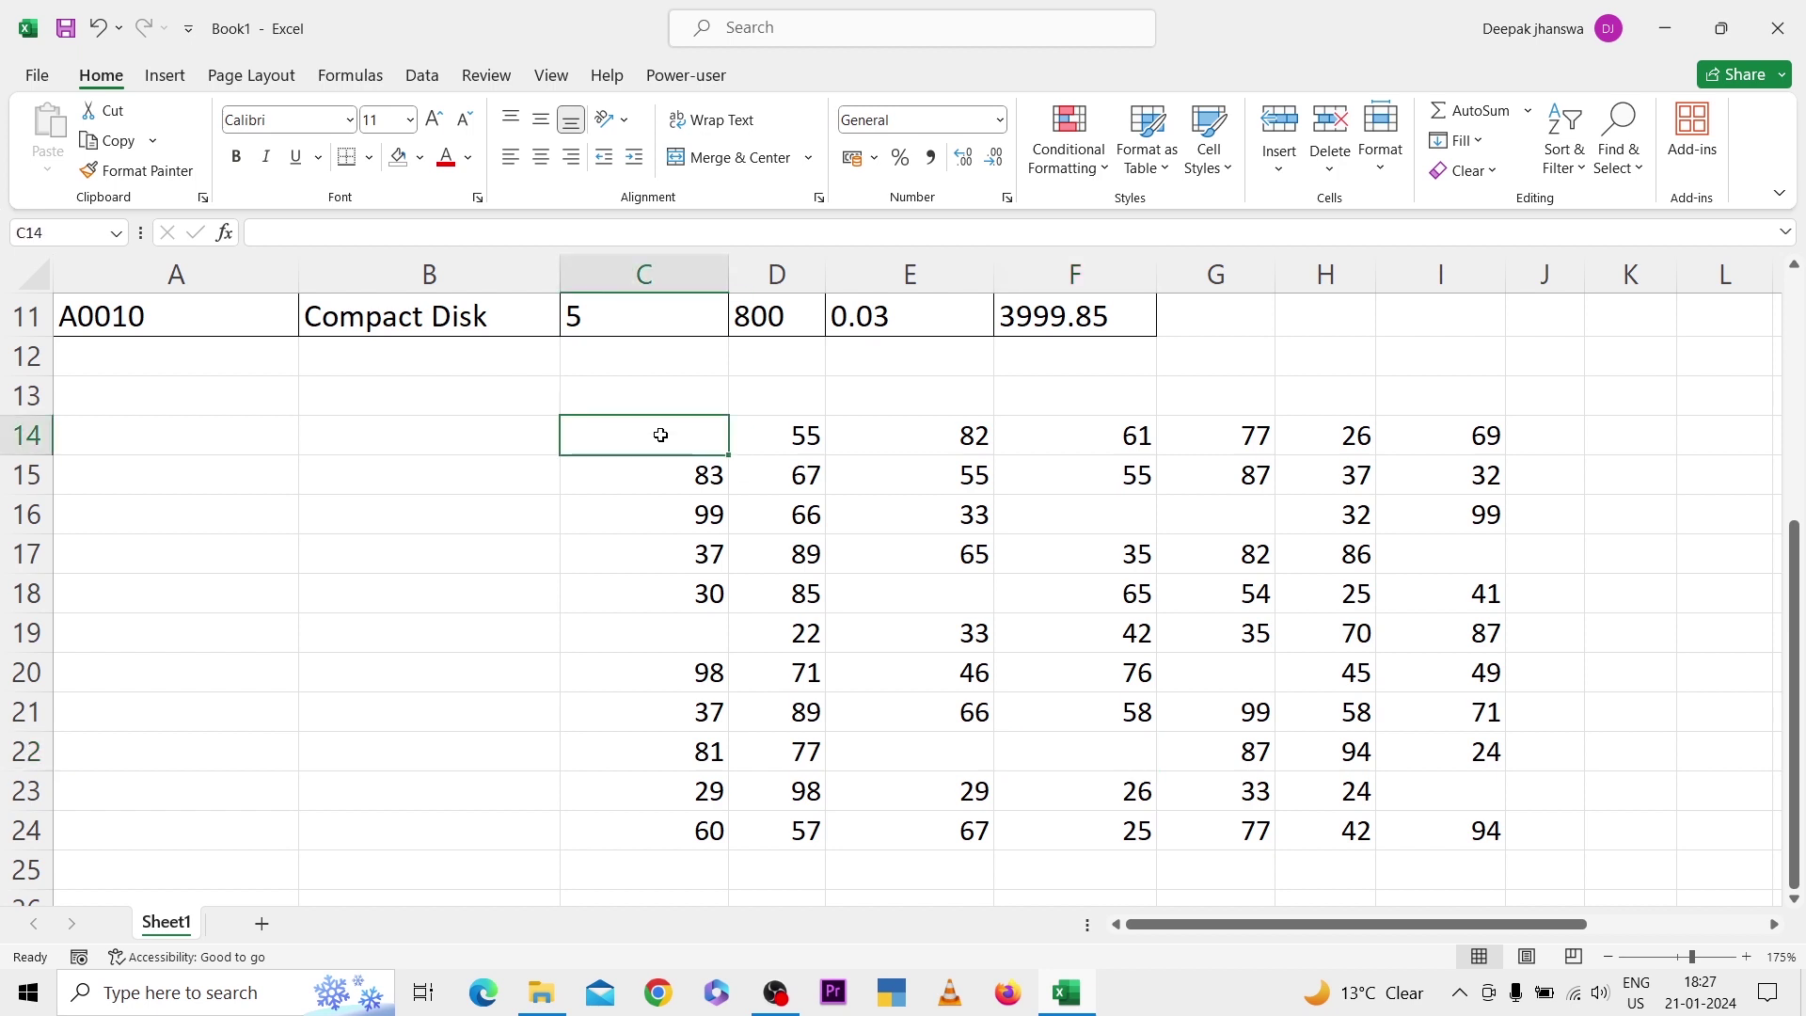
{"action": "key", "text": "ctrl+shift+Down"}
{"action": "key", "text": "ctrl+shift+Down"}
{"action": "key", "text": "ctrl+shift+Down"}
{"action": "key", "text": "ctrl+shift+Down"}
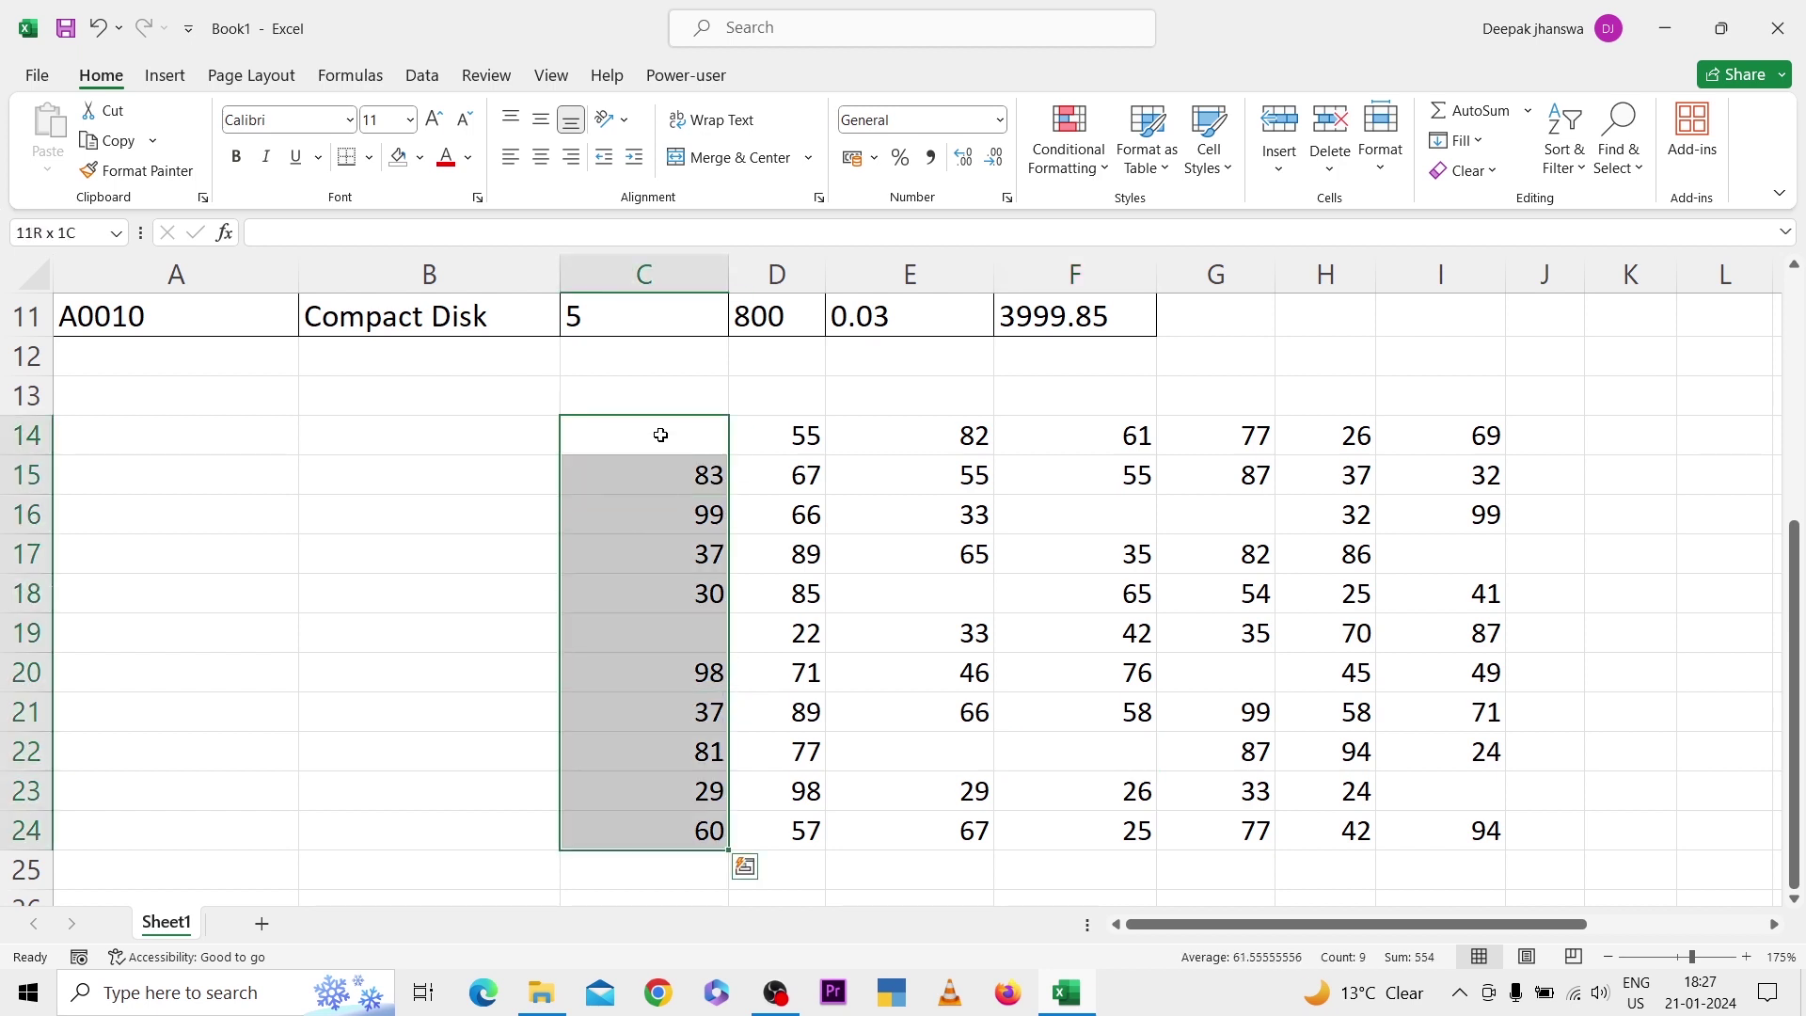
{"action": "key", "text": "ctrl+shift+Right"}
{"action": "key", "text": "ctrl+shift+Right"}
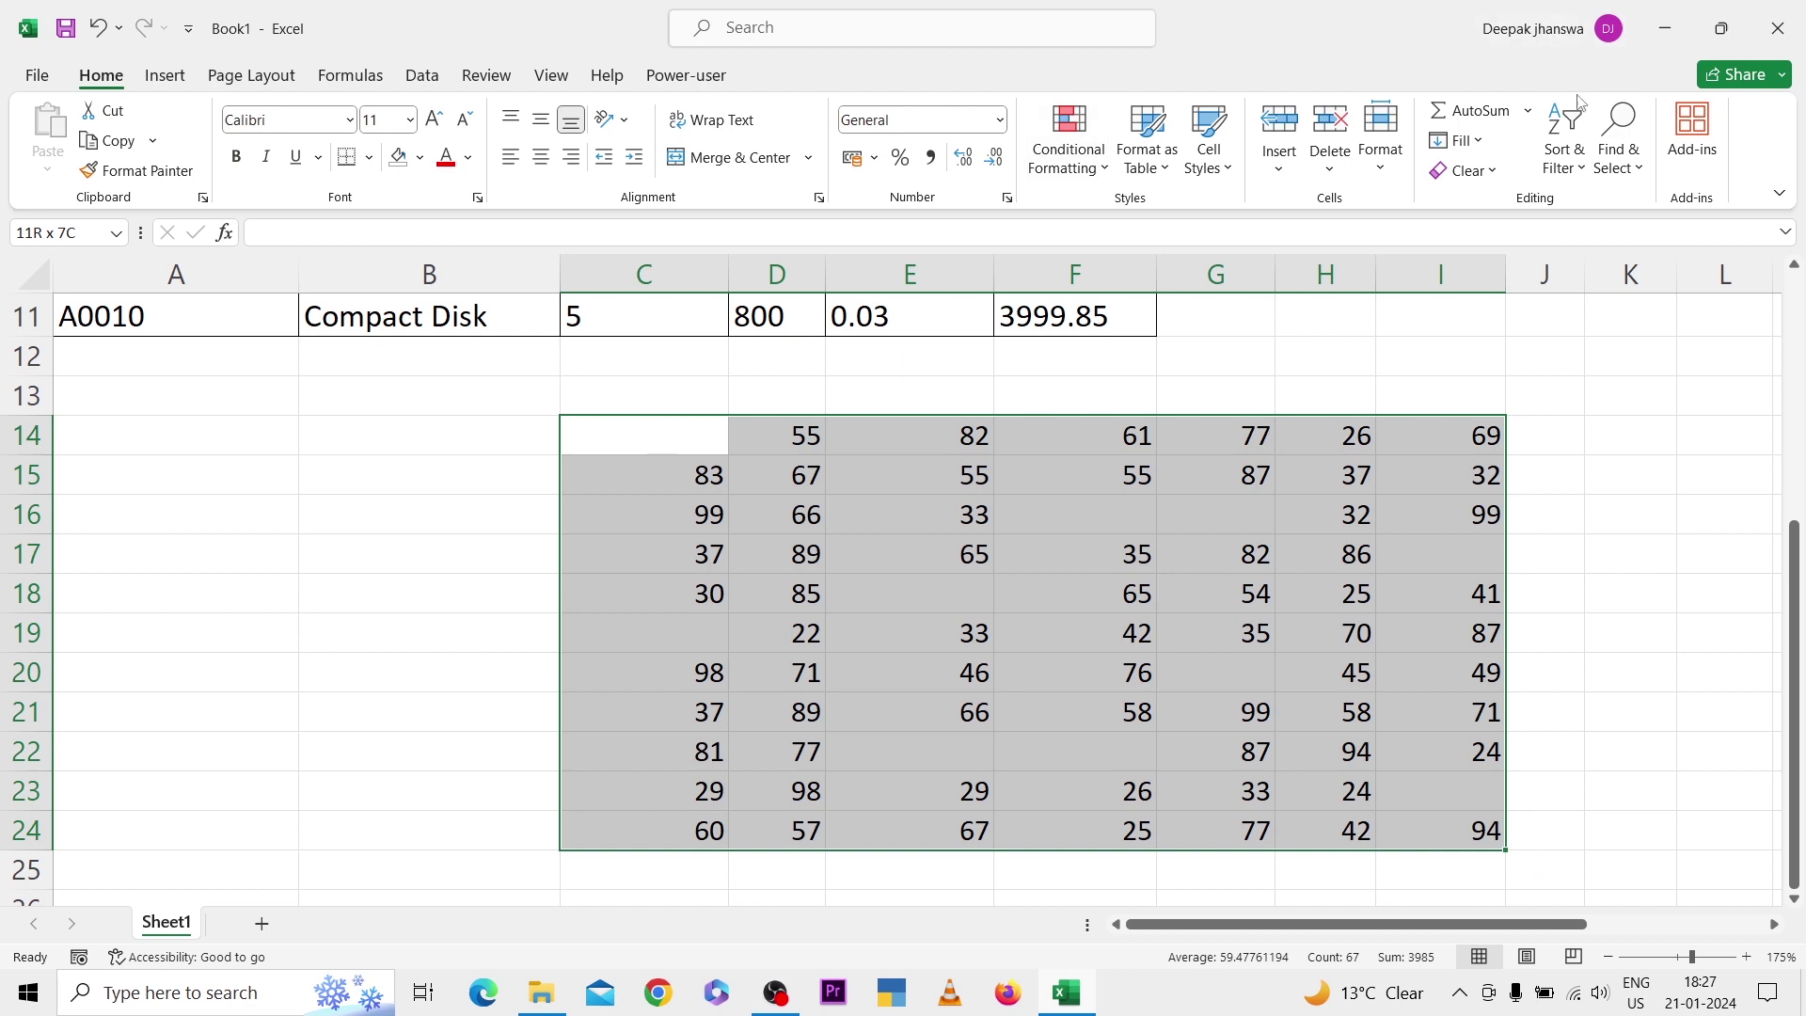
{"action": "left_click", "coordinate": [1626, 167]}
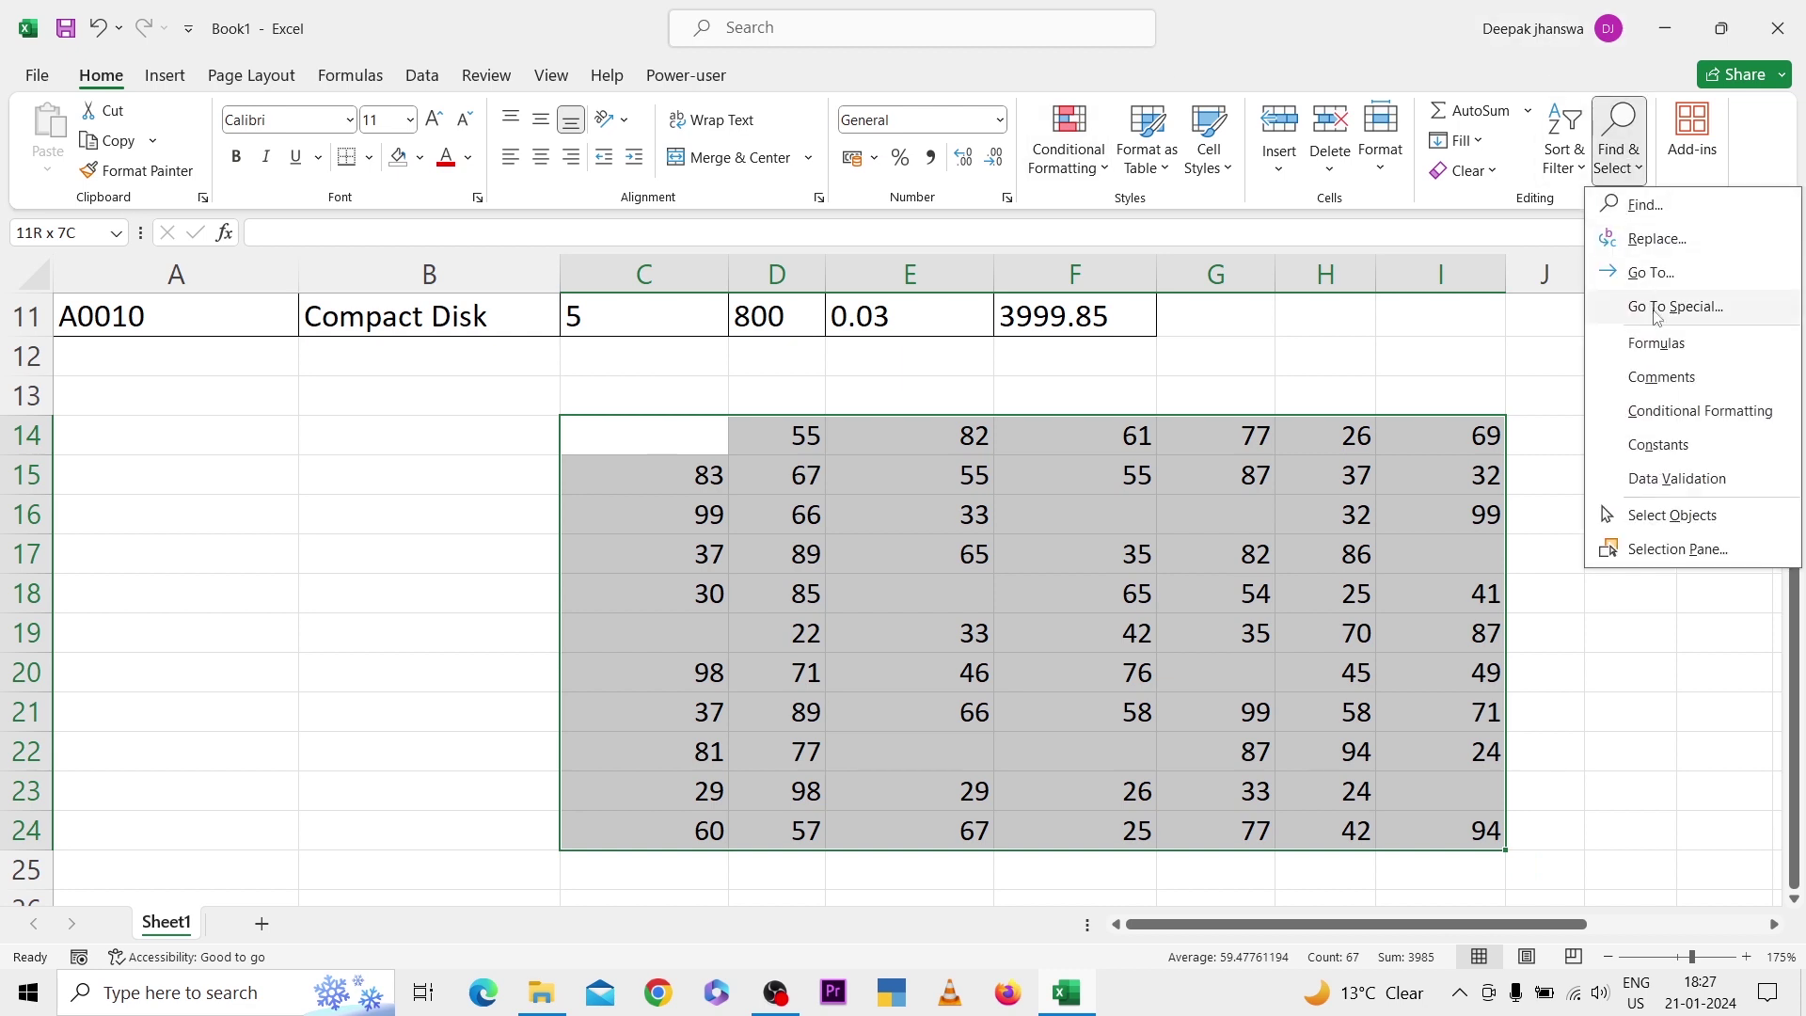
{"action": "left_click", "coordinate": [1657, 311]}
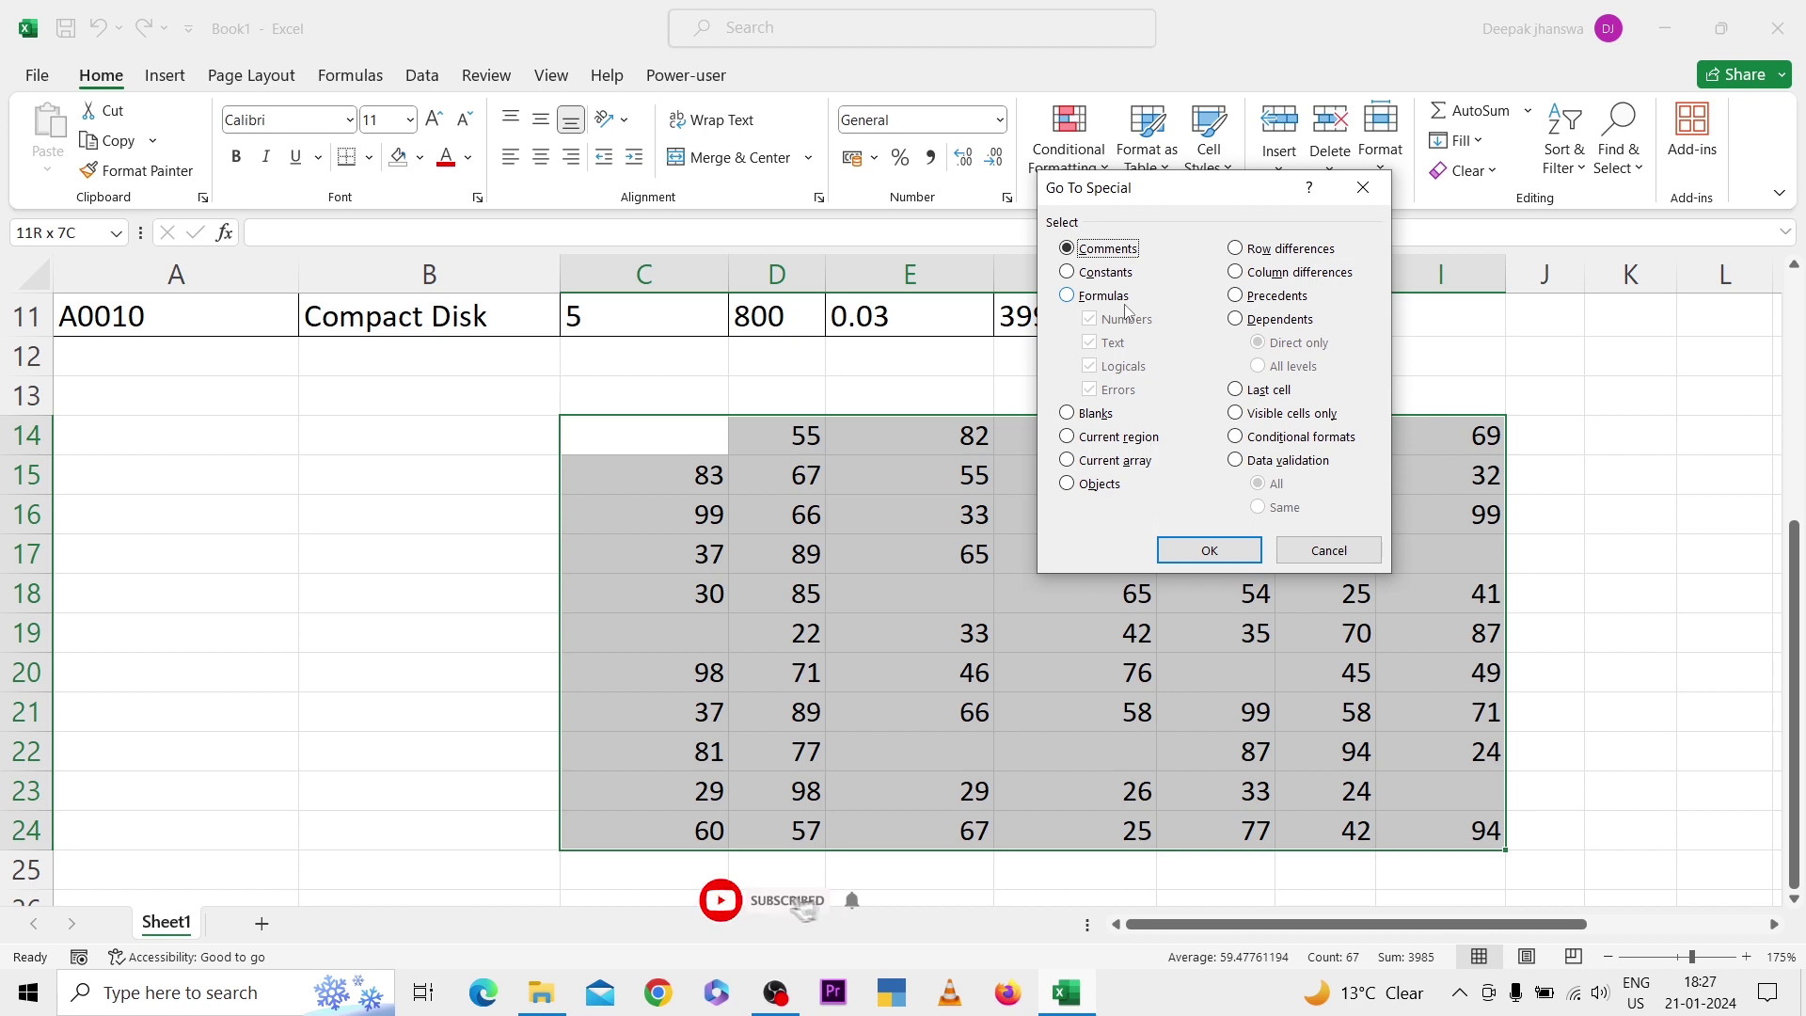
{"action": "left_click", "coordinate": [1079, 416]}
{"action": "left_click", "coordinate": [1200, 553]}
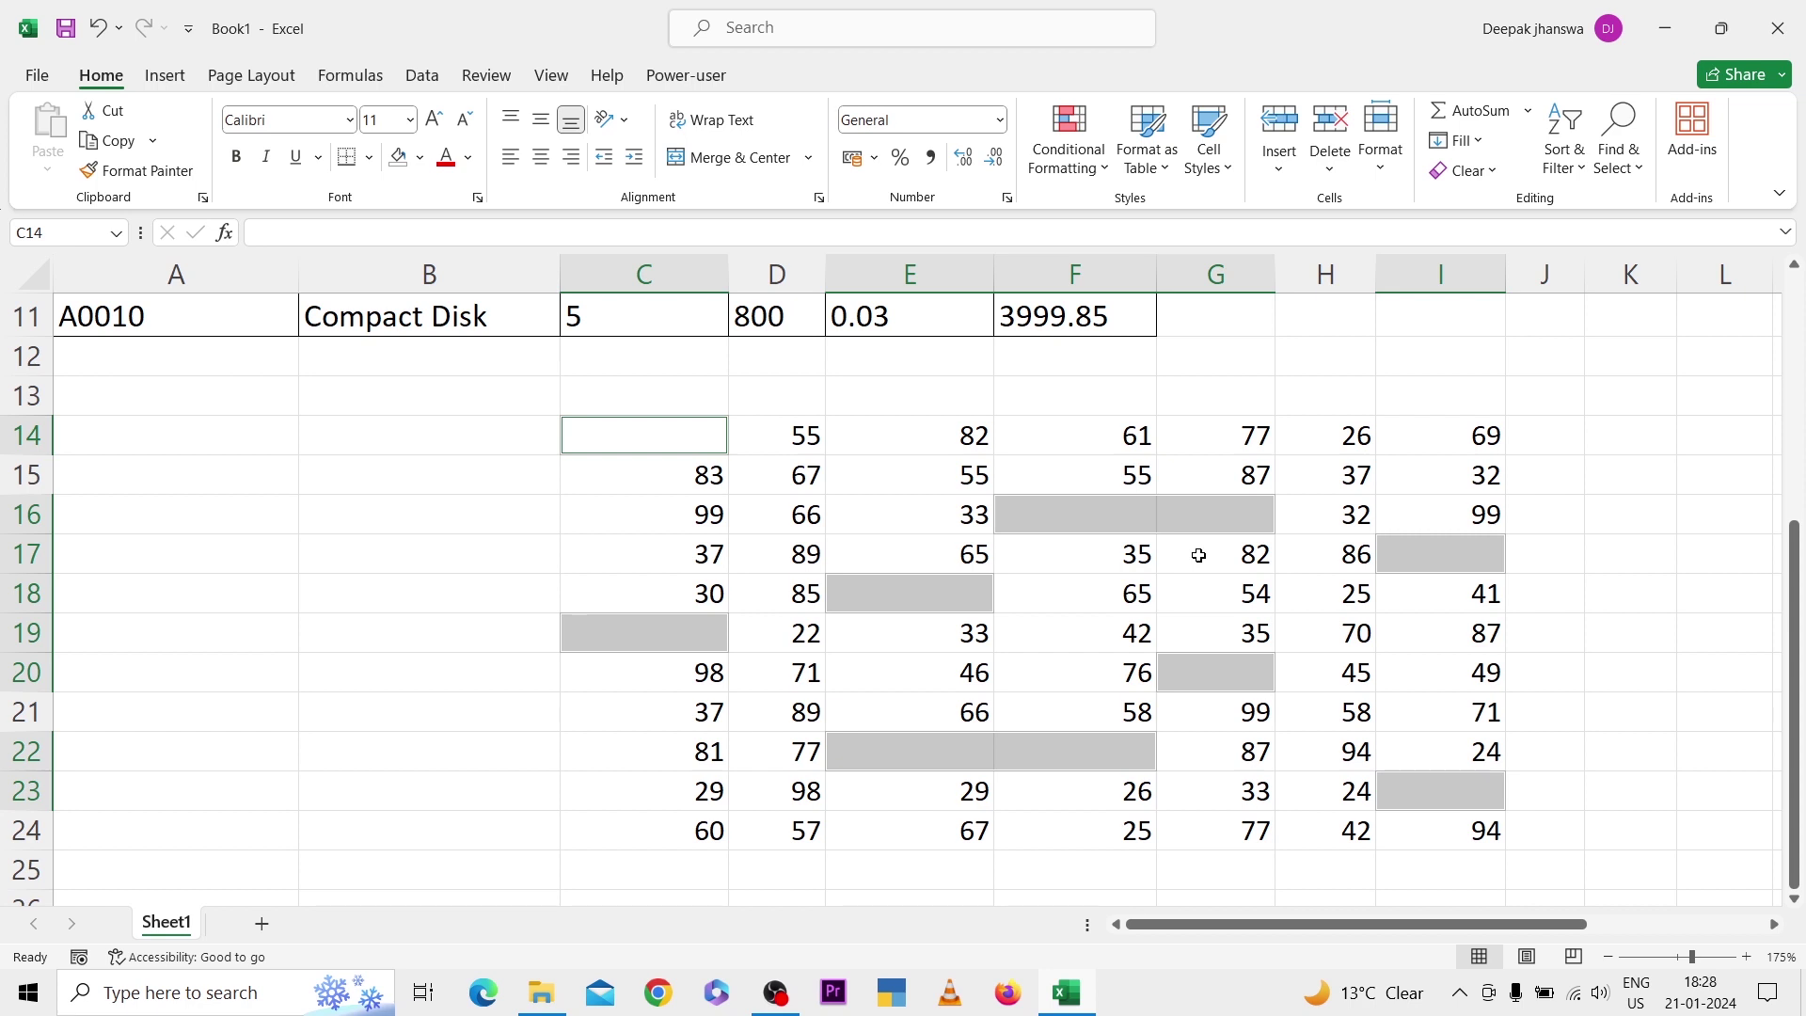
Fill all the selected blank cells with "p" at once and drop the selection.
{"action": "type", "text": "p"}
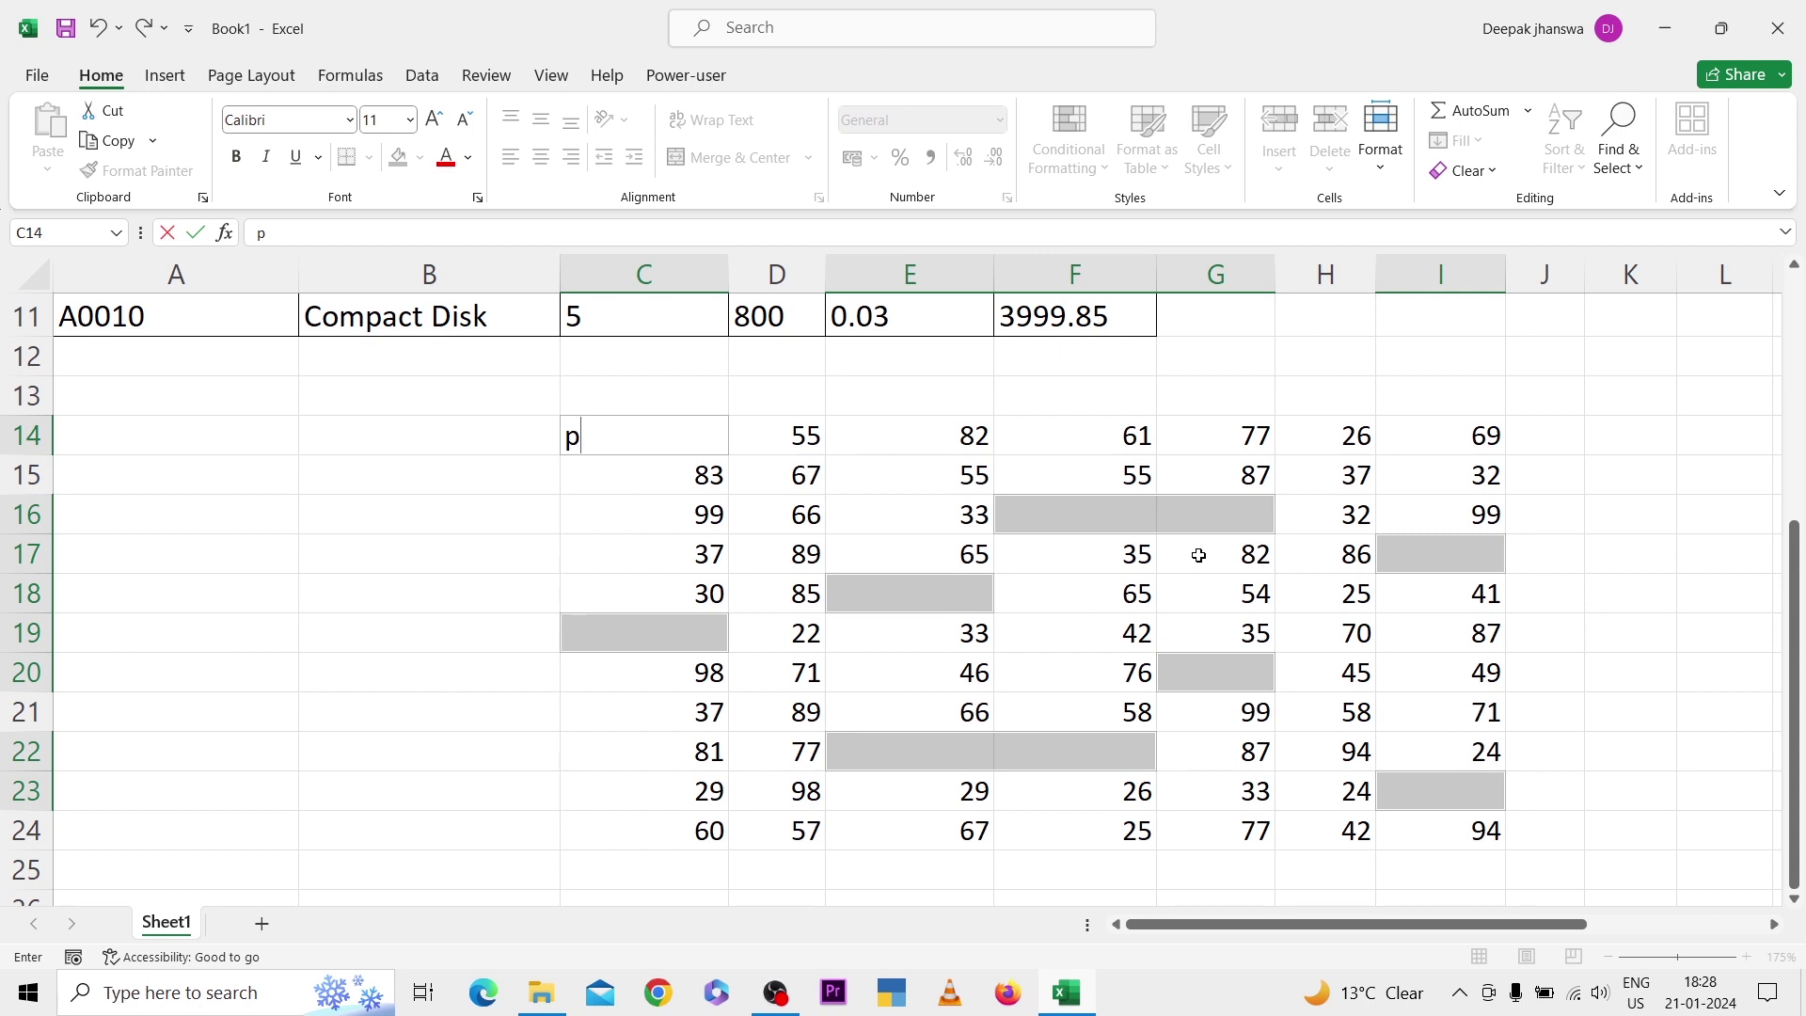
{"action": "key", "text": "ctrl+Return"}
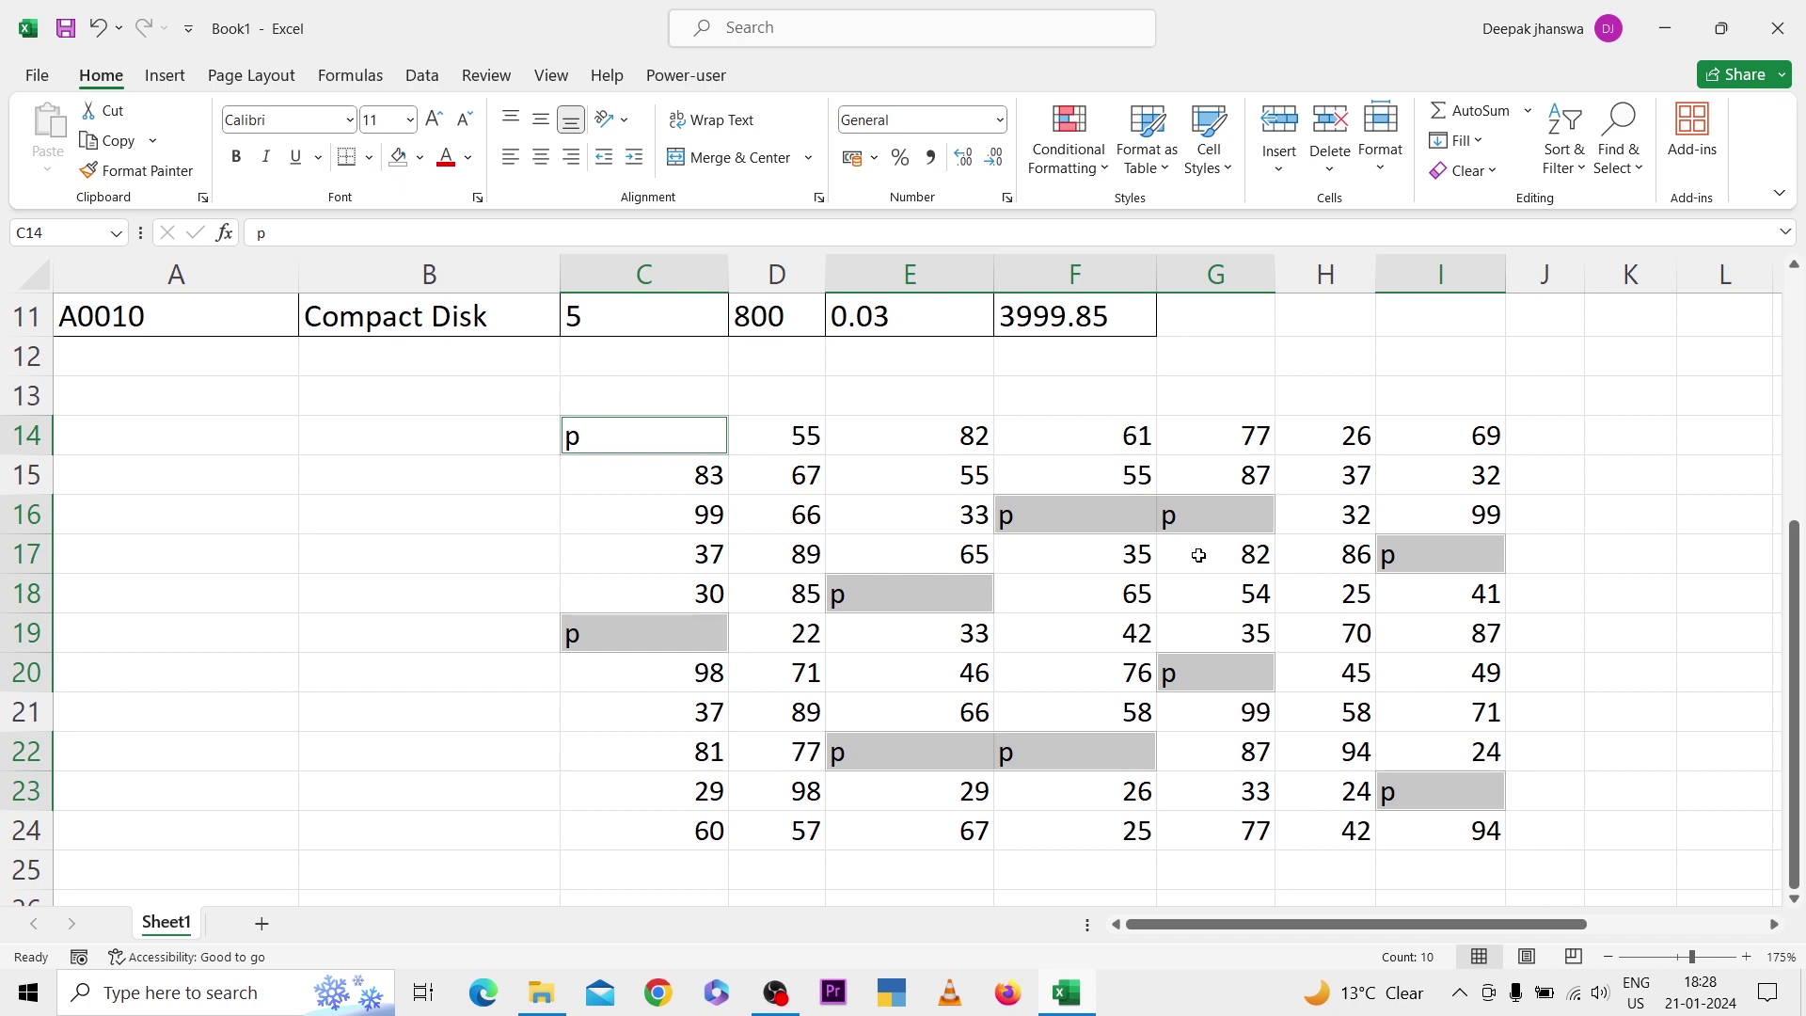
{"action": "left_click", "coordinate": [1174, 468]}
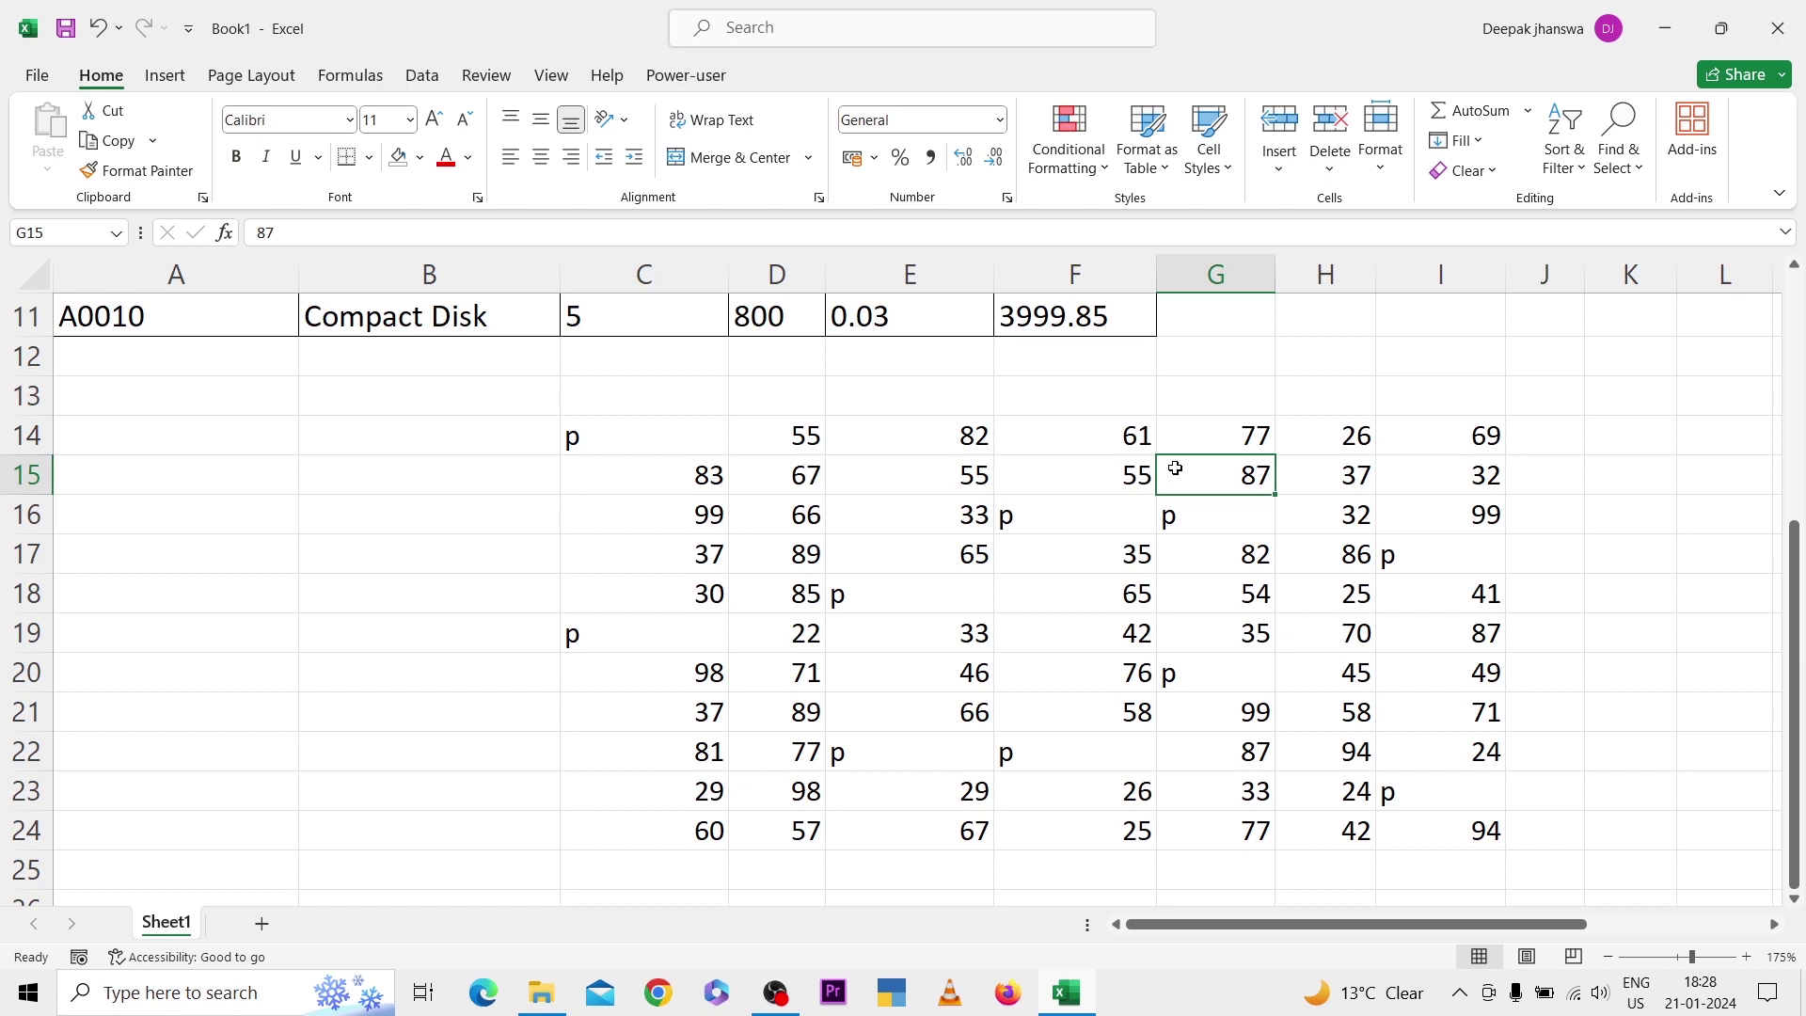
Select the whole product table A1:F11, including its header row.
{"action": "left_click", "coordinate": [1618, 165]}
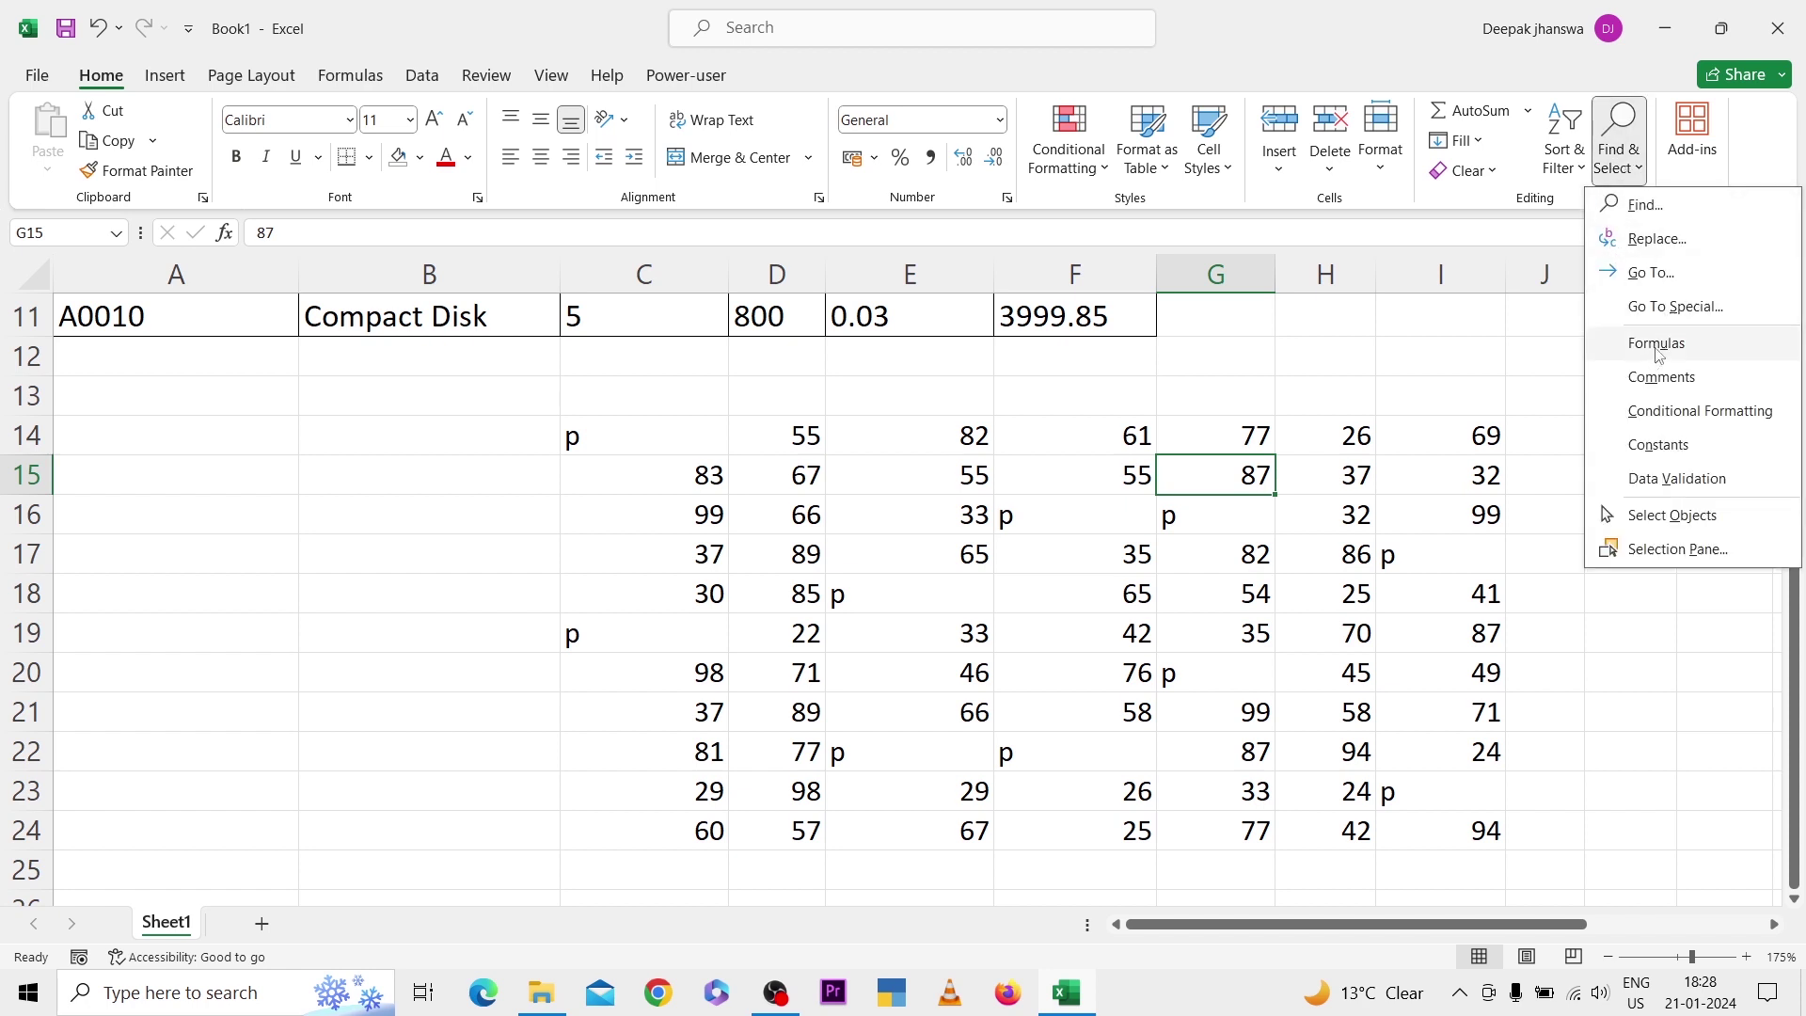
{"action": "left_click", "coordinate": [774, 534]}
{"action": "left_click", "coordinate": [774, 534]}
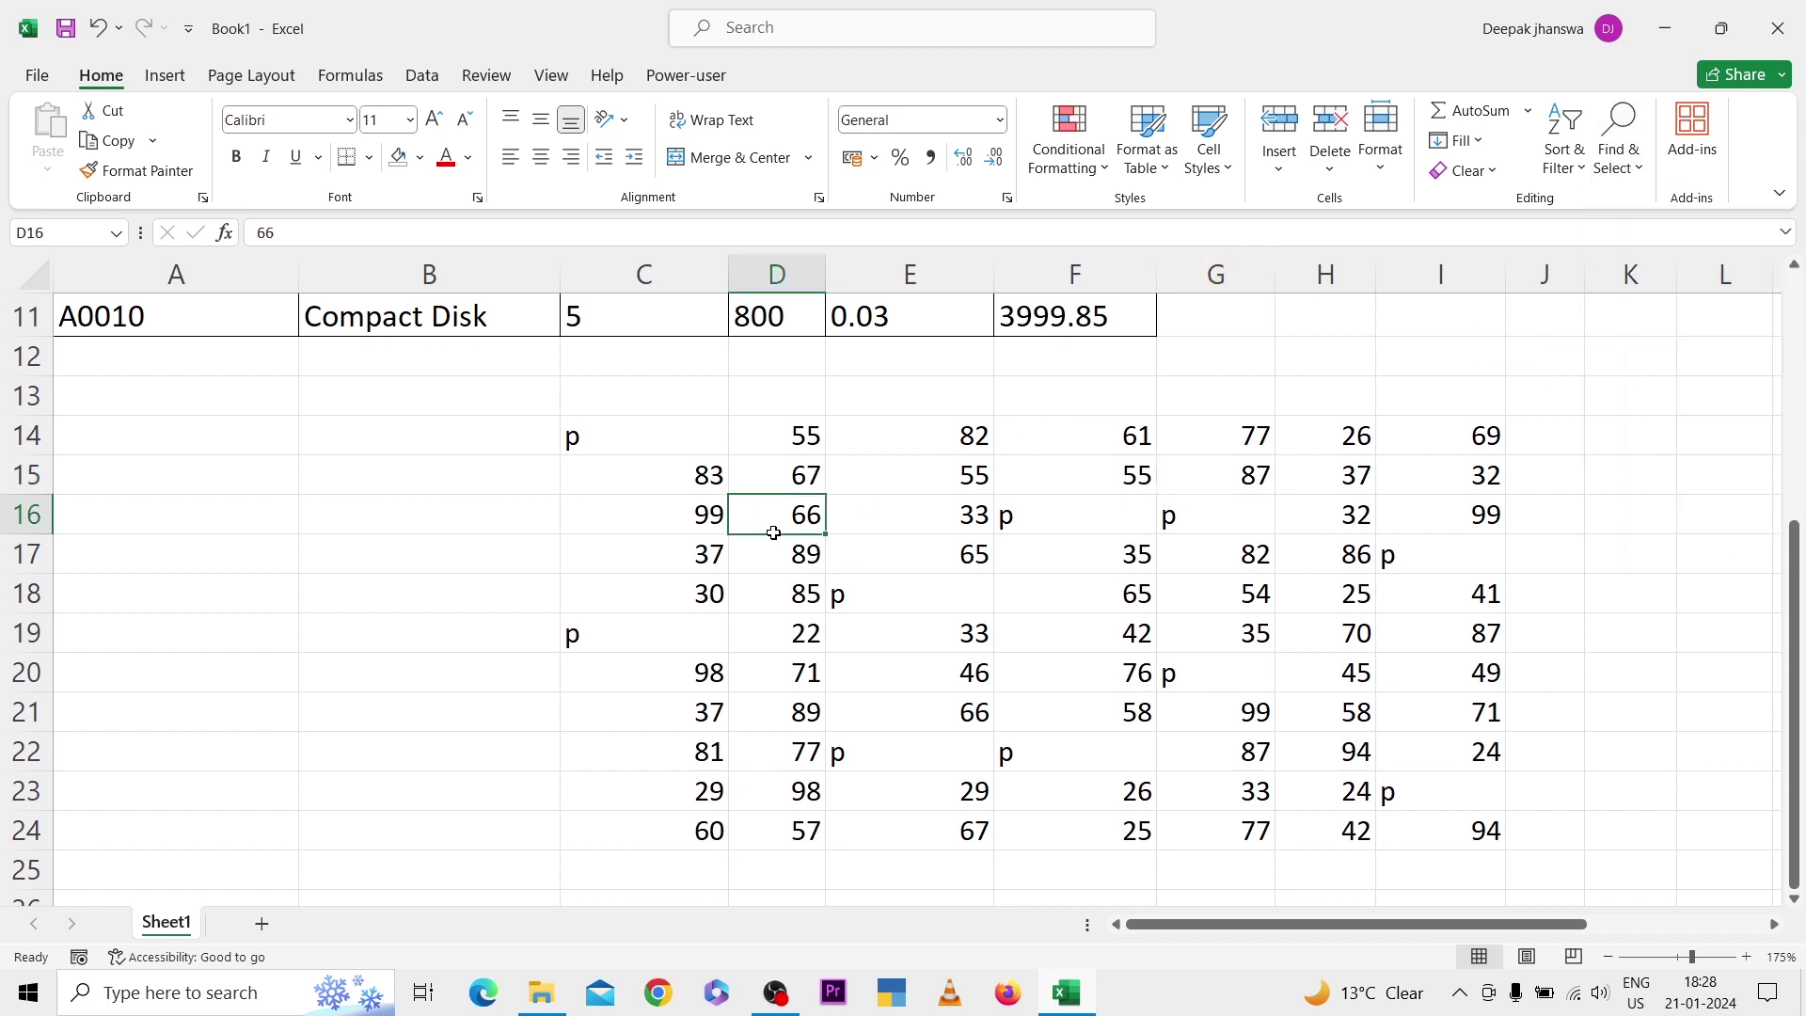
{"action": "key", "text": "ctrl+Up"}
{"action": "key", "text": "ctrl+Up"}
{"action": "key", "text": "ctrl+Up"}
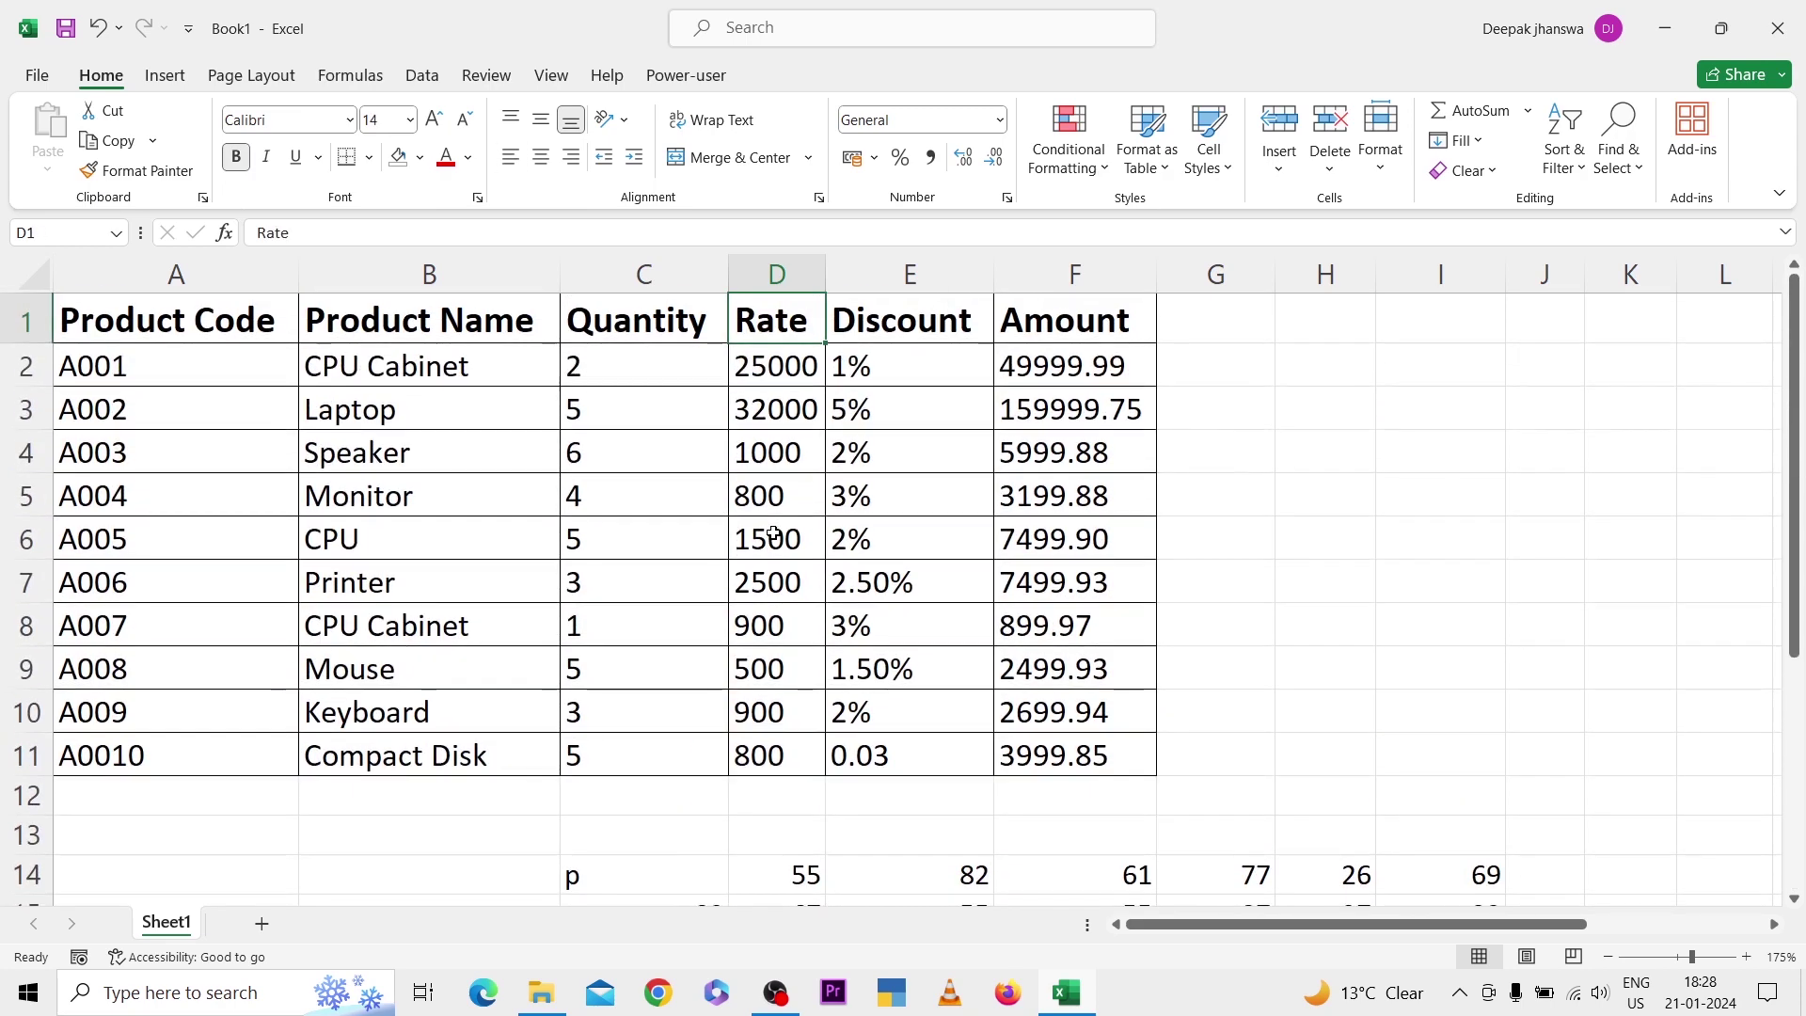
{"action": "key", "text": "ctrl+Left"}
{"action": "key", "text": "ctrl+shift+Right"}
{"action": "key", "text": "ctrl+shift+Down"}
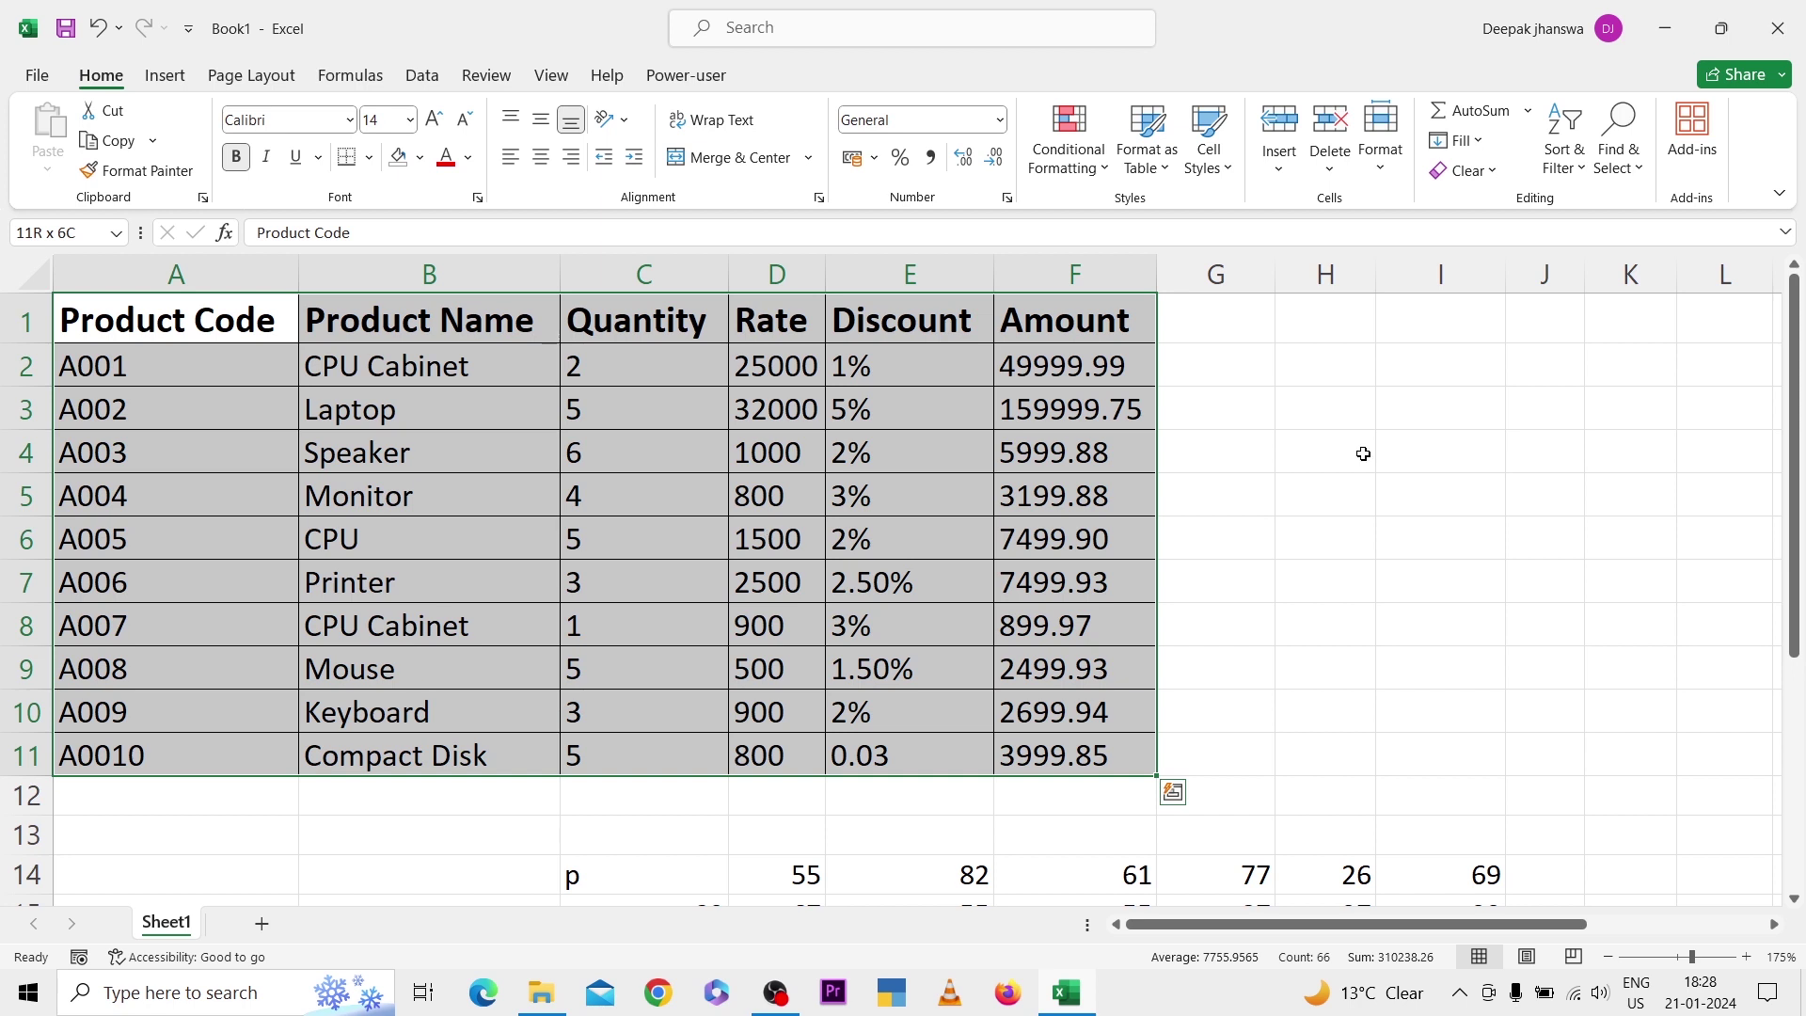
Select only the formula cells of the product table and inspect F2, F3 and F4 plus the row 3 cells in Discount, Rate and Quantity.
{"action": "left_click", "coordinate": [1614, 150]}
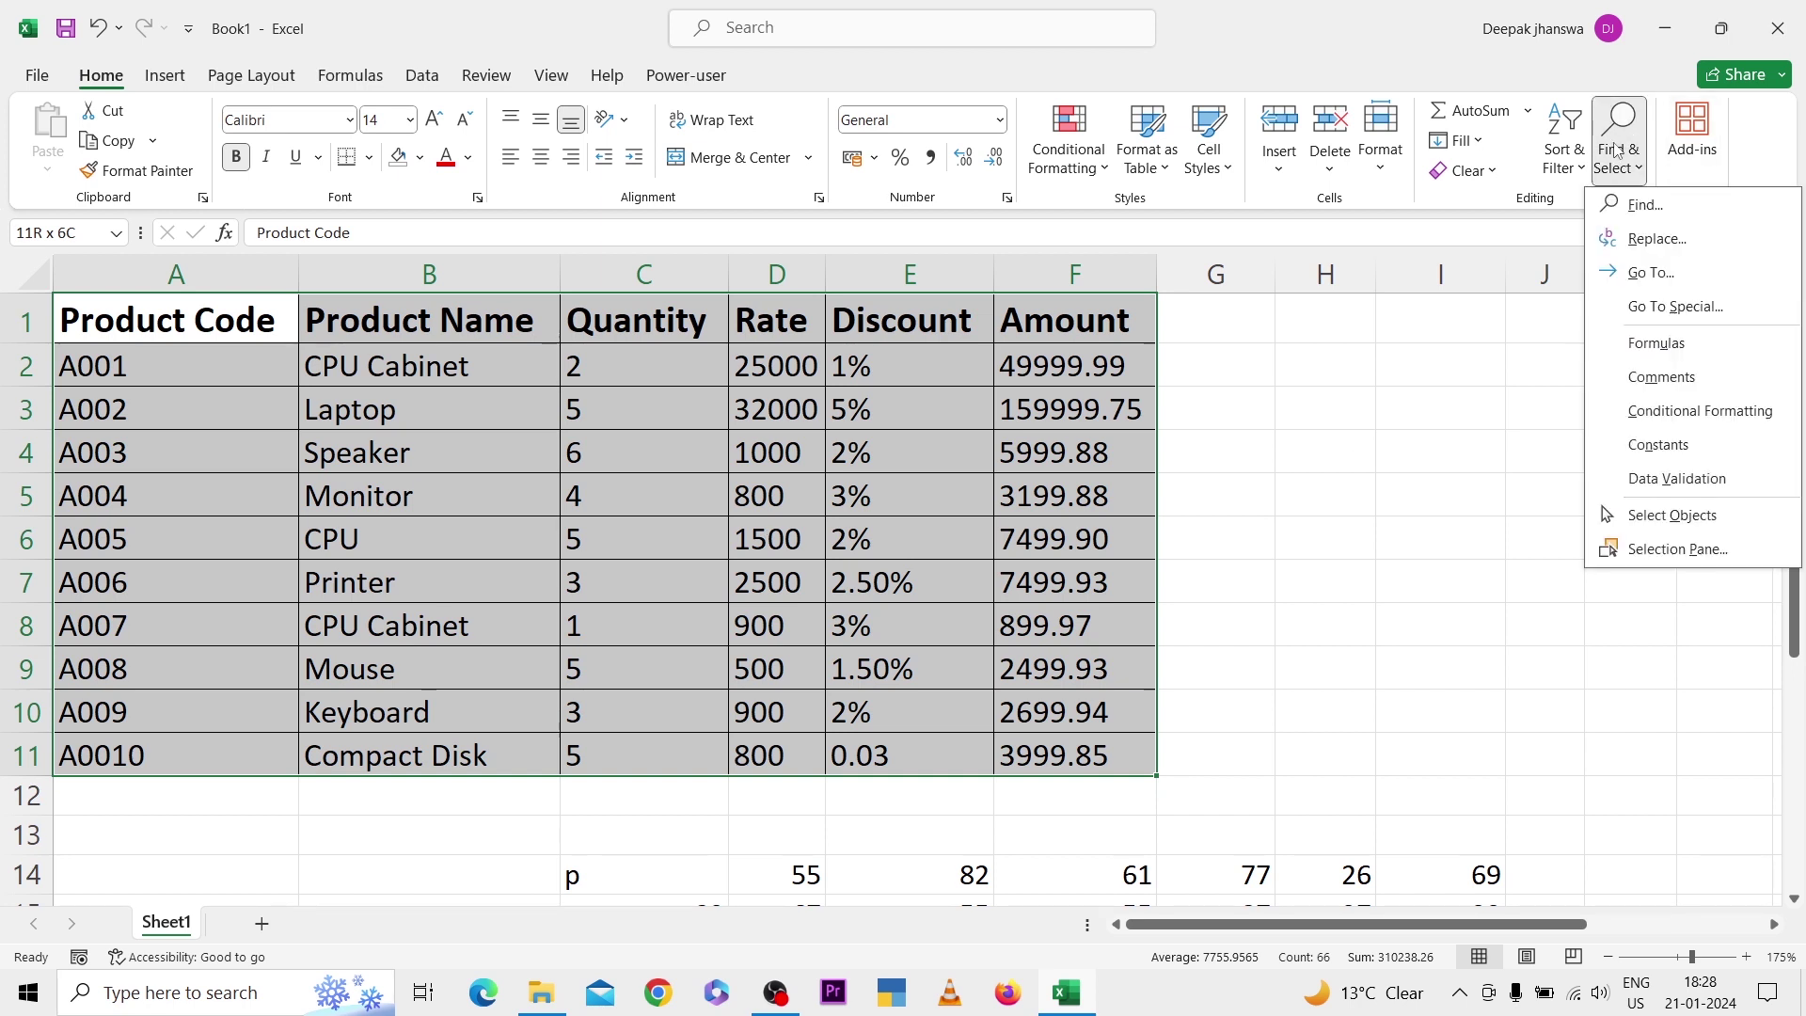
{"action": "left_click", "coordinate": [1628, 348]}
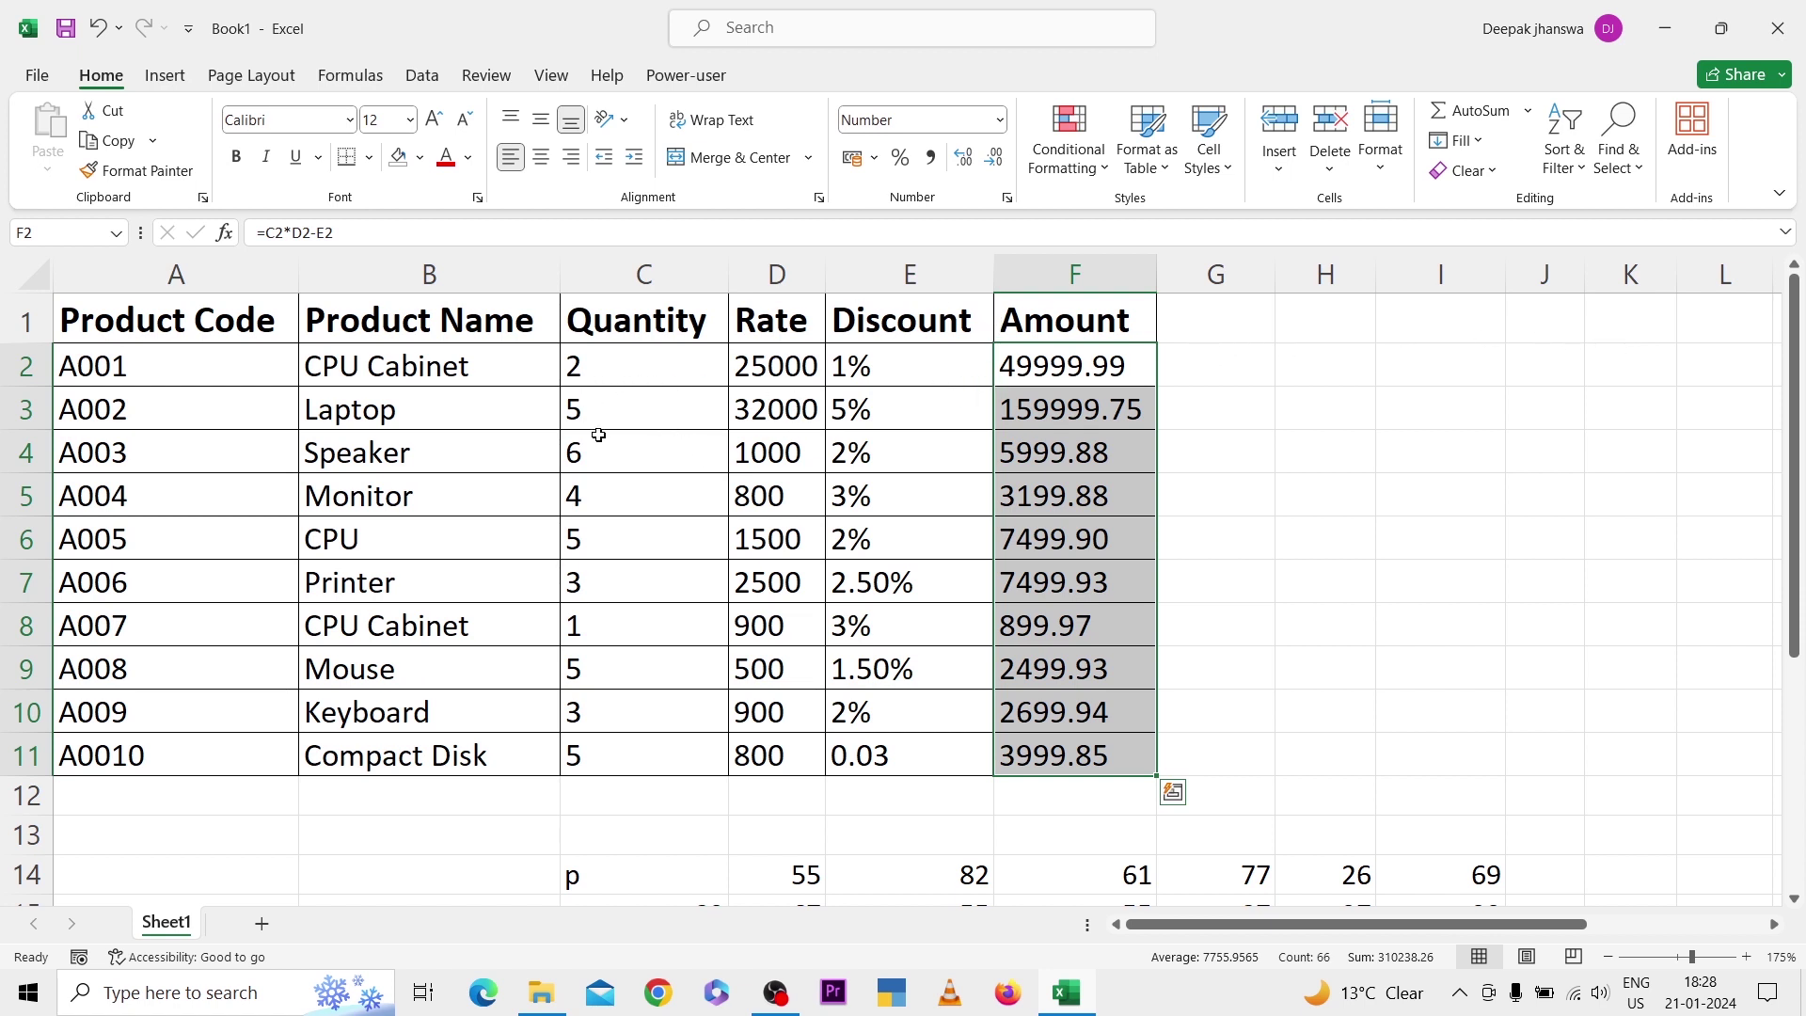
{"action": "left_click", "coordinate": [1043, 364]}
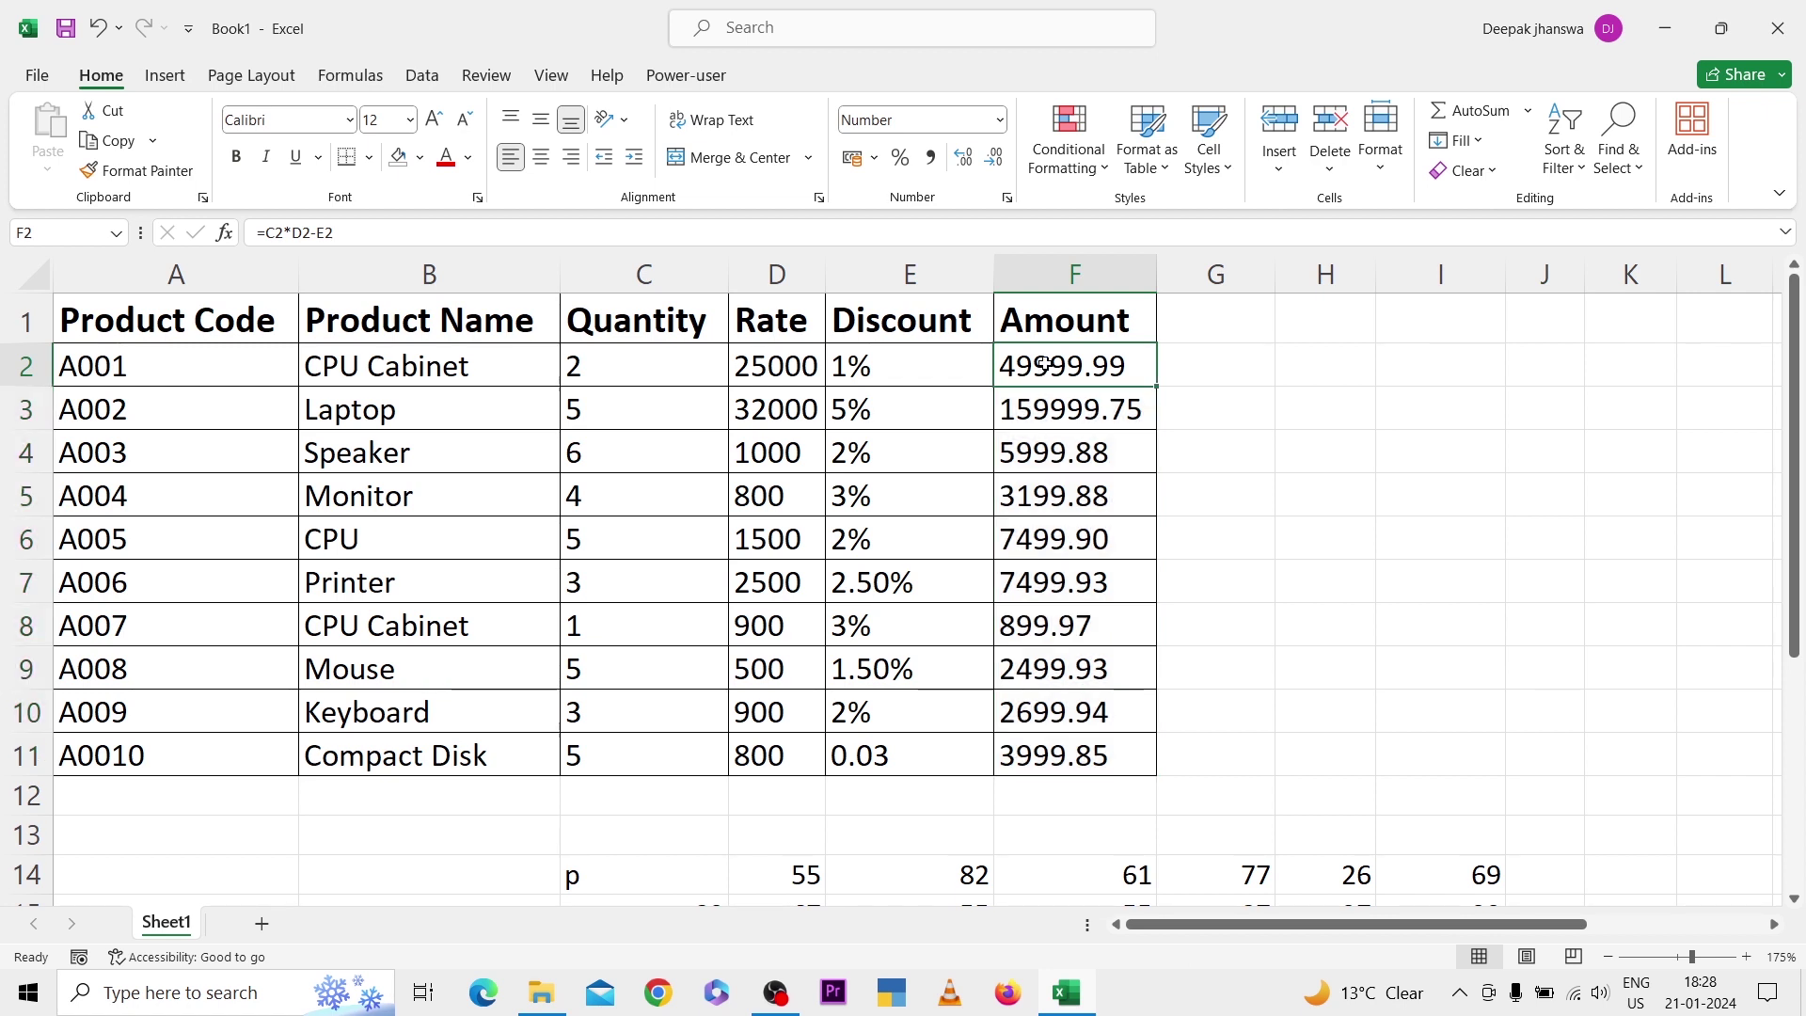
{"action": "left_click", "coordinate": [1033, 420]}
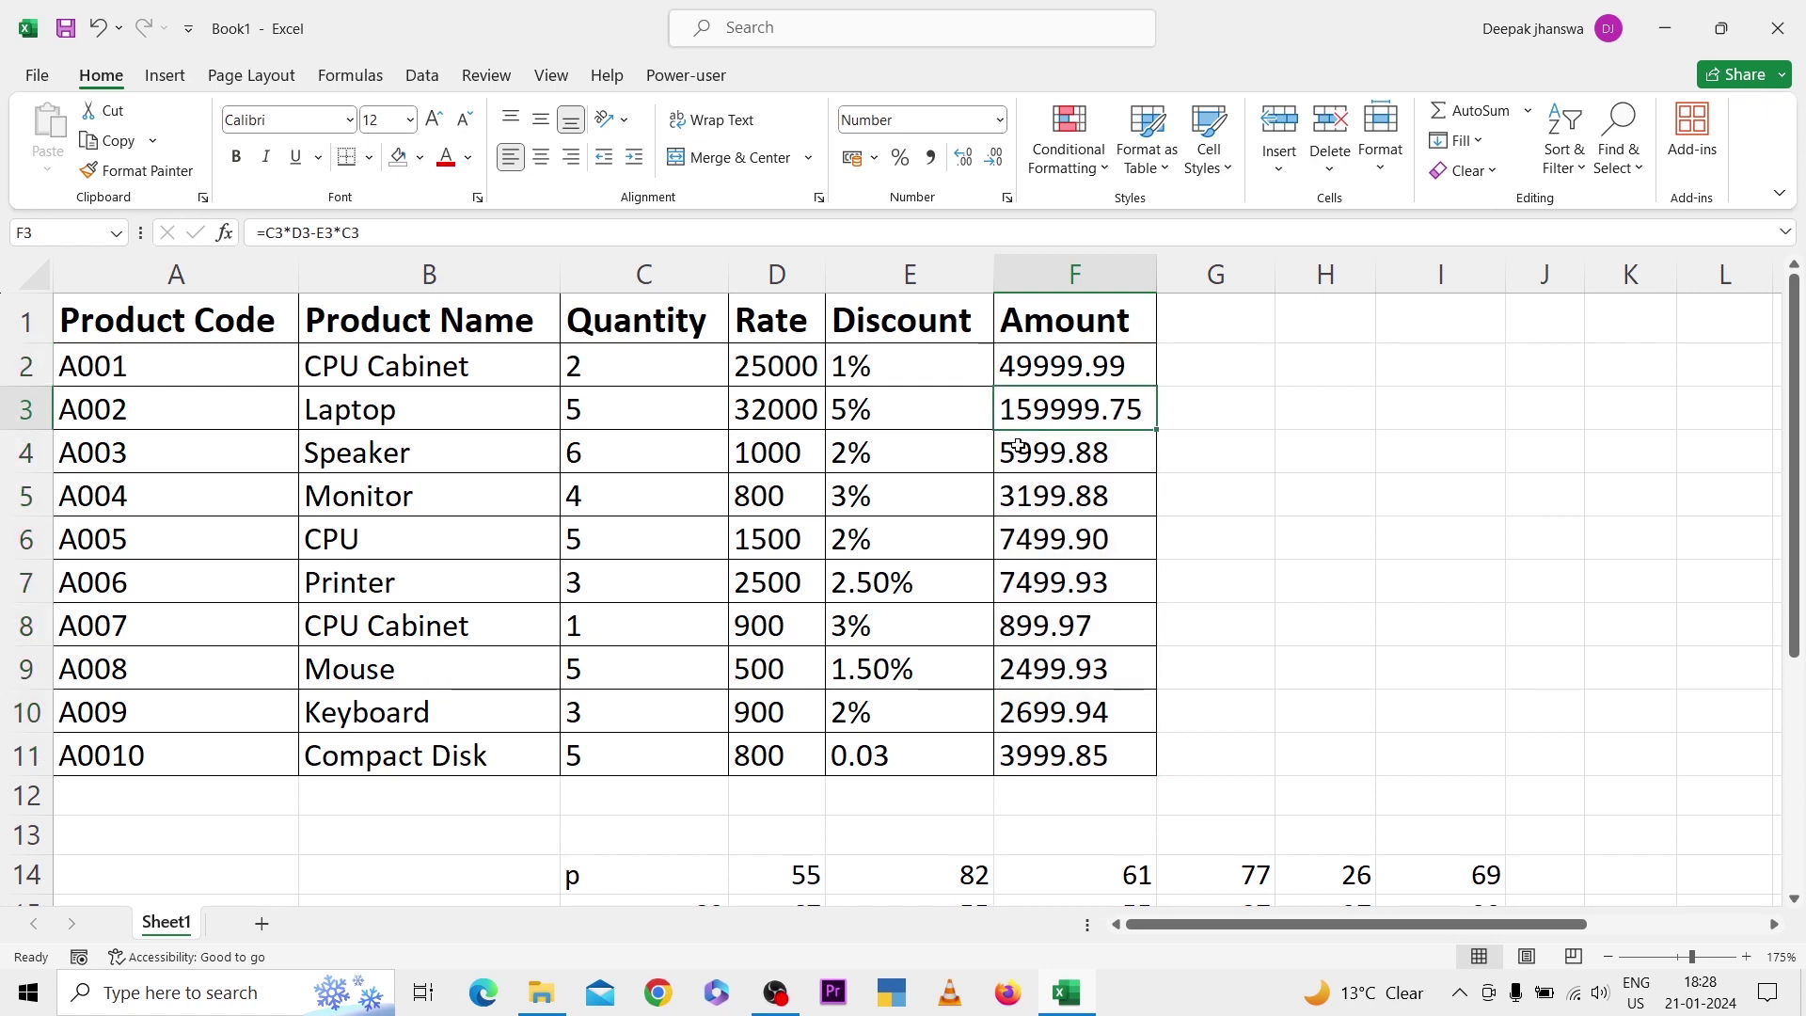
{"action": "left_click", "coordinate": [1018, 450]}
{"action": "left_click", "coordinate": [924, 411]}
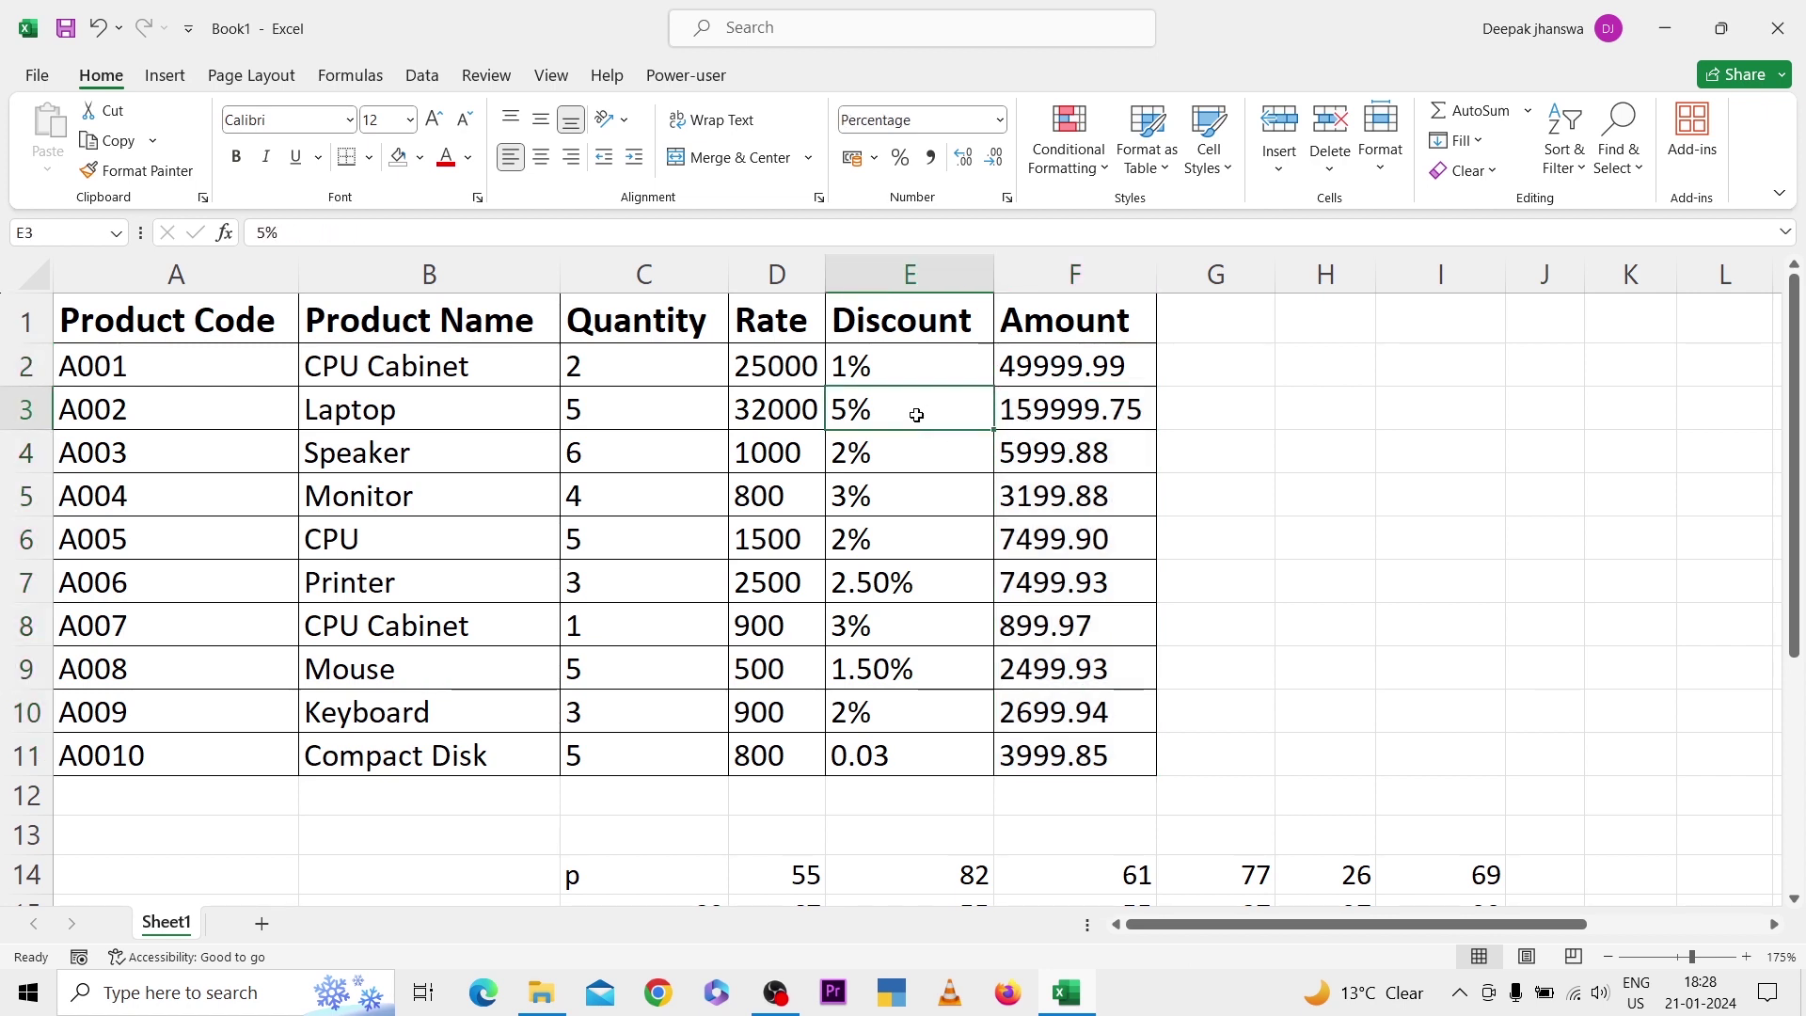
{"action": "left_click", "coordinate": [798, 408]}
{"action": "left_click", "coordinate": [681, 418]}
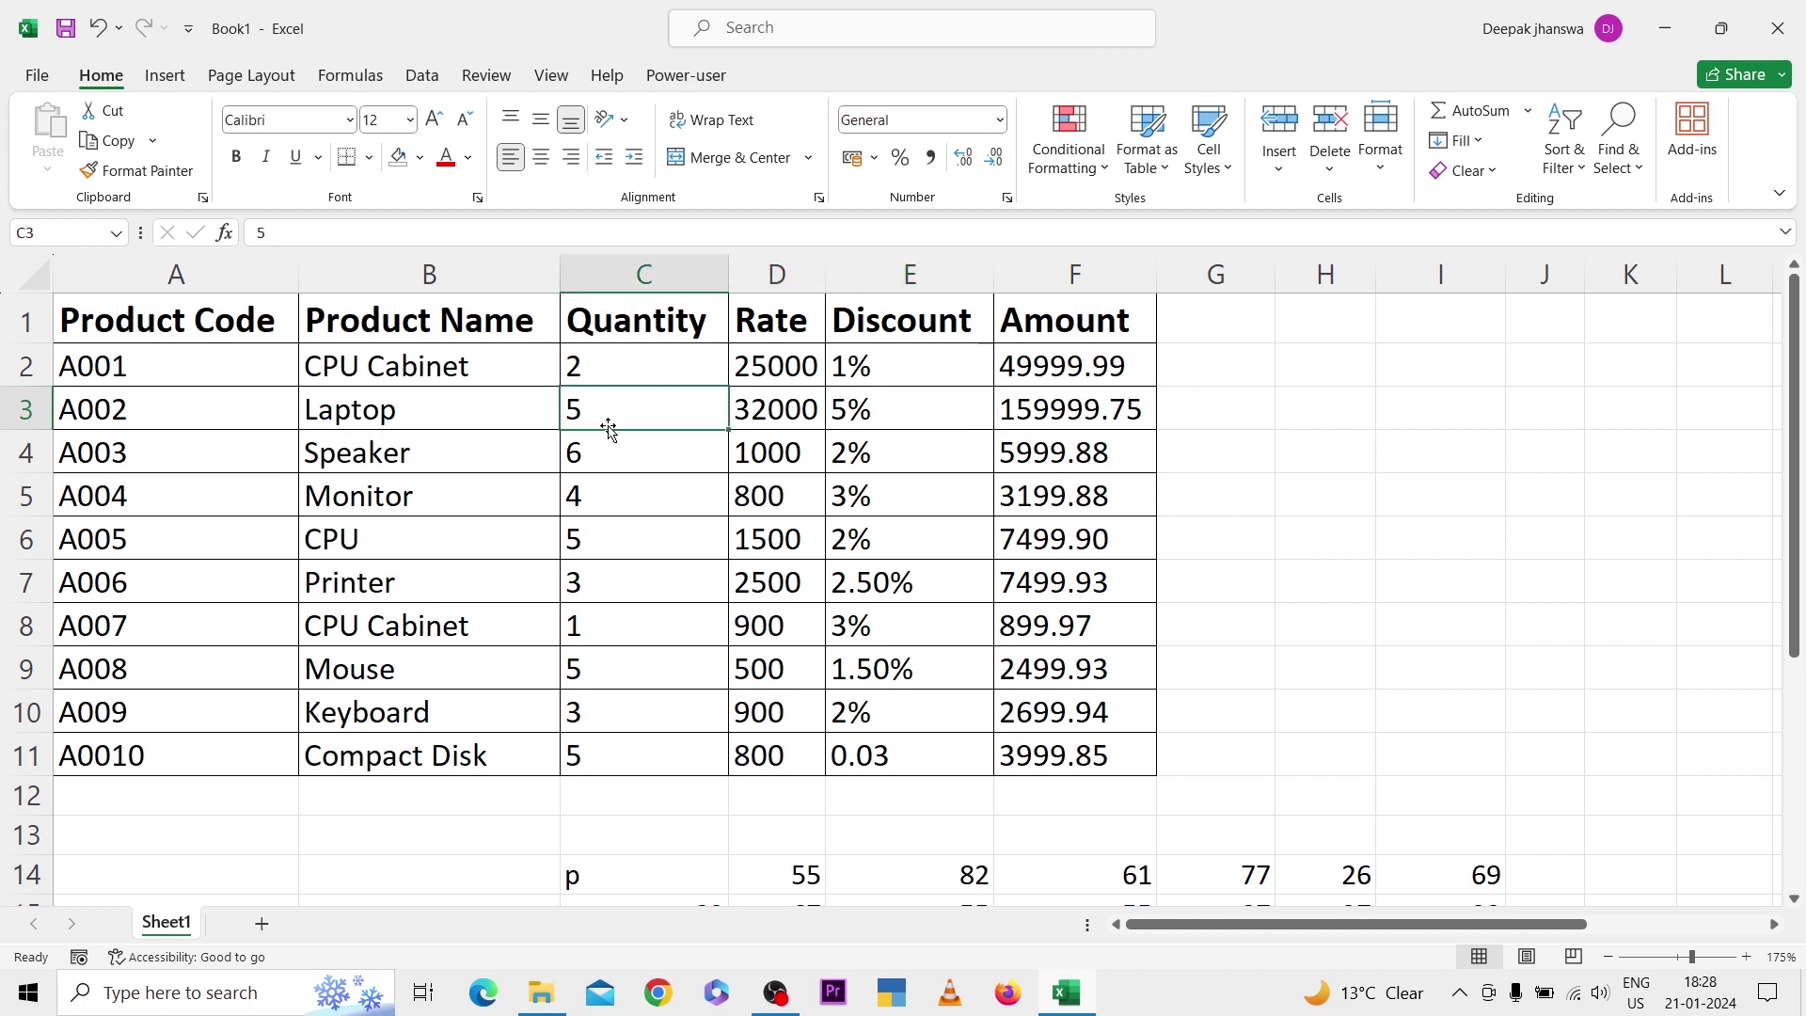
Add the comment "This Cell Is Locked" to cell D4, the Speaker's rate.
{"action": "left_click", "coordinate": [1619, 167]}
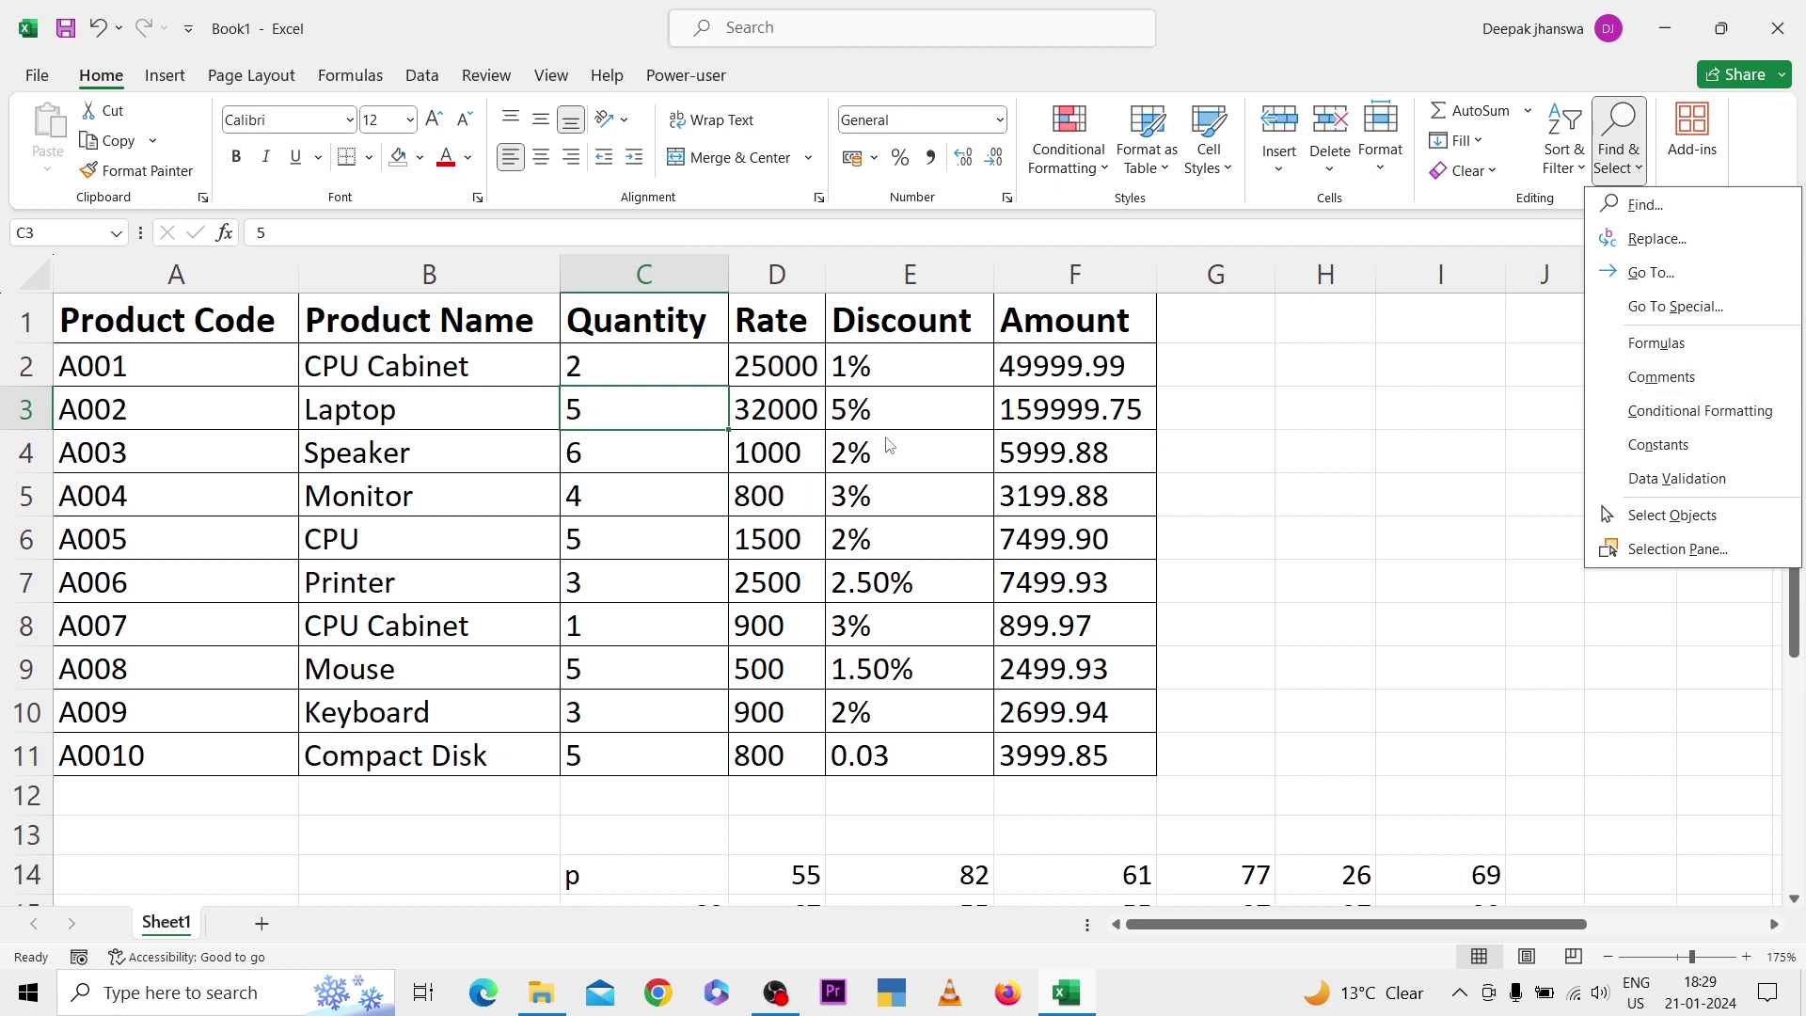
{"action": "left_click", "coordinate": [780, 457]}
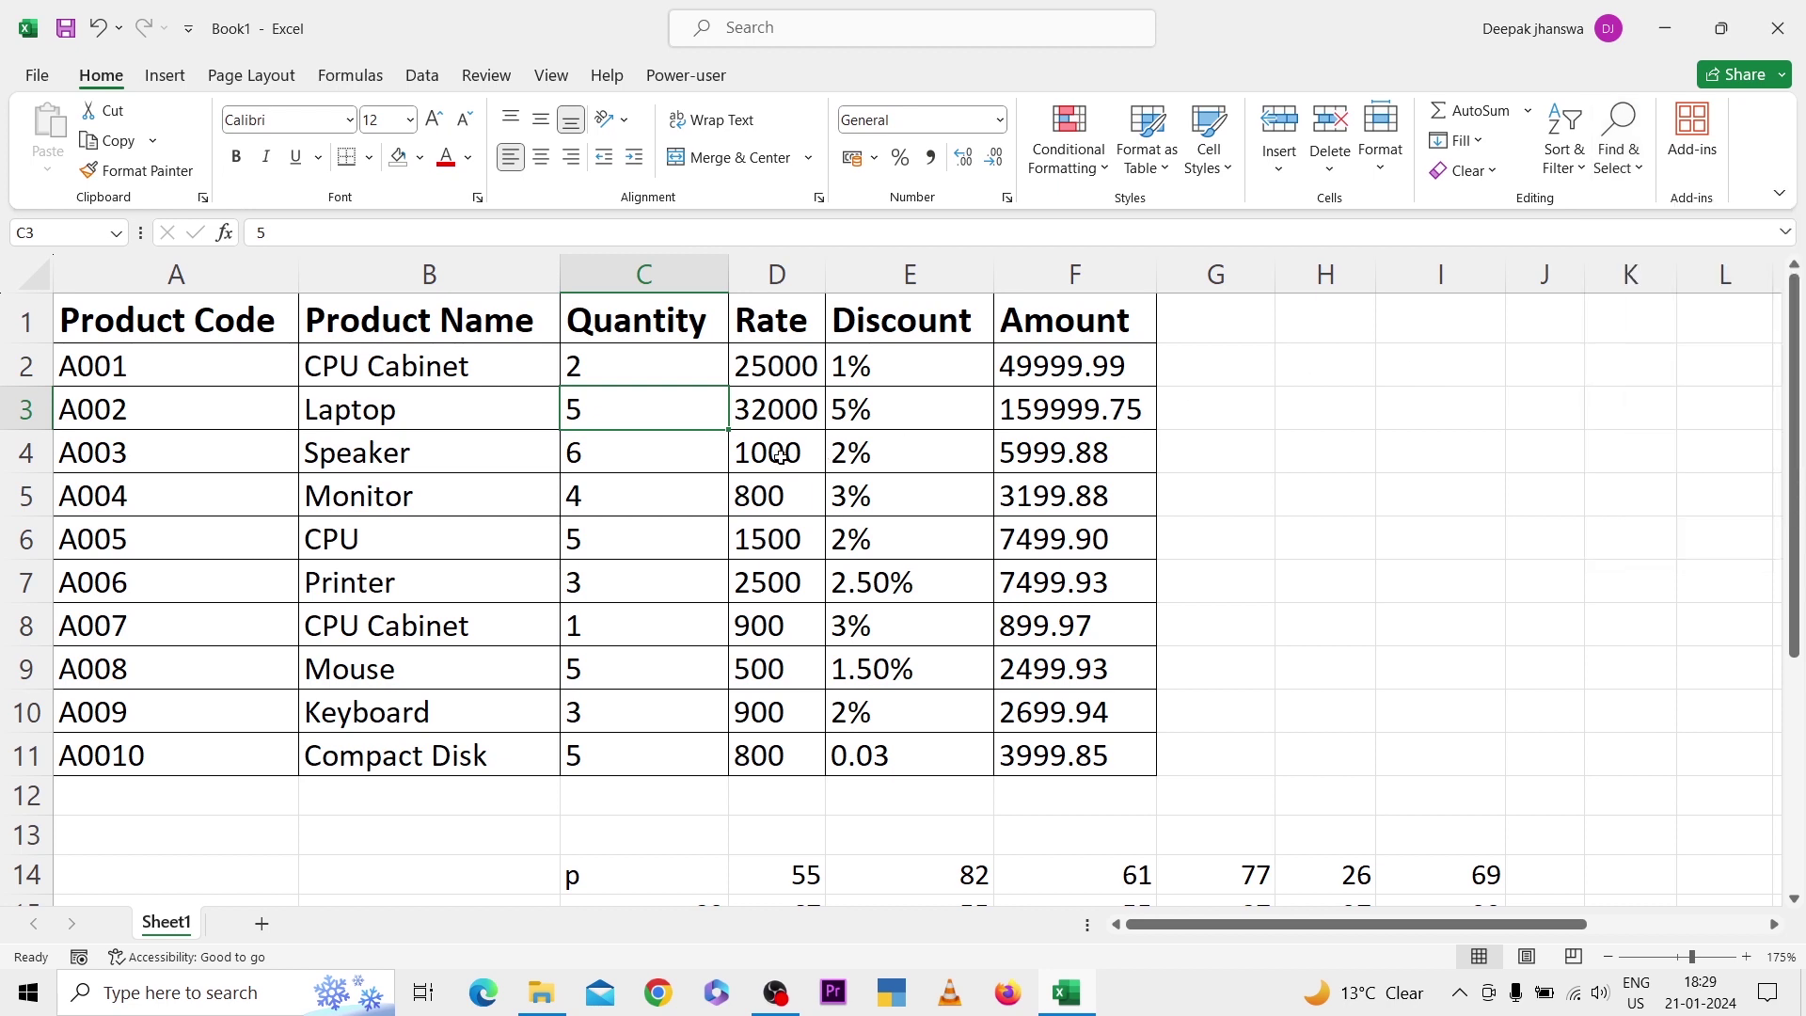
{"action": "left_click", "coordinate": [781, 457]}
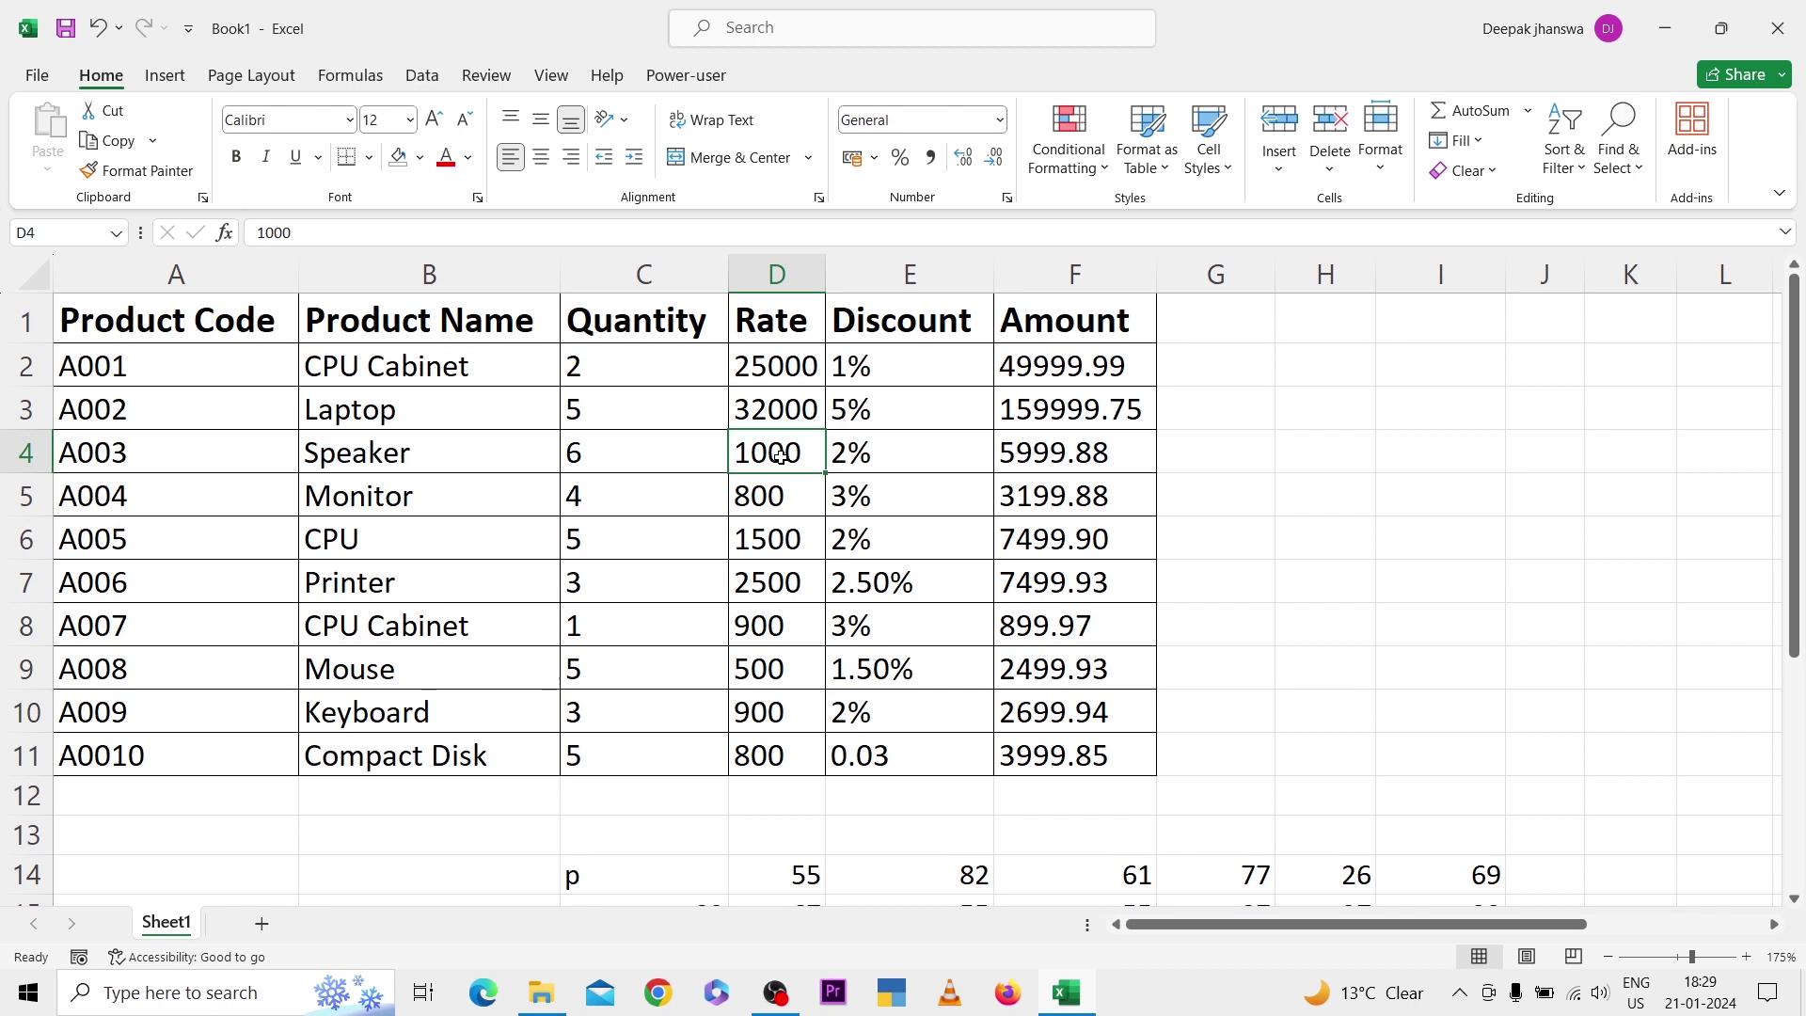
{"action": "left_click", "coordinate": [485, 77]}
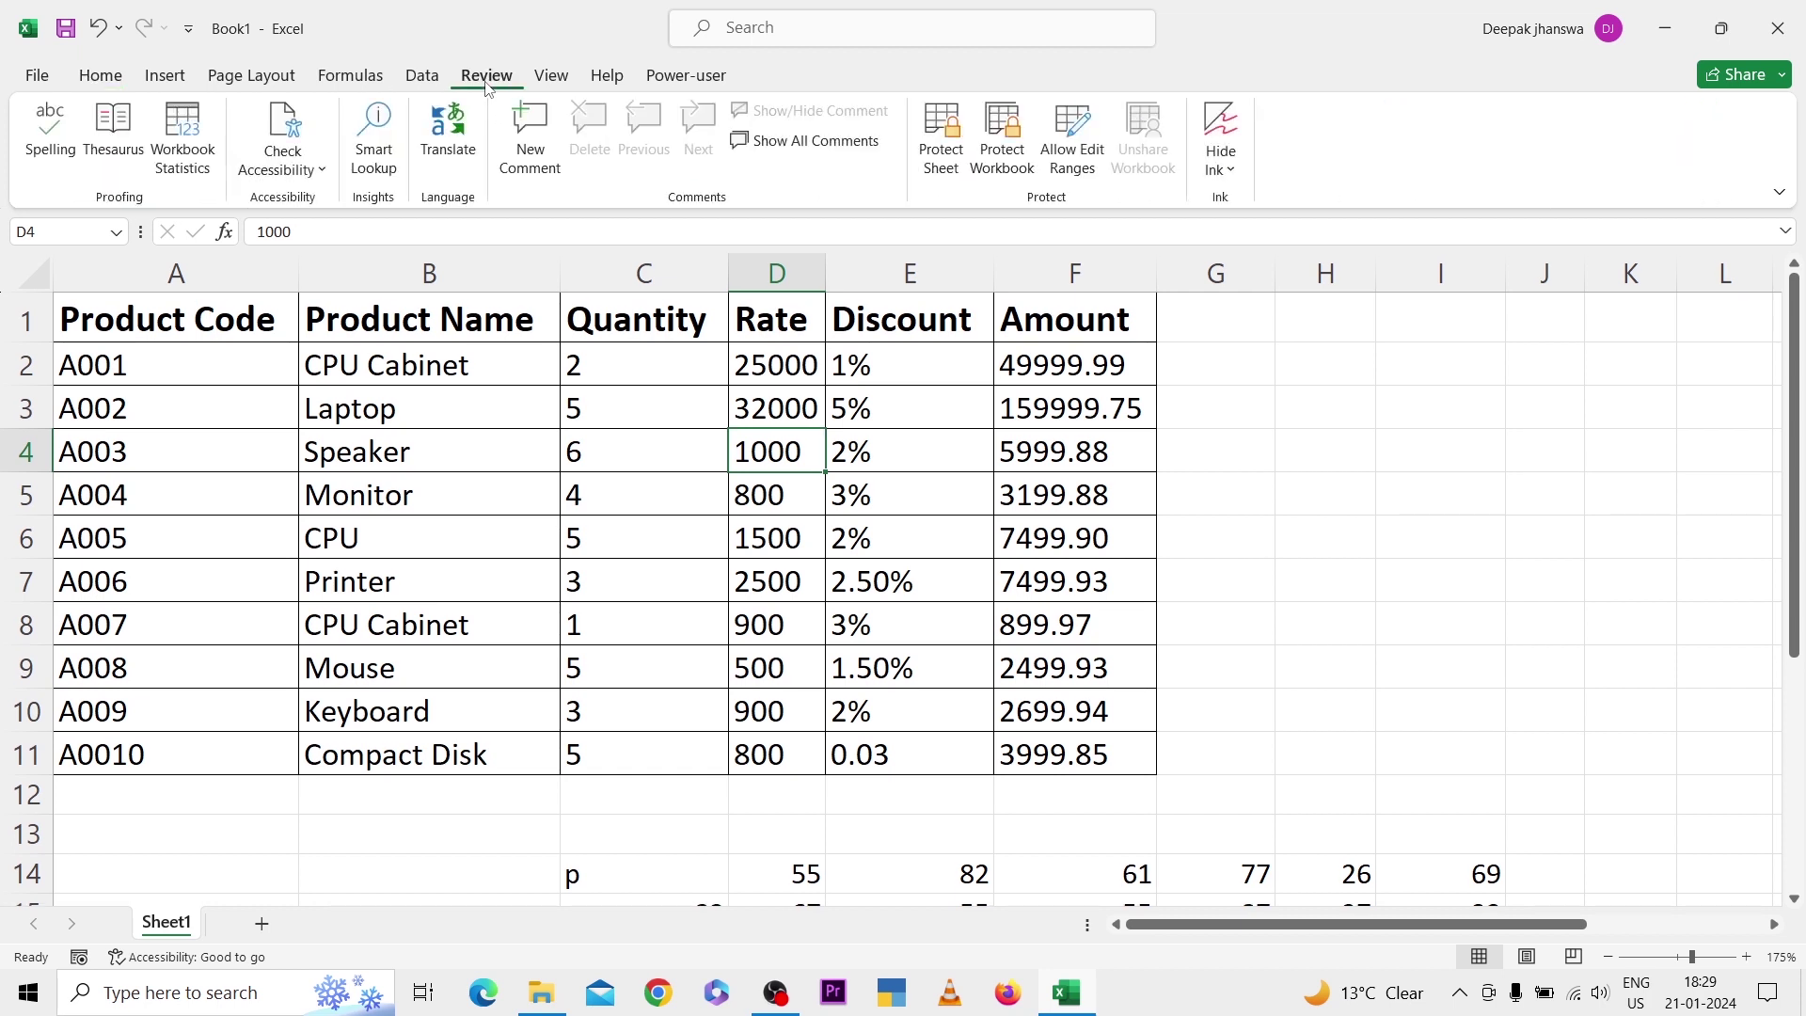
{"action": "left_click", "coordinate": [530, 151]}
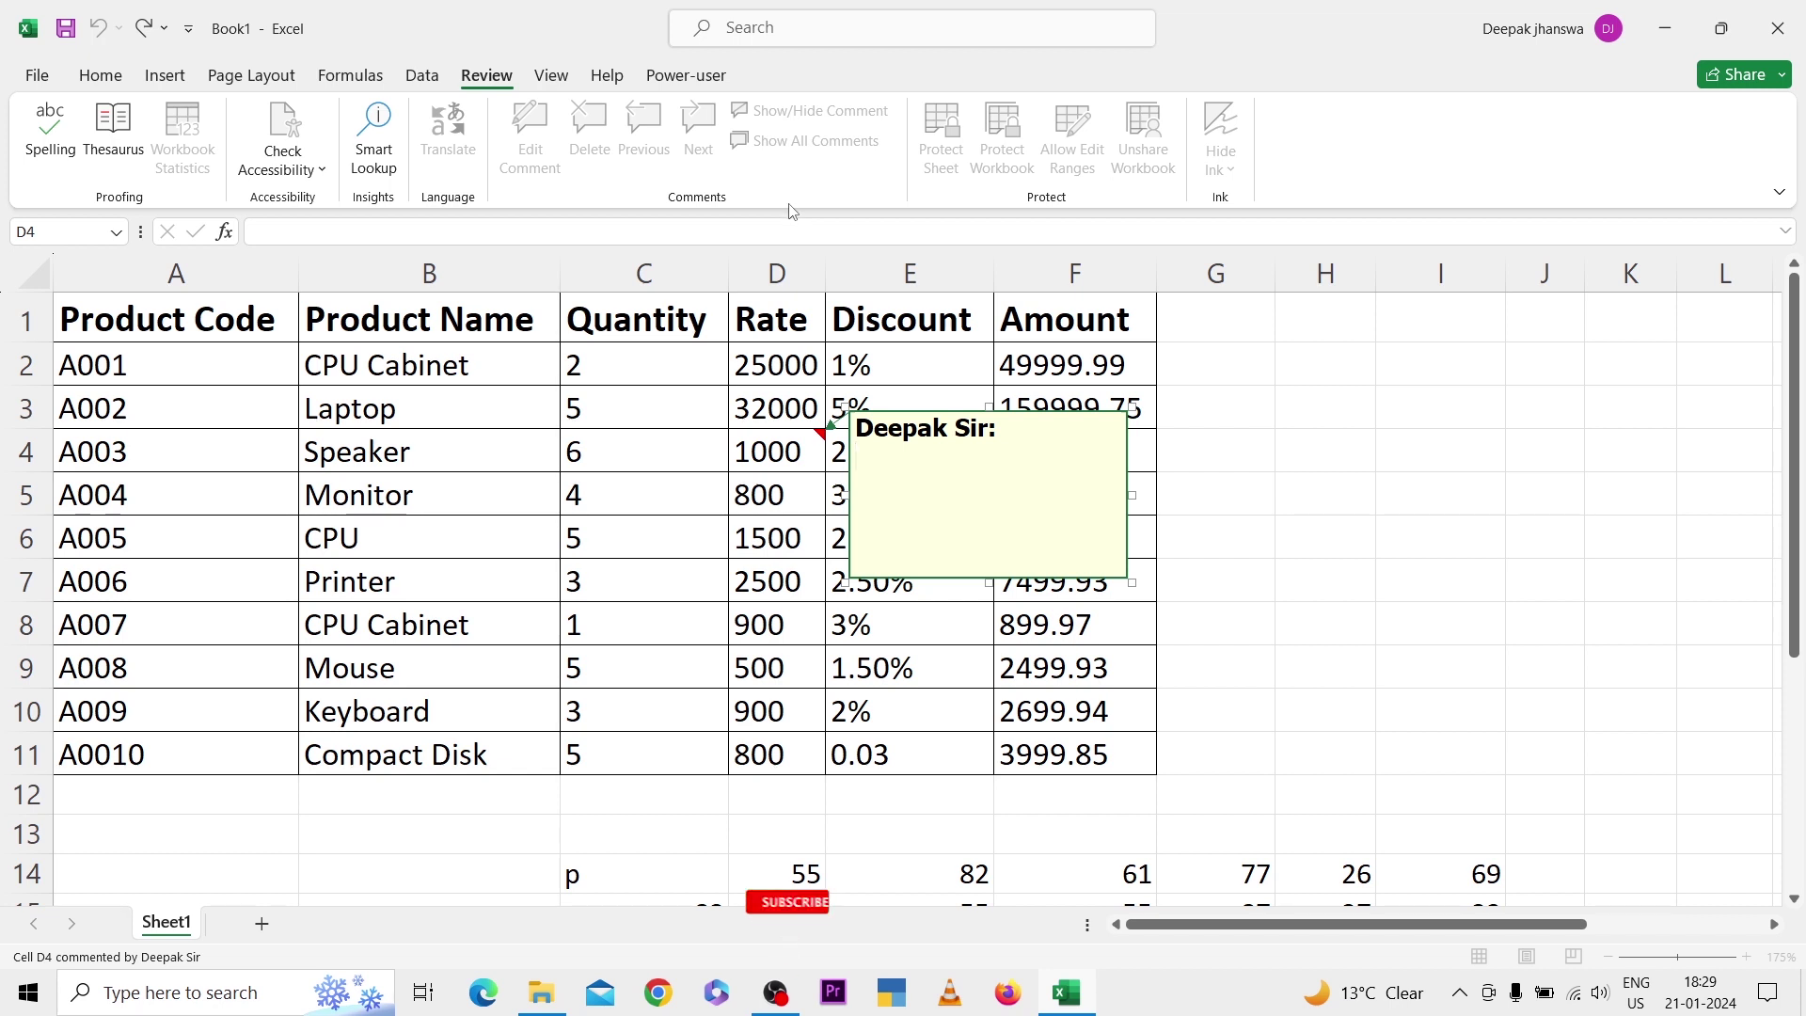
{"action": "type", "text": "T"}
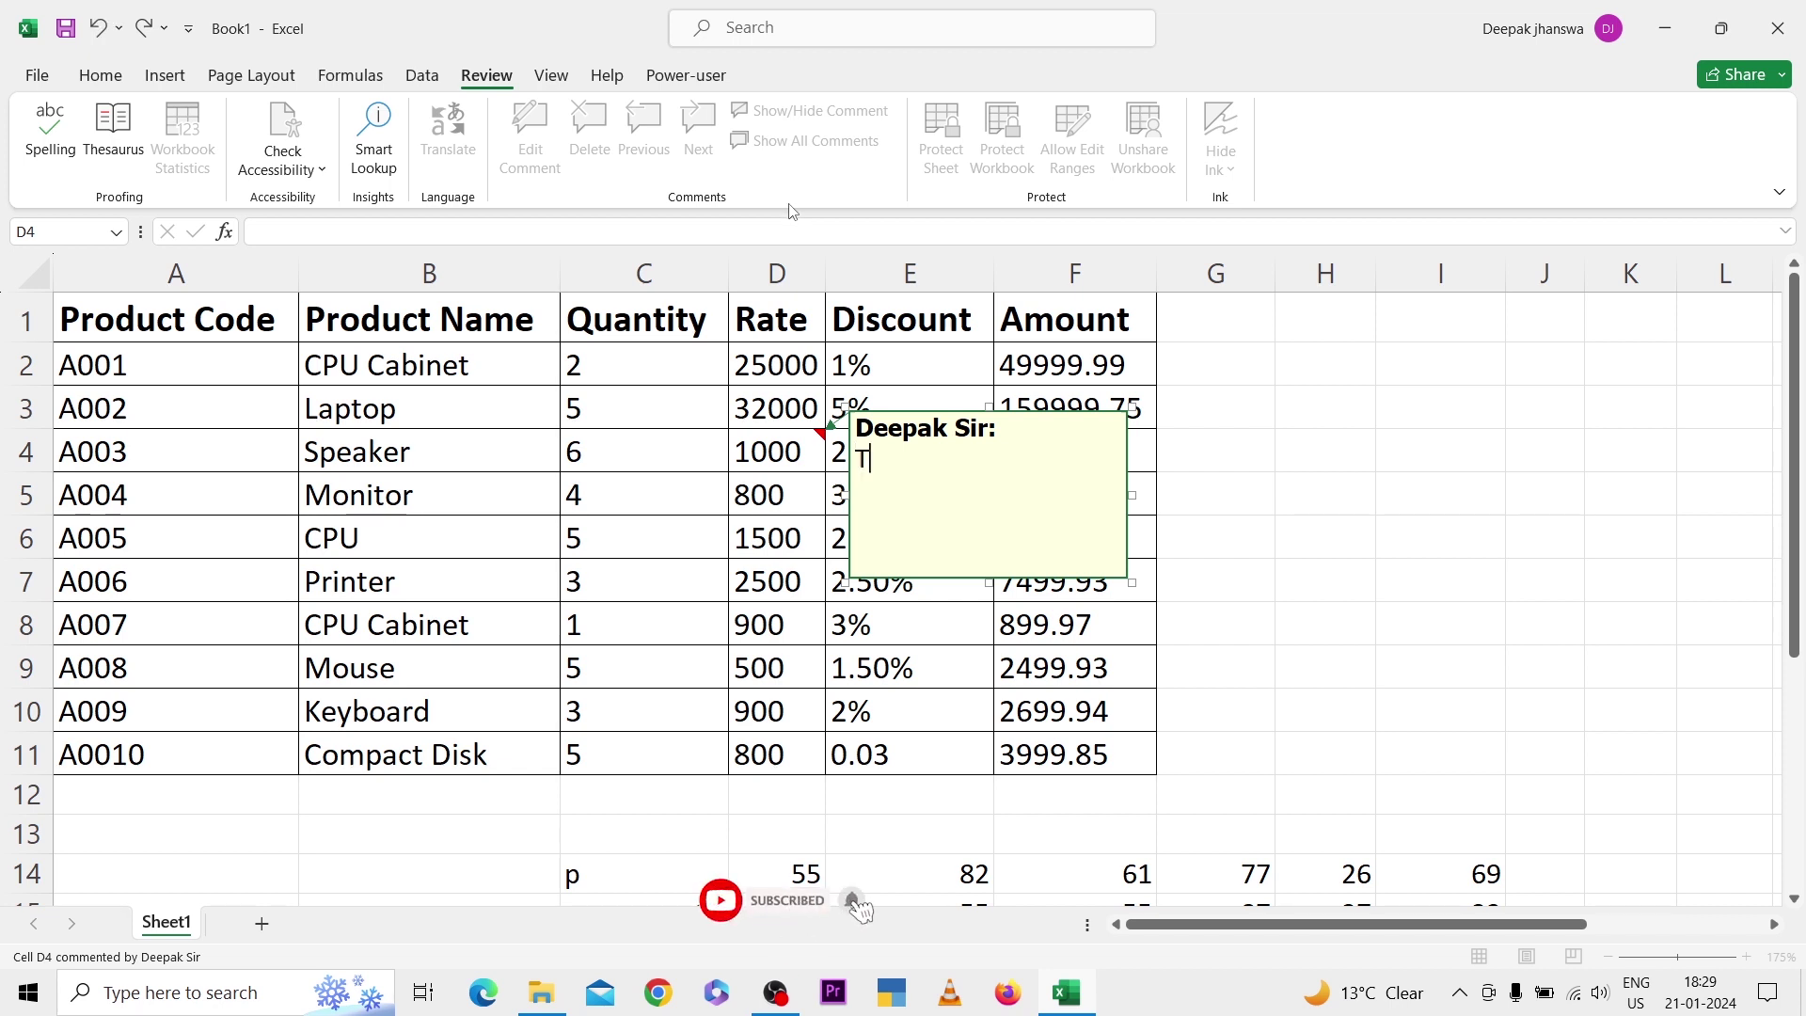
{"action": "type", "text": "his Cell Is "}
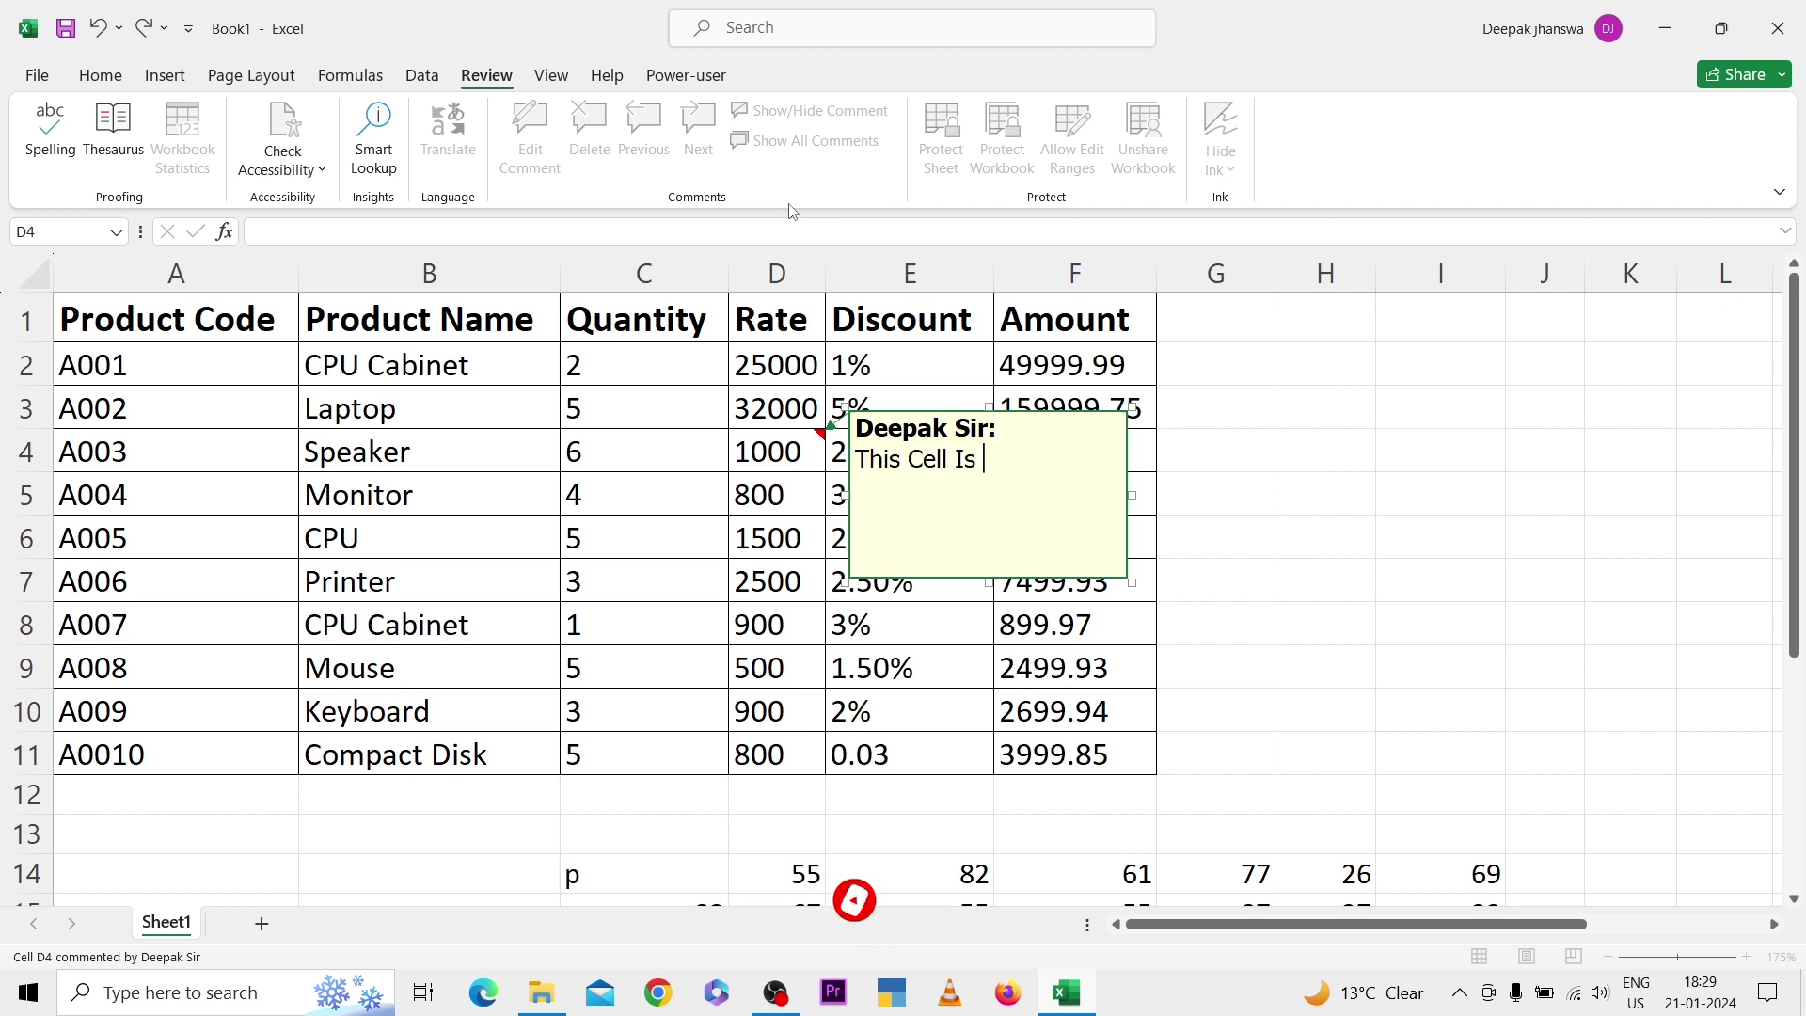
{"action": "type", "text": "Locked"}
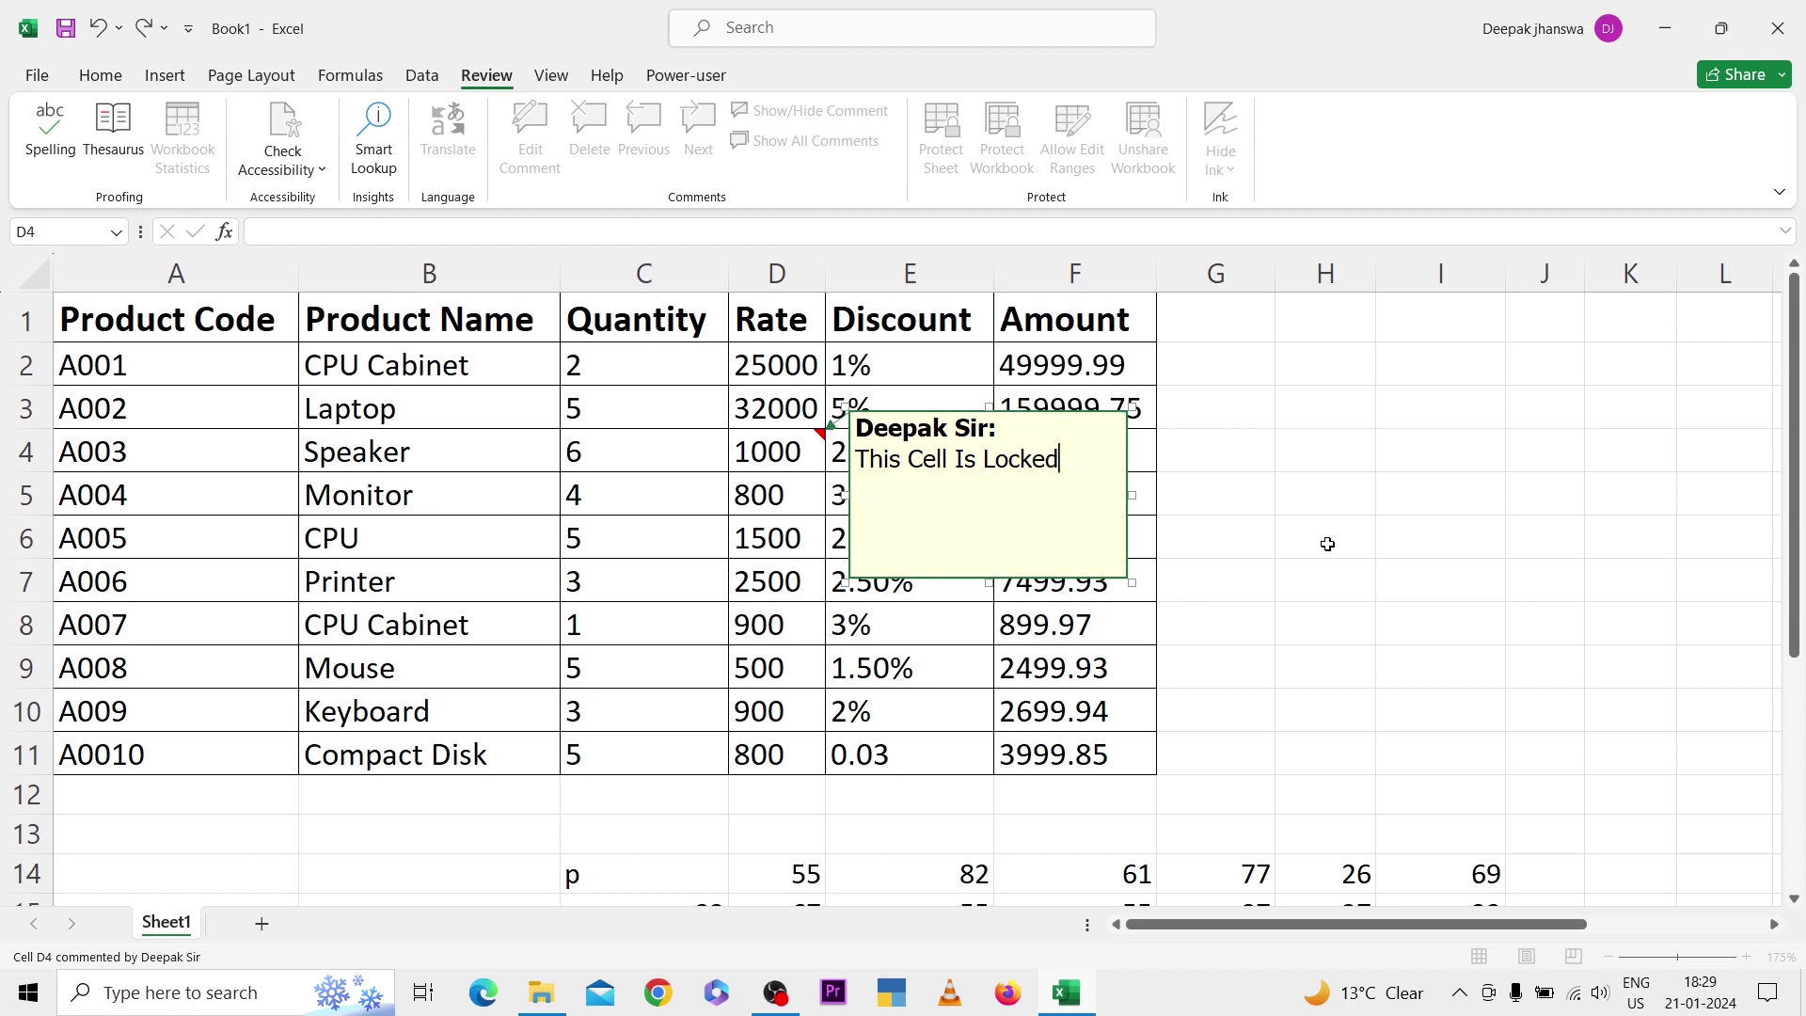
{"action": "left_click", "coordinate": [1265, 487]}
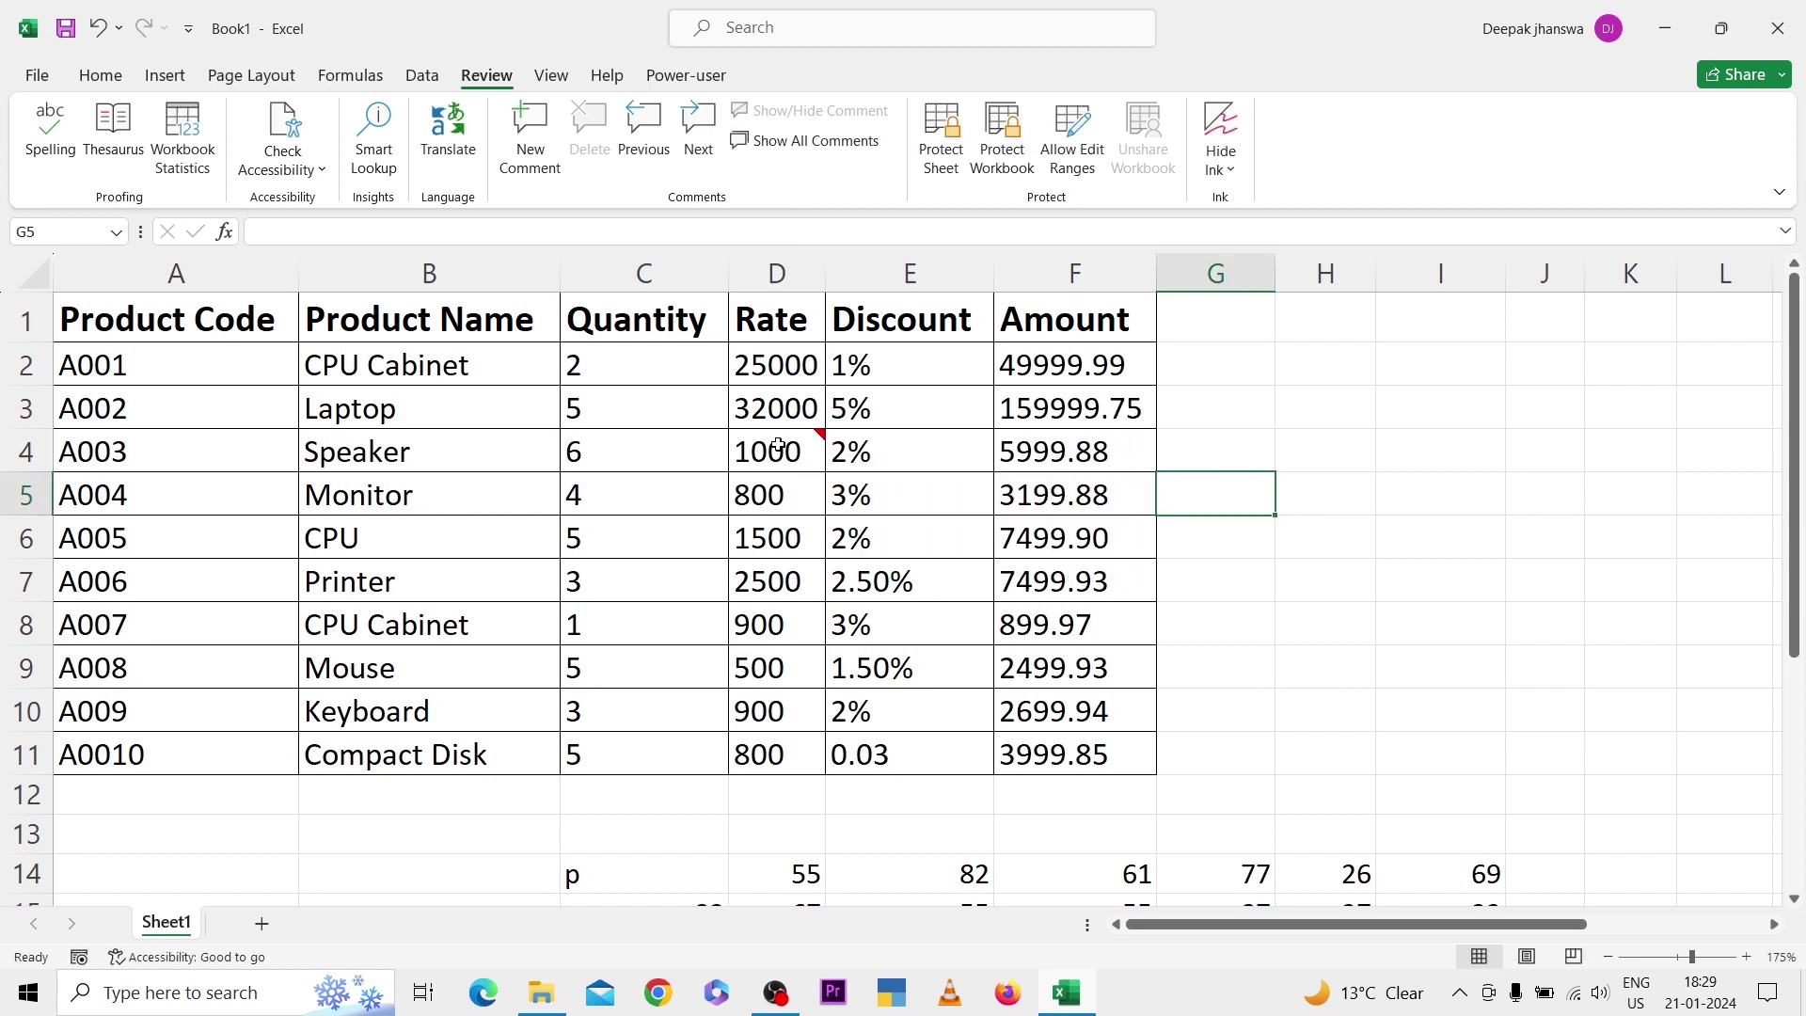
Read the comment on D4, then starting from cell C4, locate the commented cells on the sheet.
{"action": "mouse_move", "coordinate": [796, 455]}
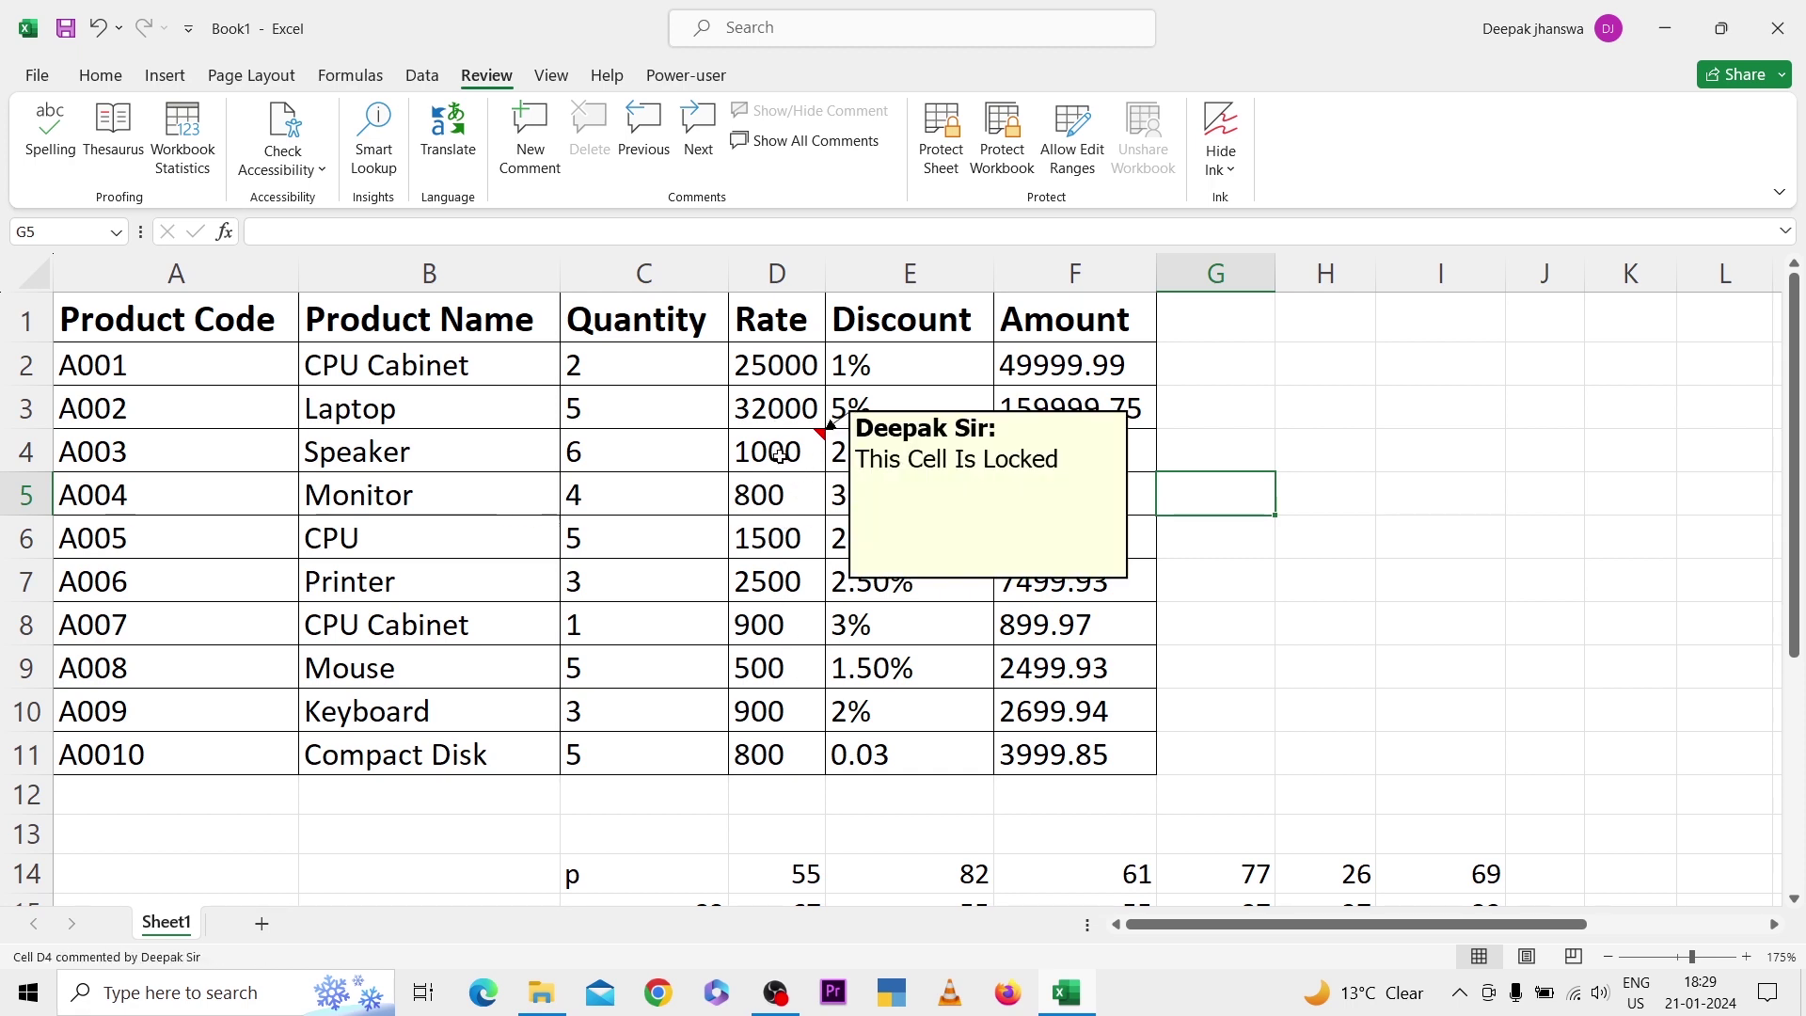
{"action": "left_click", "coordinate": [587, 461]}
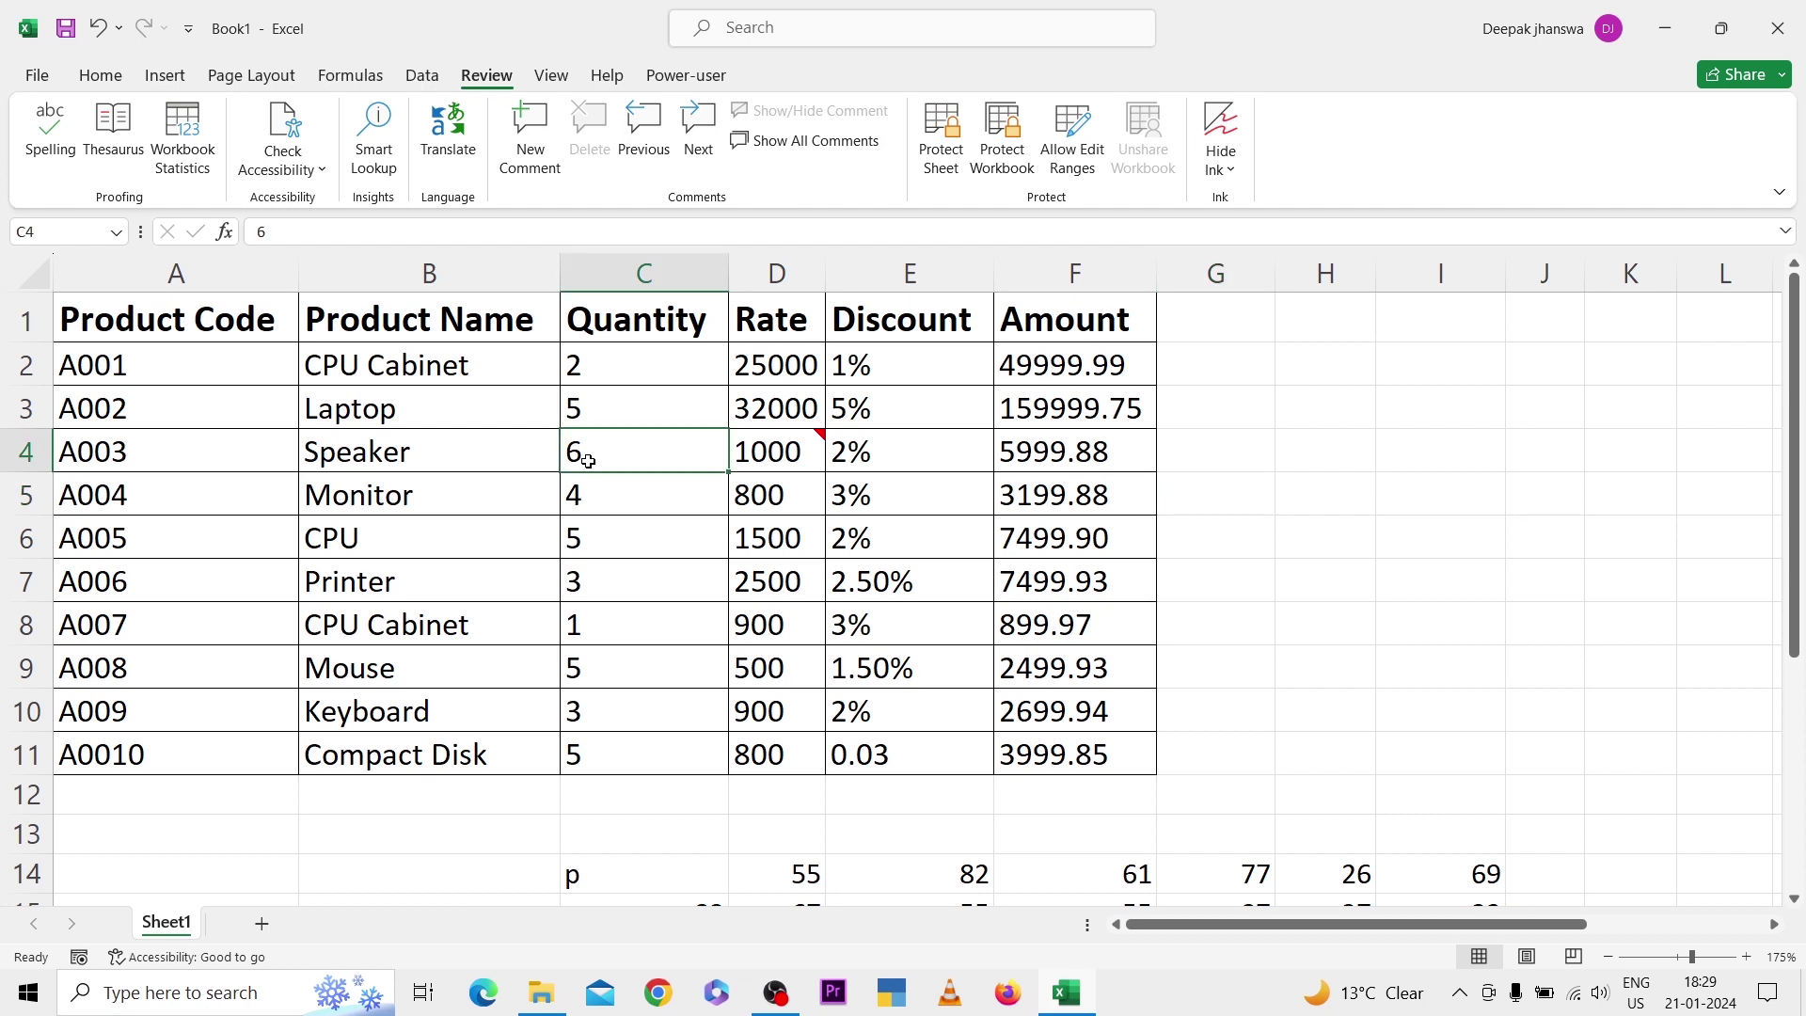
{"action": "left_click", "coordinate": [100, 77]}
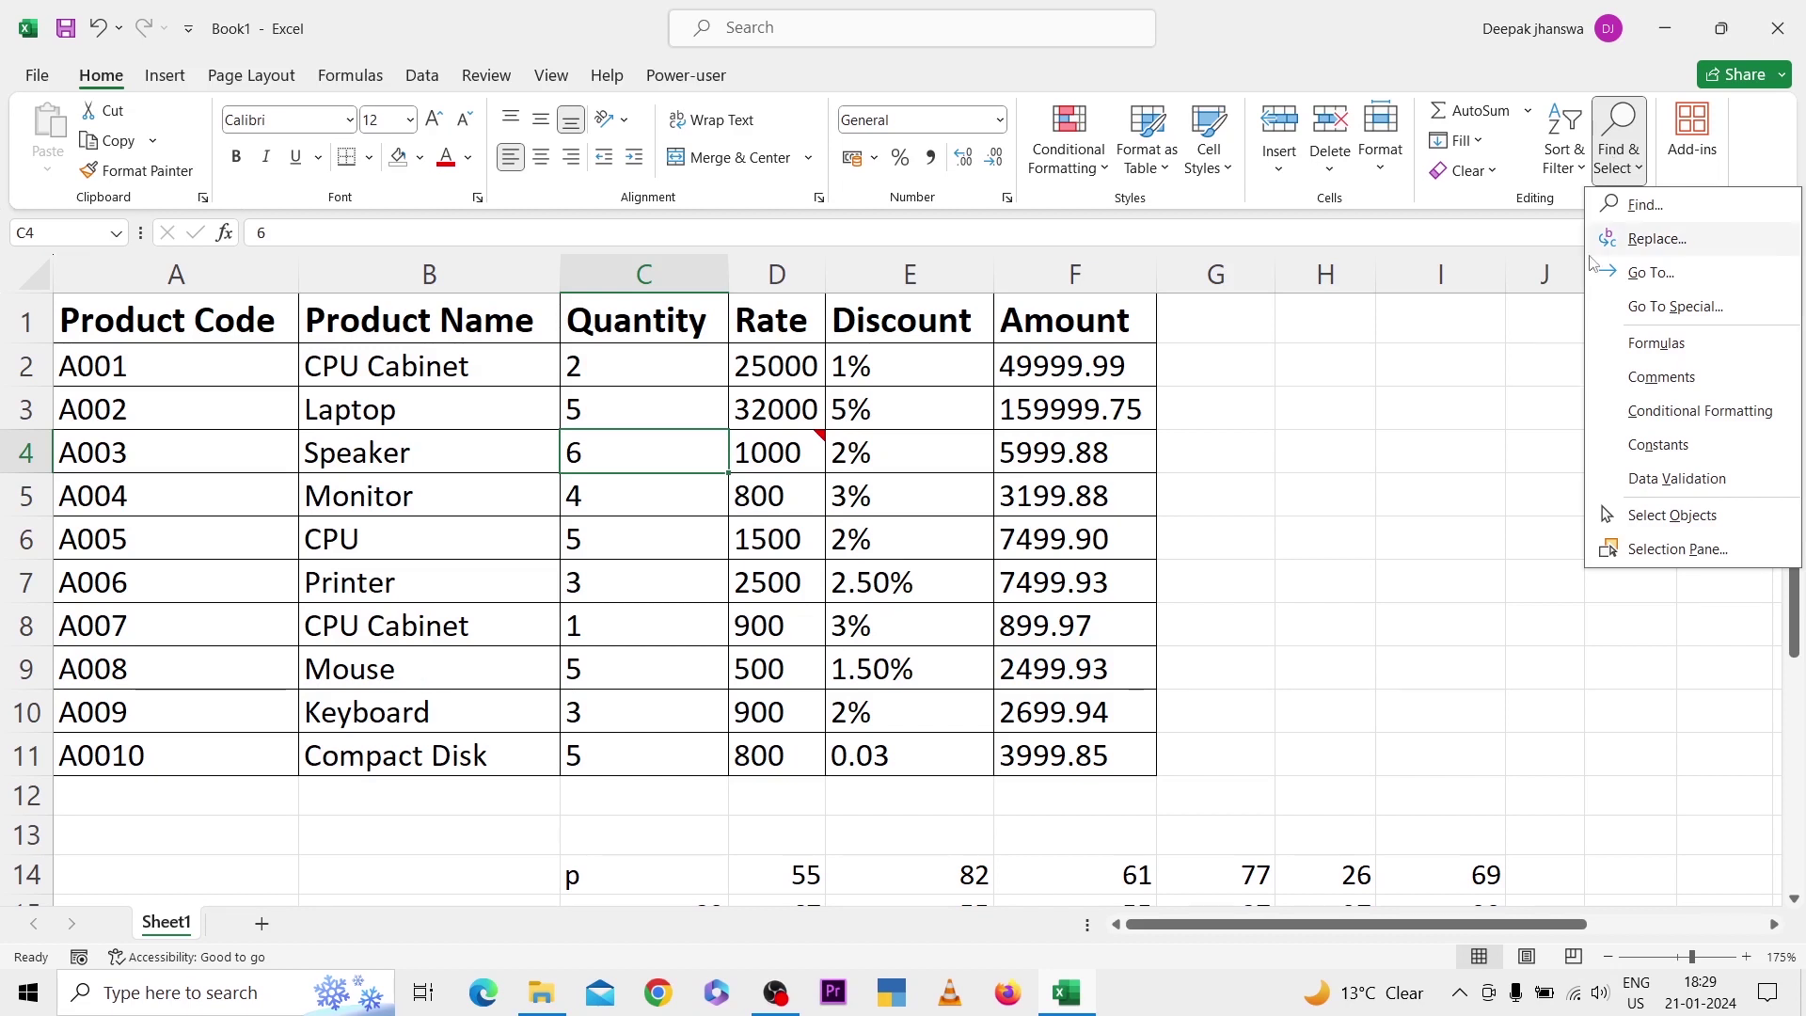
{"action": "left_click", "coordinate": [1619, 378]}
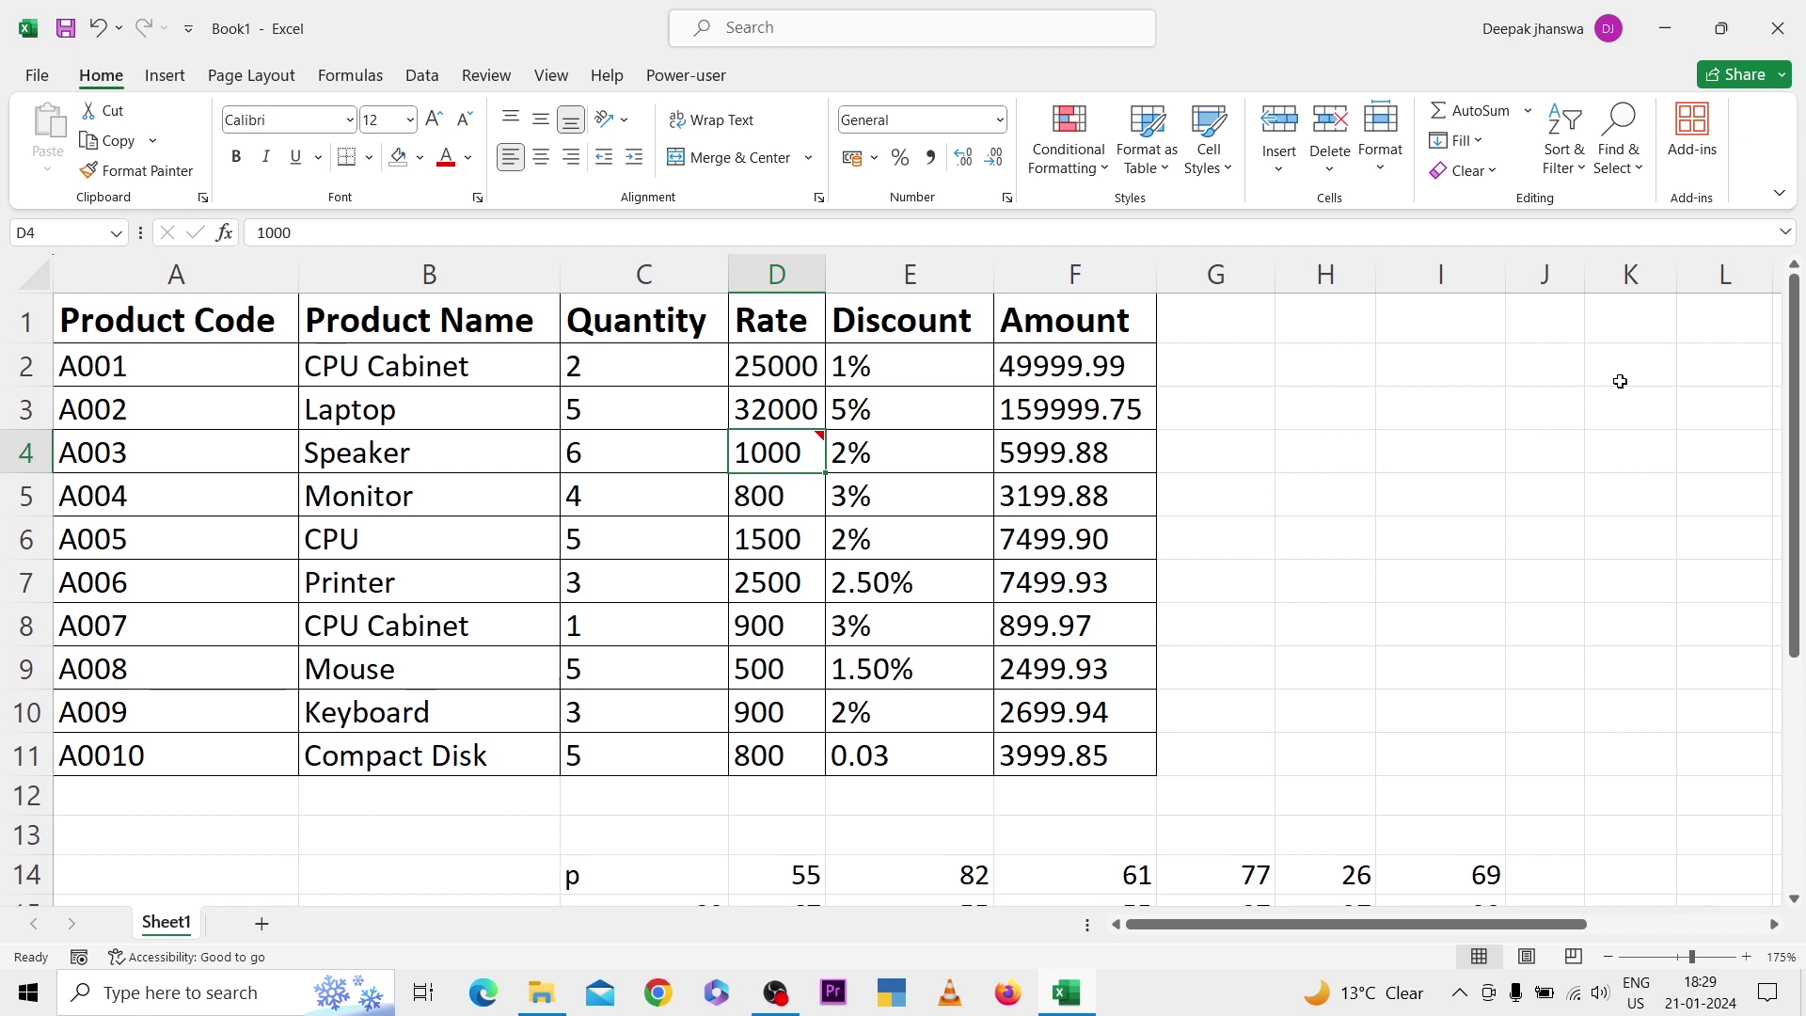
Highlight Quantity values in C2:C11 greater than 3.5 using Light Red Fill with Dark Red Text conditional formatting.
{"action": "left_click", "coordinate": [1618, 141]}
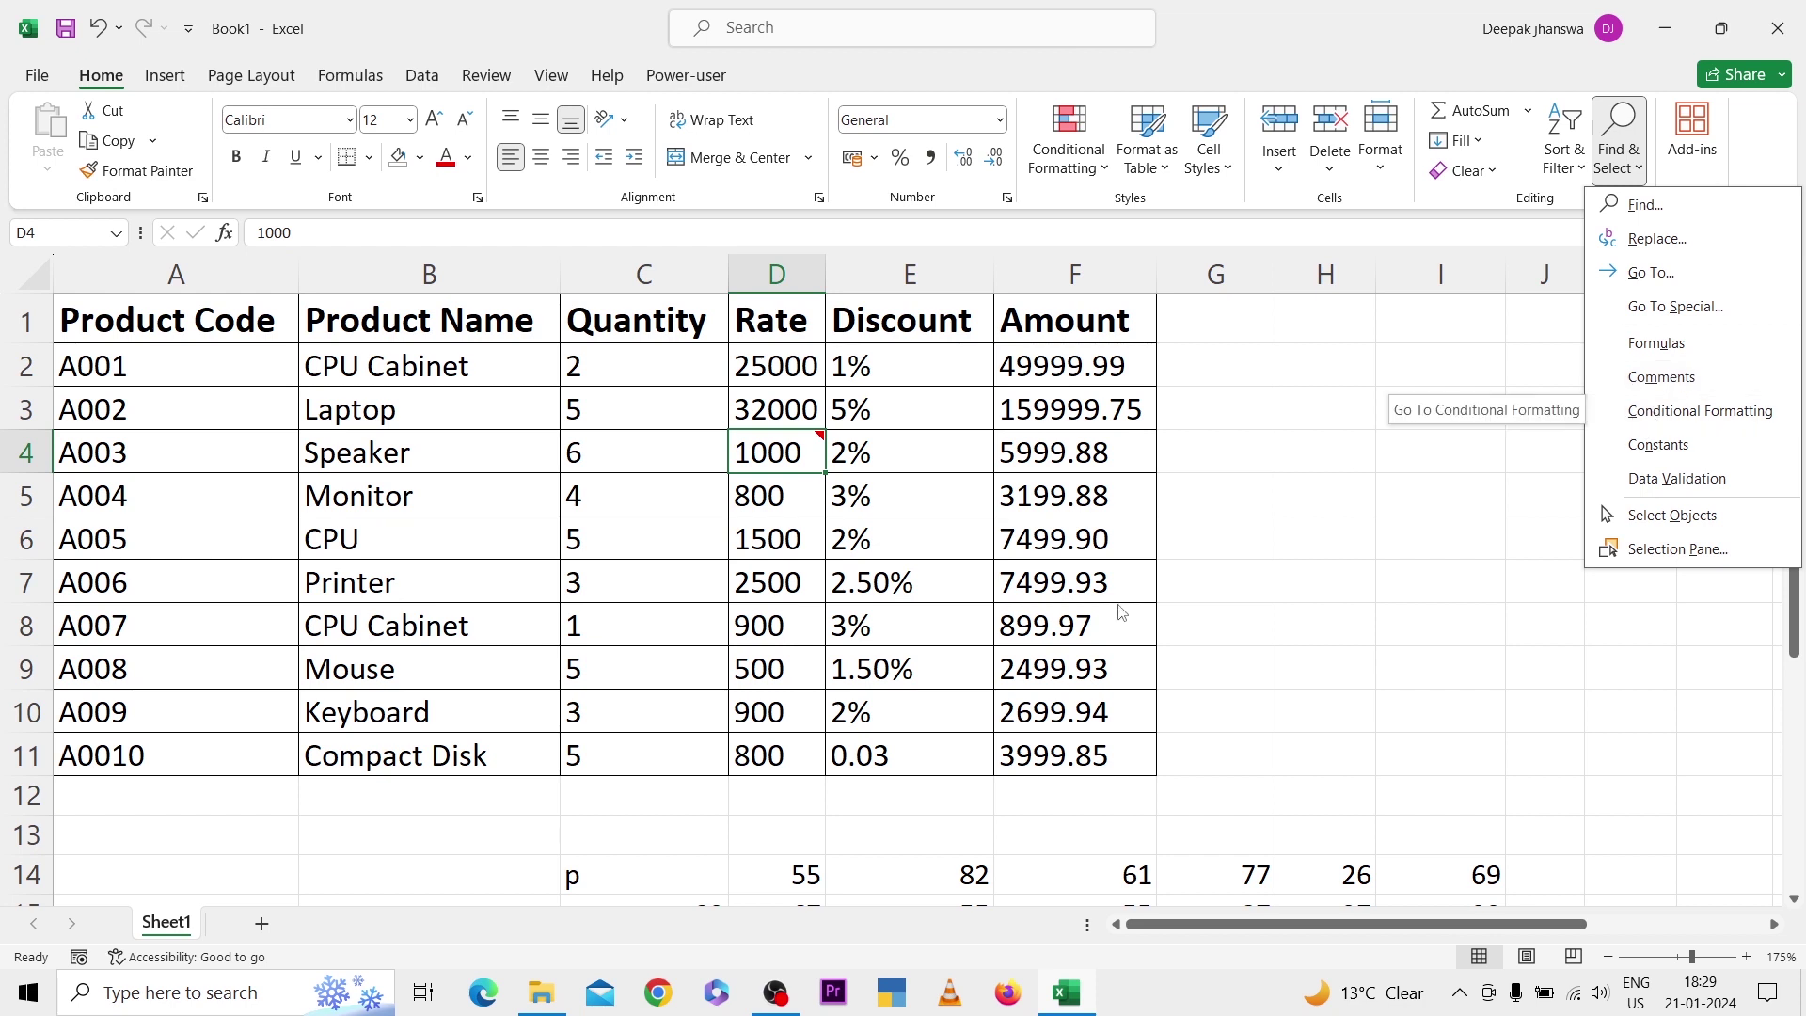
{"action": "left_click", "coordinate": [614, 364]}
{"action": "left_click", "coordinate": [614, 364]}
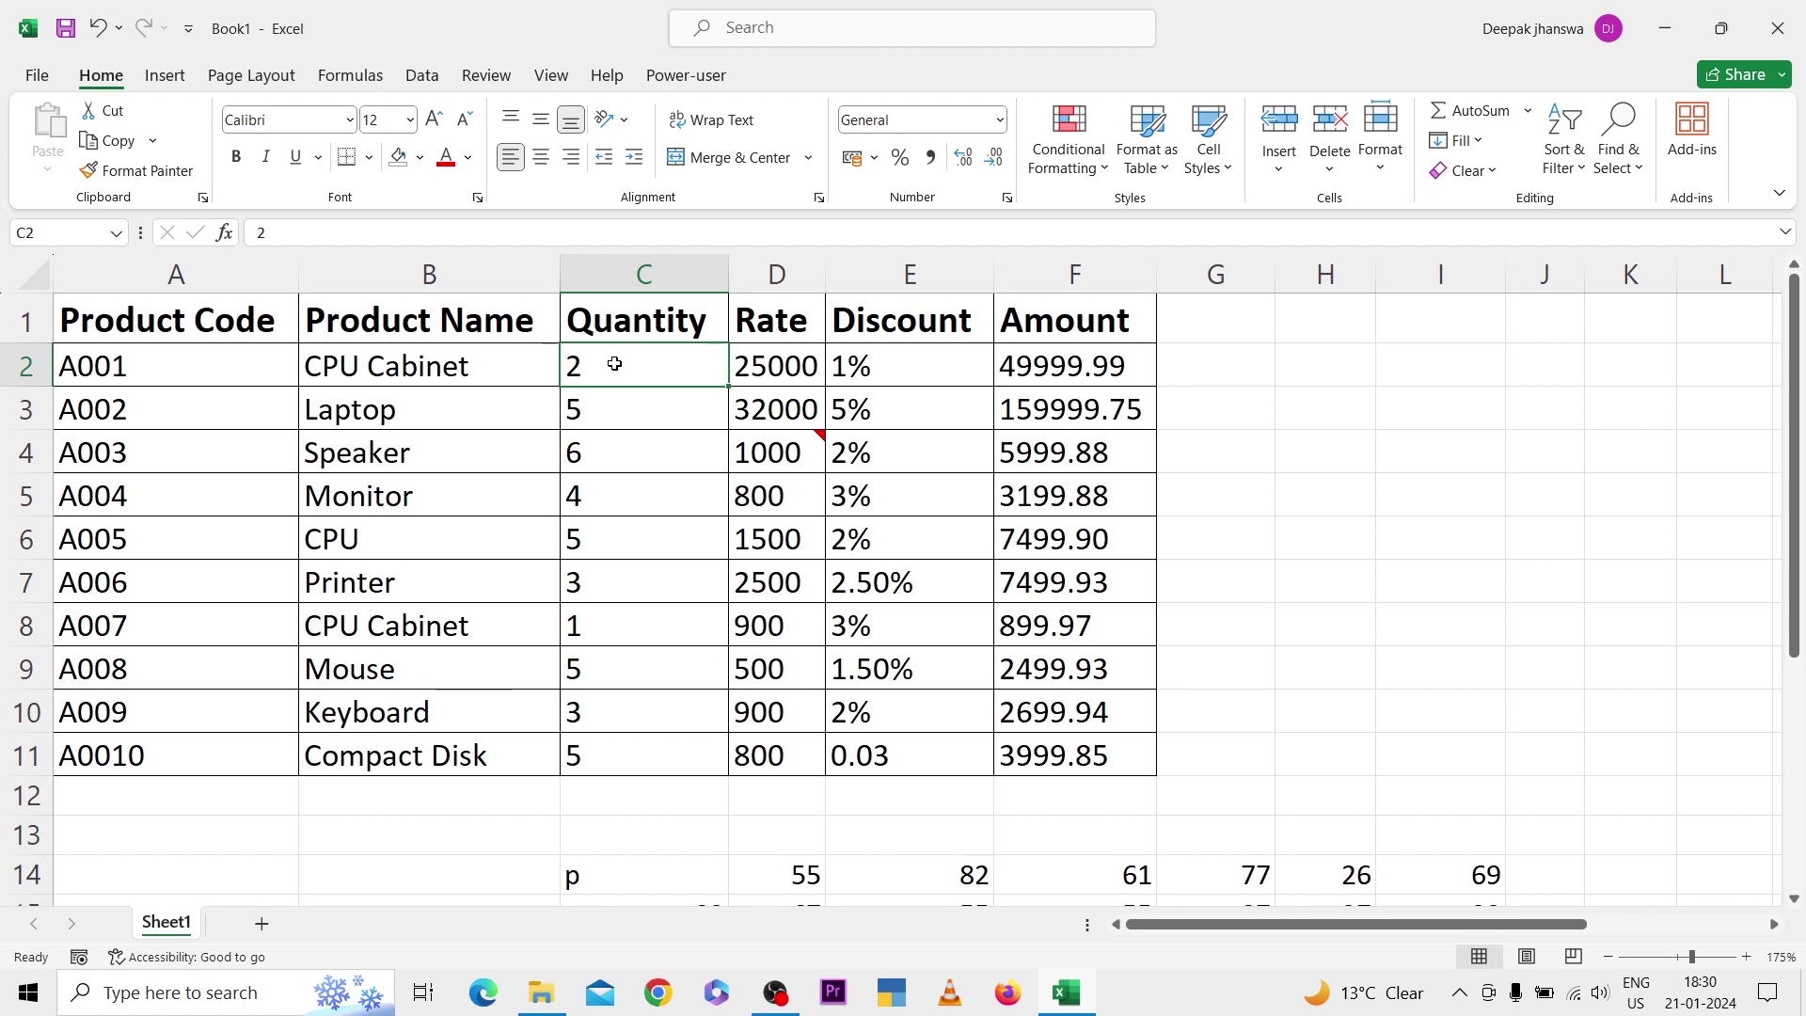
{"action": "key", "text": "ctrl+shift+Down"}
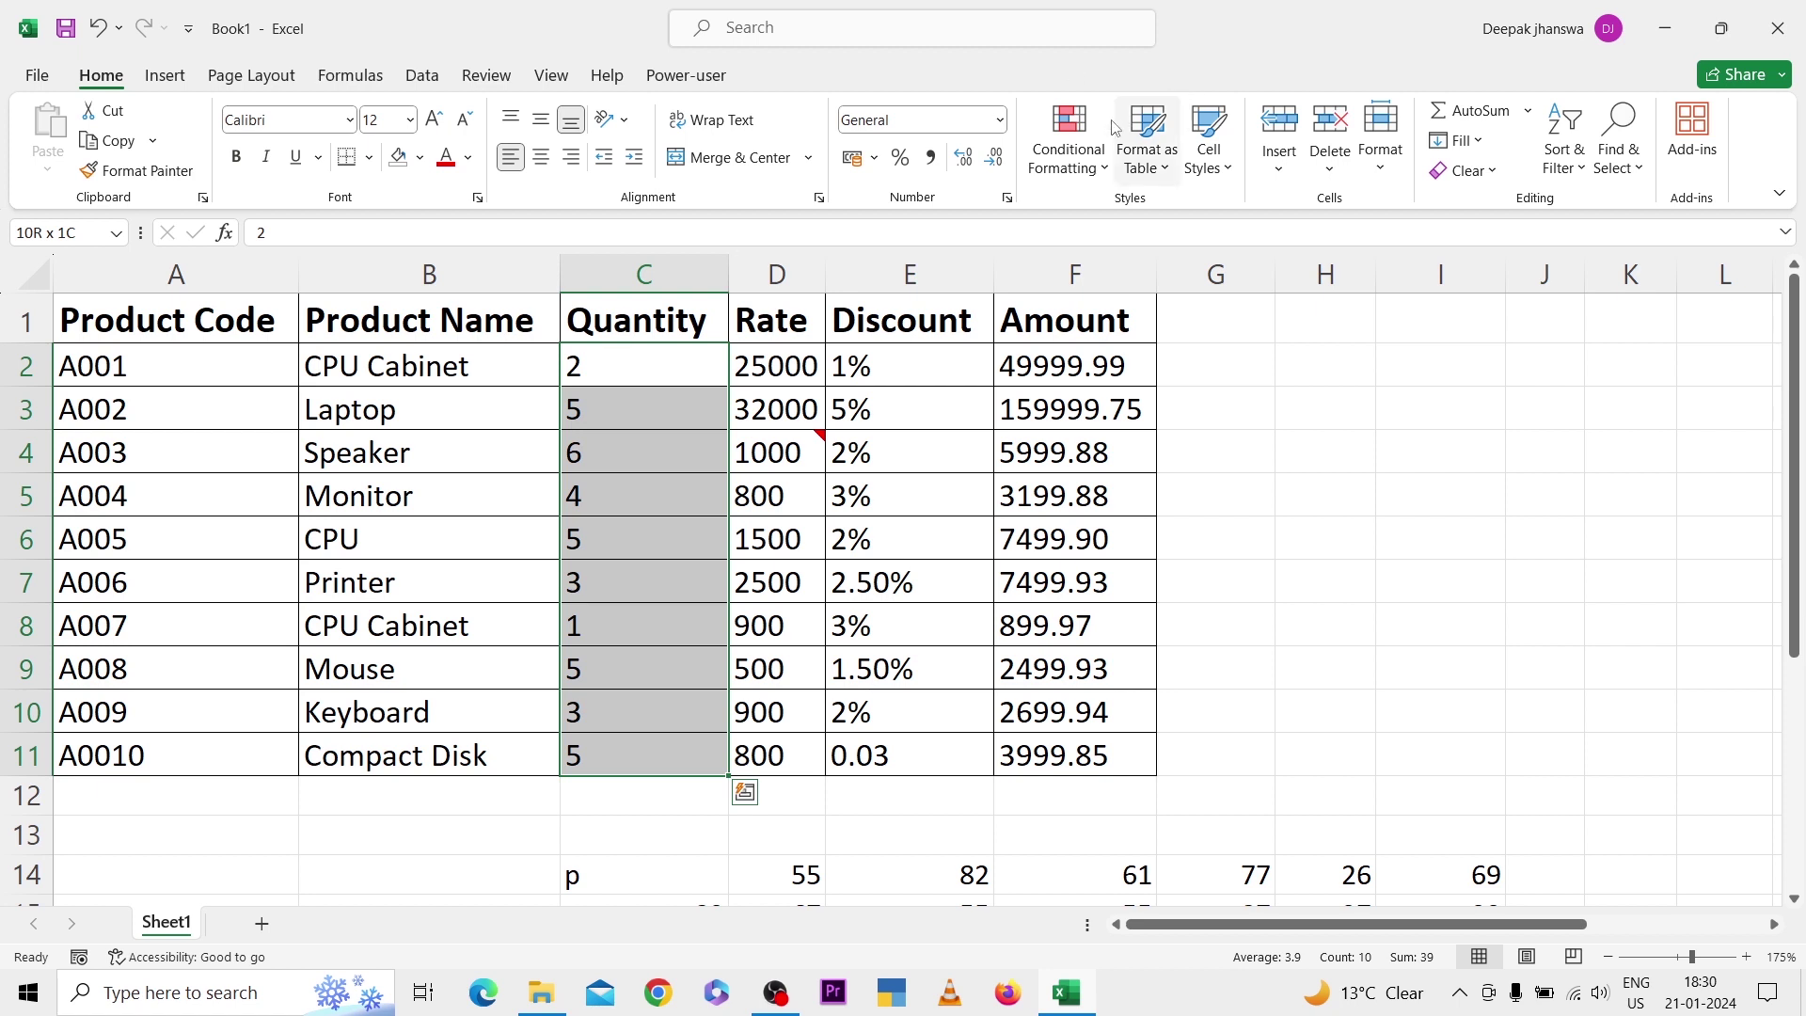
{"action": "left_click", "coordinate": [1069, 155]}
{"action": "mouse_move", "coordinate": [1128, 218]}
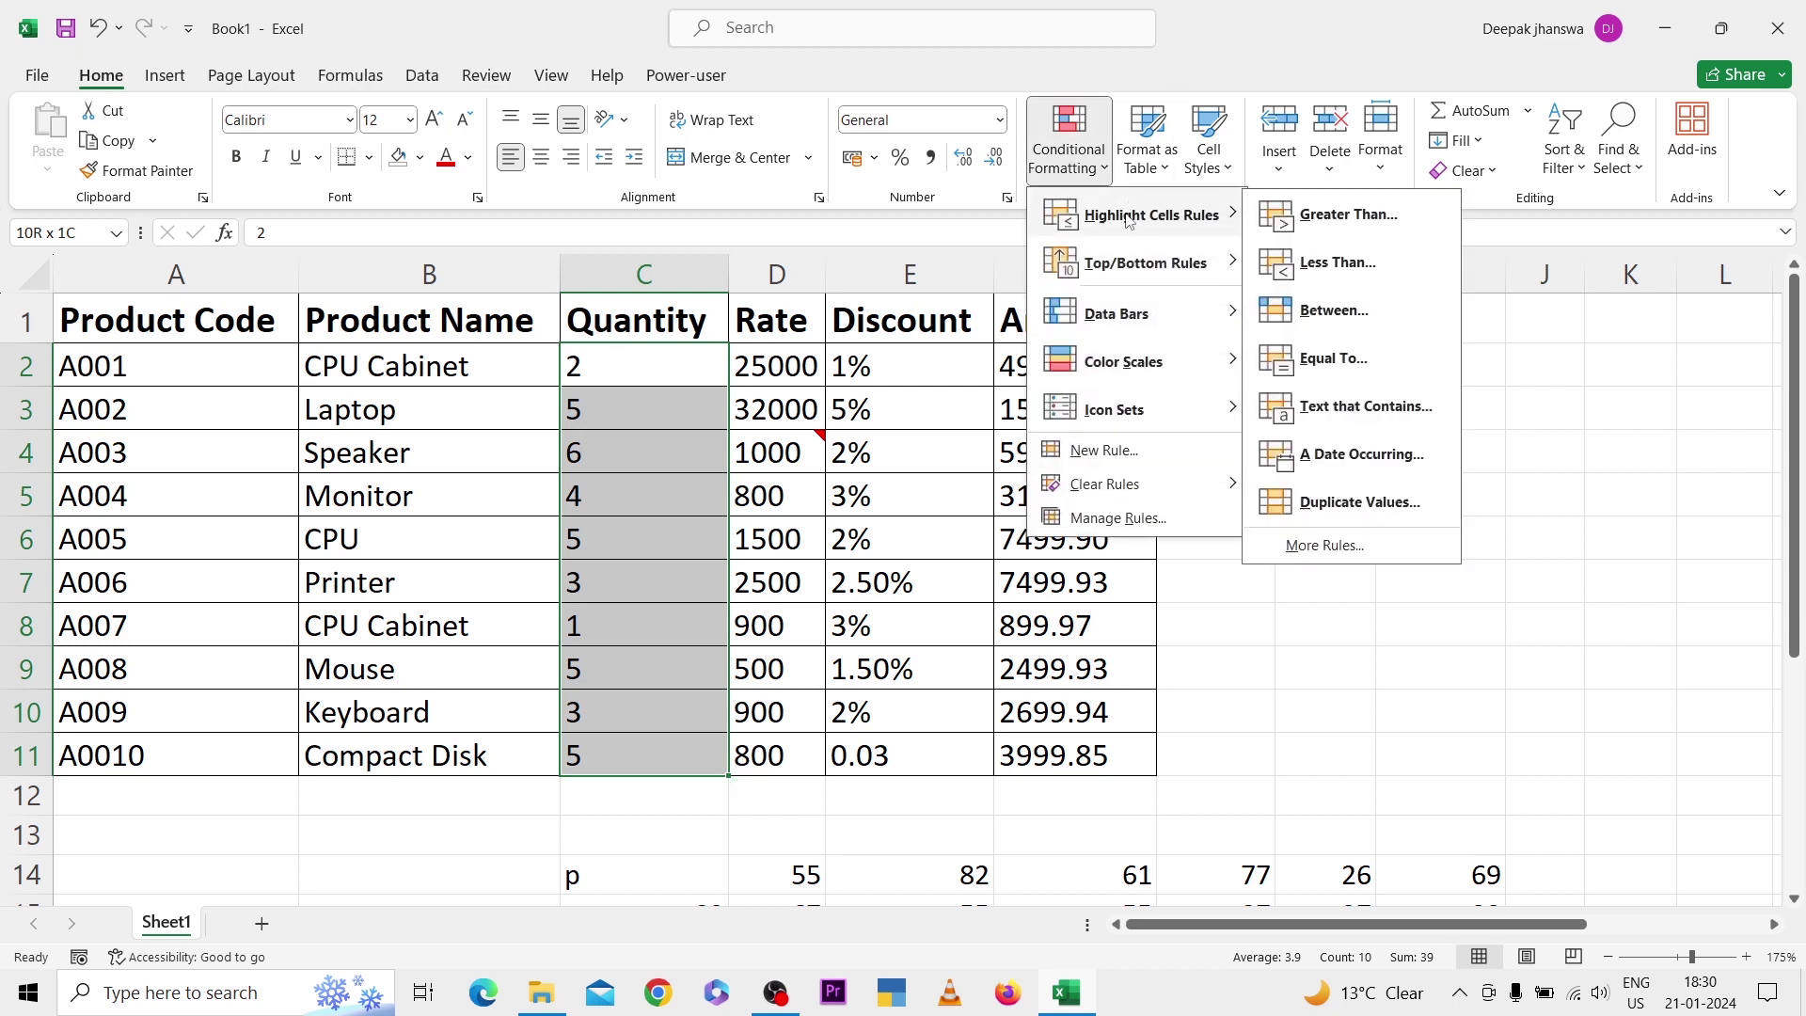
{"action": "left_click", "coordinate": [1342, 222]}
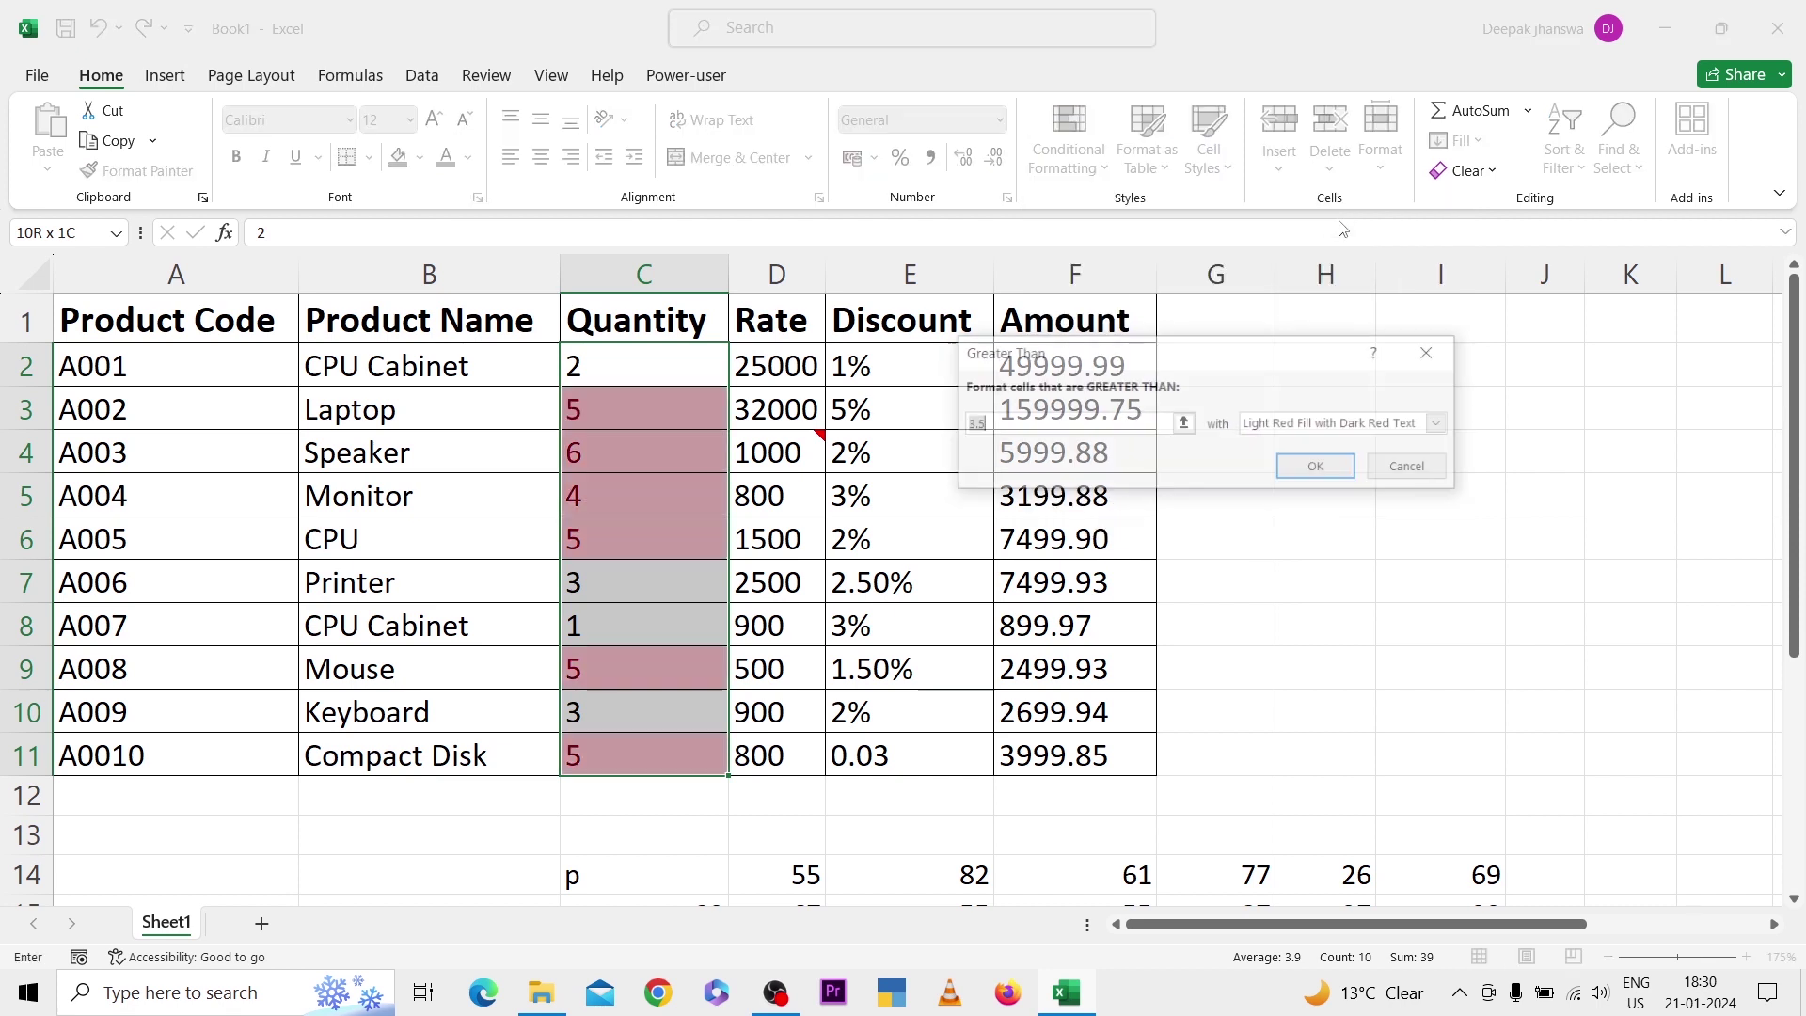
{"action": "left_click", "coordinate": [1318, 468]}
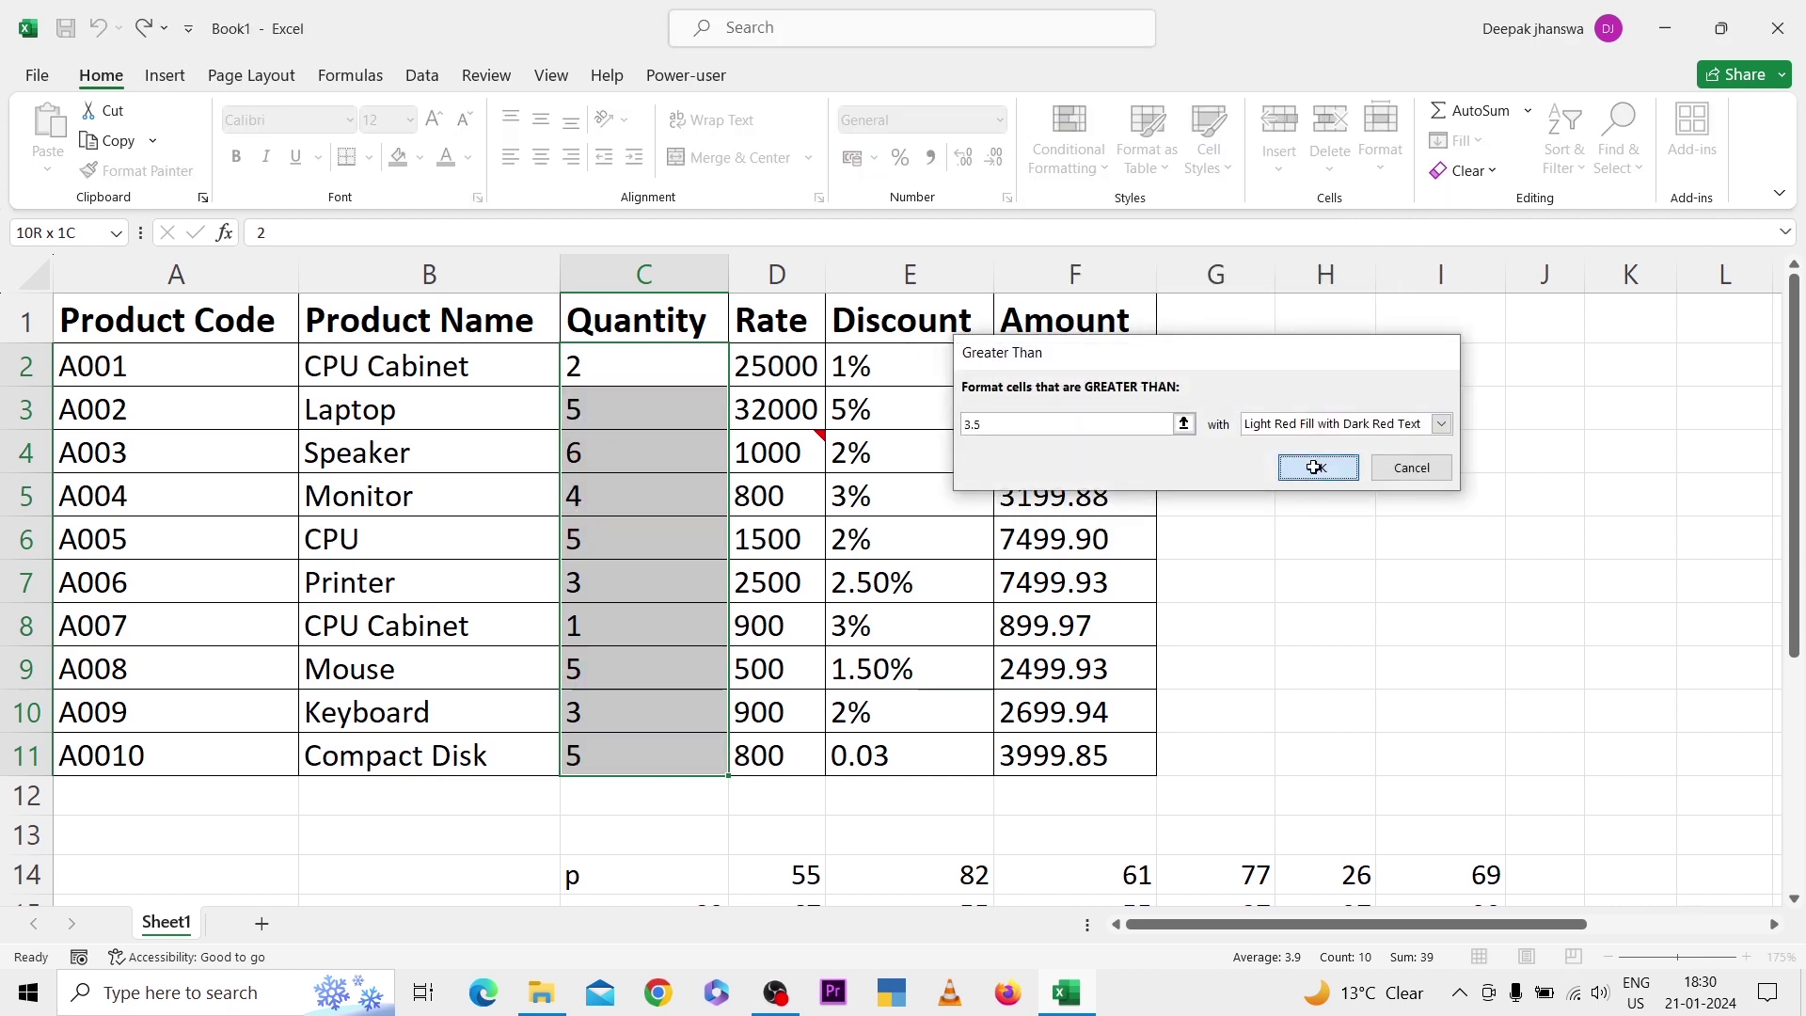
{"action": "left_click", "coordinate": [1131, 498]}
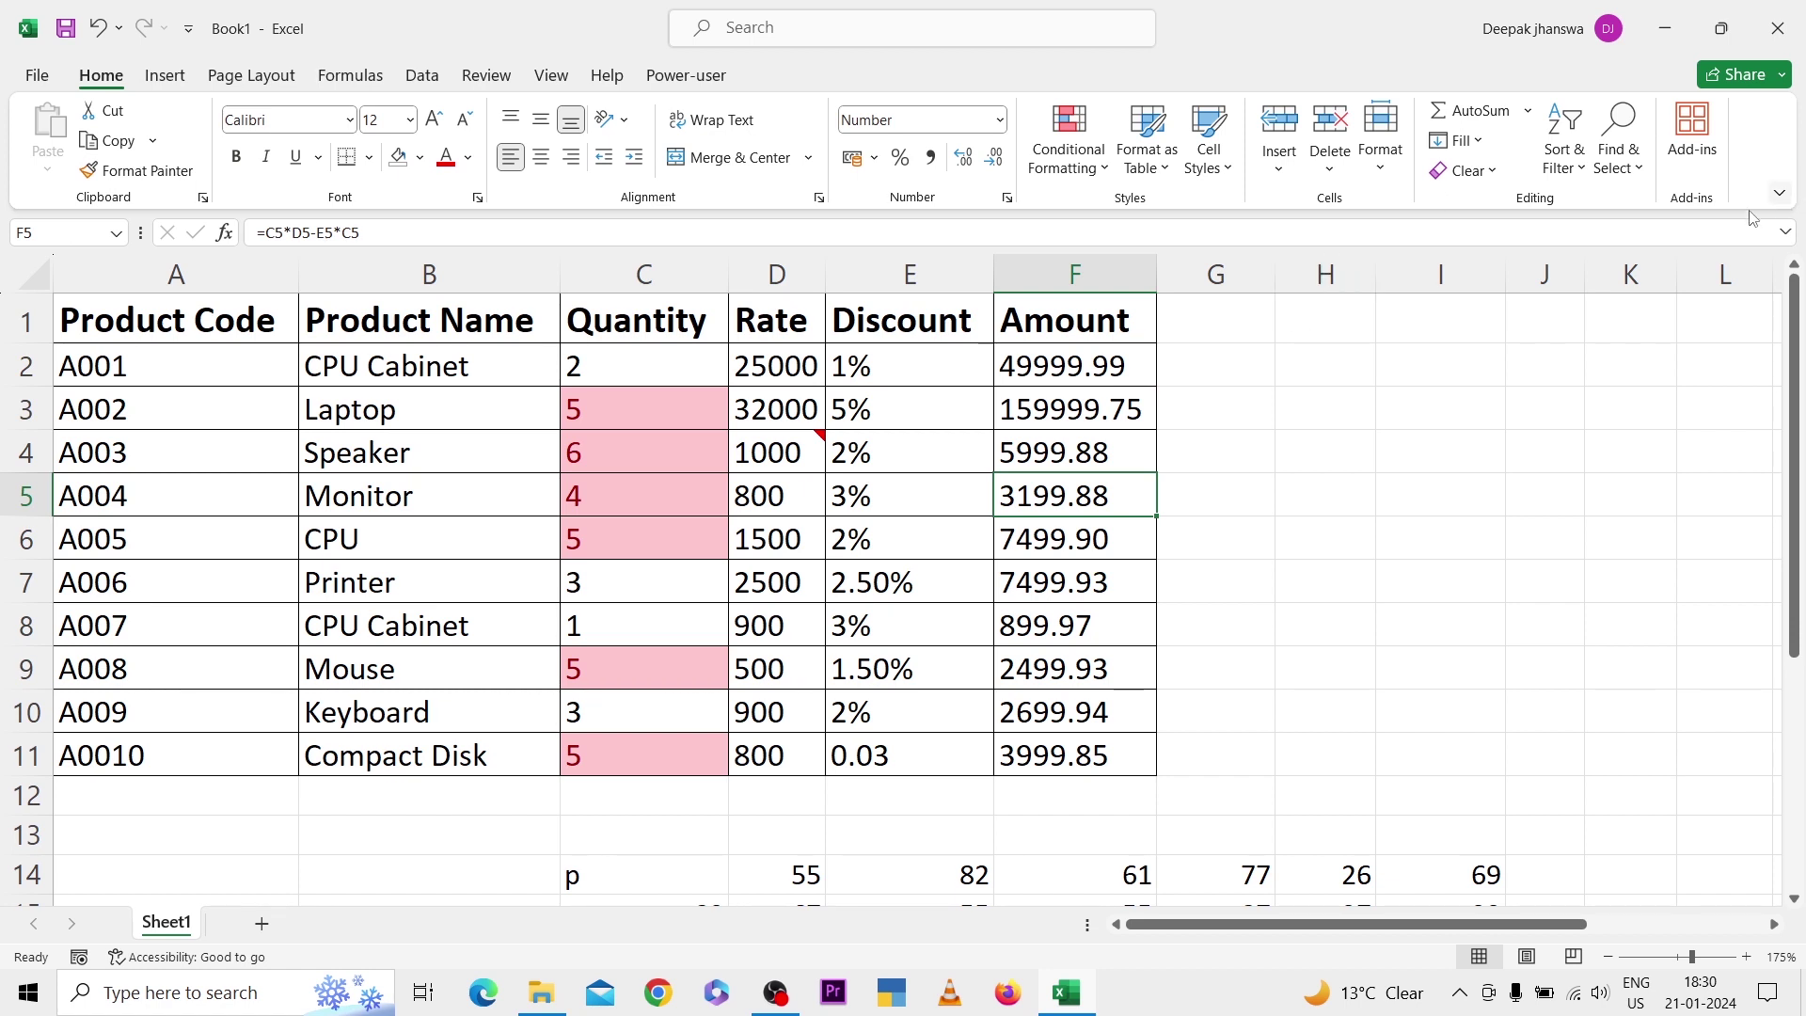
Select all cells on the sheet that have conditional formatting, then drop the selection.
{"action": "left_click", "coordinate": [1629, 158]}
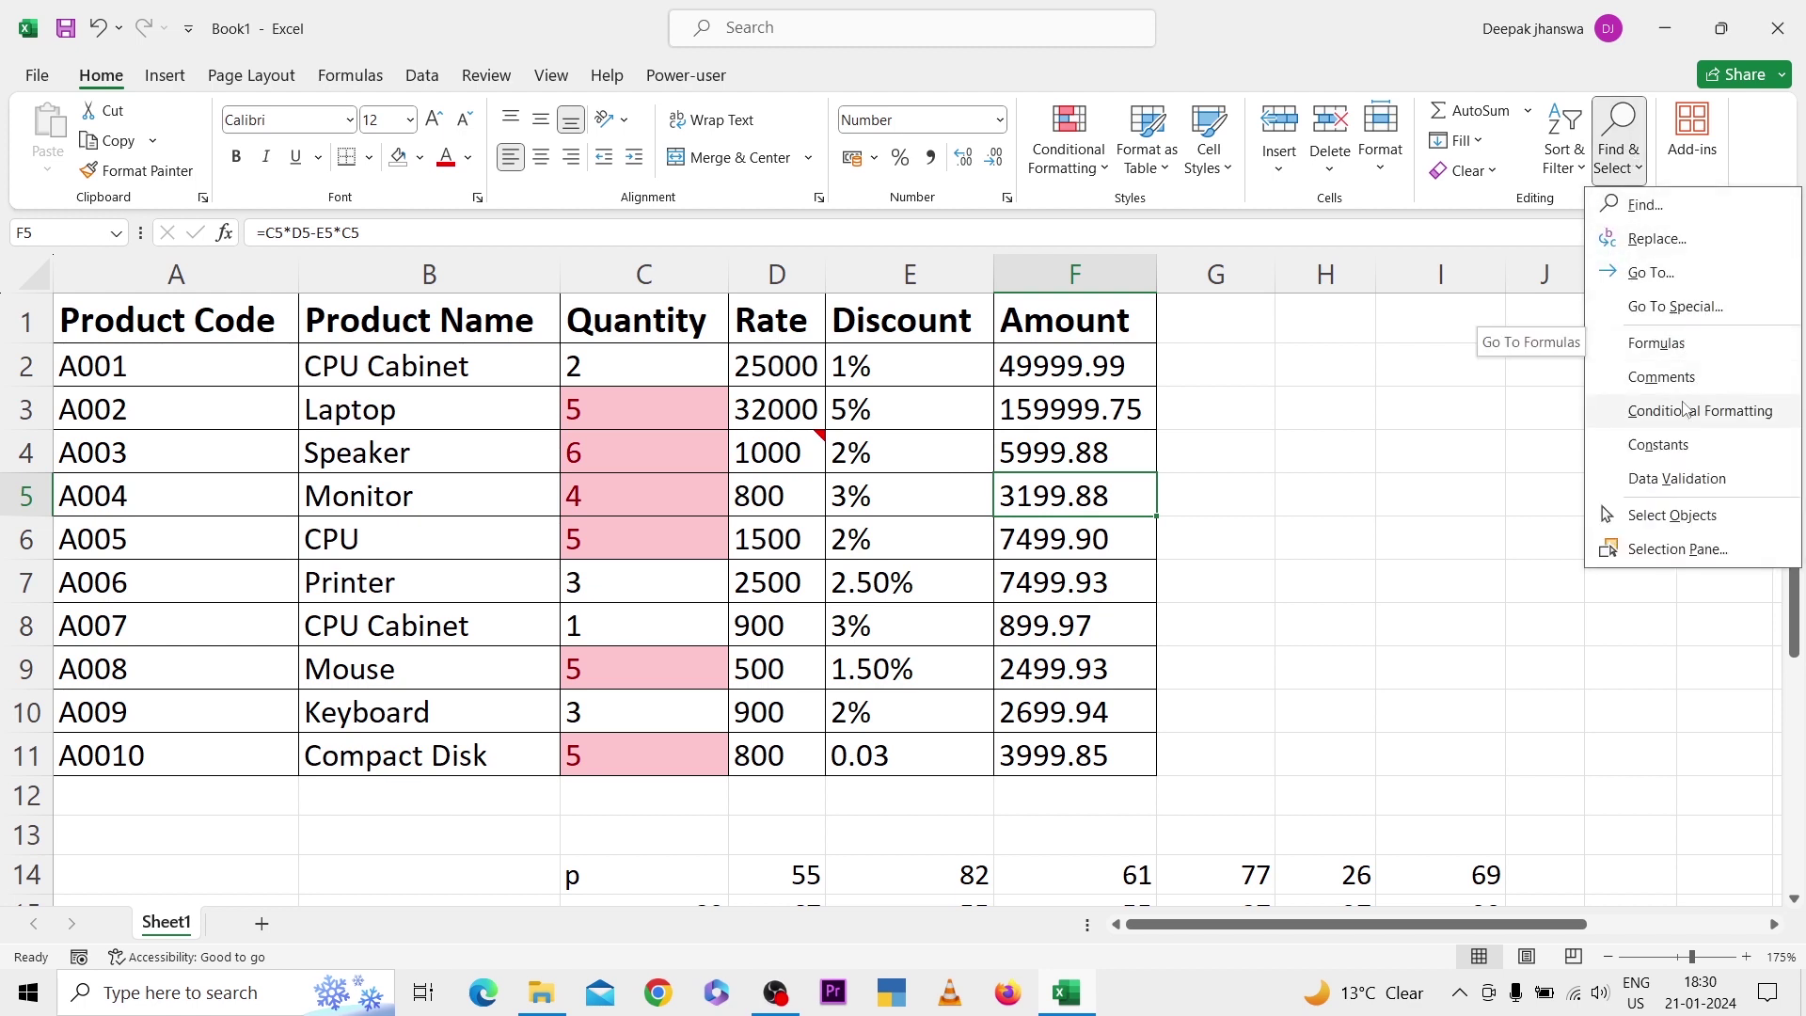
{"action": "left_click", "coordinate": [1654, 410]}
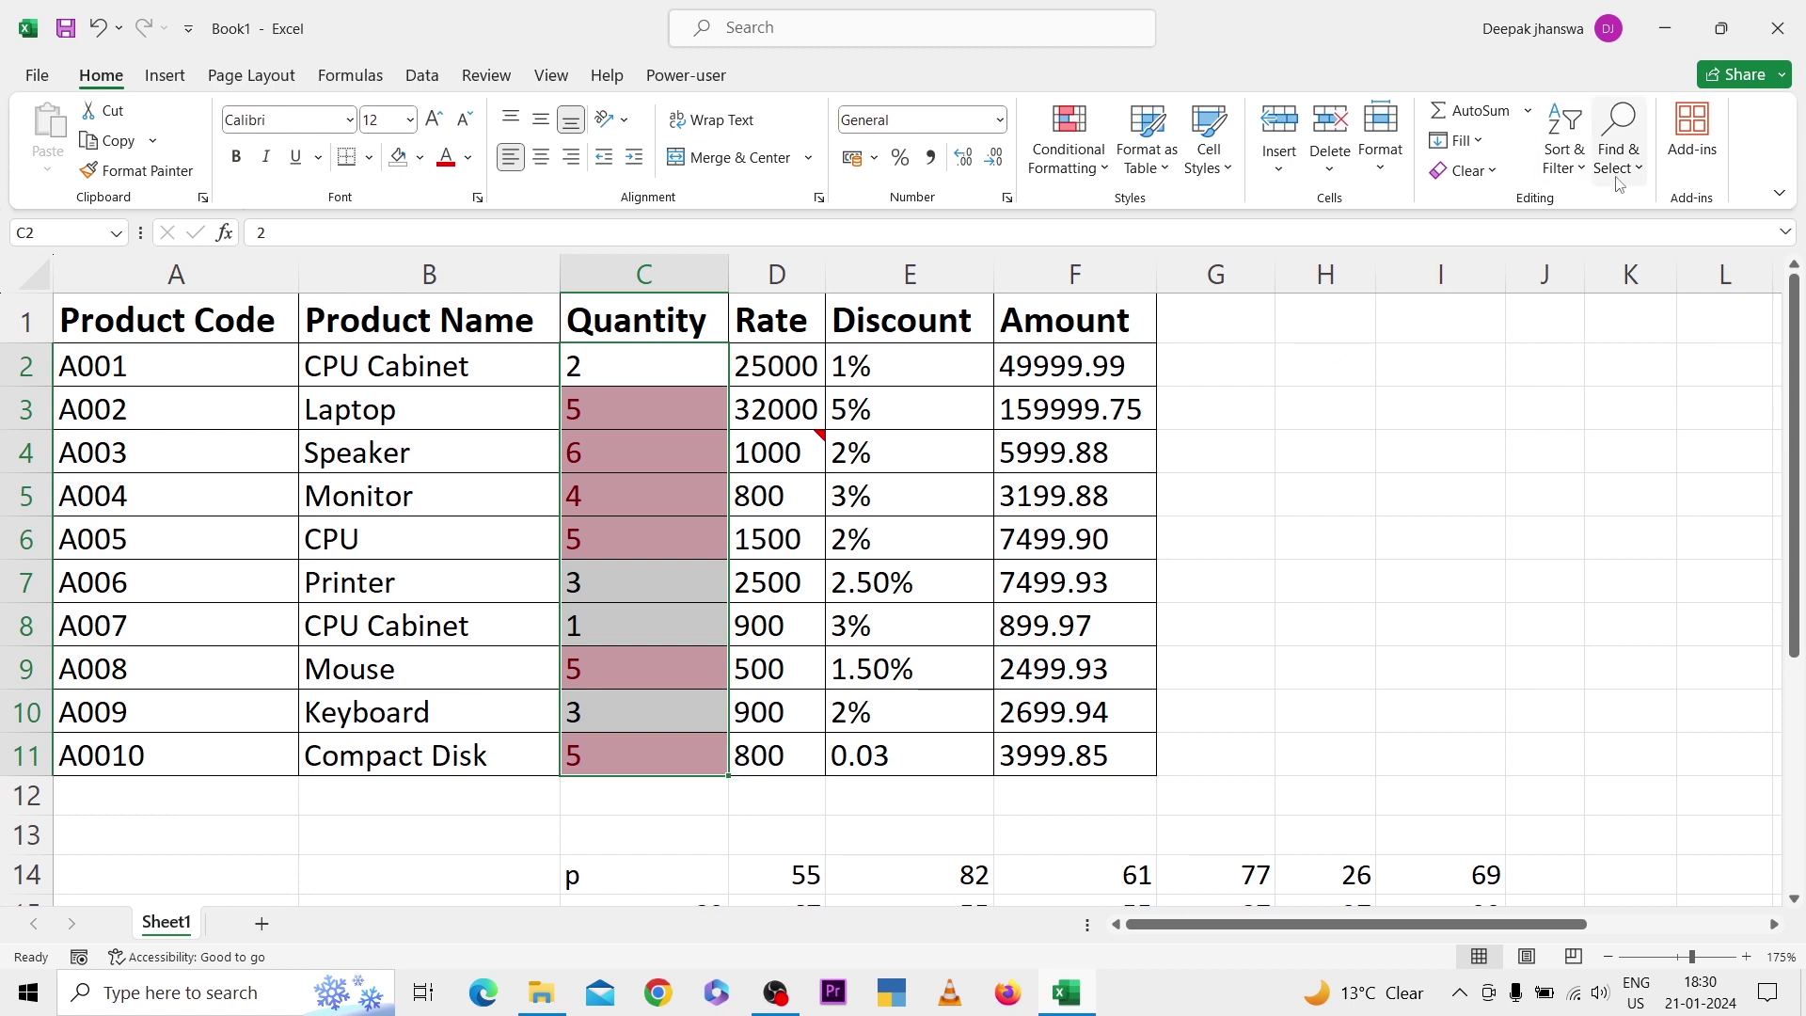
{"action": "left_click", "coordinate": [1436, 478]}
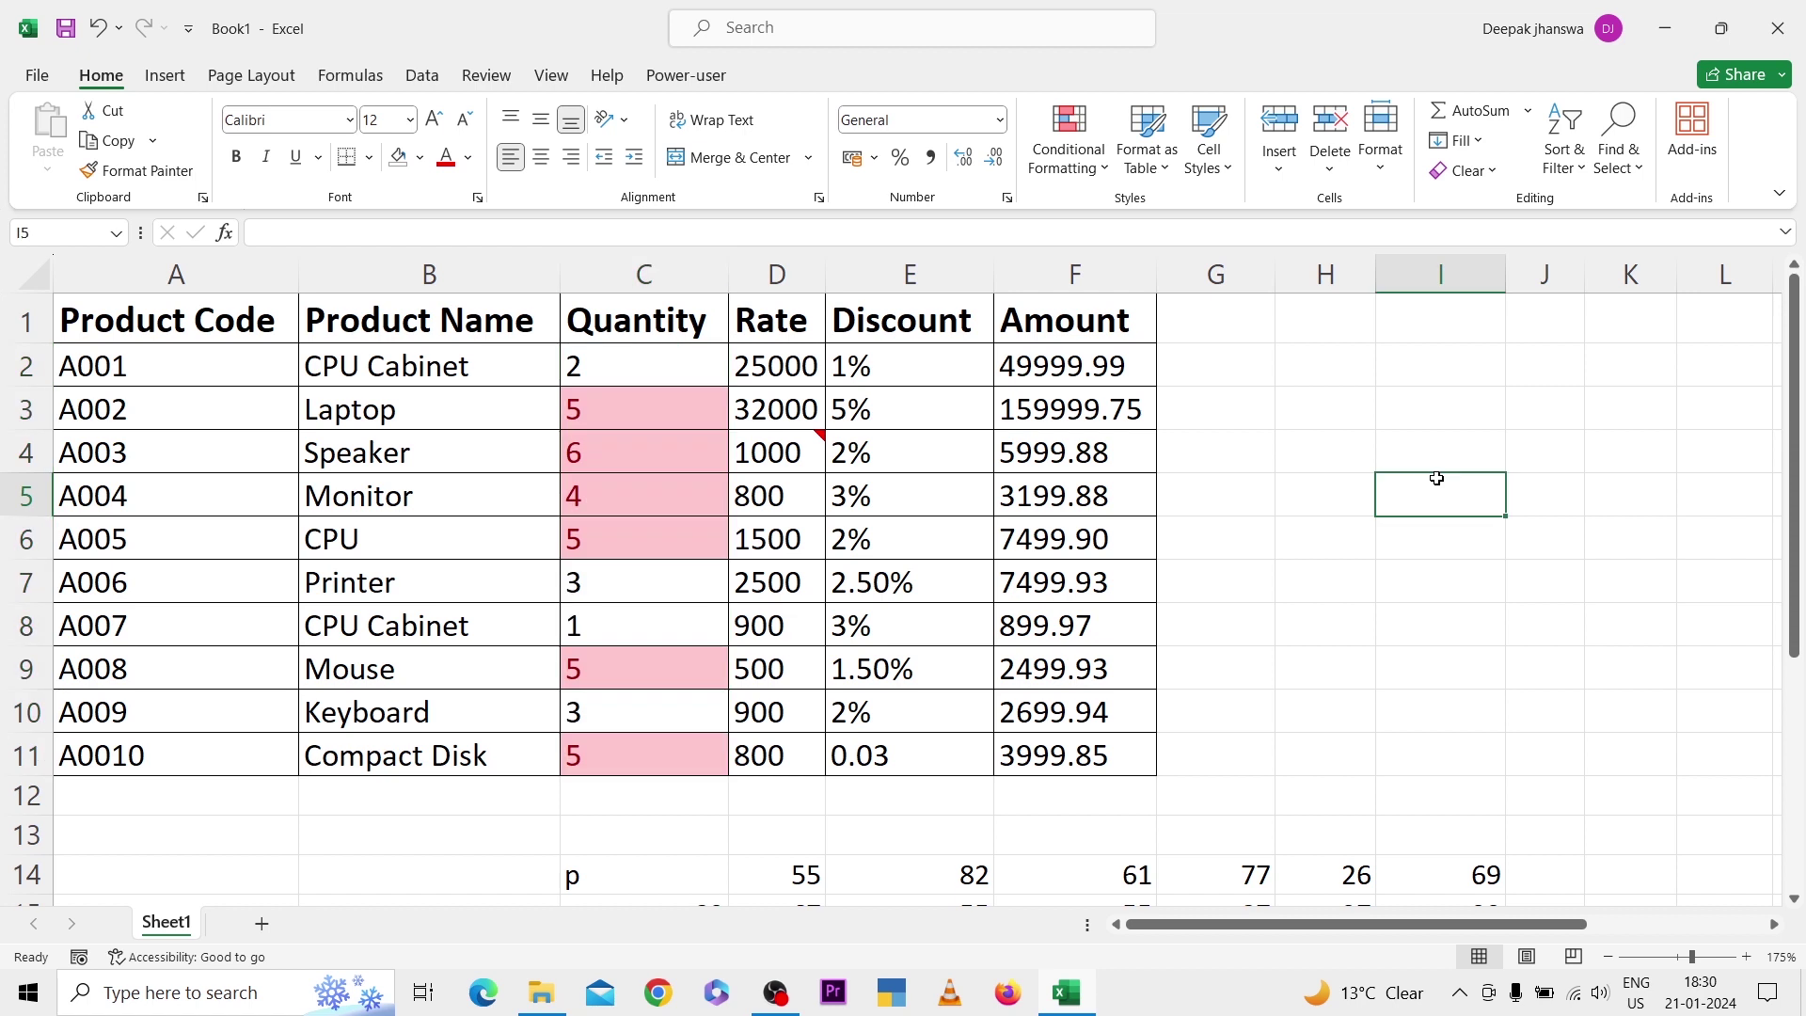
Select all cells on the sheet that hold constants, then drop the selection.
{"action": "left_click", "coordinate": [1617, 137]}
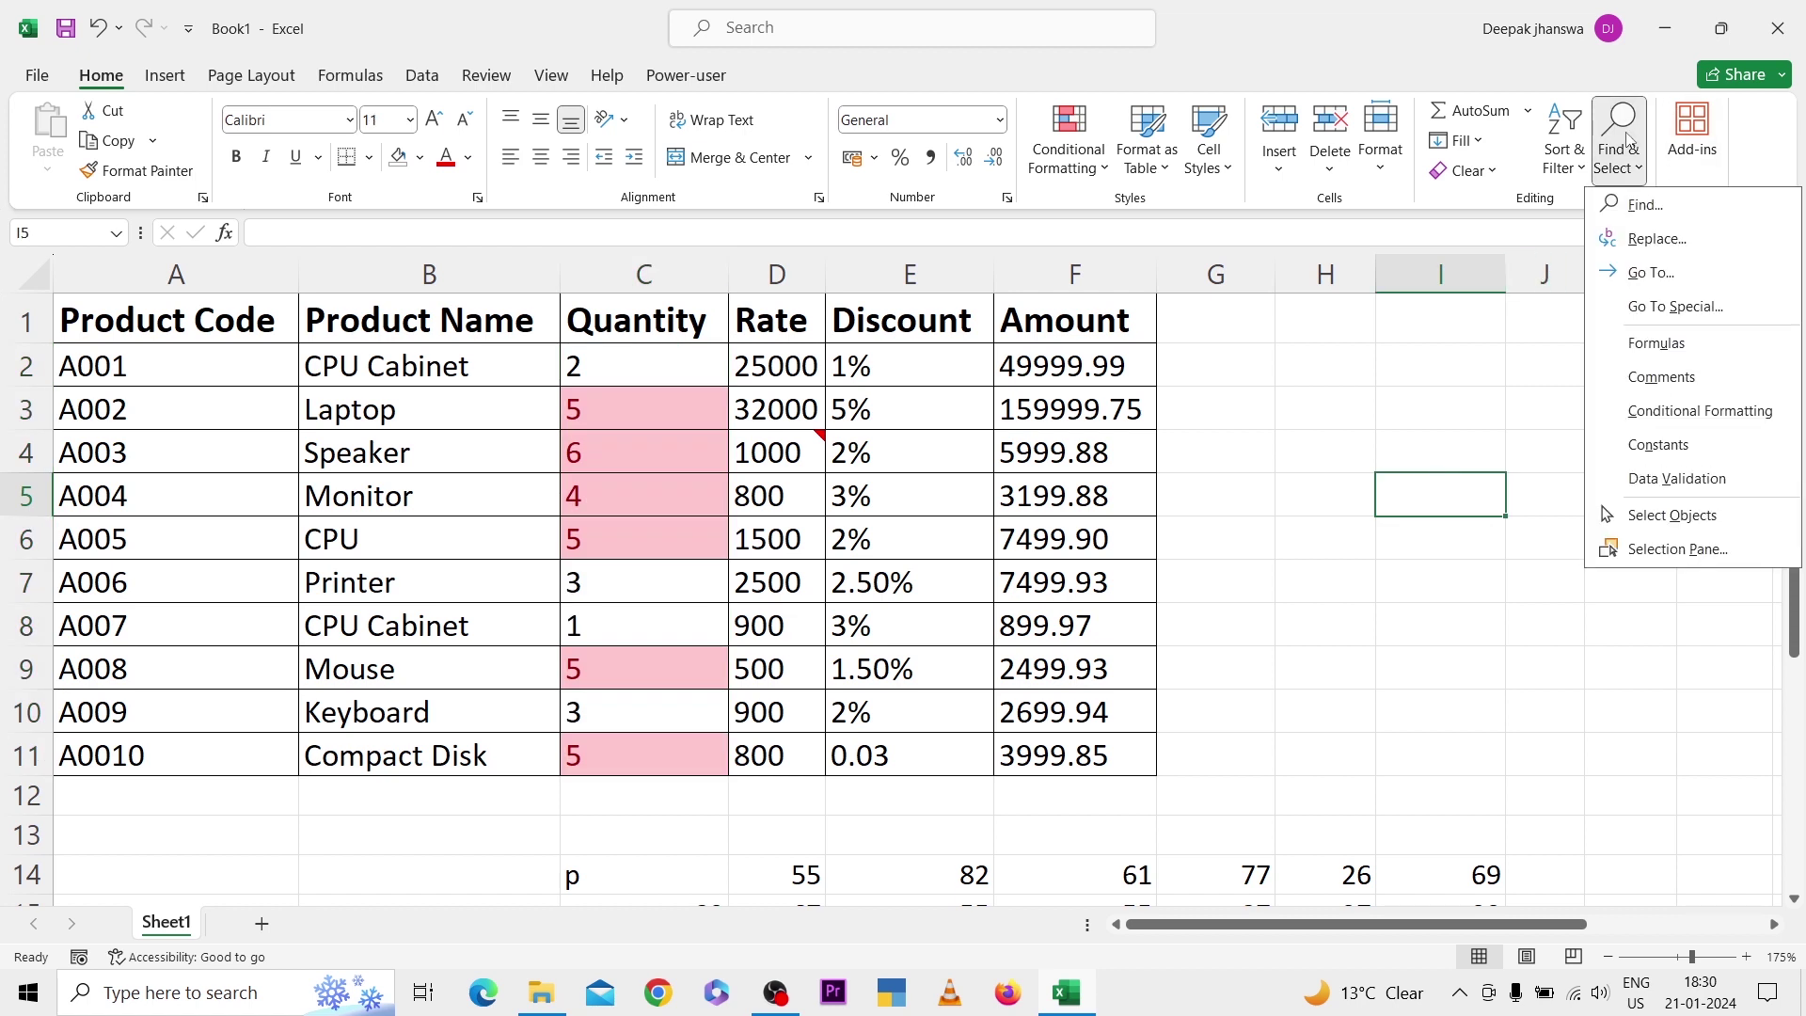
{"action": "left_click", "coordinate": [1657, 444]}
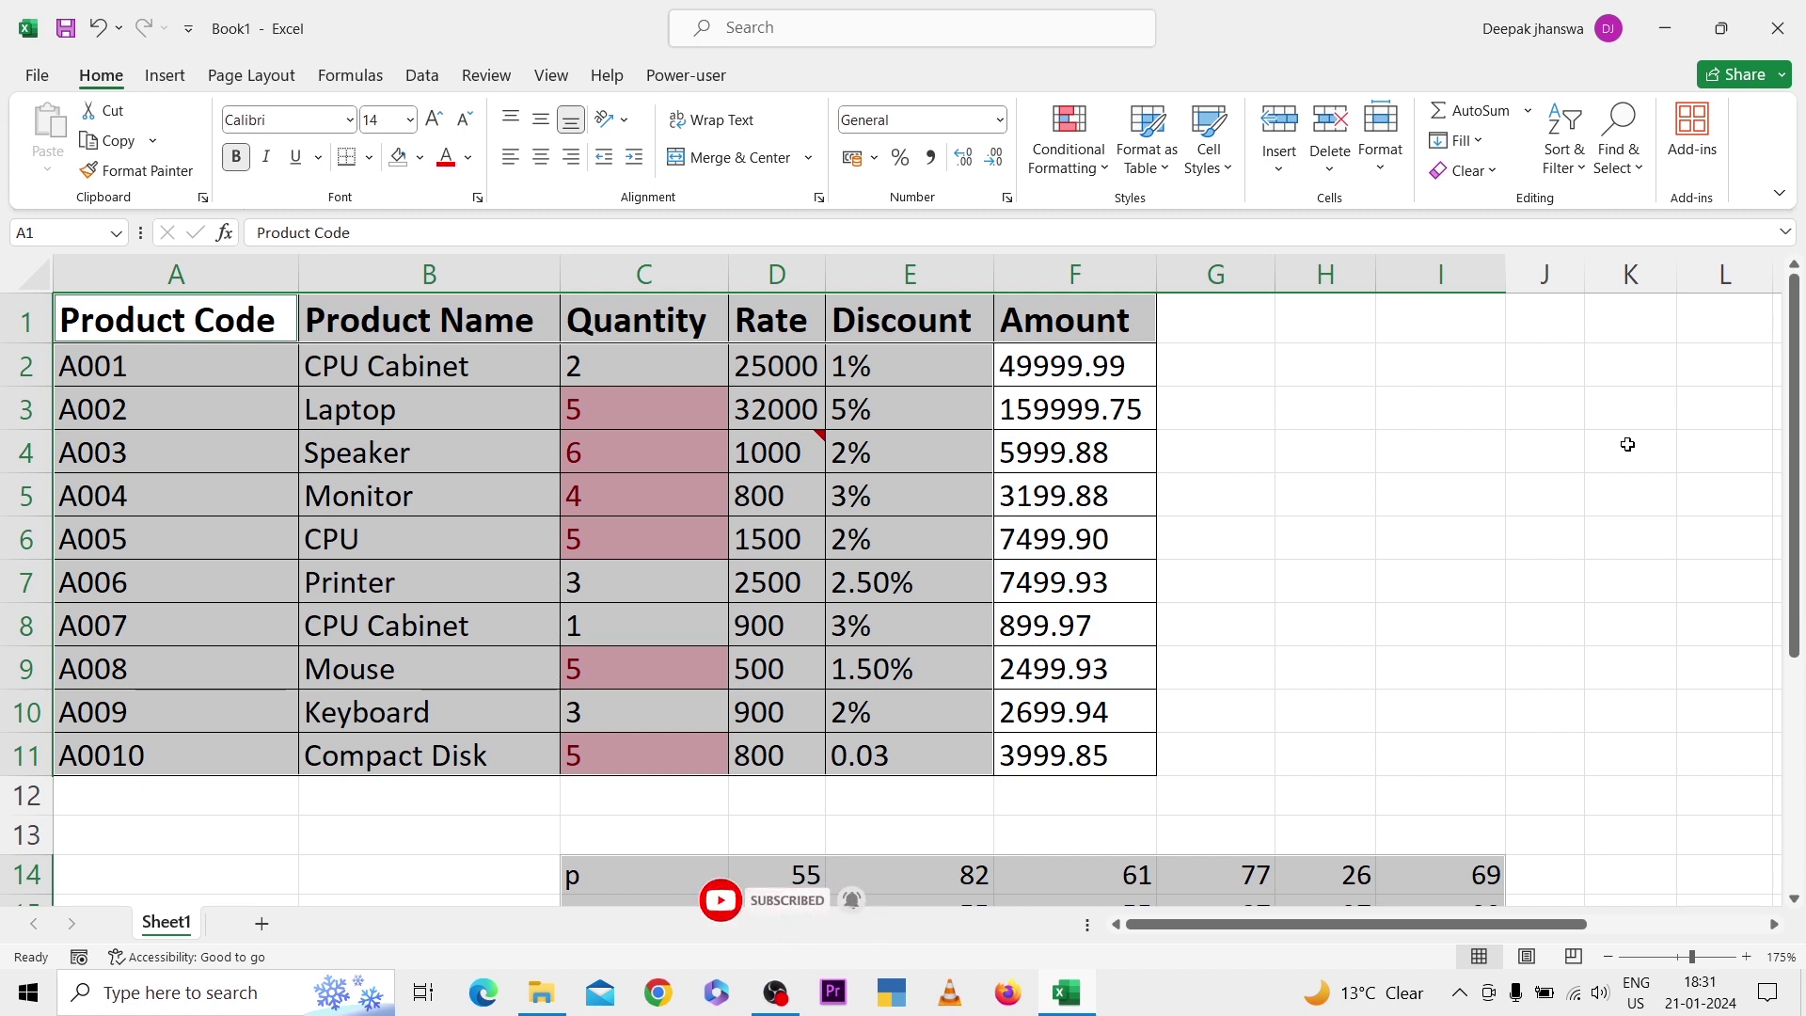
{"action": "left_click", "coordinate": [1345, 480]}
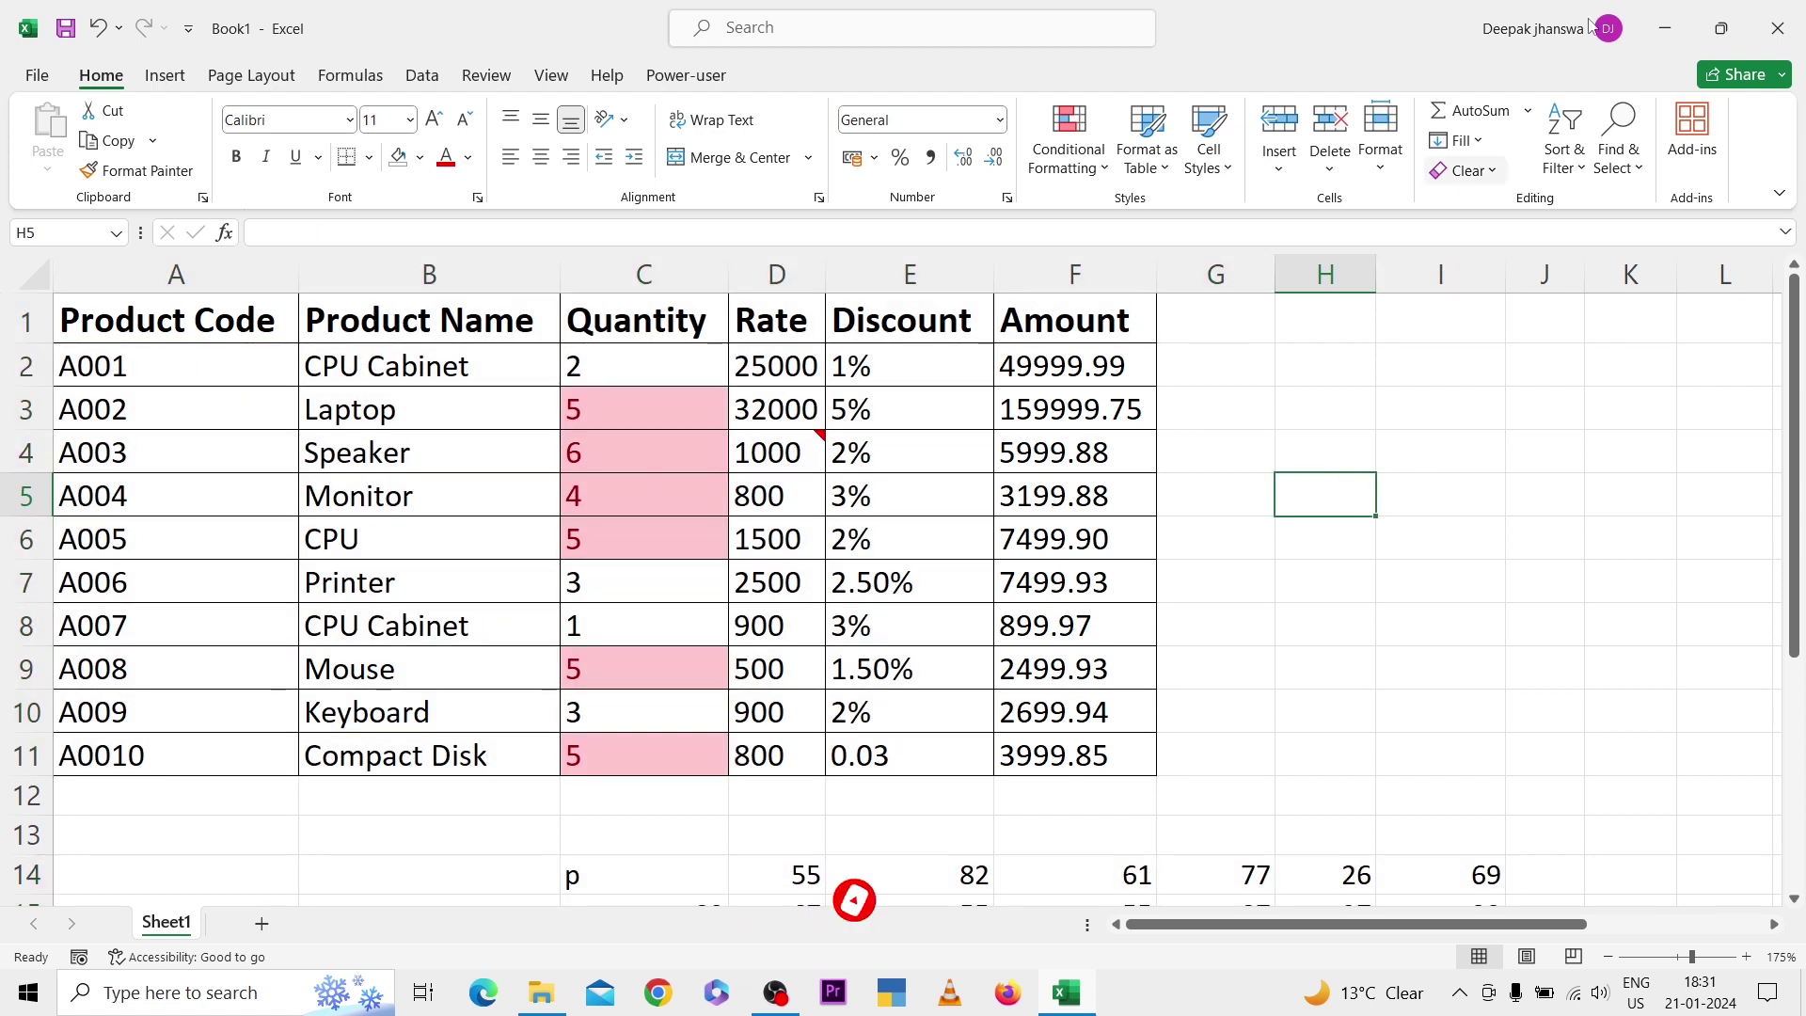
{"action": "left_click", "coordinate": [1614, 169]}
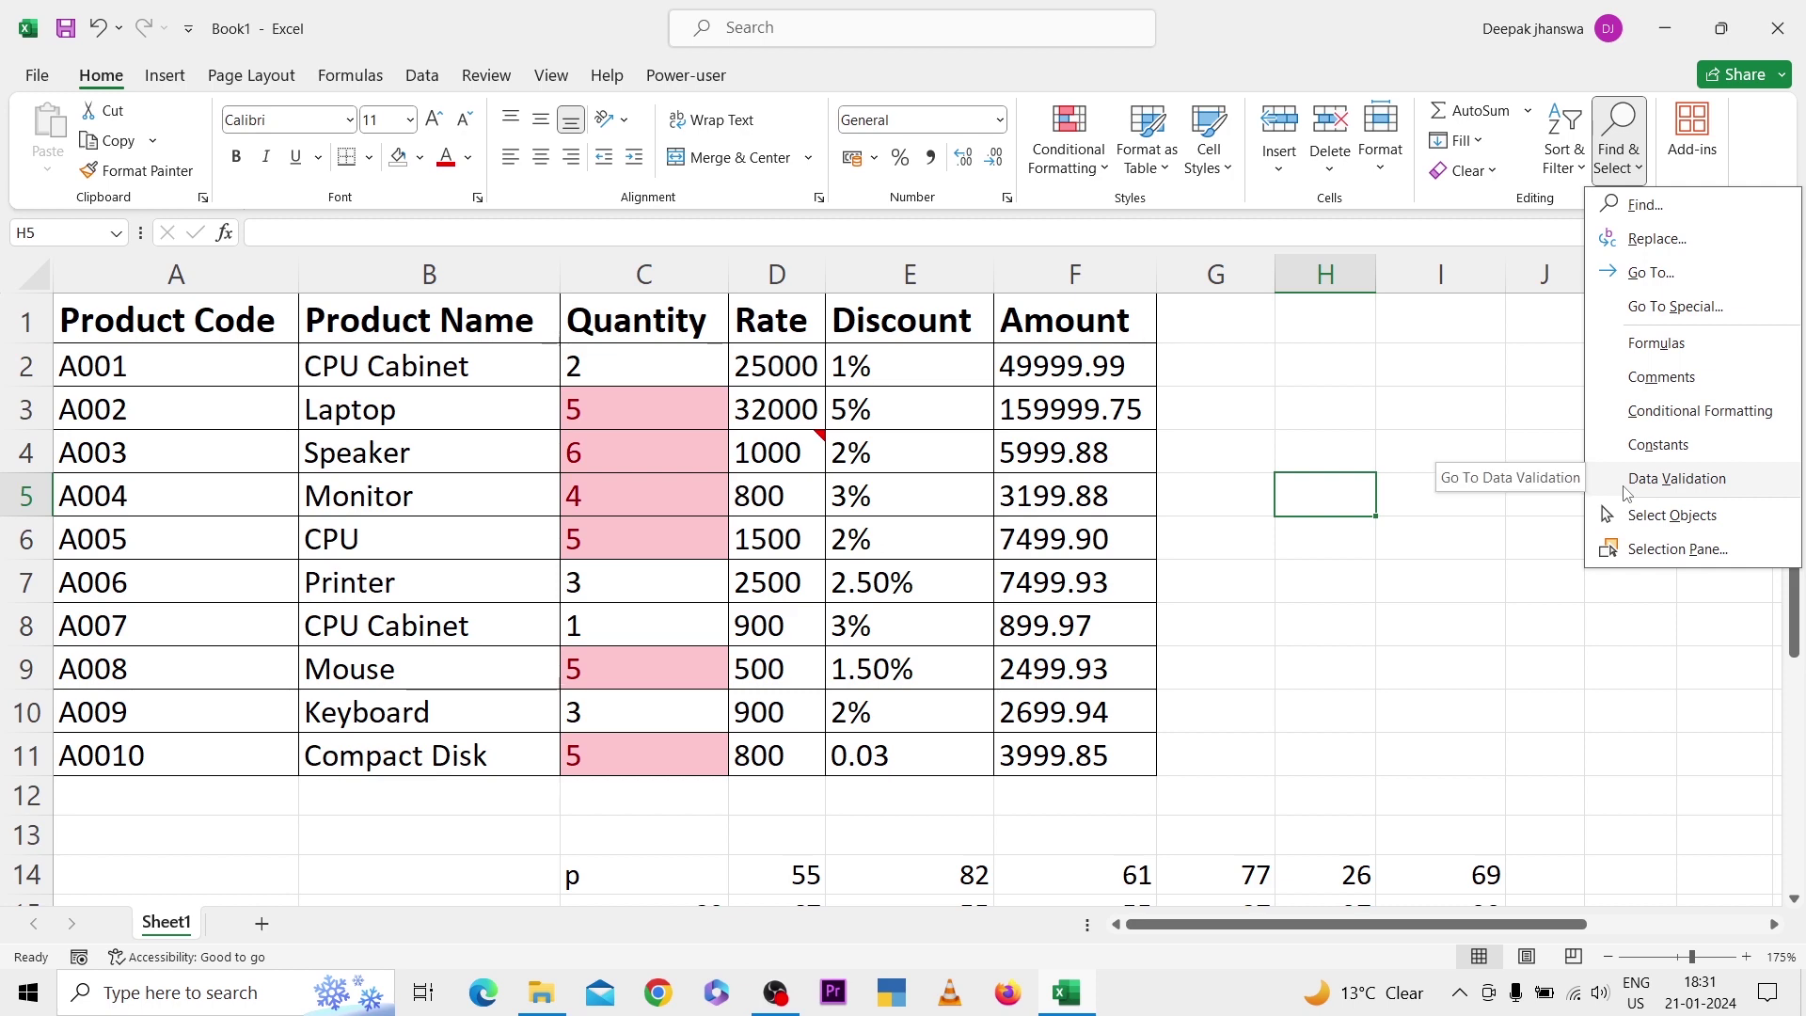
{"action": "left_click", "coordinate": [800, 656]}
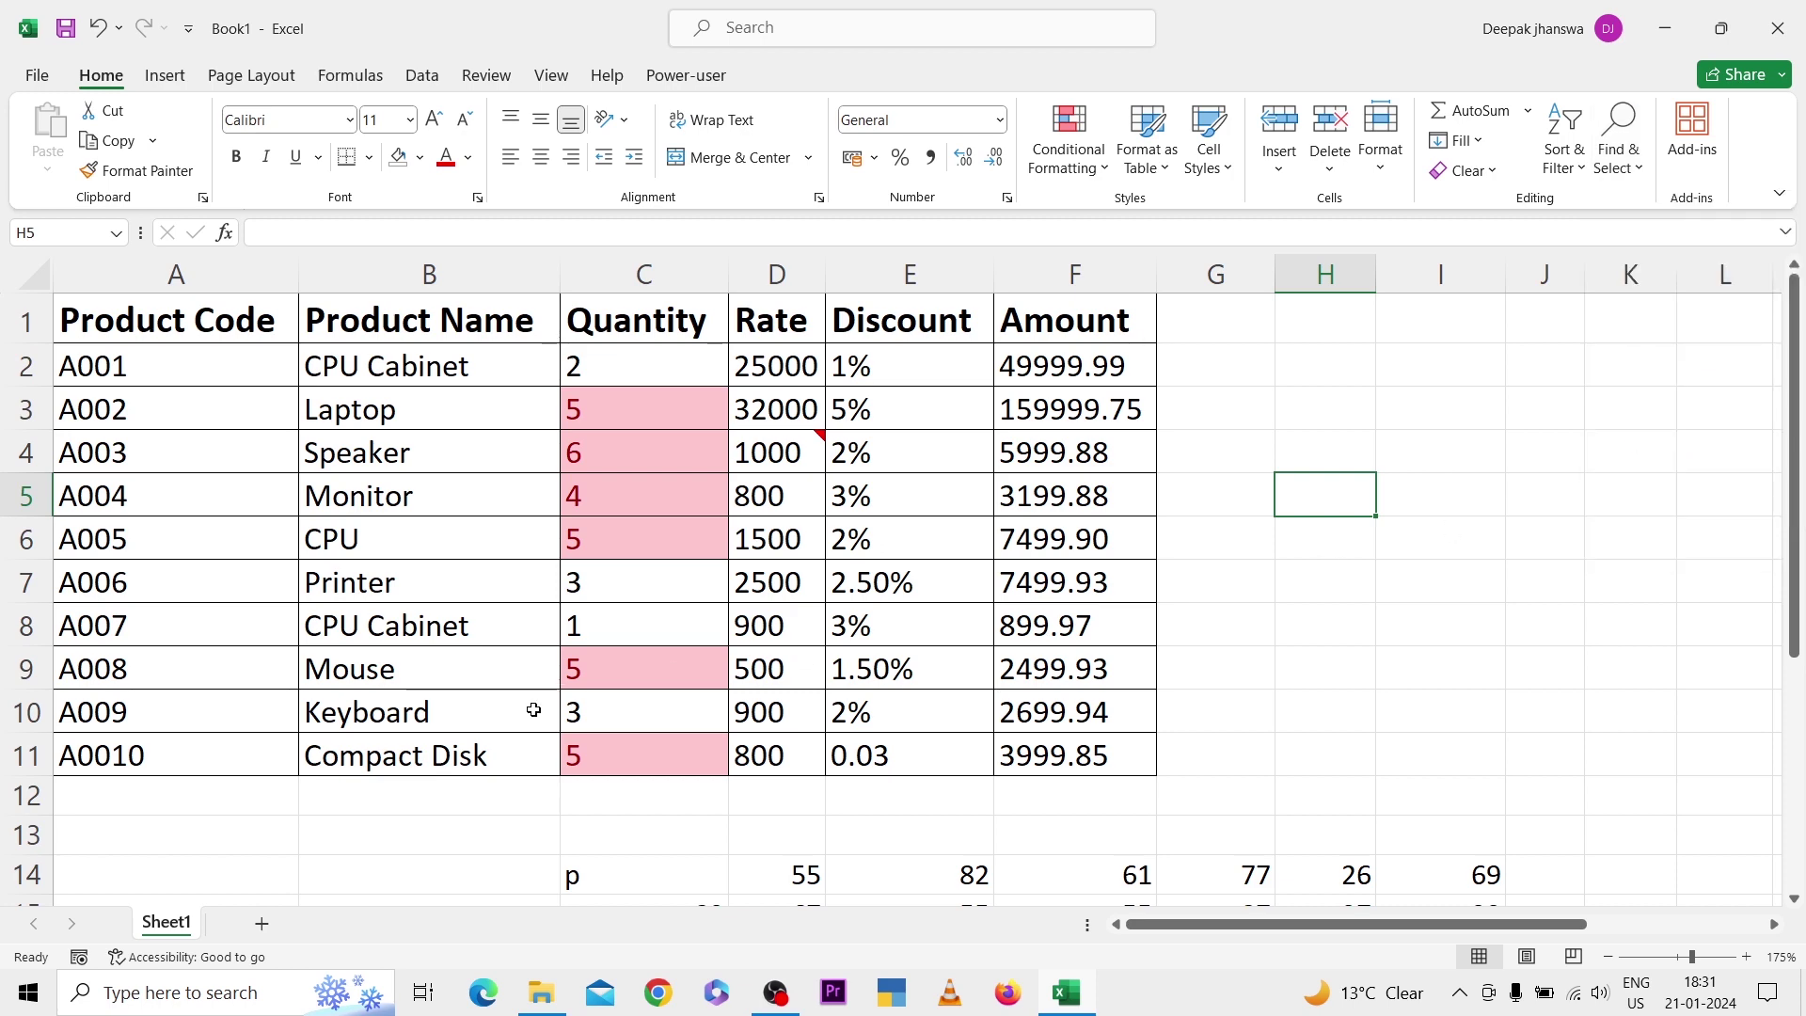
{"action": "scroll", "coordinate": [388, 737], "scroll_direction": "down", "scroll_amount": 4}
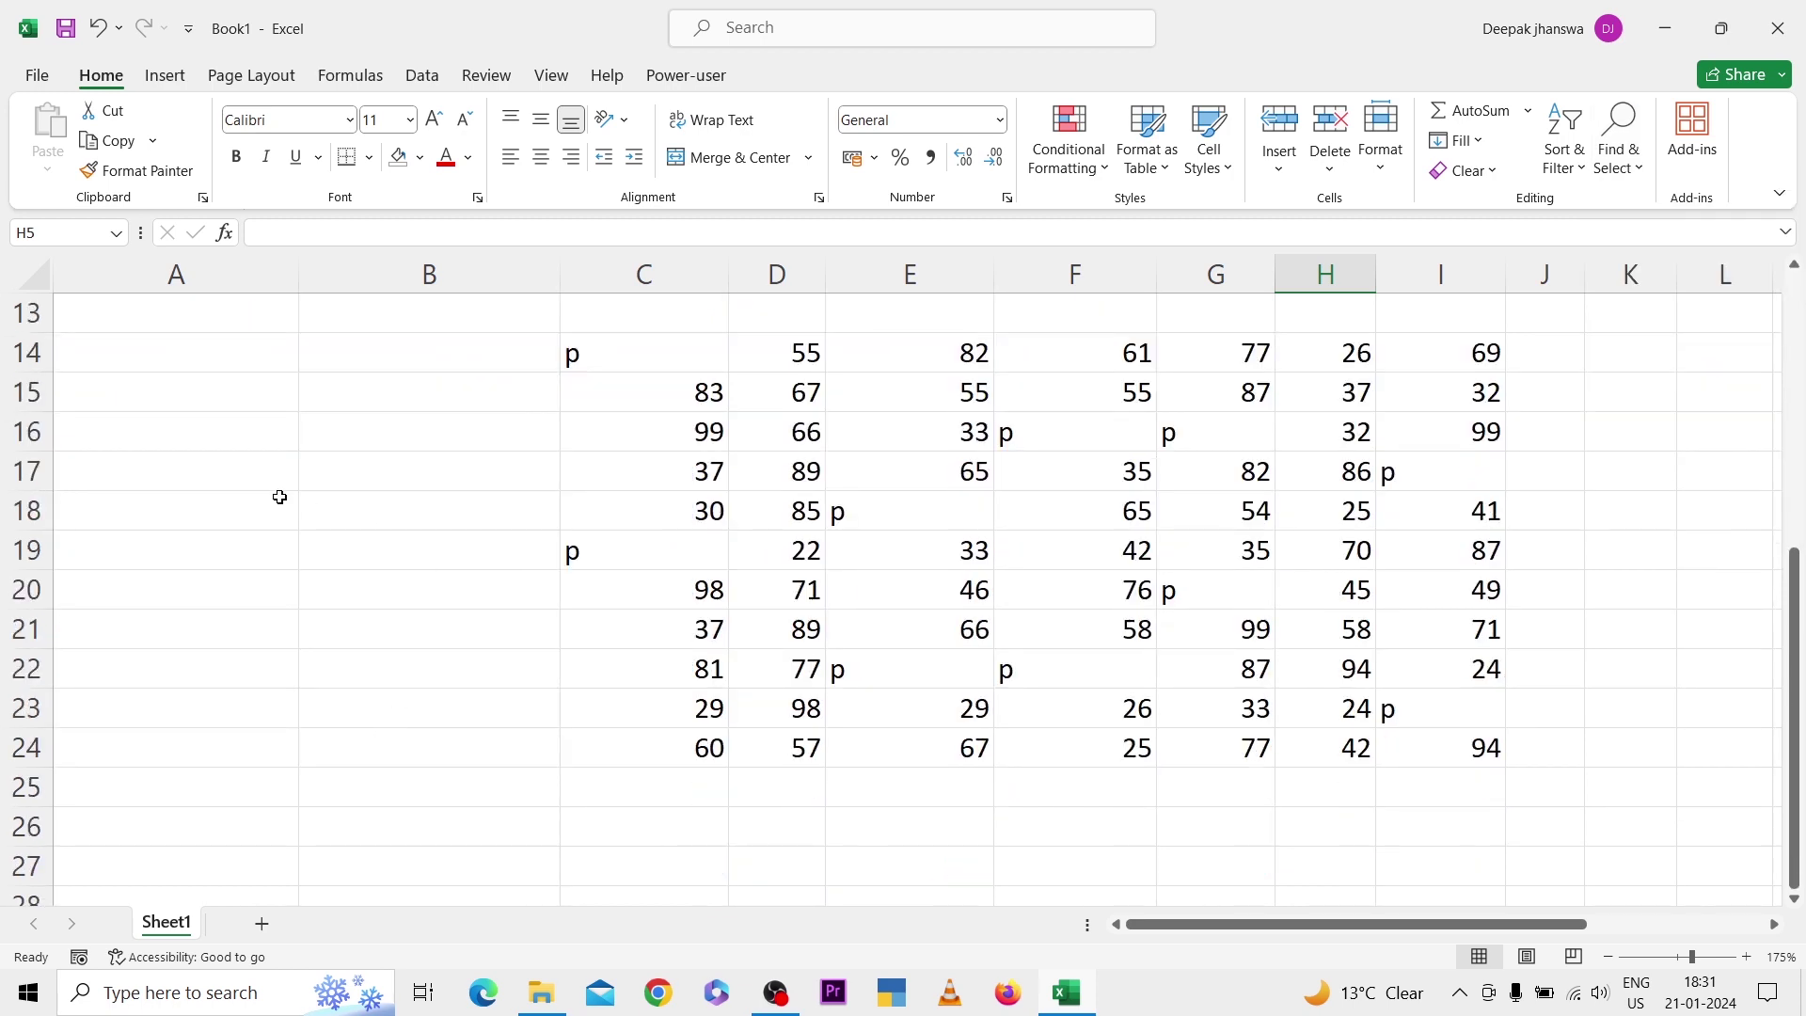
{"action": "scroll", "coordinate": [275, 453], "scroll_direction": "up", "scroll_amount": 1}
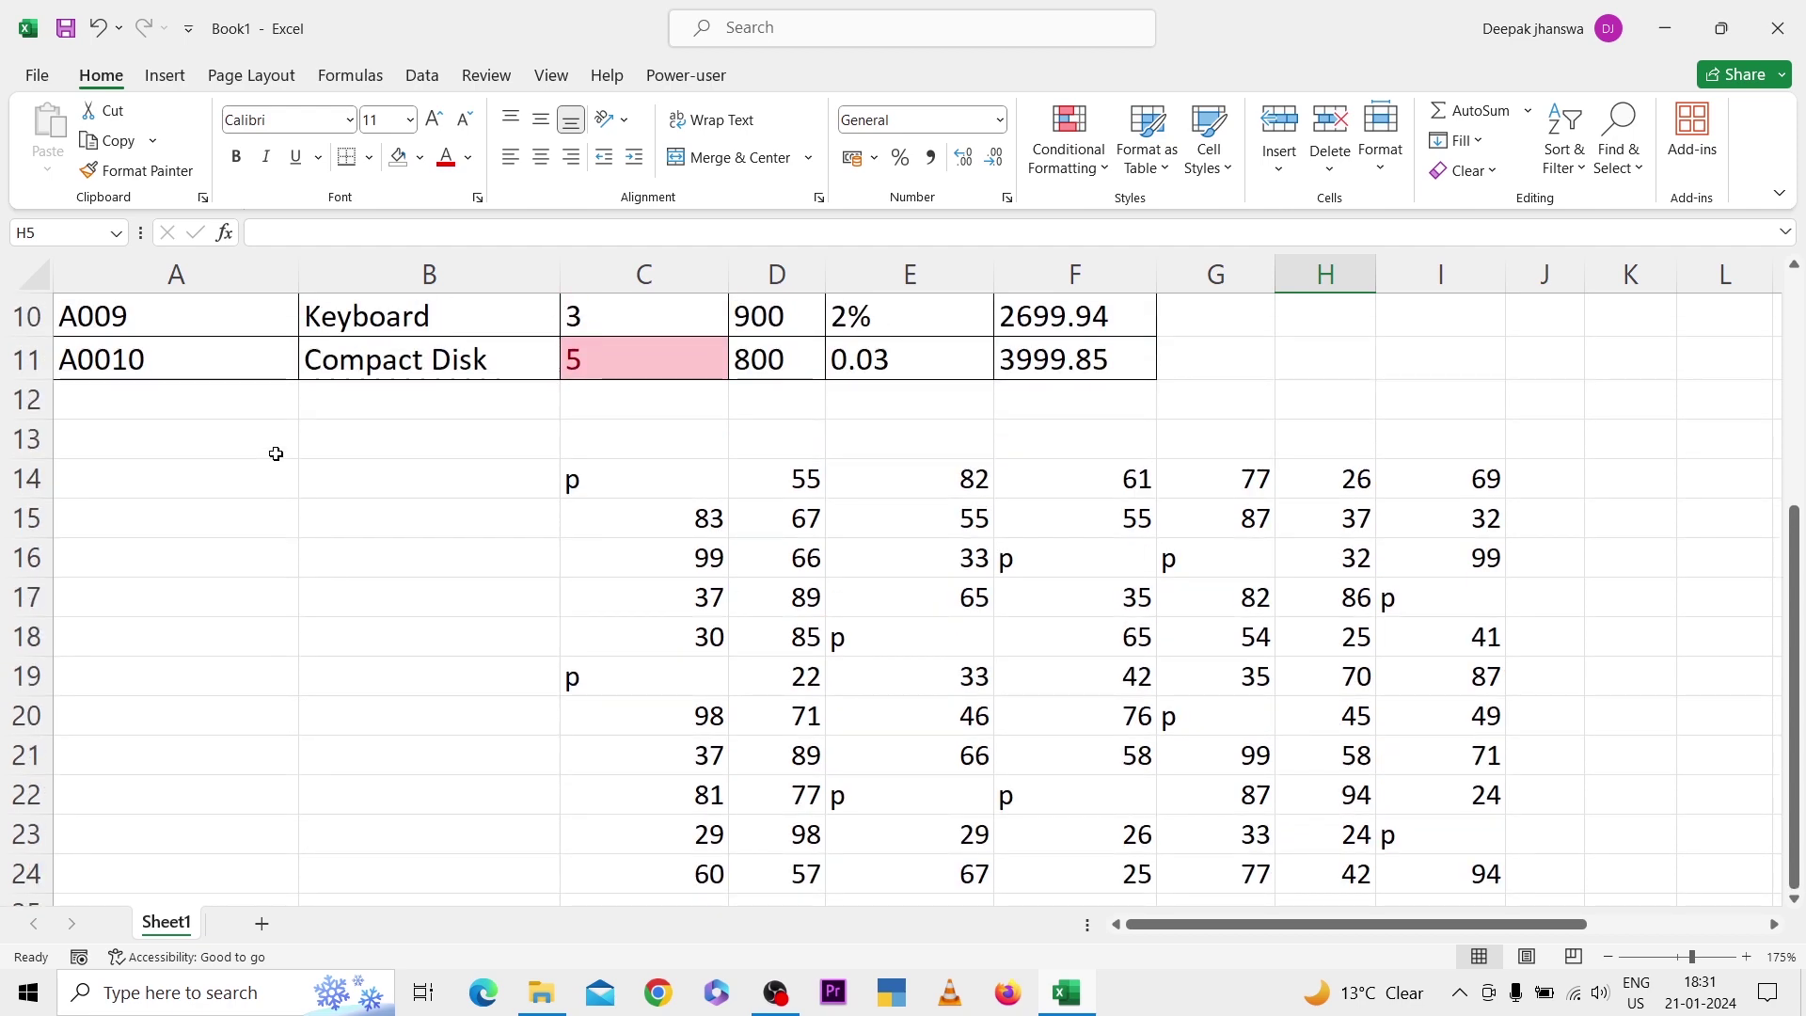
{"action": "scroll", "coordinate": [175, 443], "scroll_direction": "up", "scroll_amount": 3}
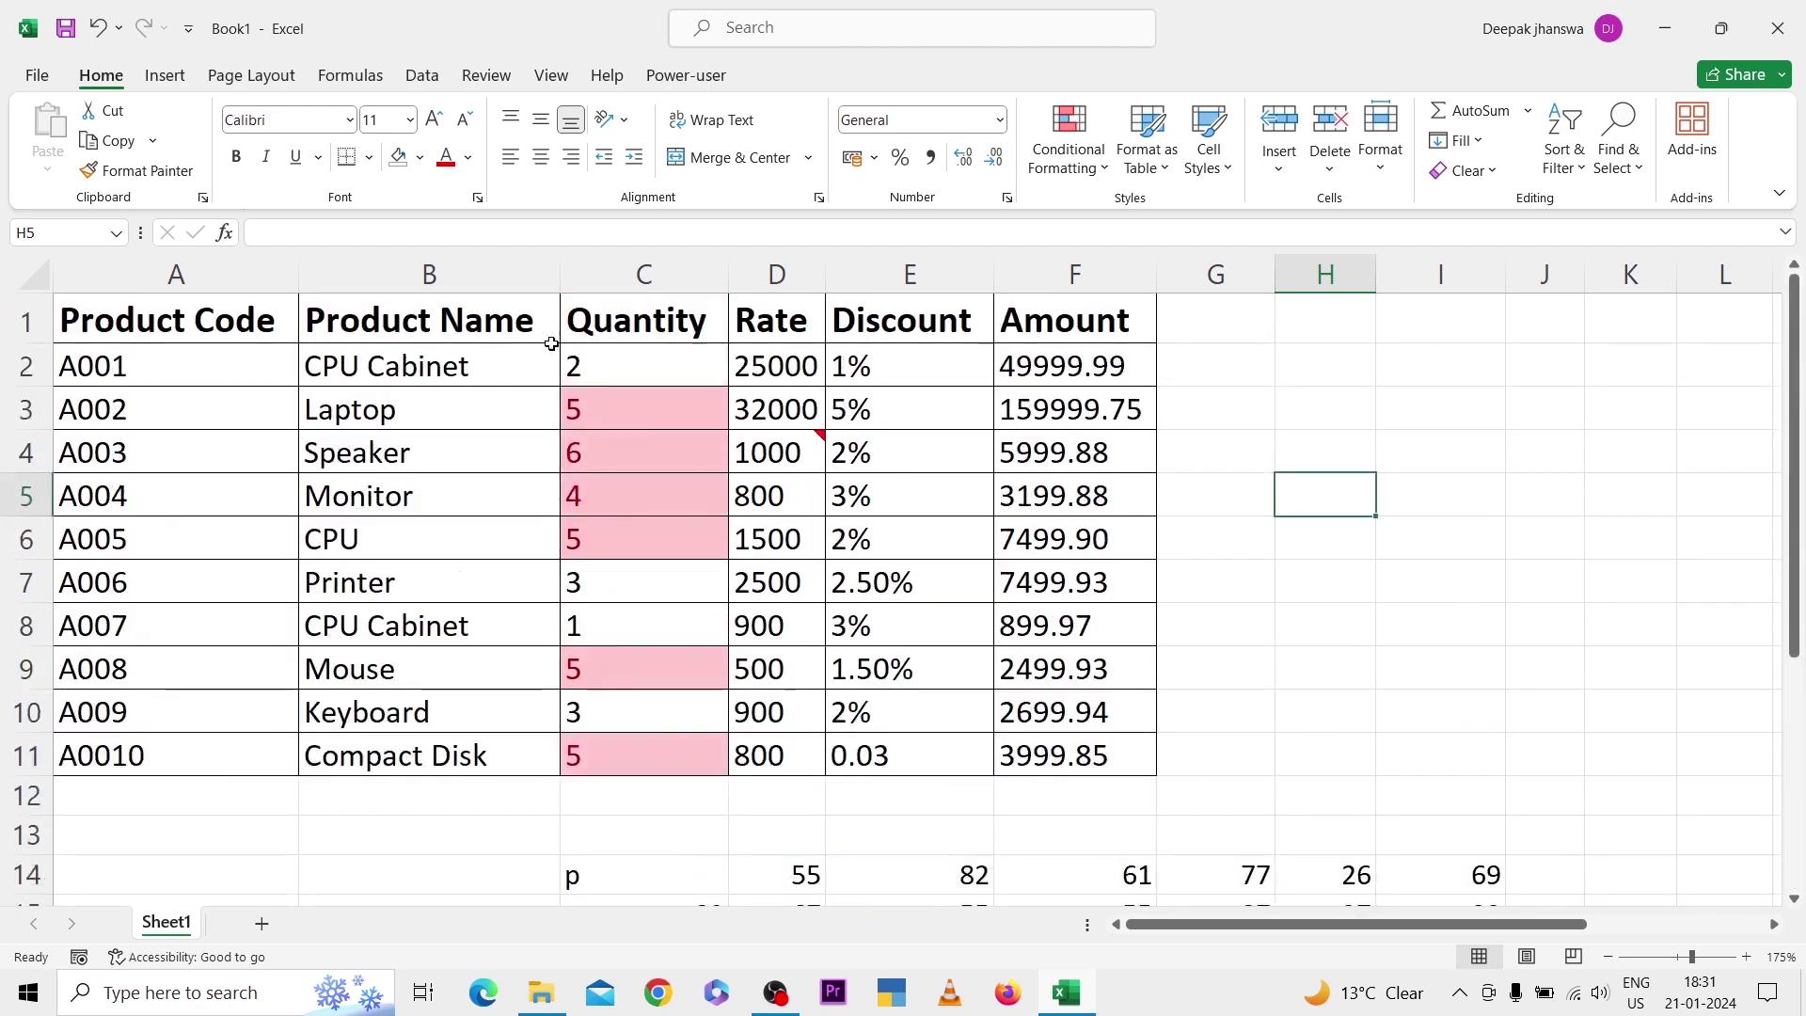
Highlight the product codes in A2:A11, then move to the empty cell B13 below the table.
{"action": "left_click", "coordinate": [177, 369]}
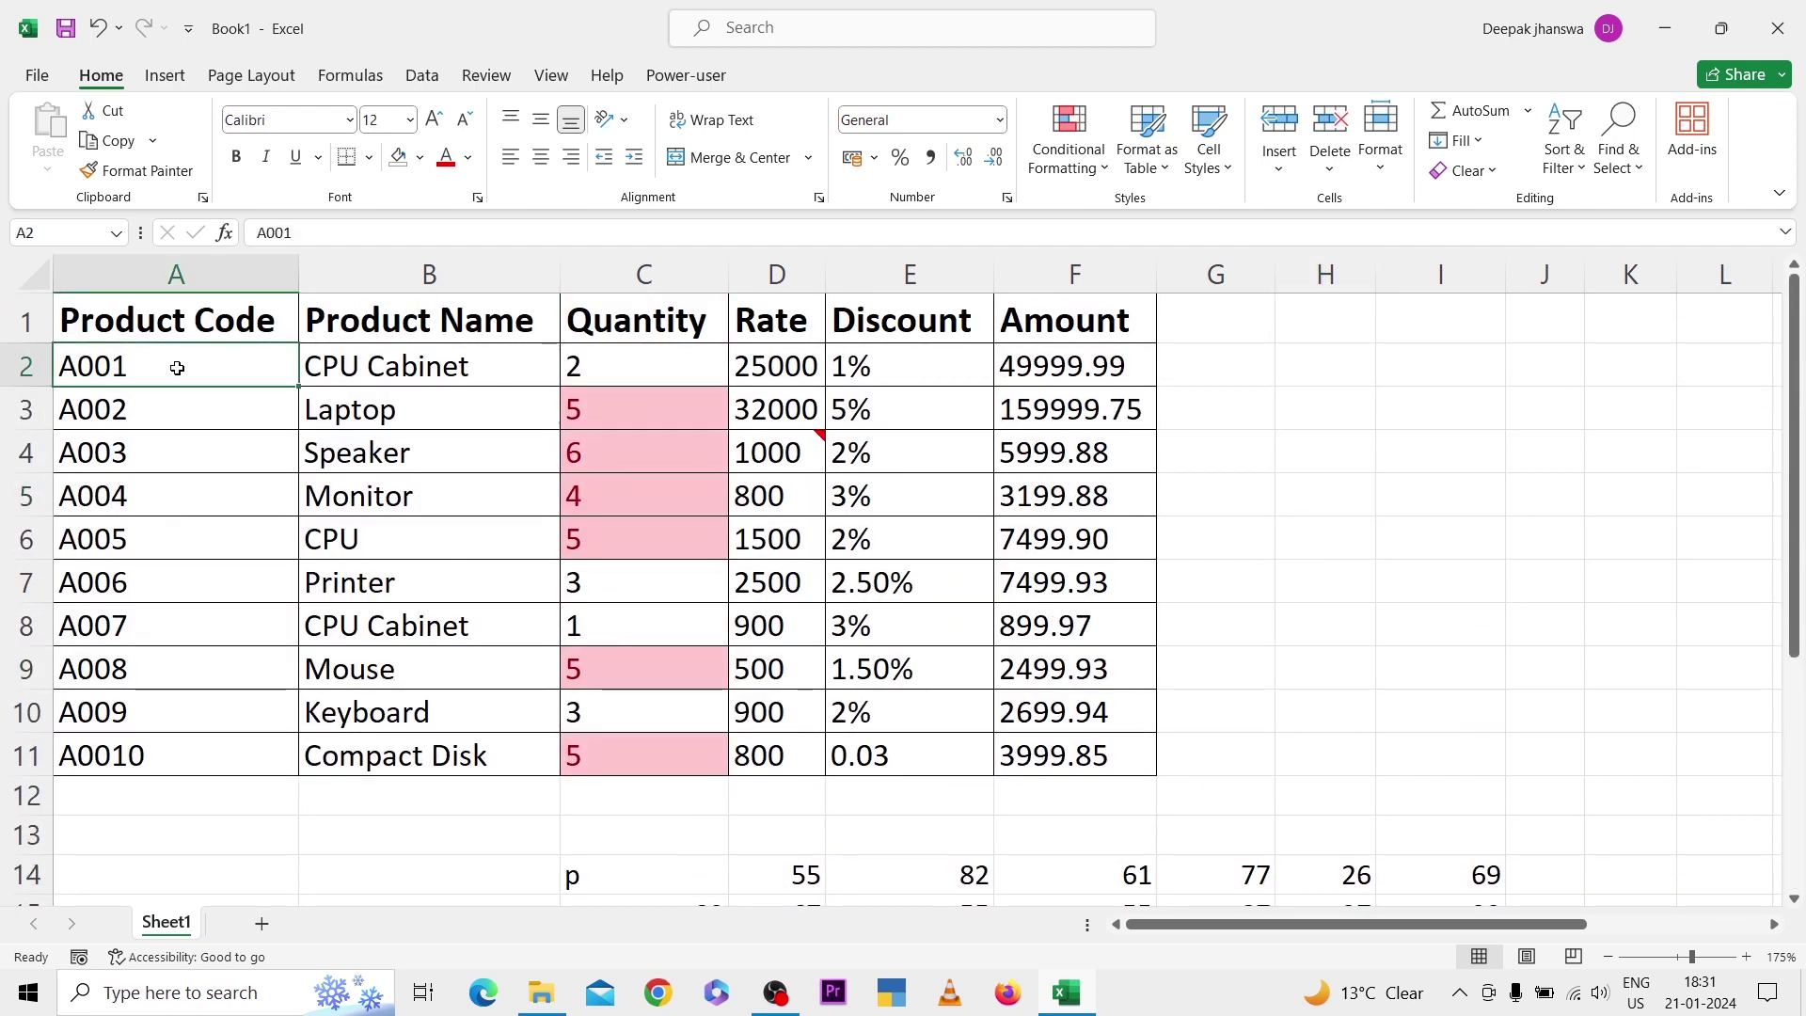
{"action": "key", "text": "ctrl+shift+Down"}
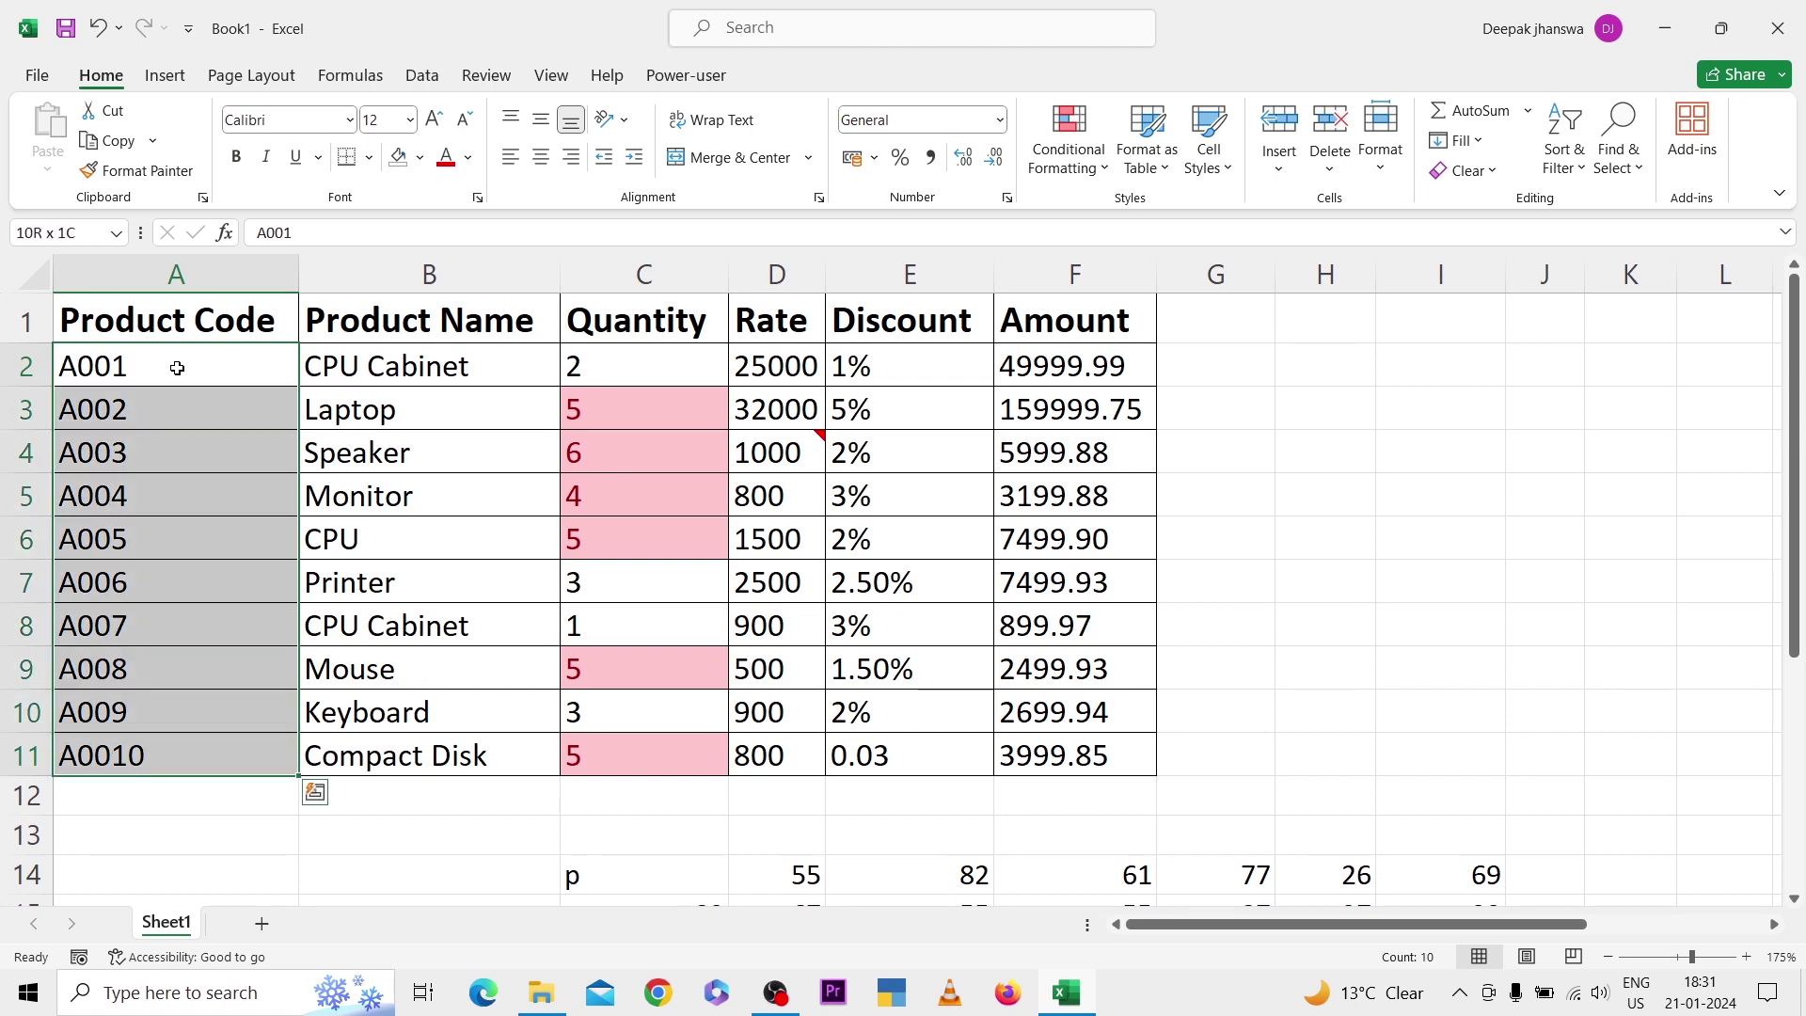
{"action": "key", "text": "Down"}
{"action": "key", "text": "Down"}
{"action": "key", "text": "Down"}
{"action": "key", "text": "Down"}
{"action": "key", "text": "Down"}
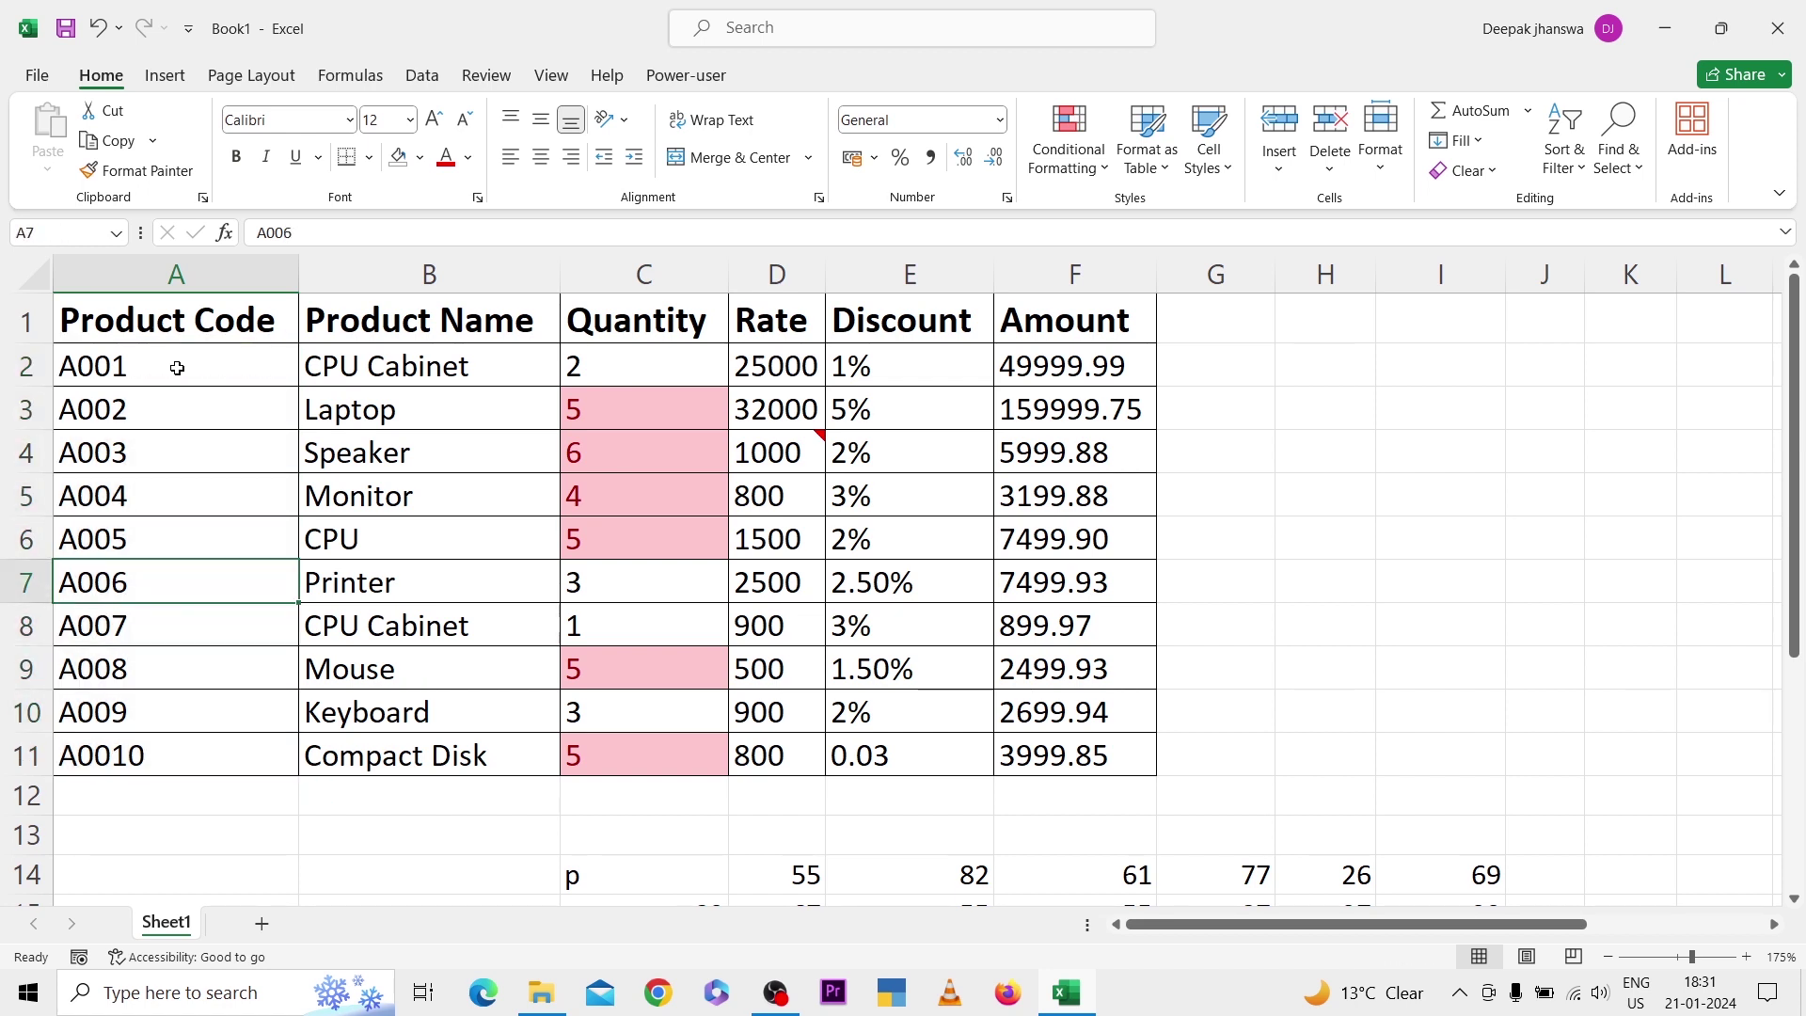
{"action": "key", "text": "Down"}
{"action": "key", "text": "Down"}
{"action": "key", "text": "Down"}
{"action": "key", "text": "Down"}
{"action": "key", "text": "Down"}
{"action": "key", "text": "Down"}
{"action": "key", "text": "Right"}
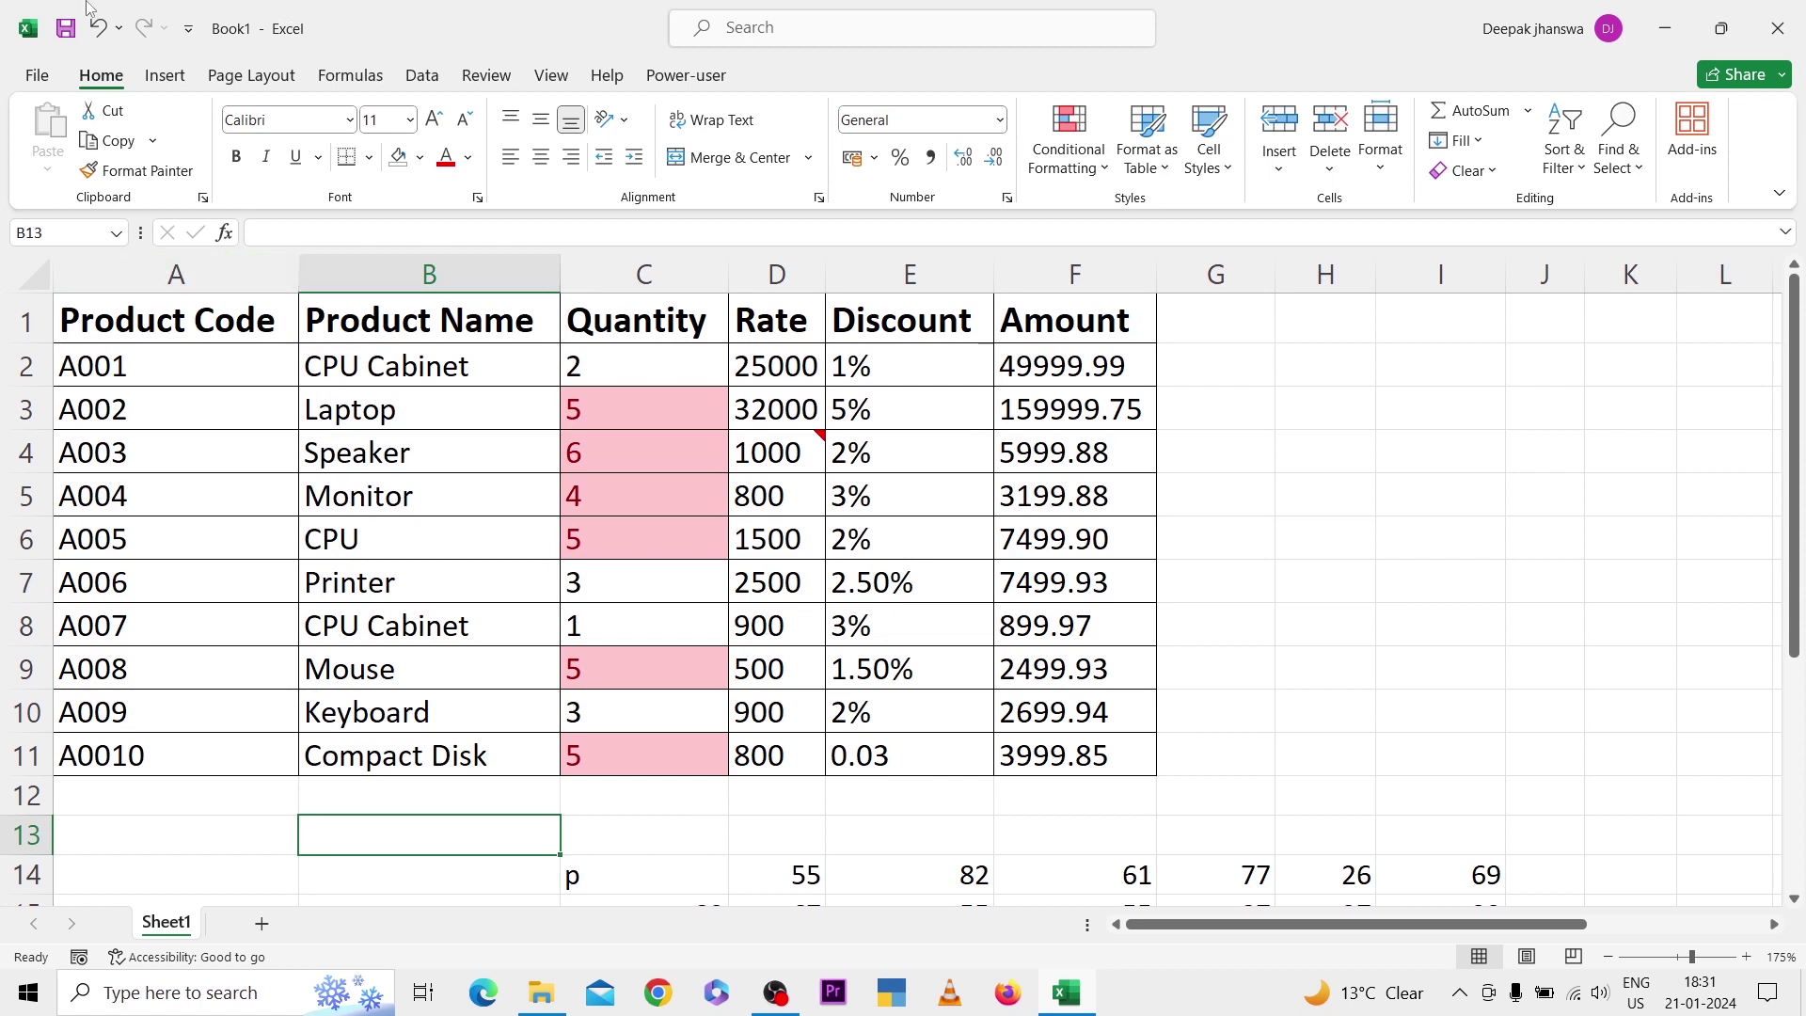
Apply List data validation to B13, using the product codes in $A$2:$A$11 as the source.
{"action": "left_click", "coordinate": [419, 79]}
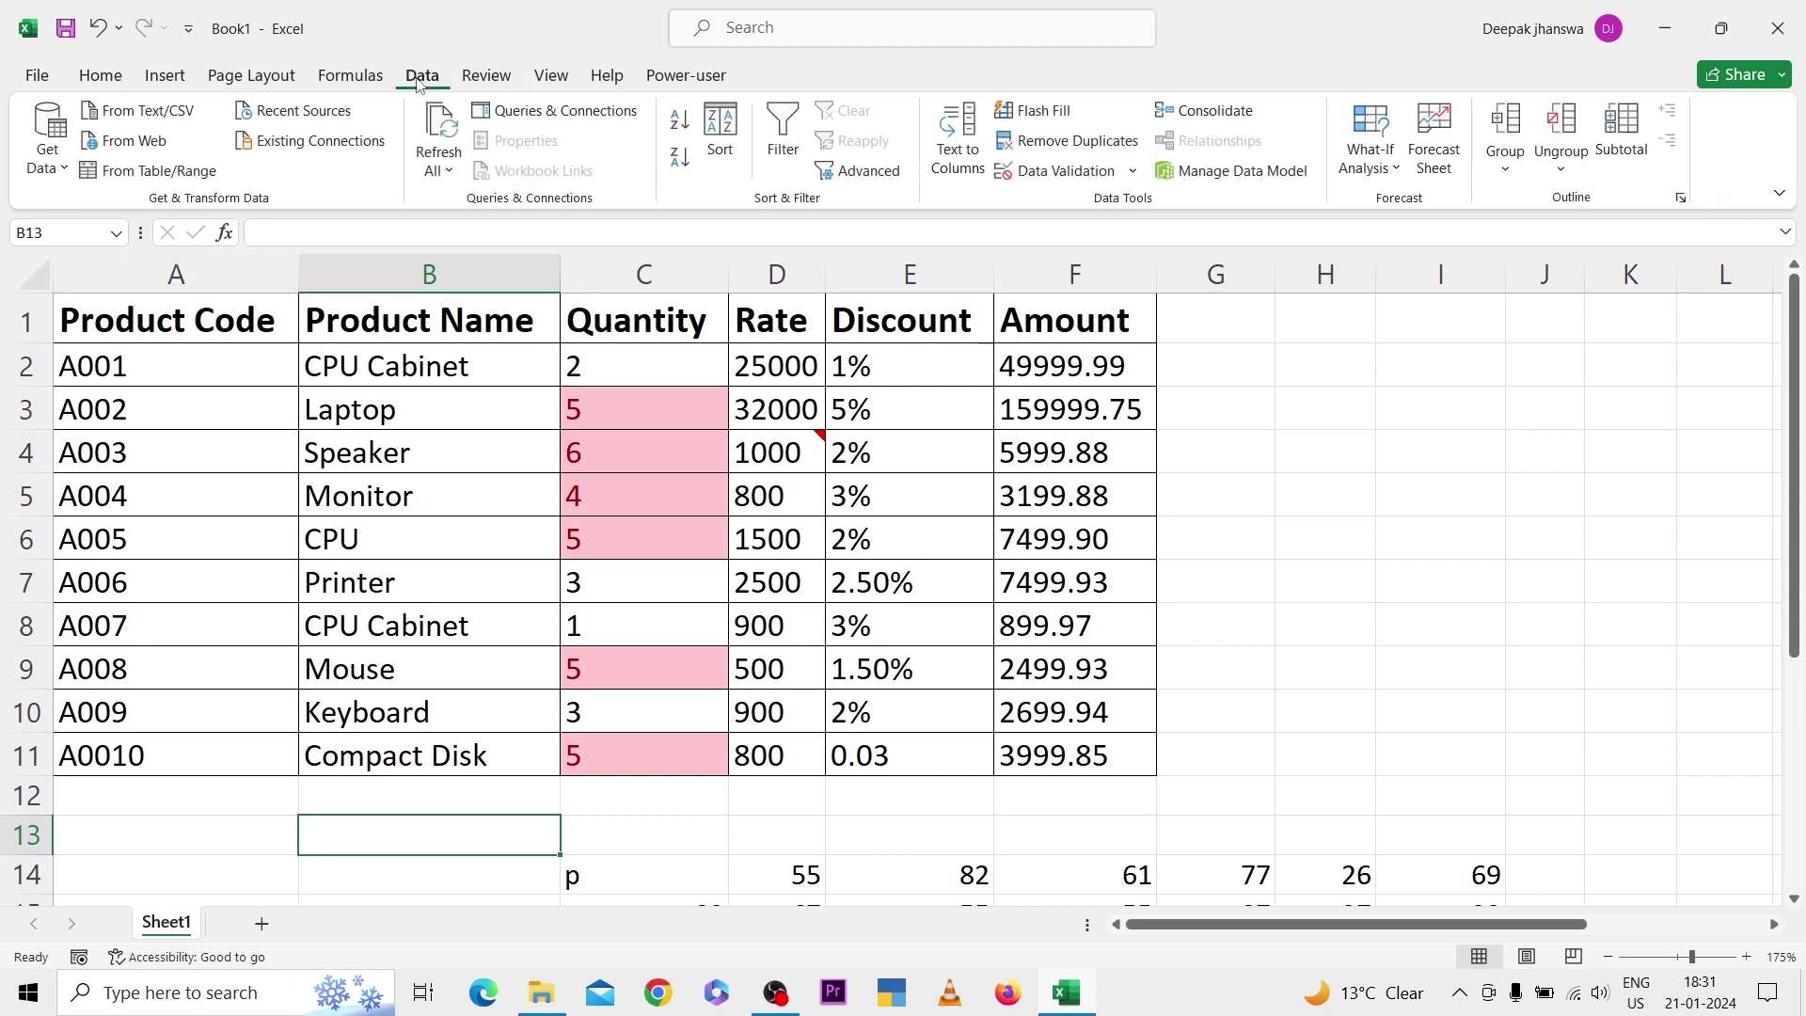
{"action": "left_click", "coordinate": [1059, 175]}
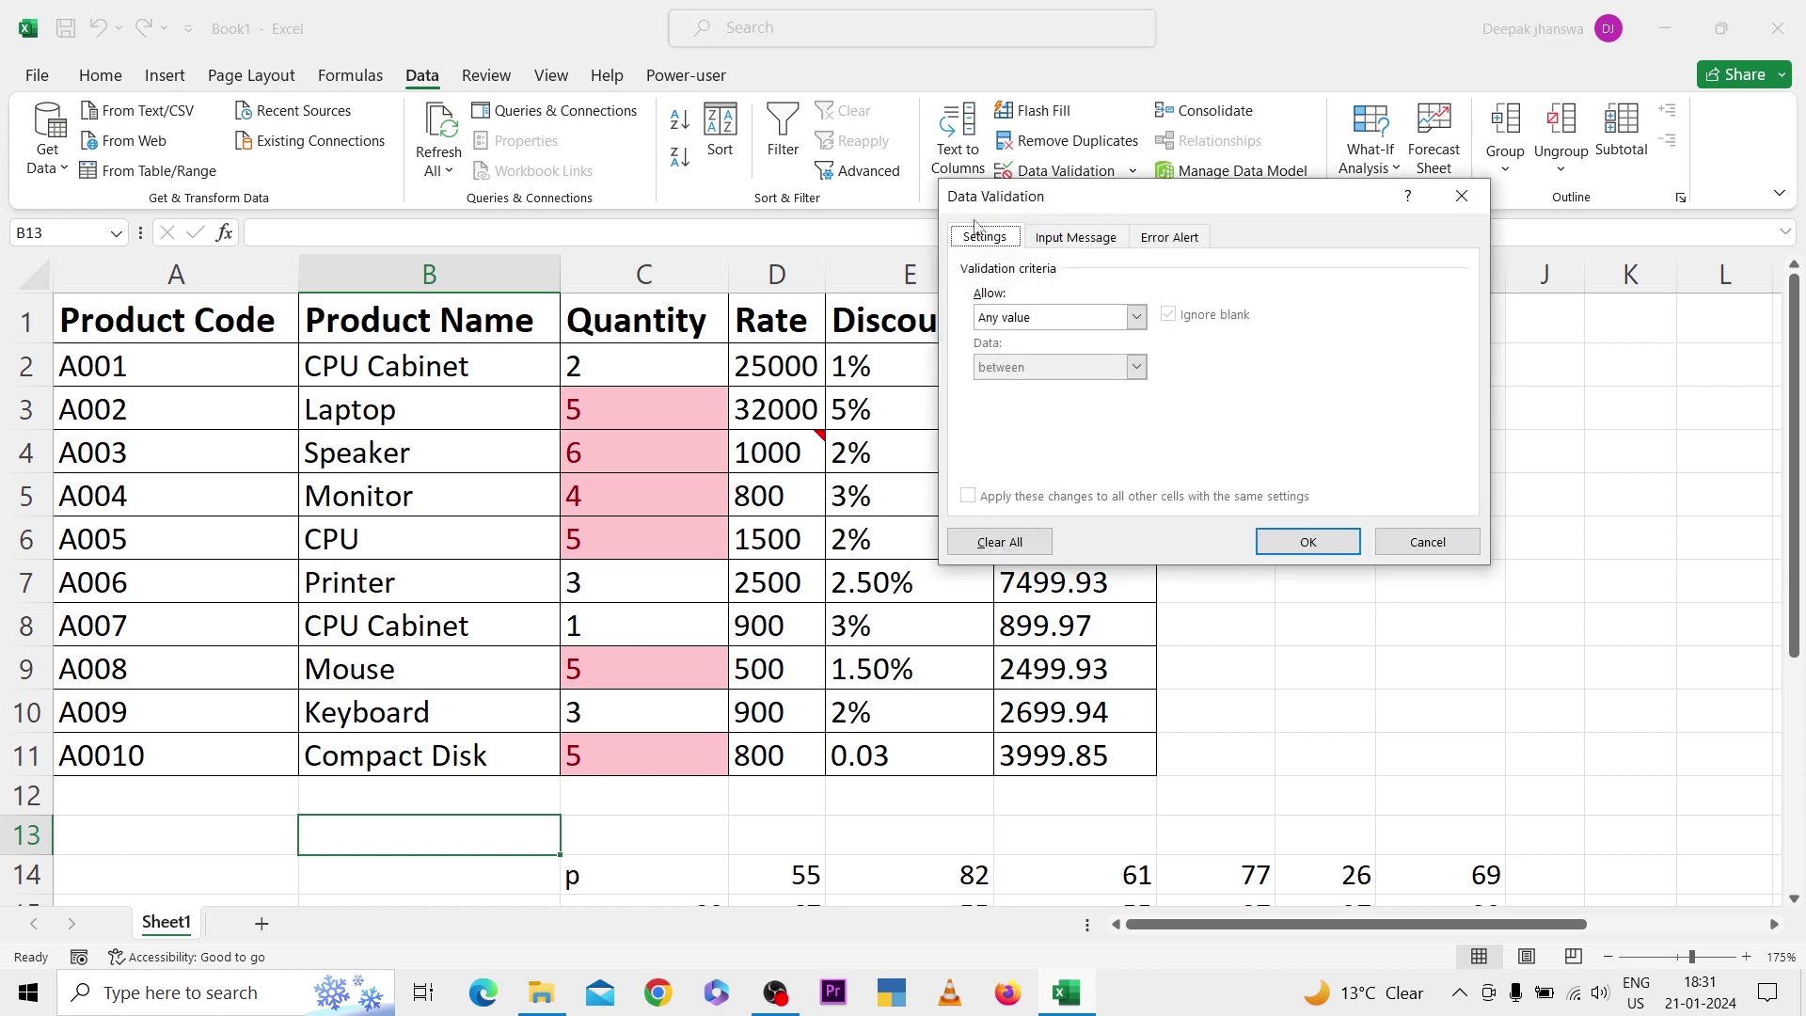
{"action": "left_click", "coordinate": [1009, 319]}
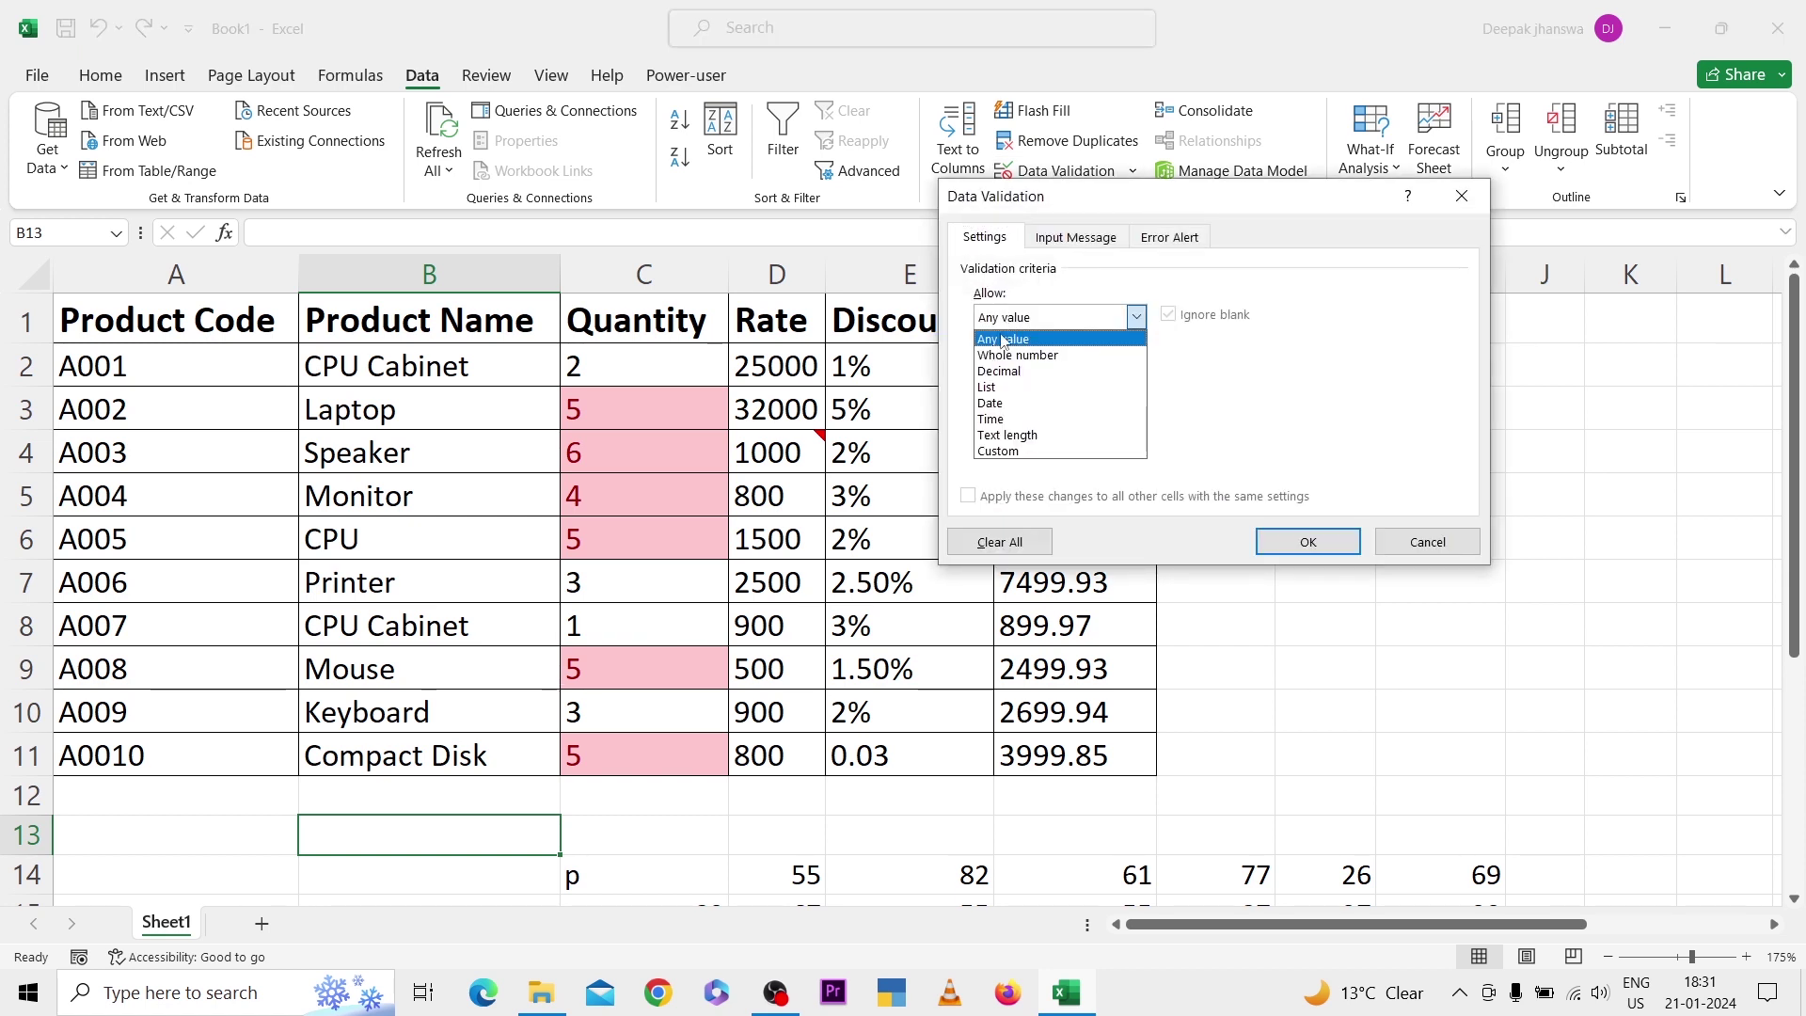
{"action": "left_click", "coordinate": [987, 387]}
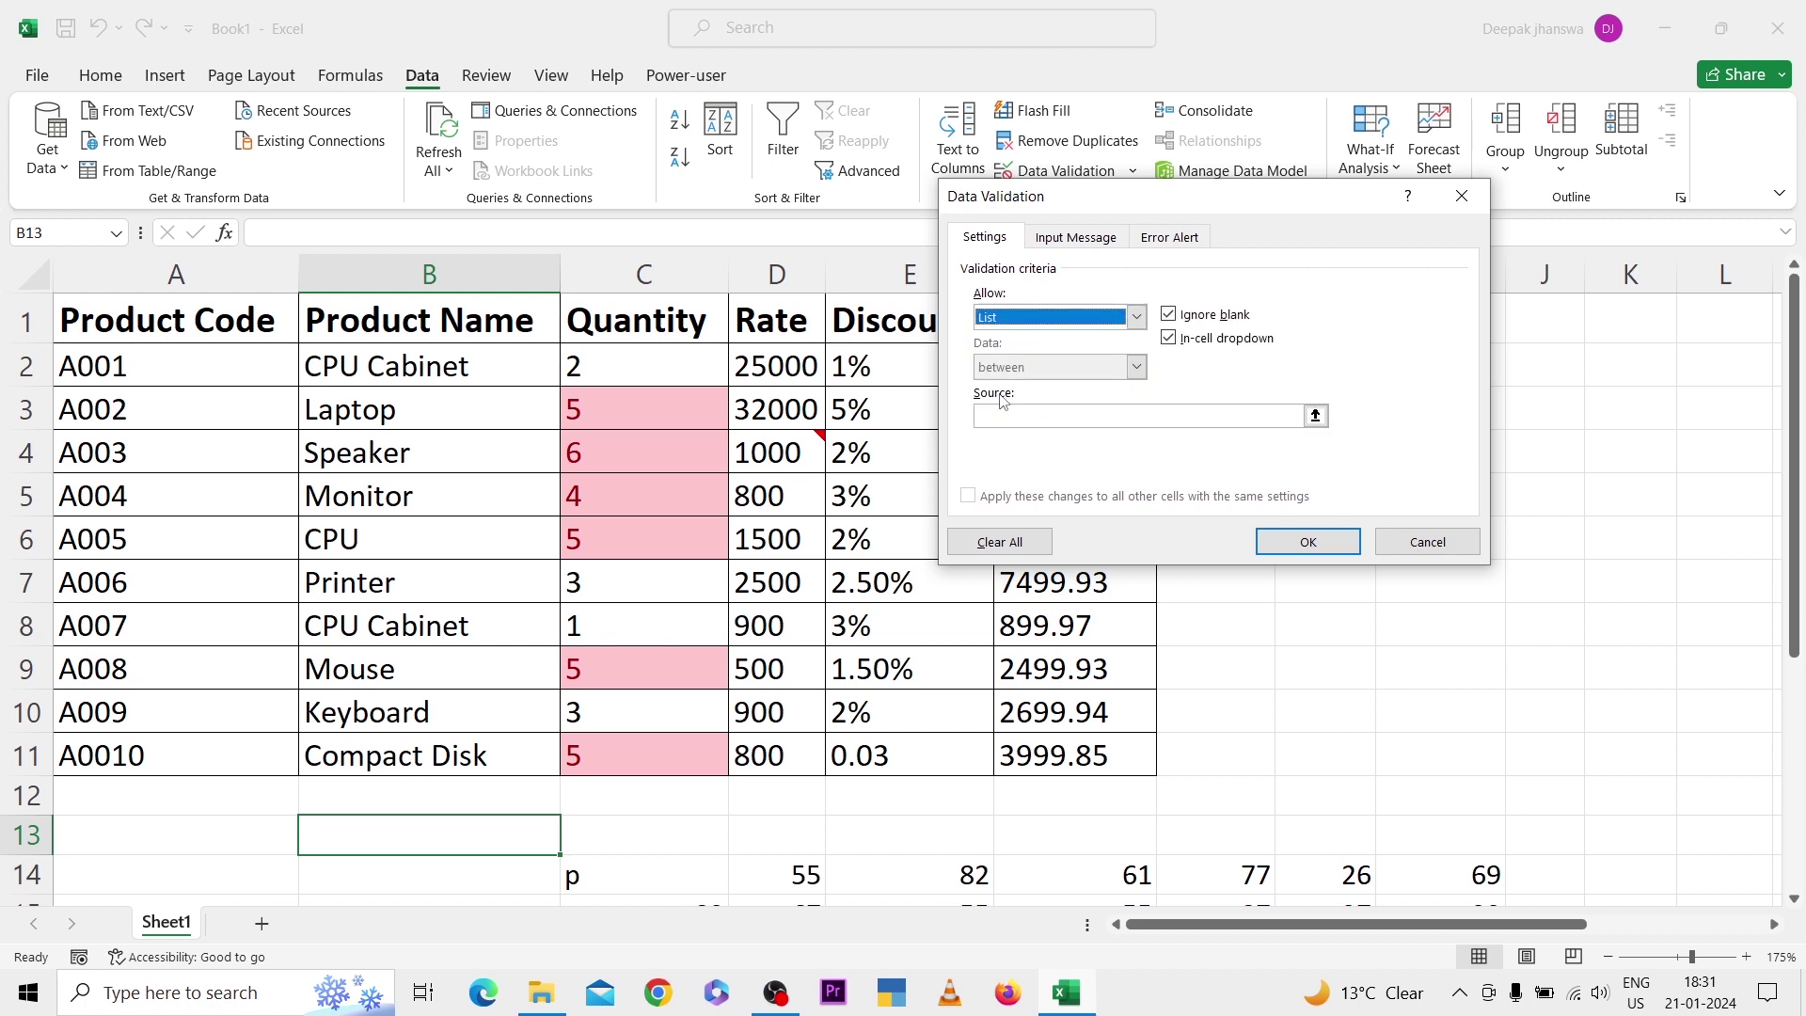
{"action": "left_click", "coordinate": [985, 415]}
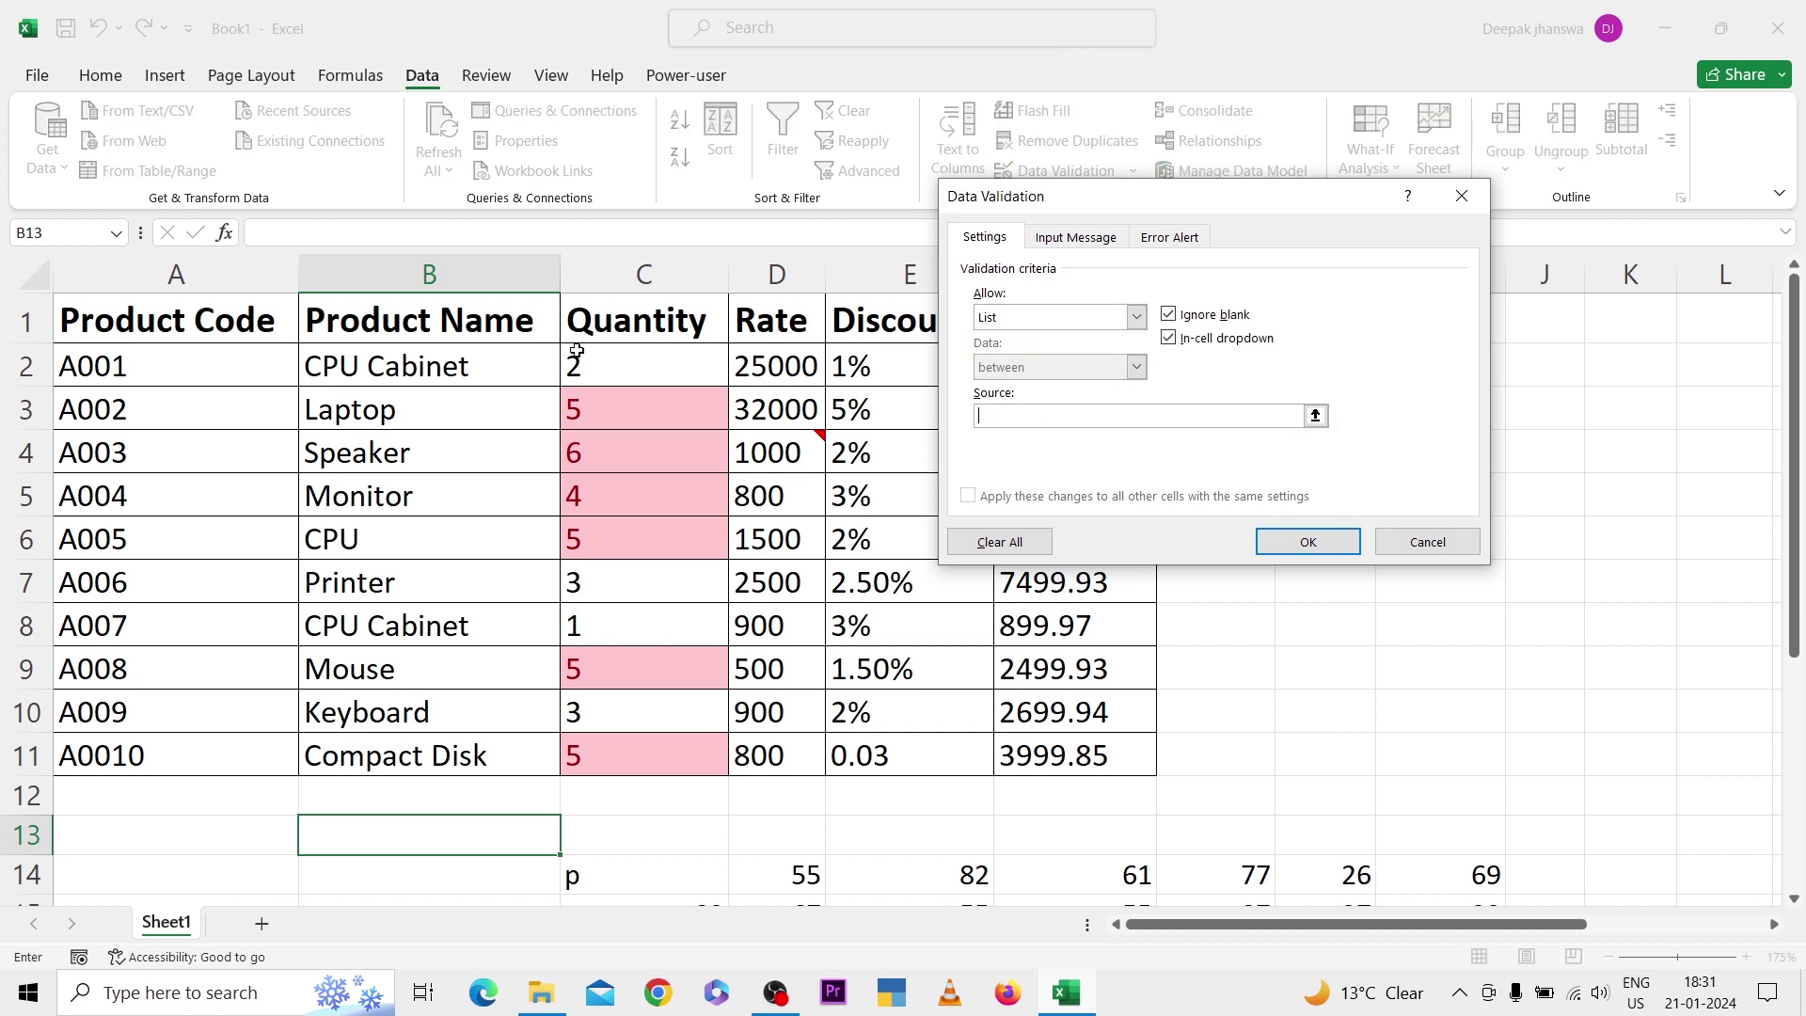
{"action": "left_click", "coordinate": [218, 380]}
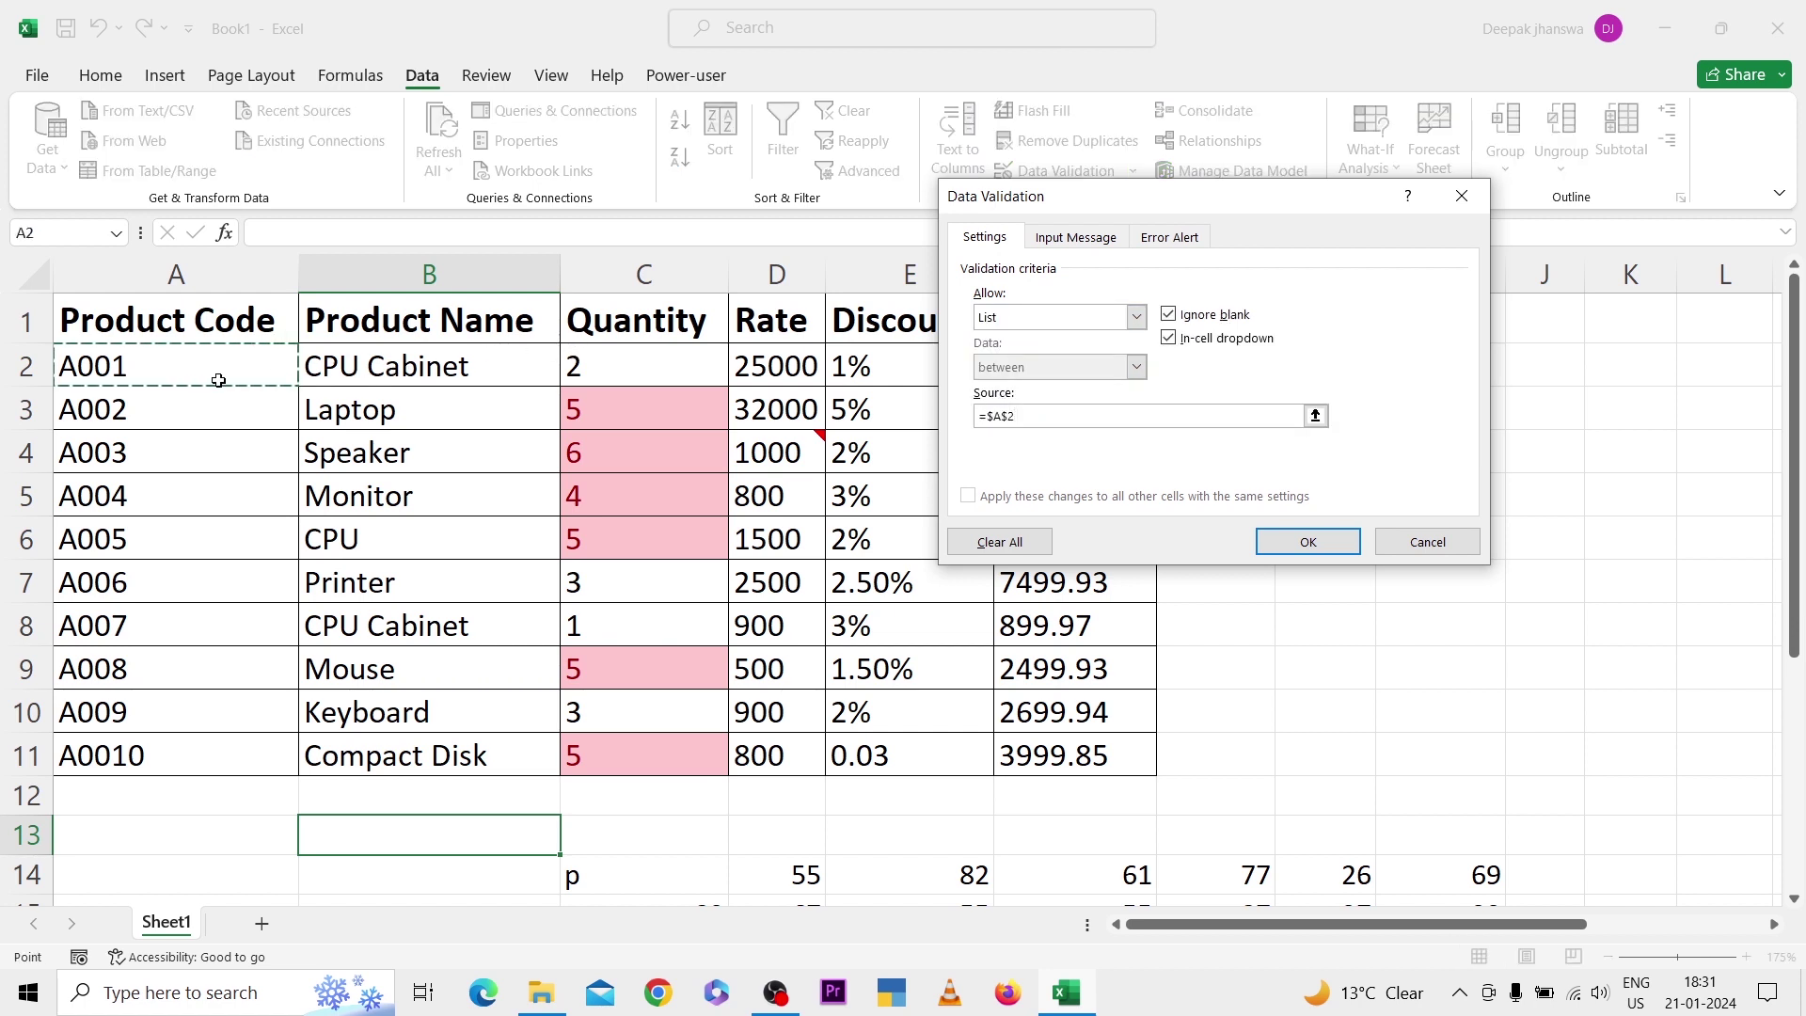
{"action": "key", "text": "ctrl+shift+Down"}
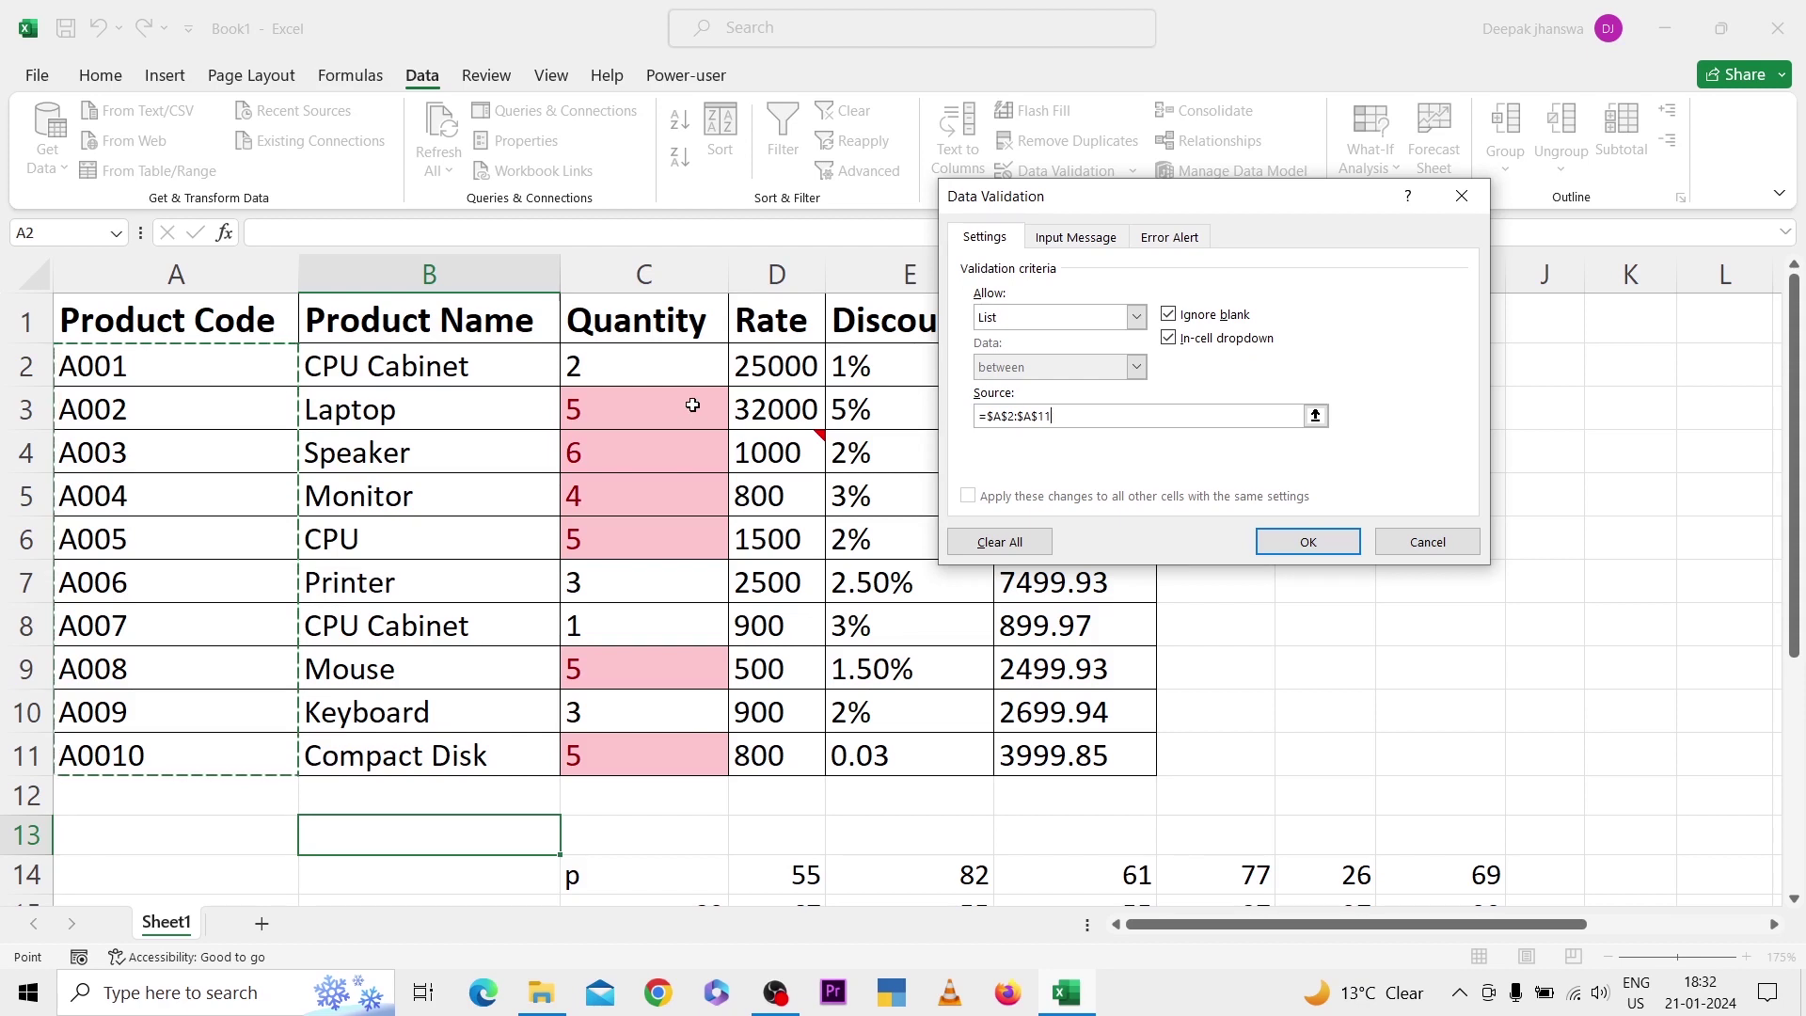
{"action": "left_click", "coordinate": [1283, 540]}
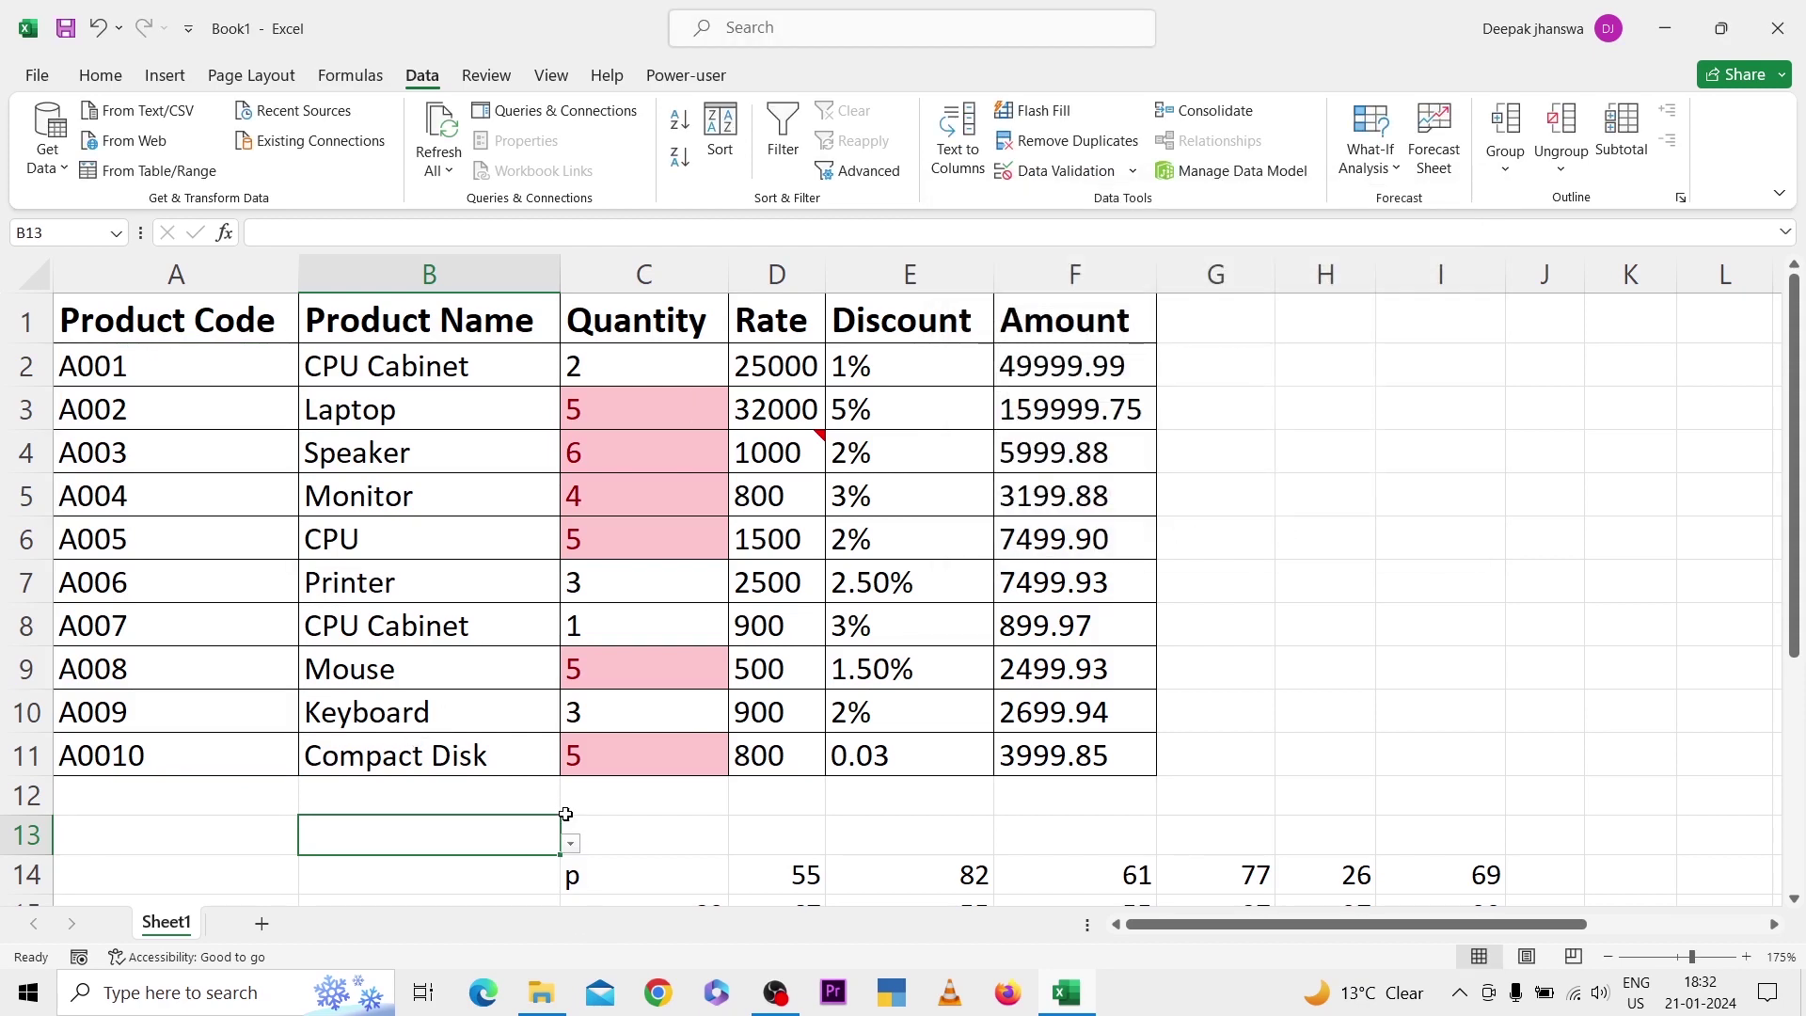
Choose A007 from the drop-down list in B13.
{"action": "left_click", "coordinate": [571, 843]}
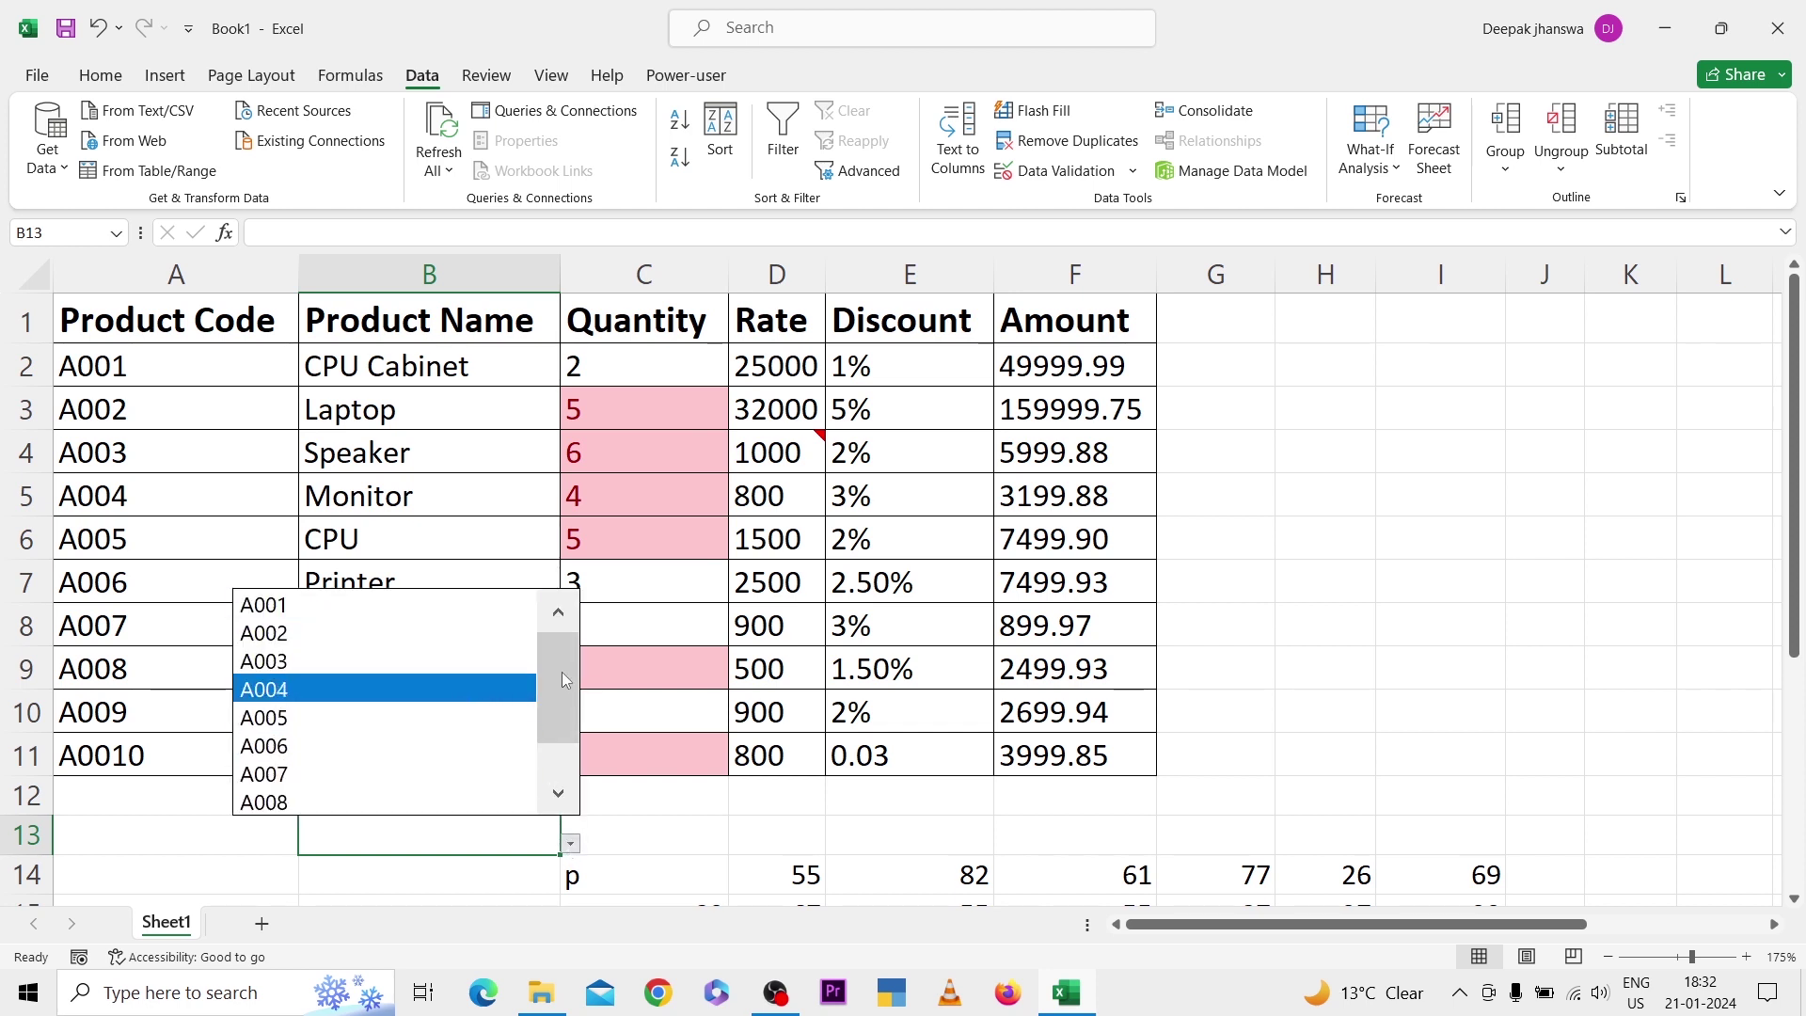
{"action": "left_click_drag", "start_coordinate": [561, 671], "coordinate": [562, 731]}
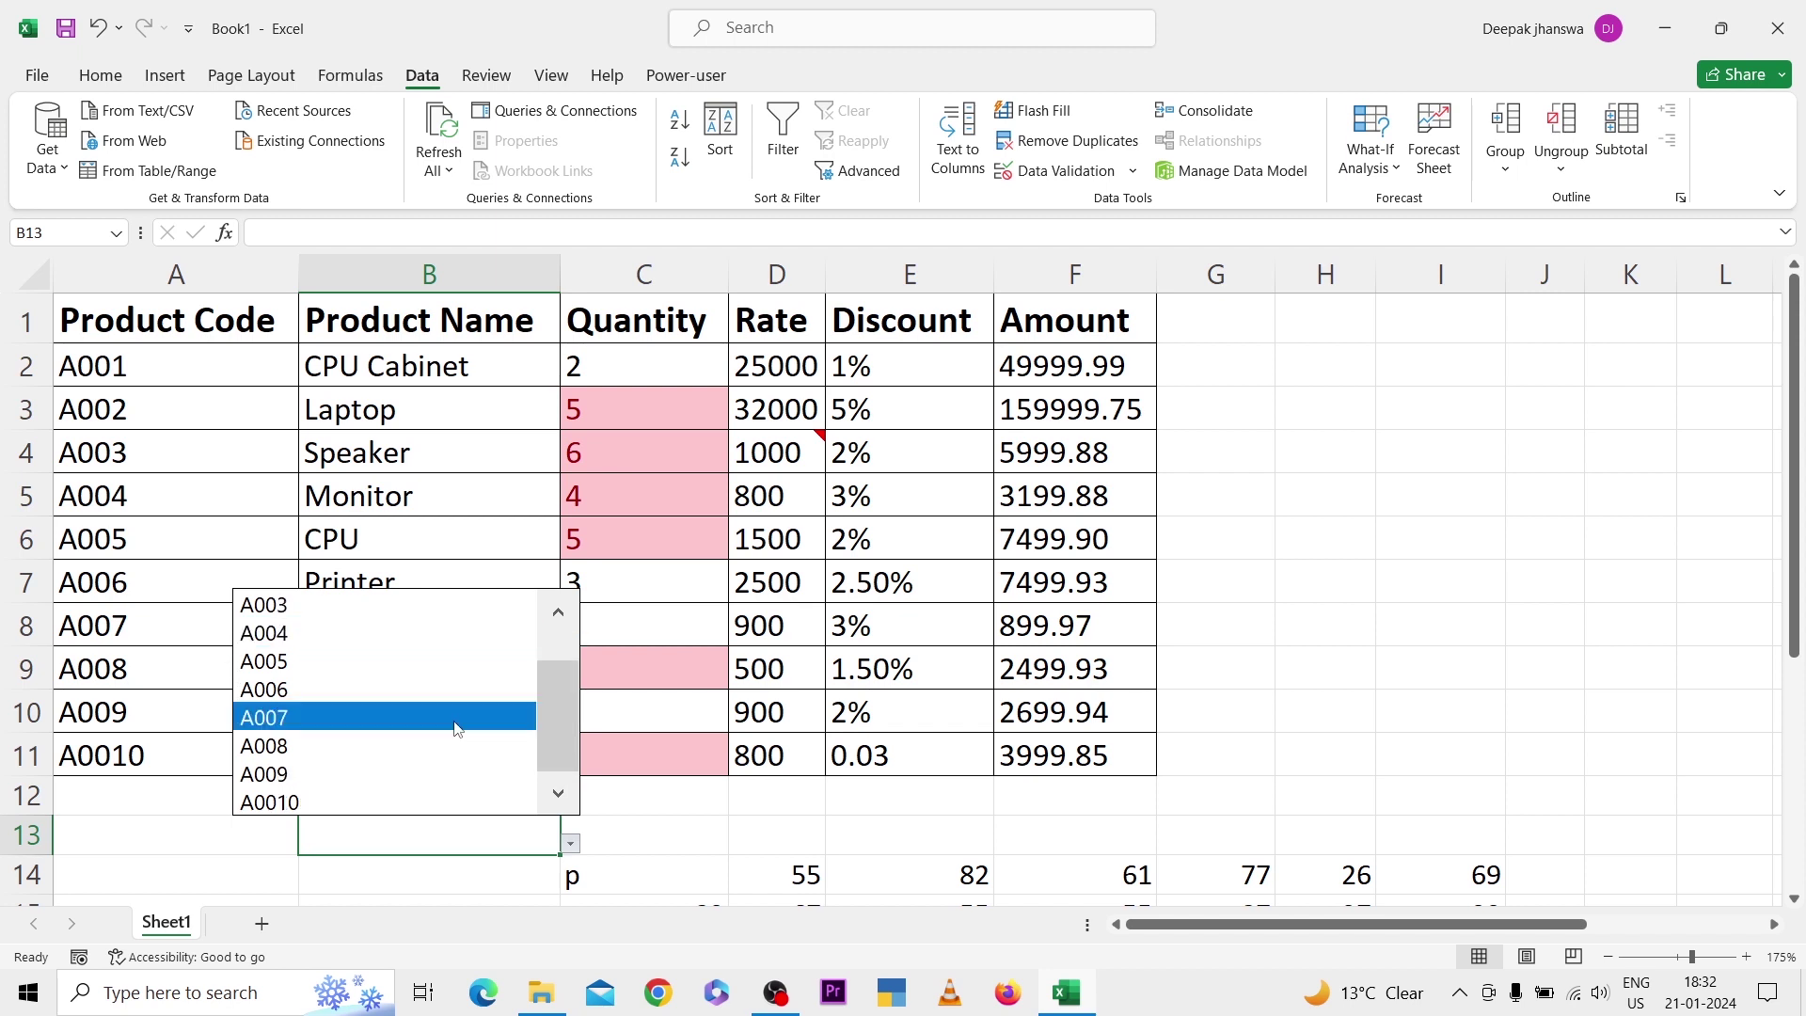
{"action": "left_click", "coordinate": [393, 715]}
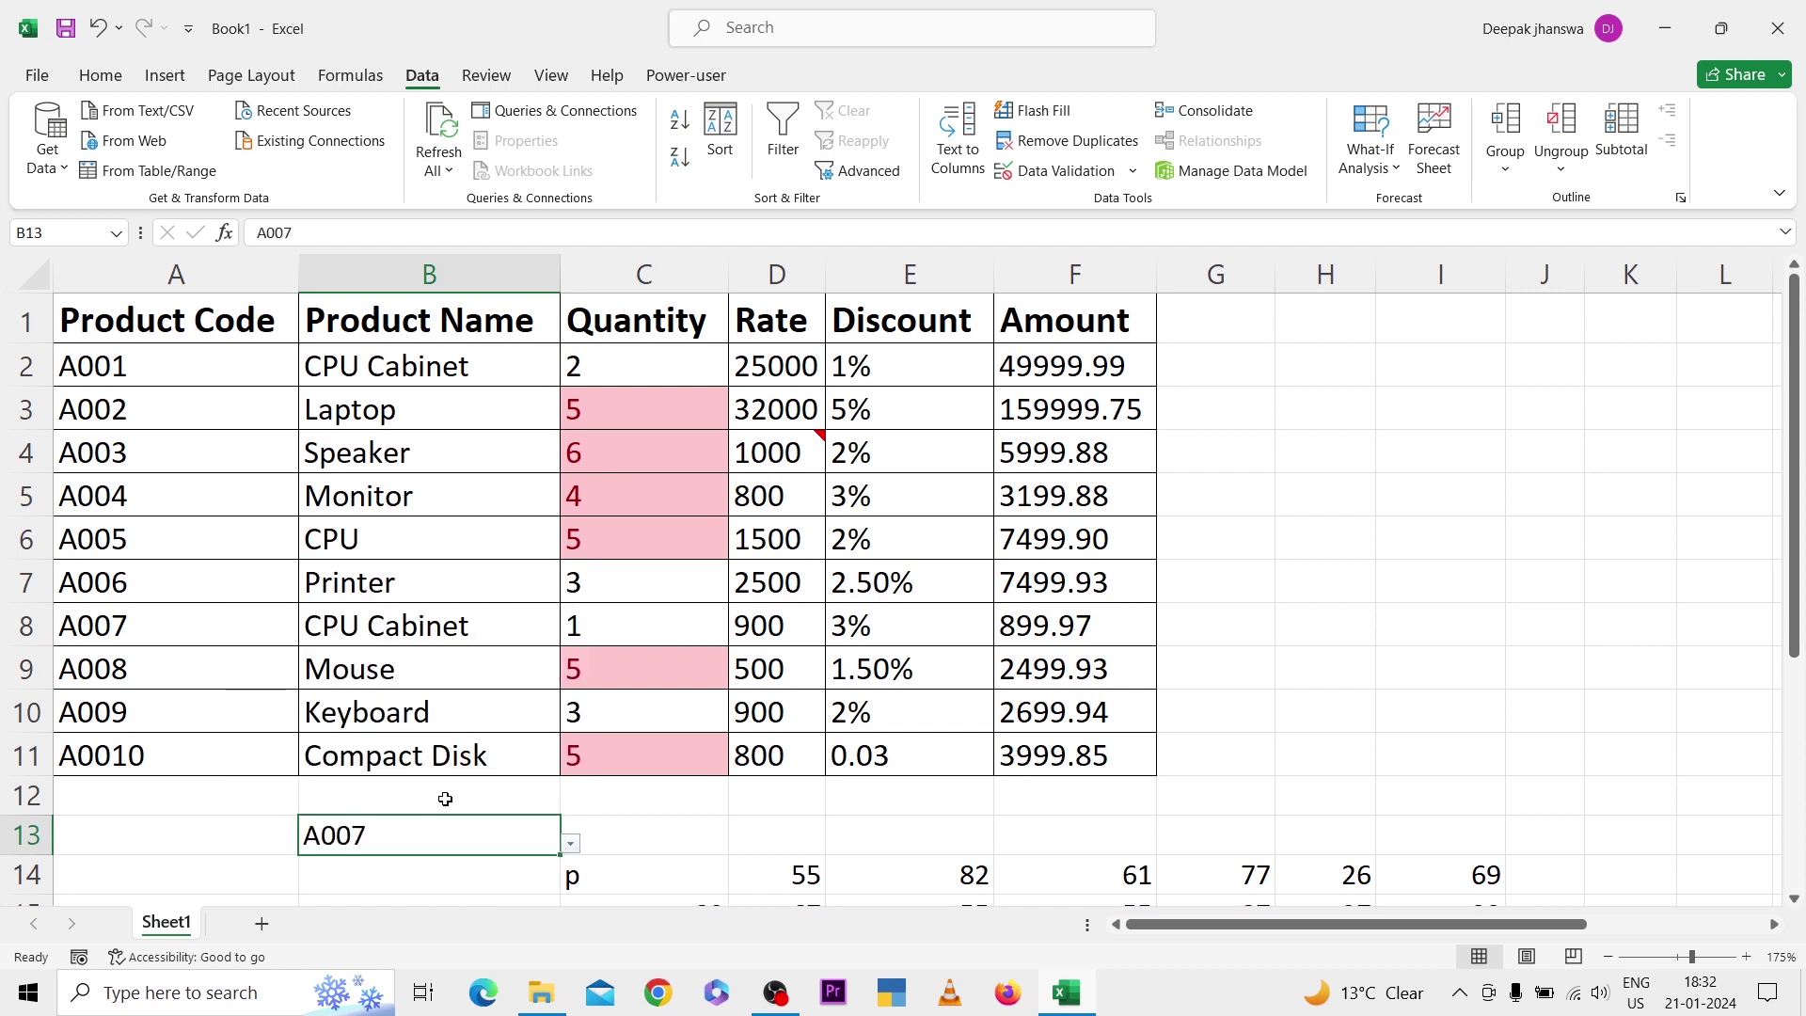
Starting from cell F5, locate the cells on the sheet that have data validation.
{"action": "left_click", "coordinate": [99, 75]}
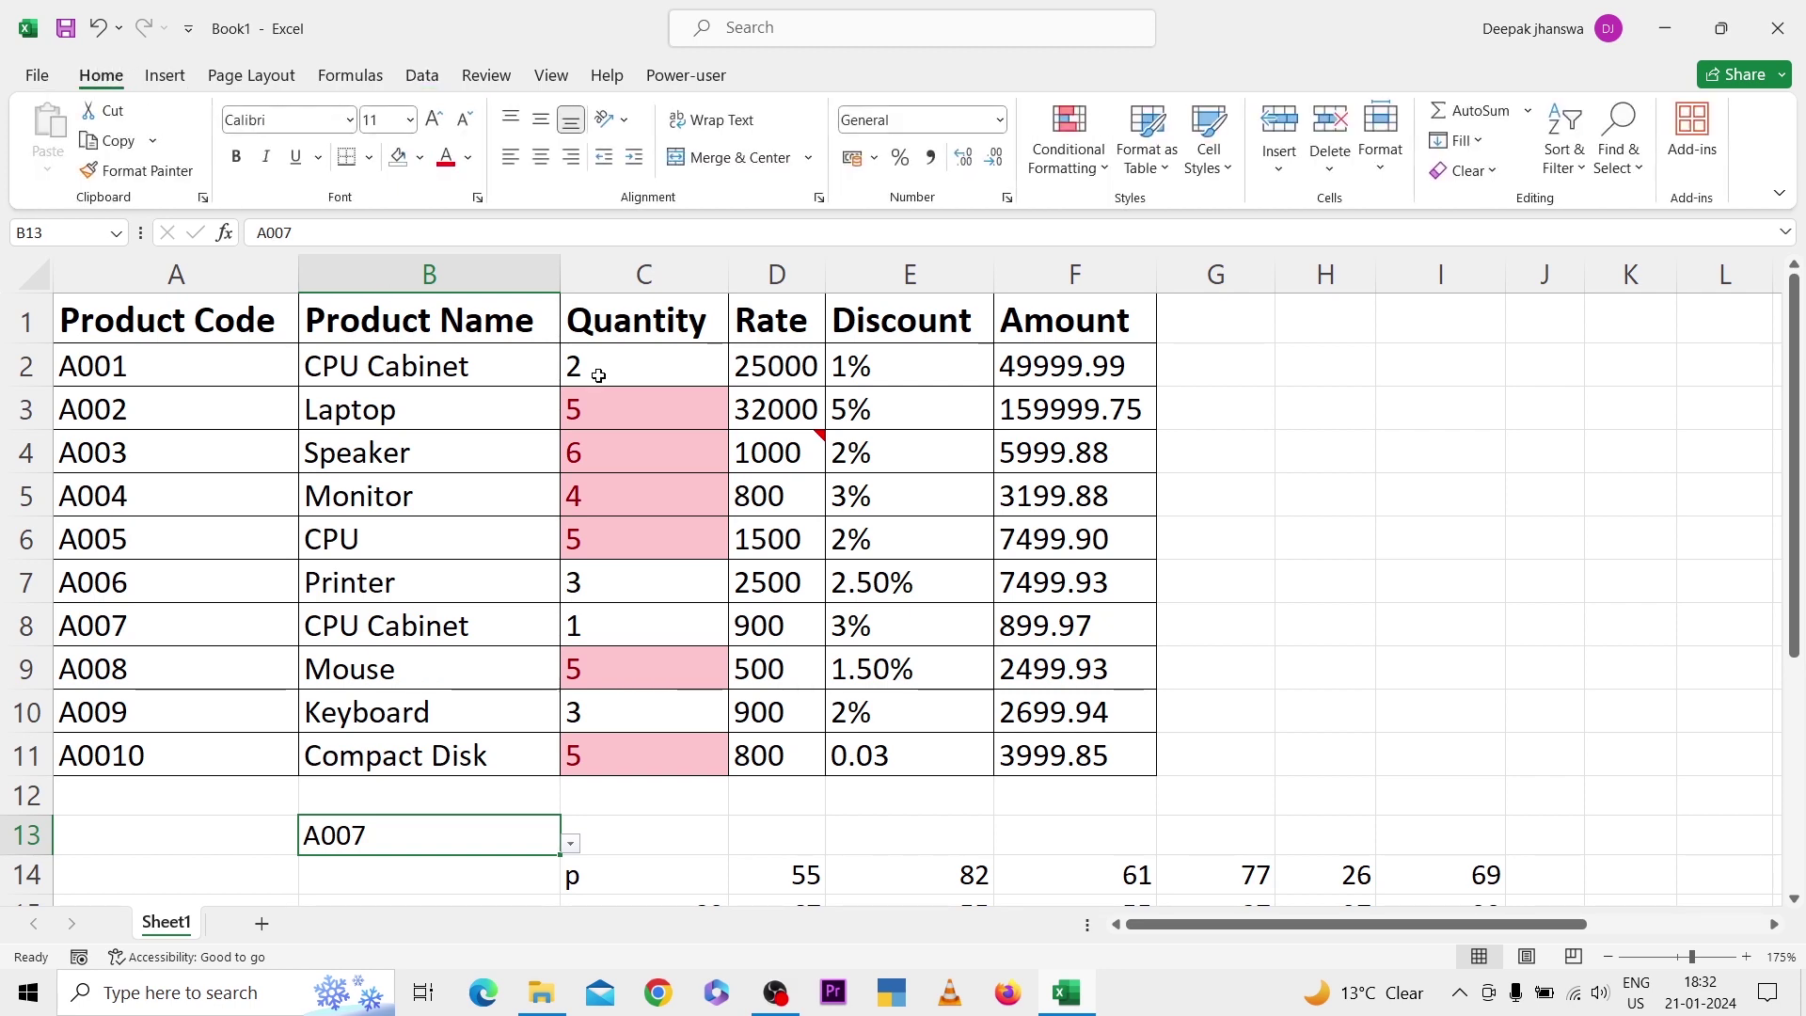
{"action": "left_click", "coordinate": [1065, 498]}
{"action": "left_click", "coordinate": [1636, 160]}
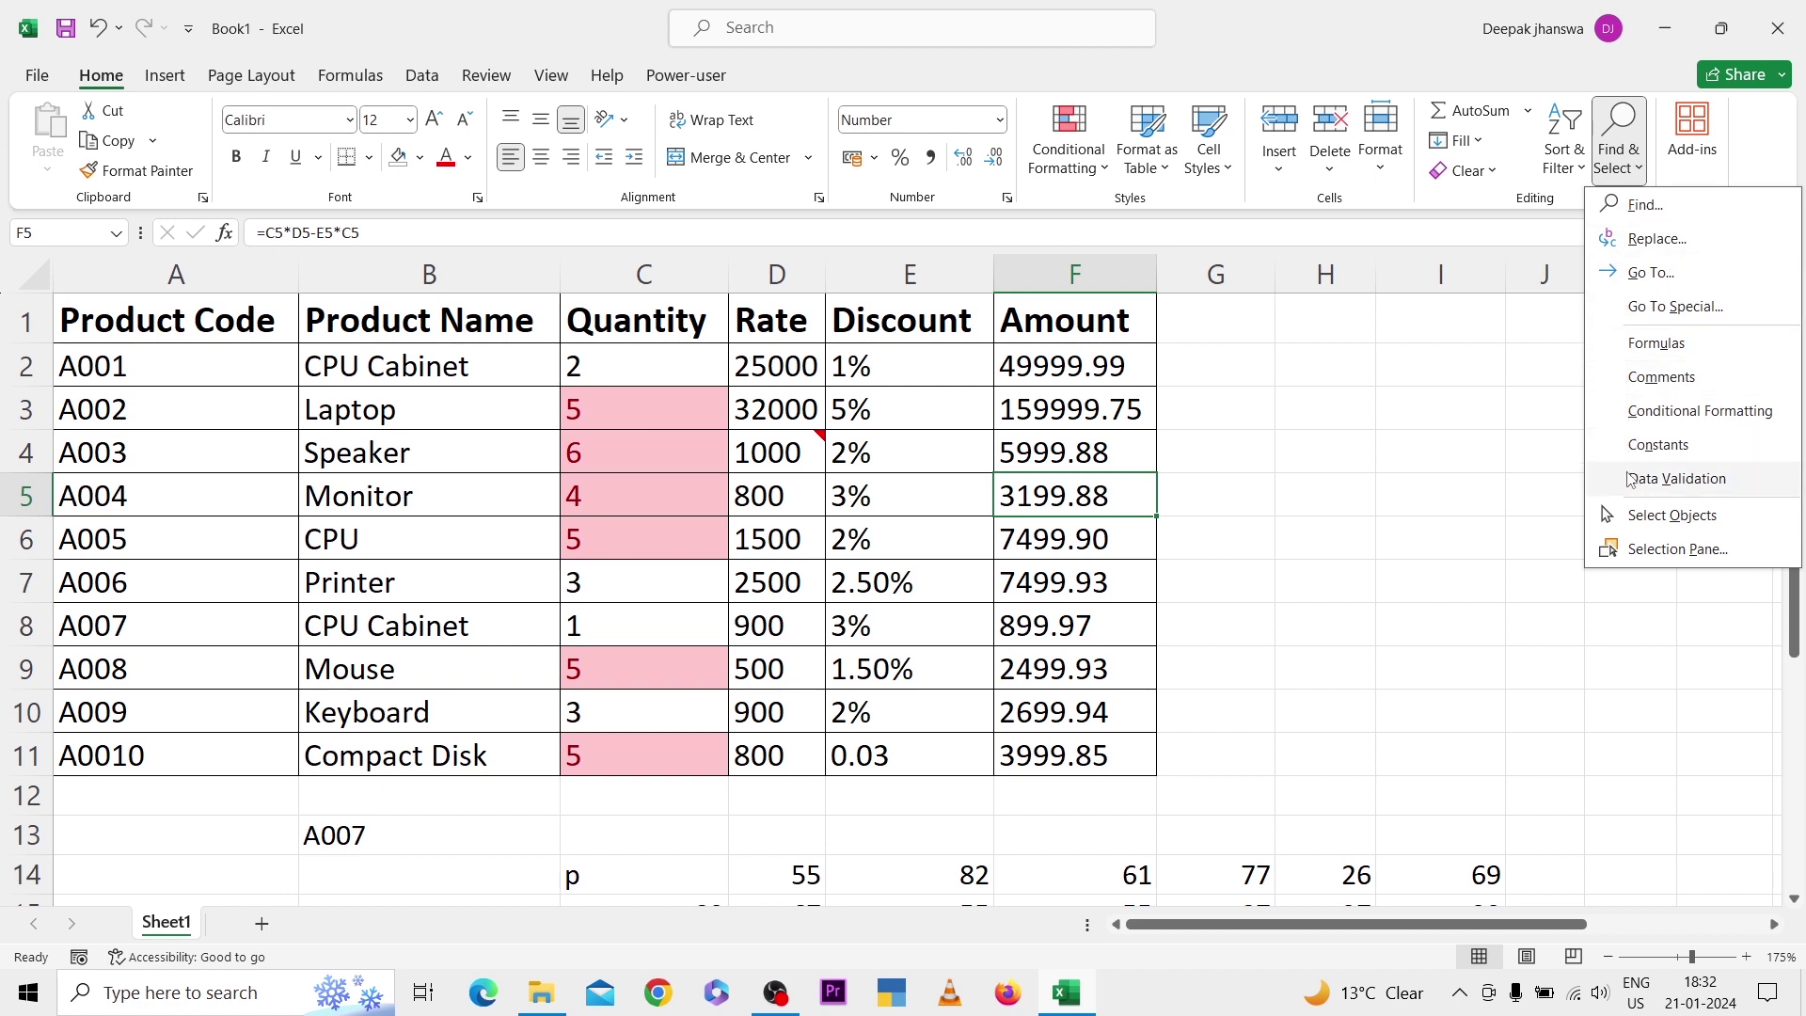
{"action": "left_click", "coordinate": [1675, 478]}
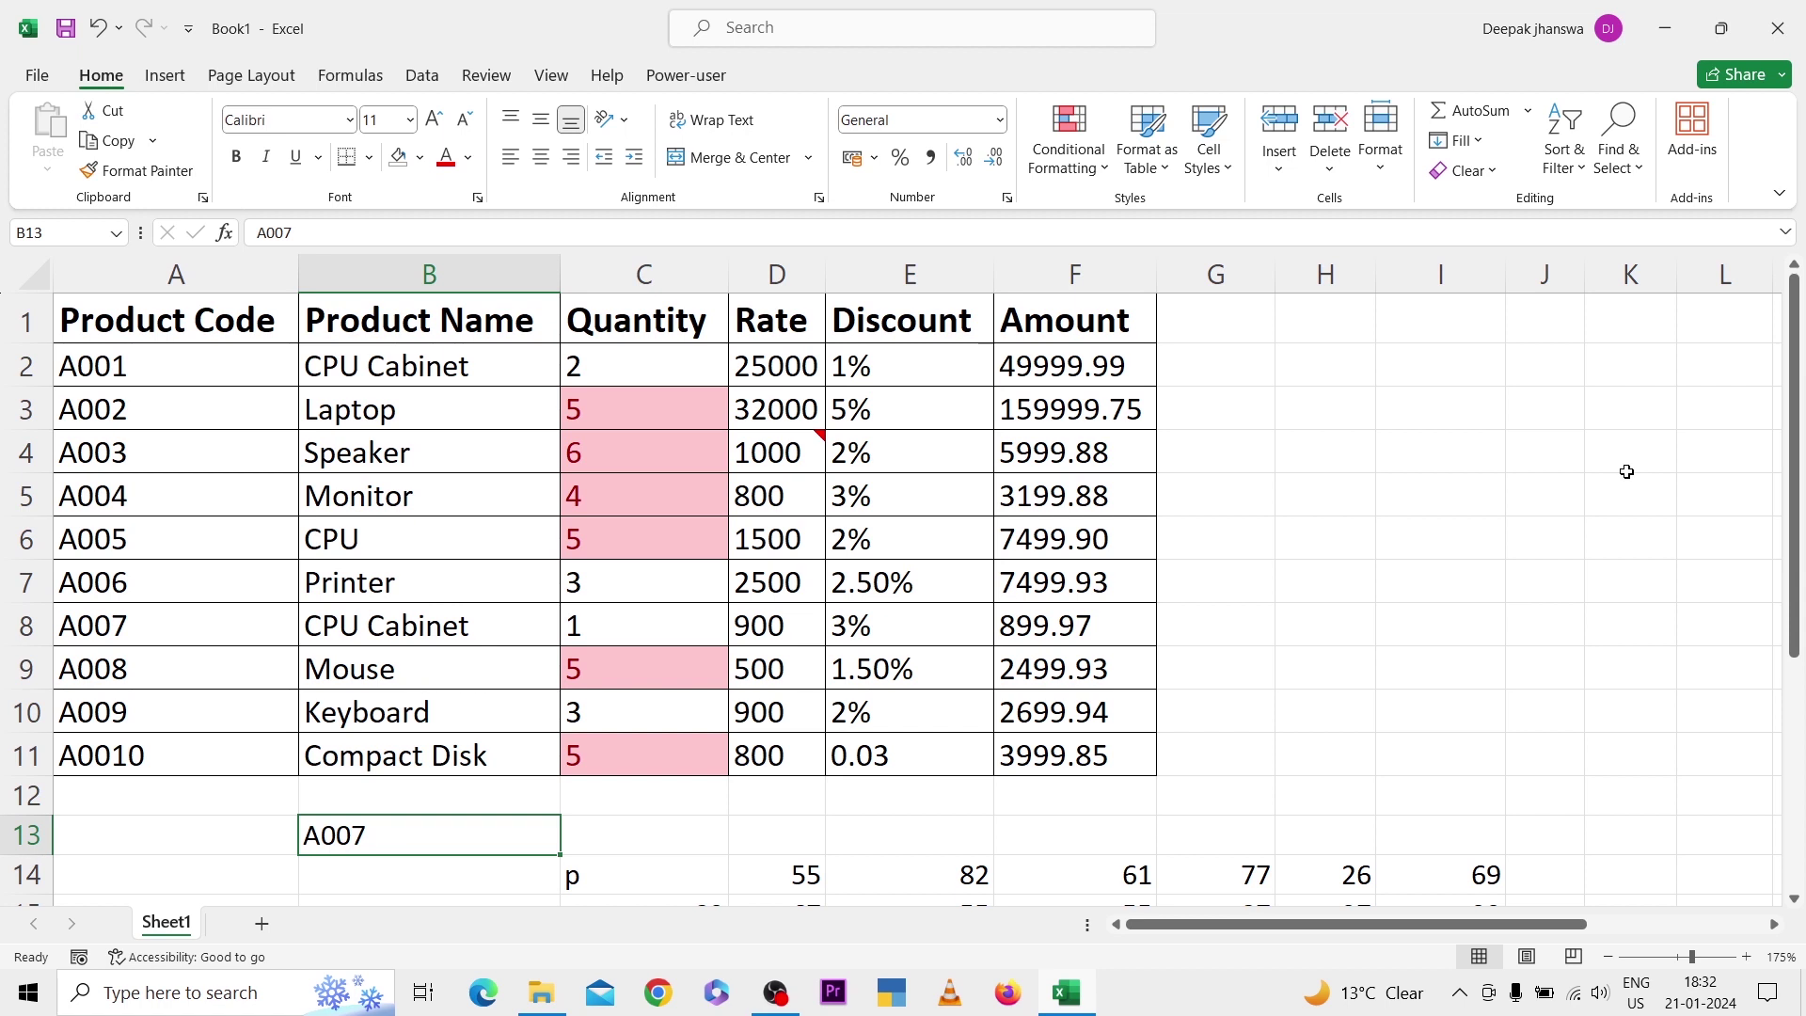
{"action": "left_click", "coordinate": [1619, 165]}
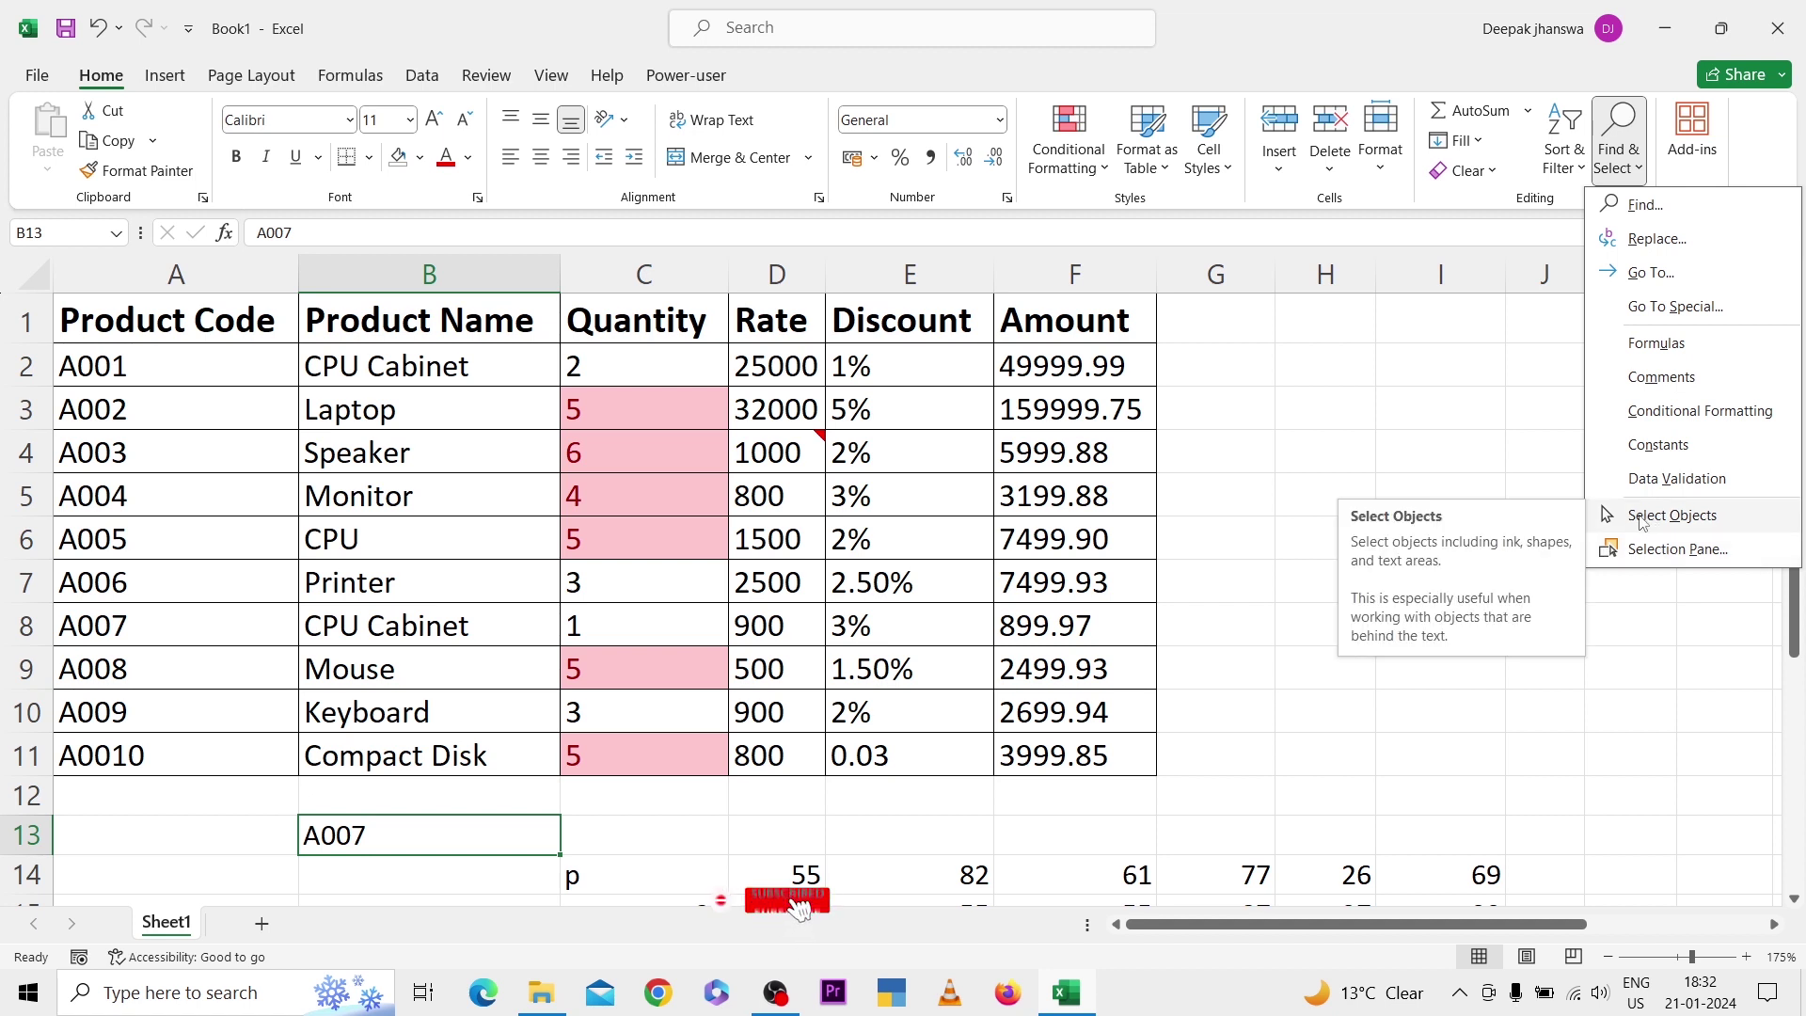
{"action": "left_click", "coordinate": [1200, 441]}
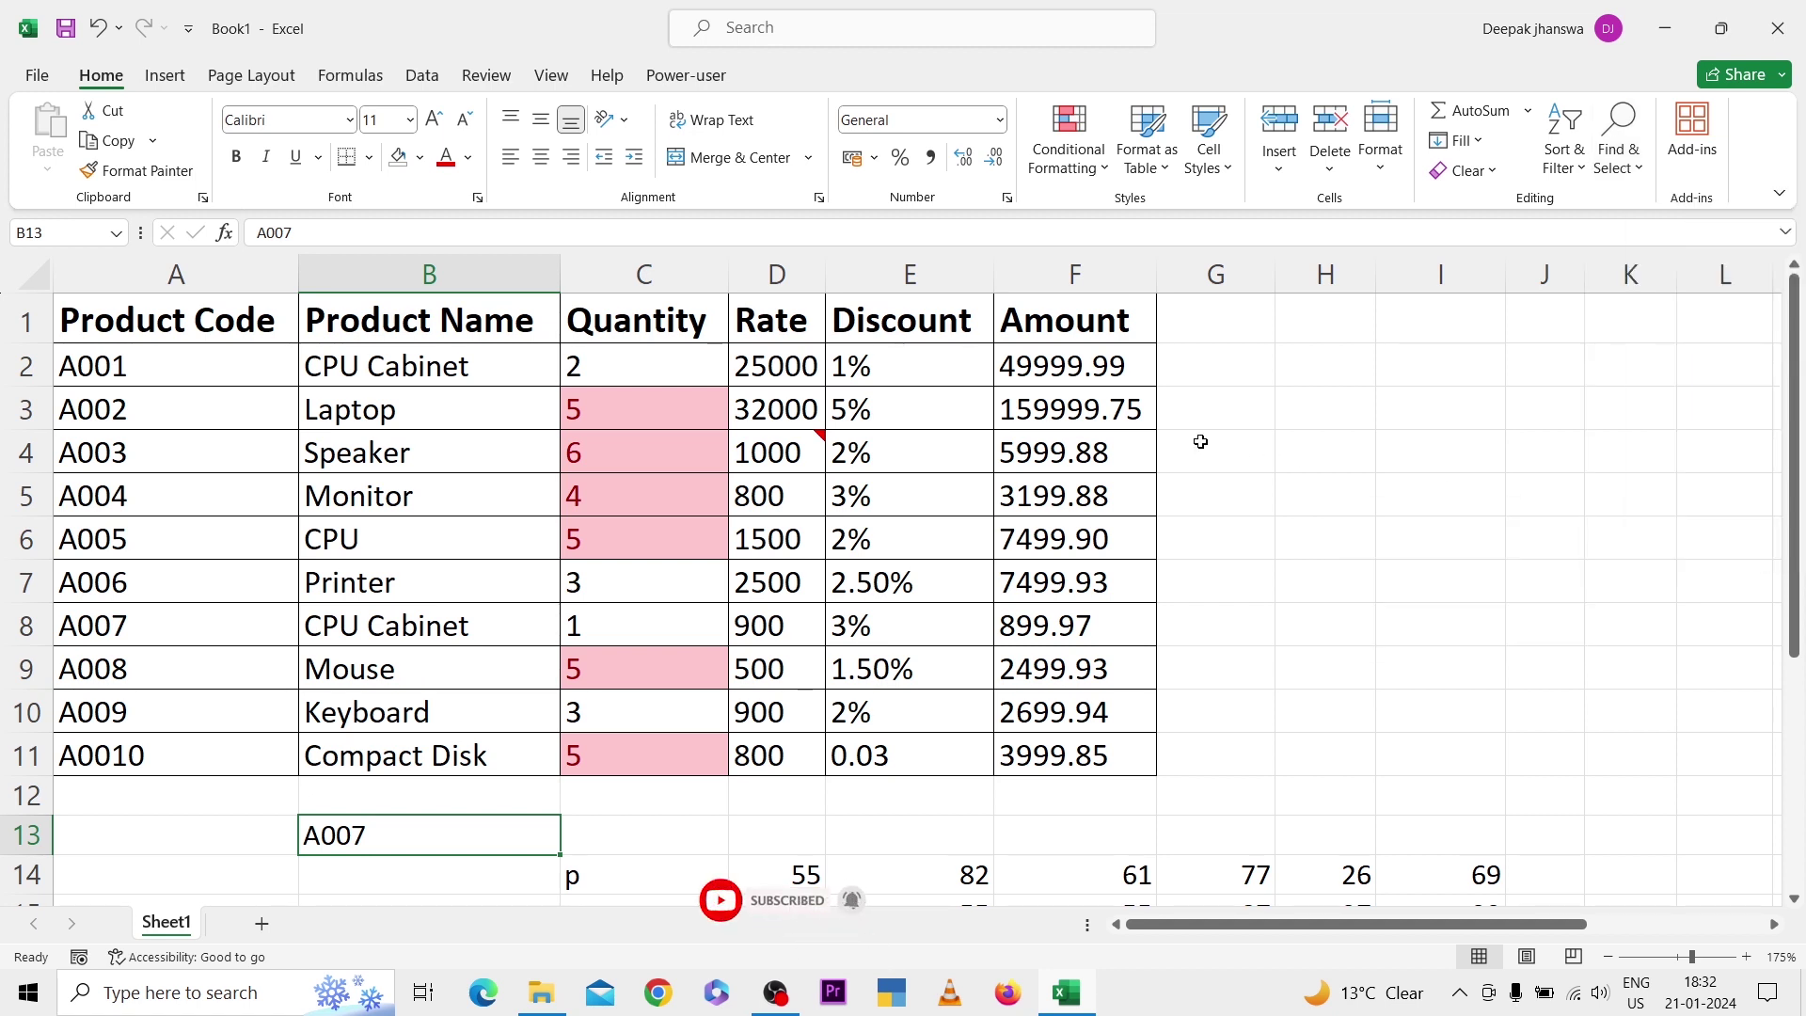
Draw an oval about 2.54 cm high and 2.66 cm wide over columns A and B, and place three copies in a row across the table.
{"action": "left_click", "coordinate": [270, 366]}
{"action": "left_click", "coordinate": [166, 77]}
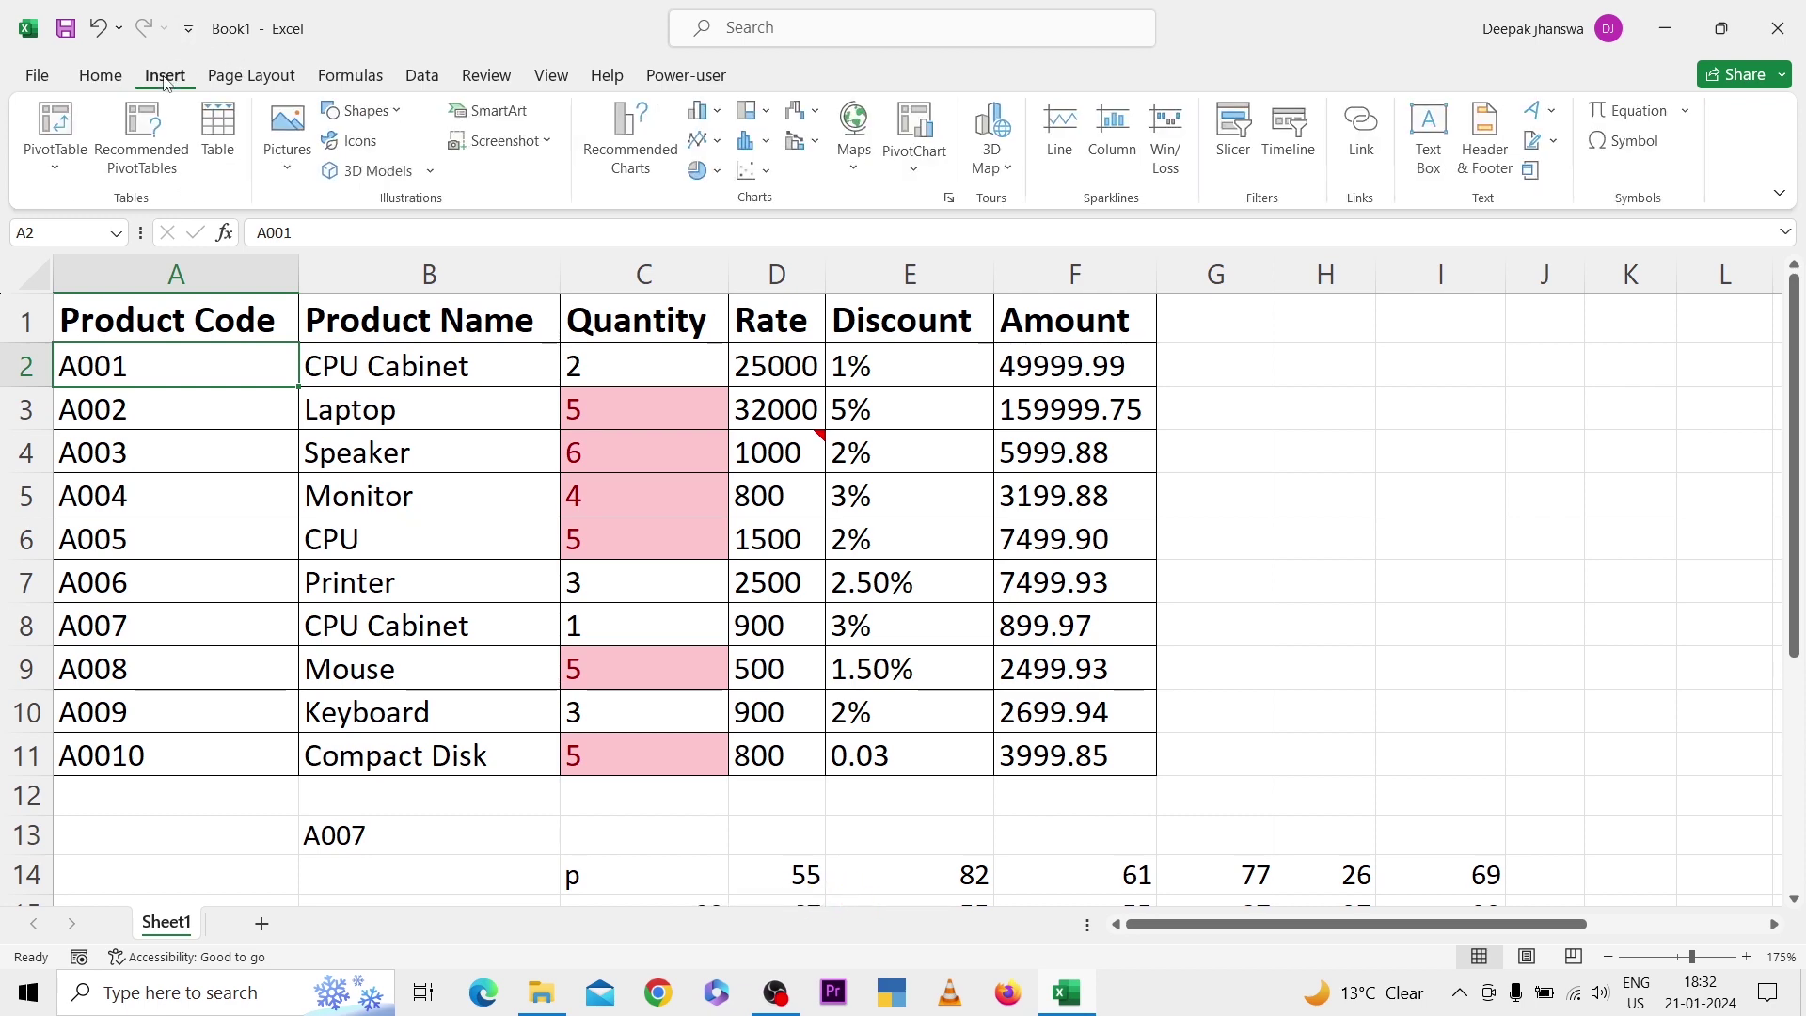
{"action": "left_click", "coordinate": [383, 118]}
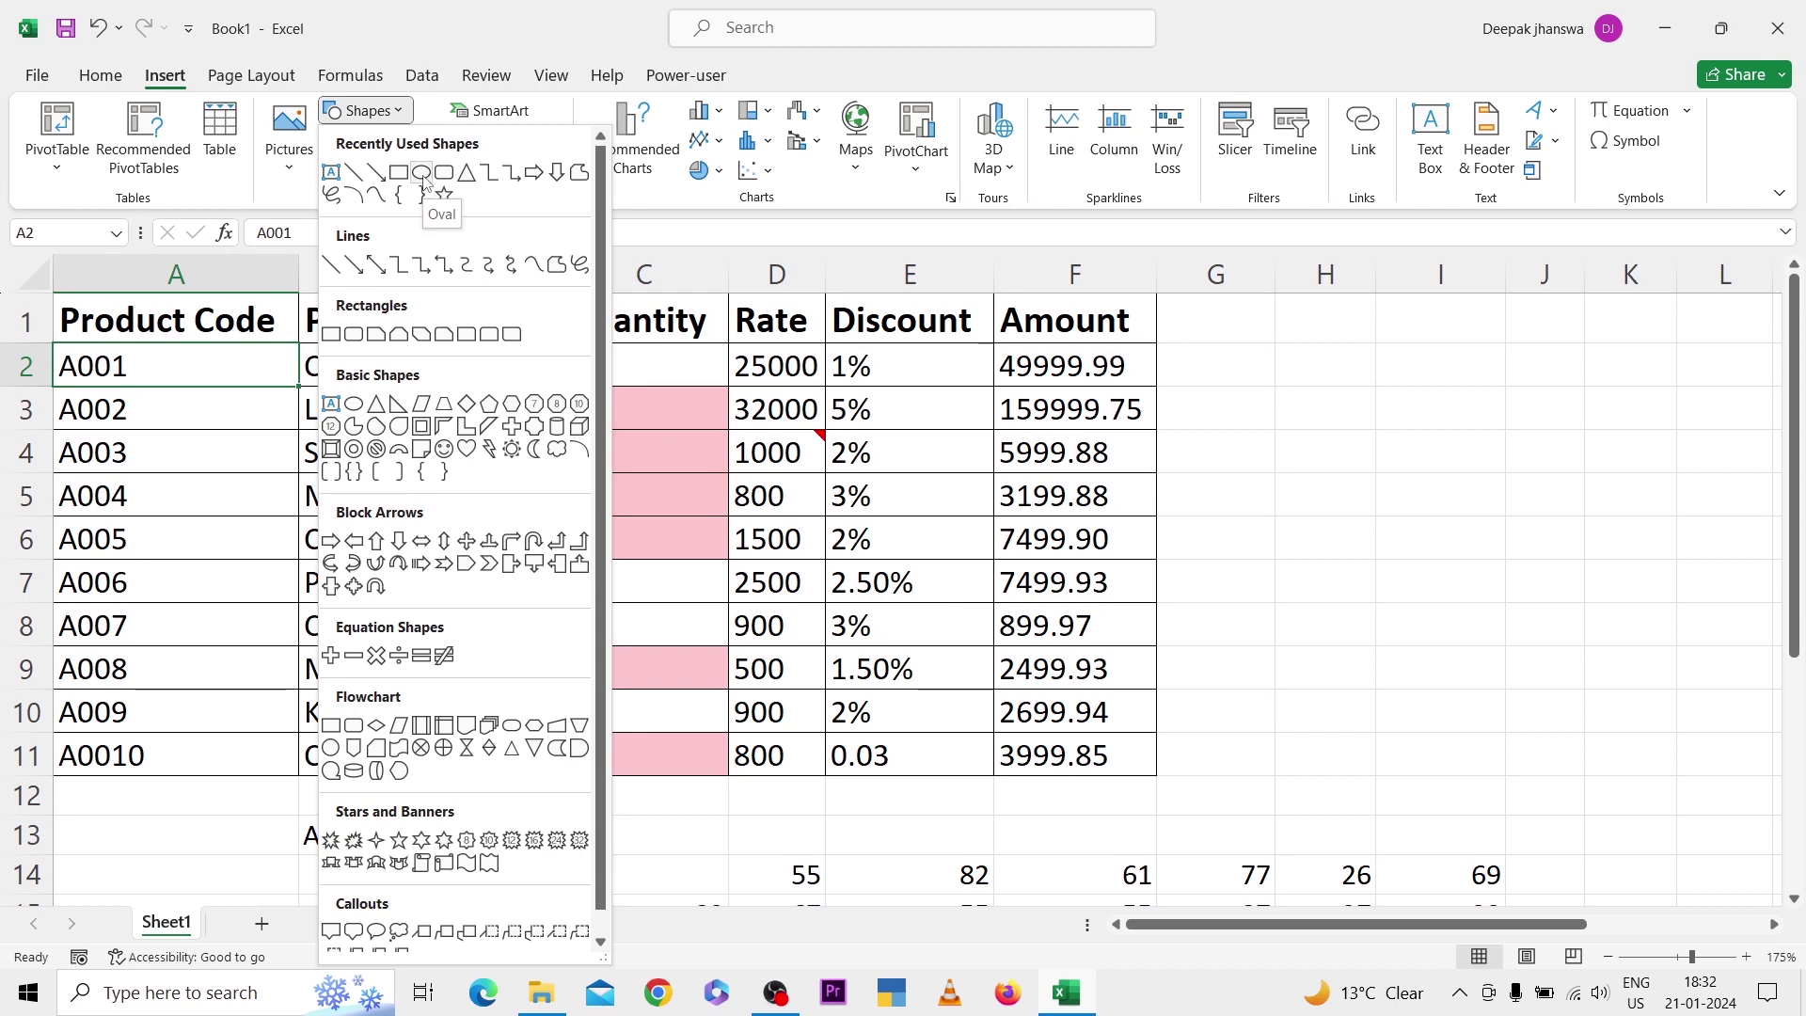
{"action": "left_click", "coordinate": [399, 196]}
{"action": "left_click_drag", "start_coordinate": [224, 429], "coordinate": [432, 627]}
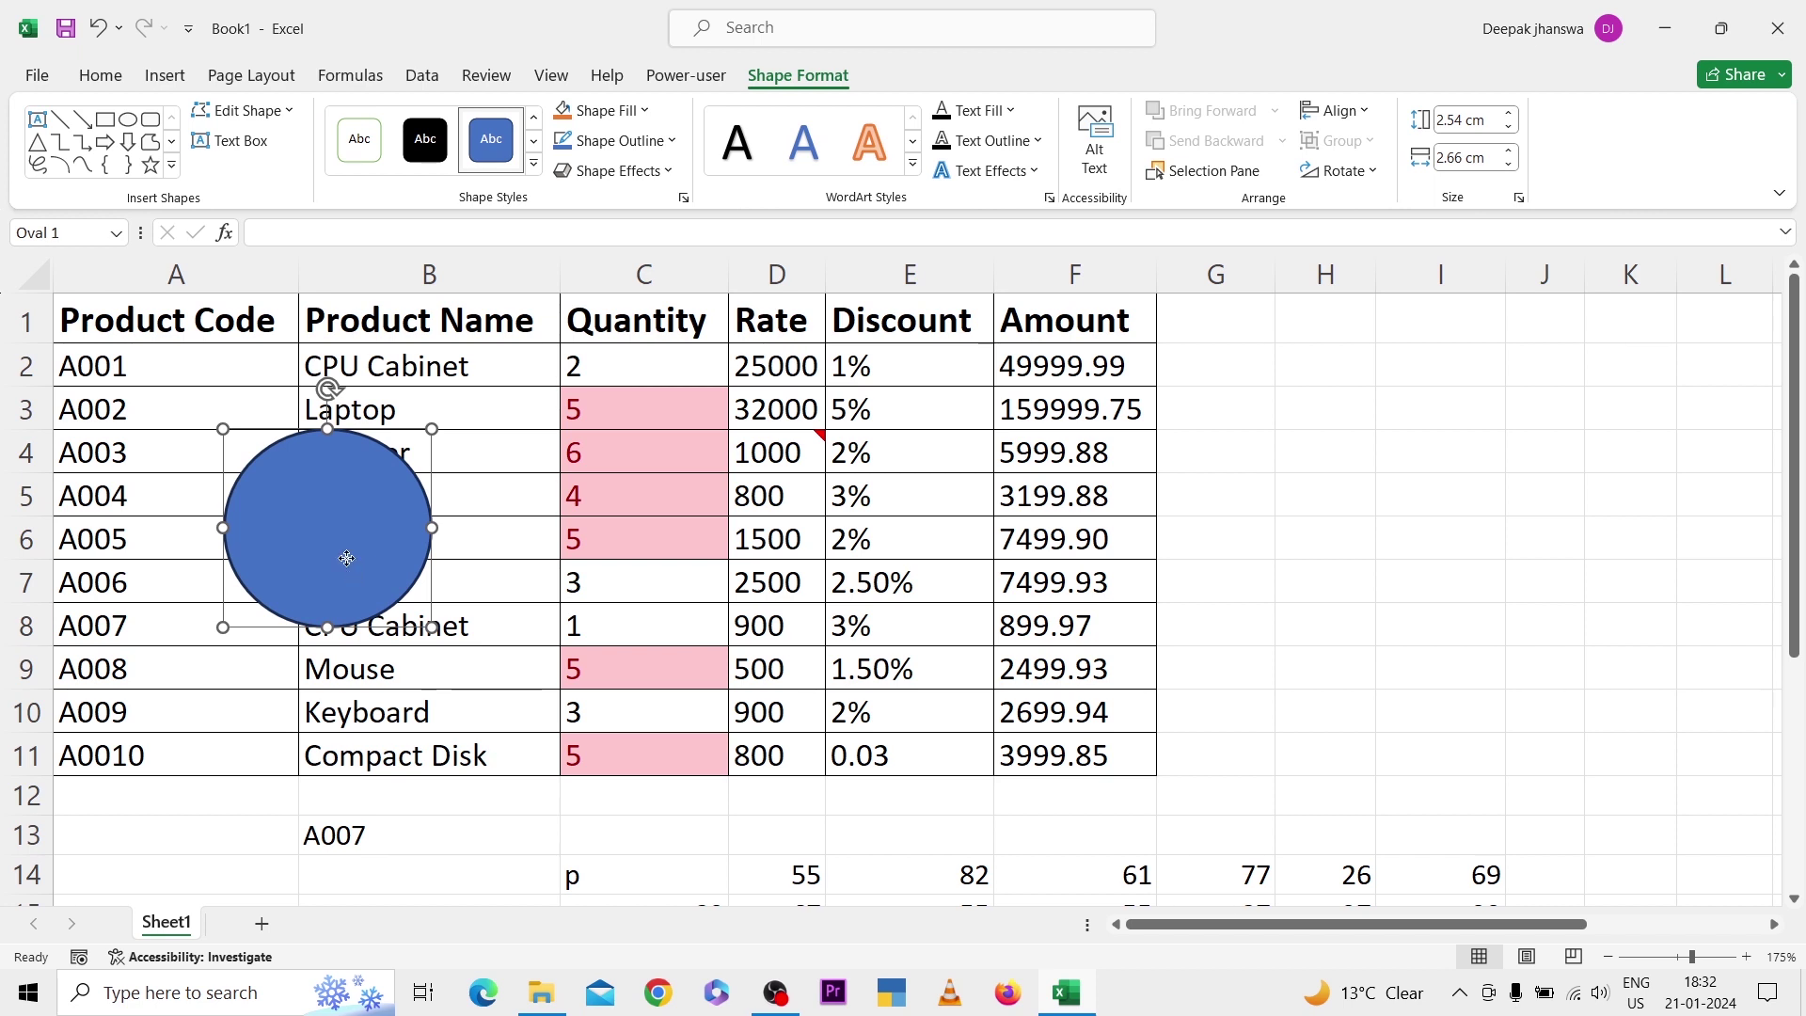
{"action": "left_click_drag", "start_coordinate": [346, 557], "coordinate": [1241, 546]}
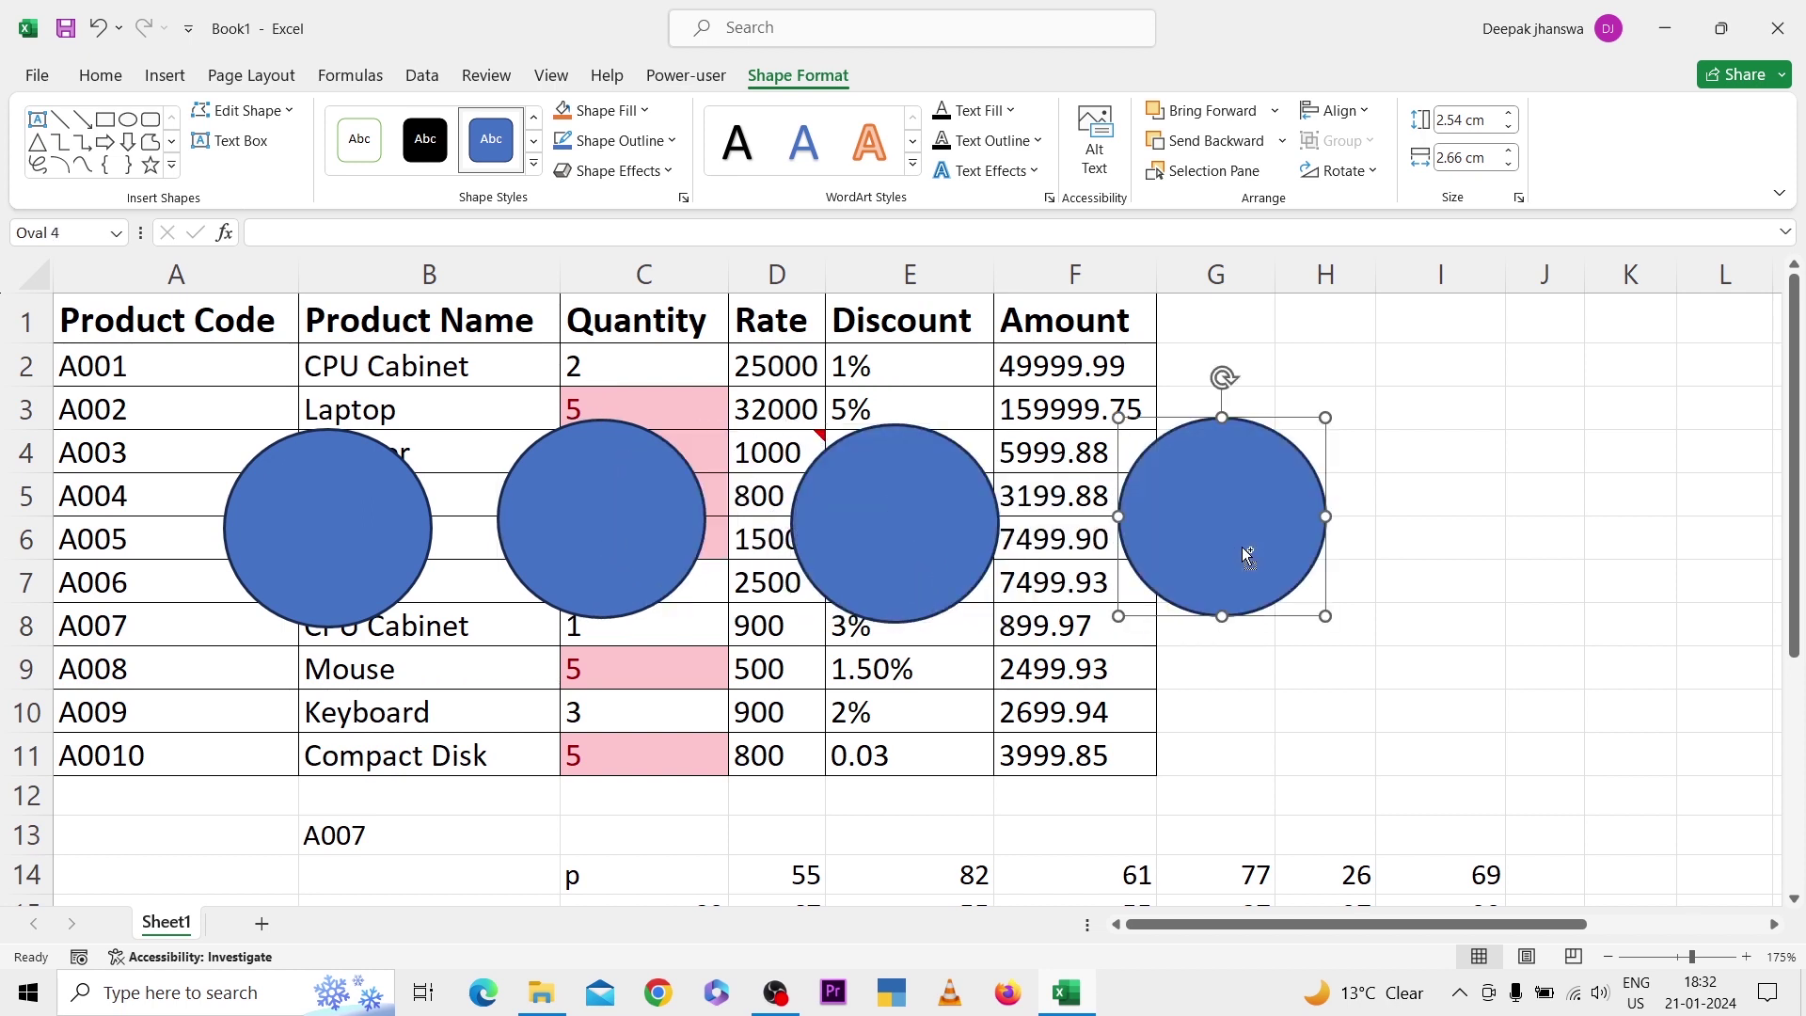
{"action": "left_click", "coordinate": [1121, 609]}
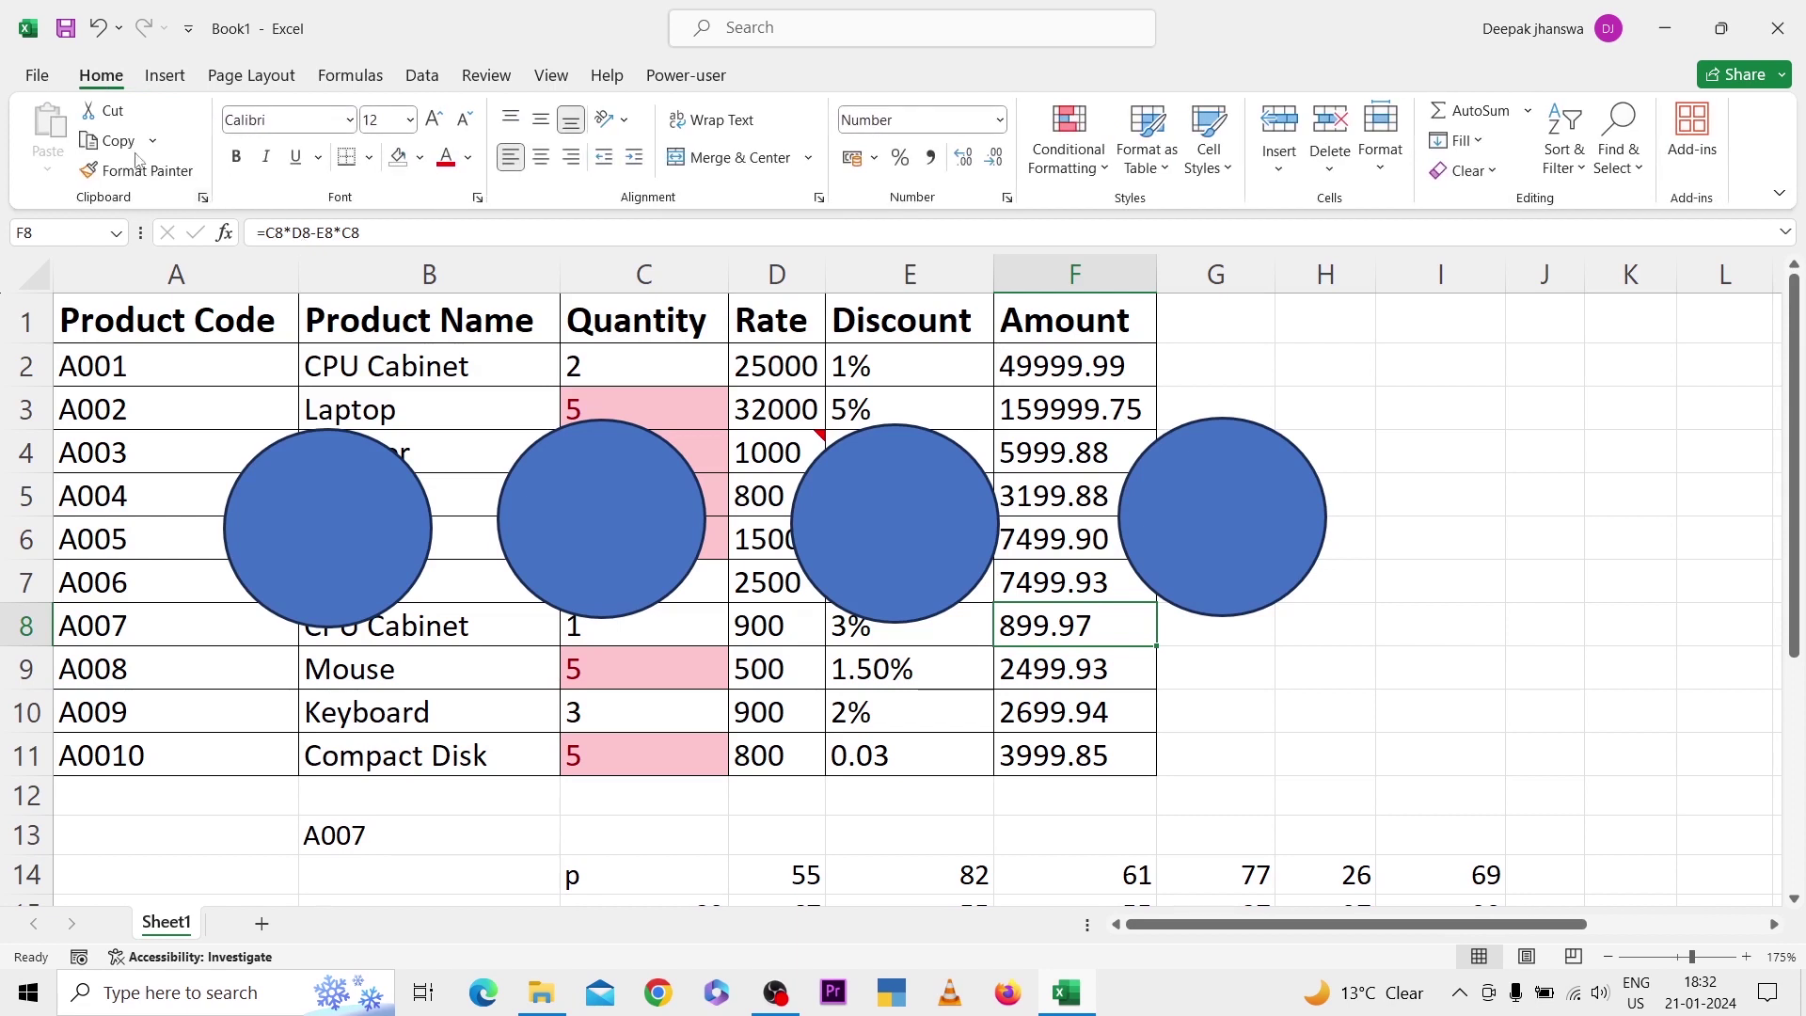
Turn on object selection, select all four ovals together with one selection area, then drop the selection.
{"action": "left_click", "coordinate": [1617, 151]}
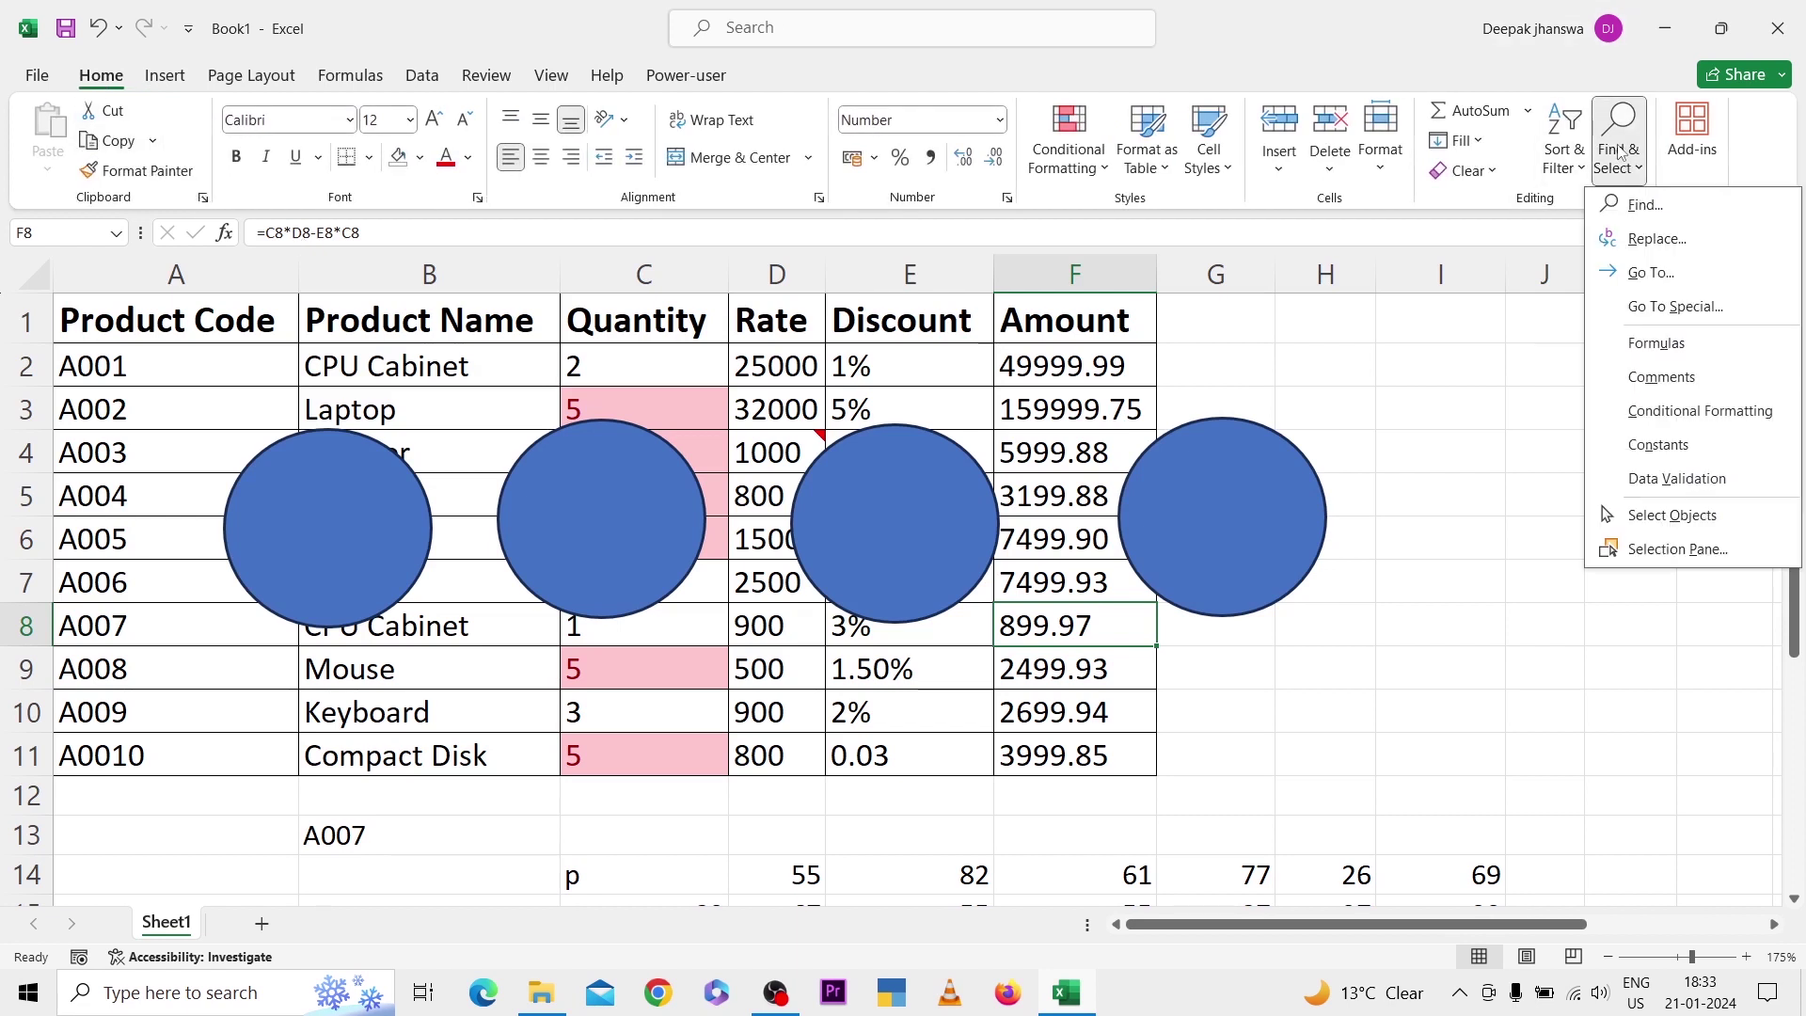
{"action": "left_click", "coordinate": [1632, 516]}
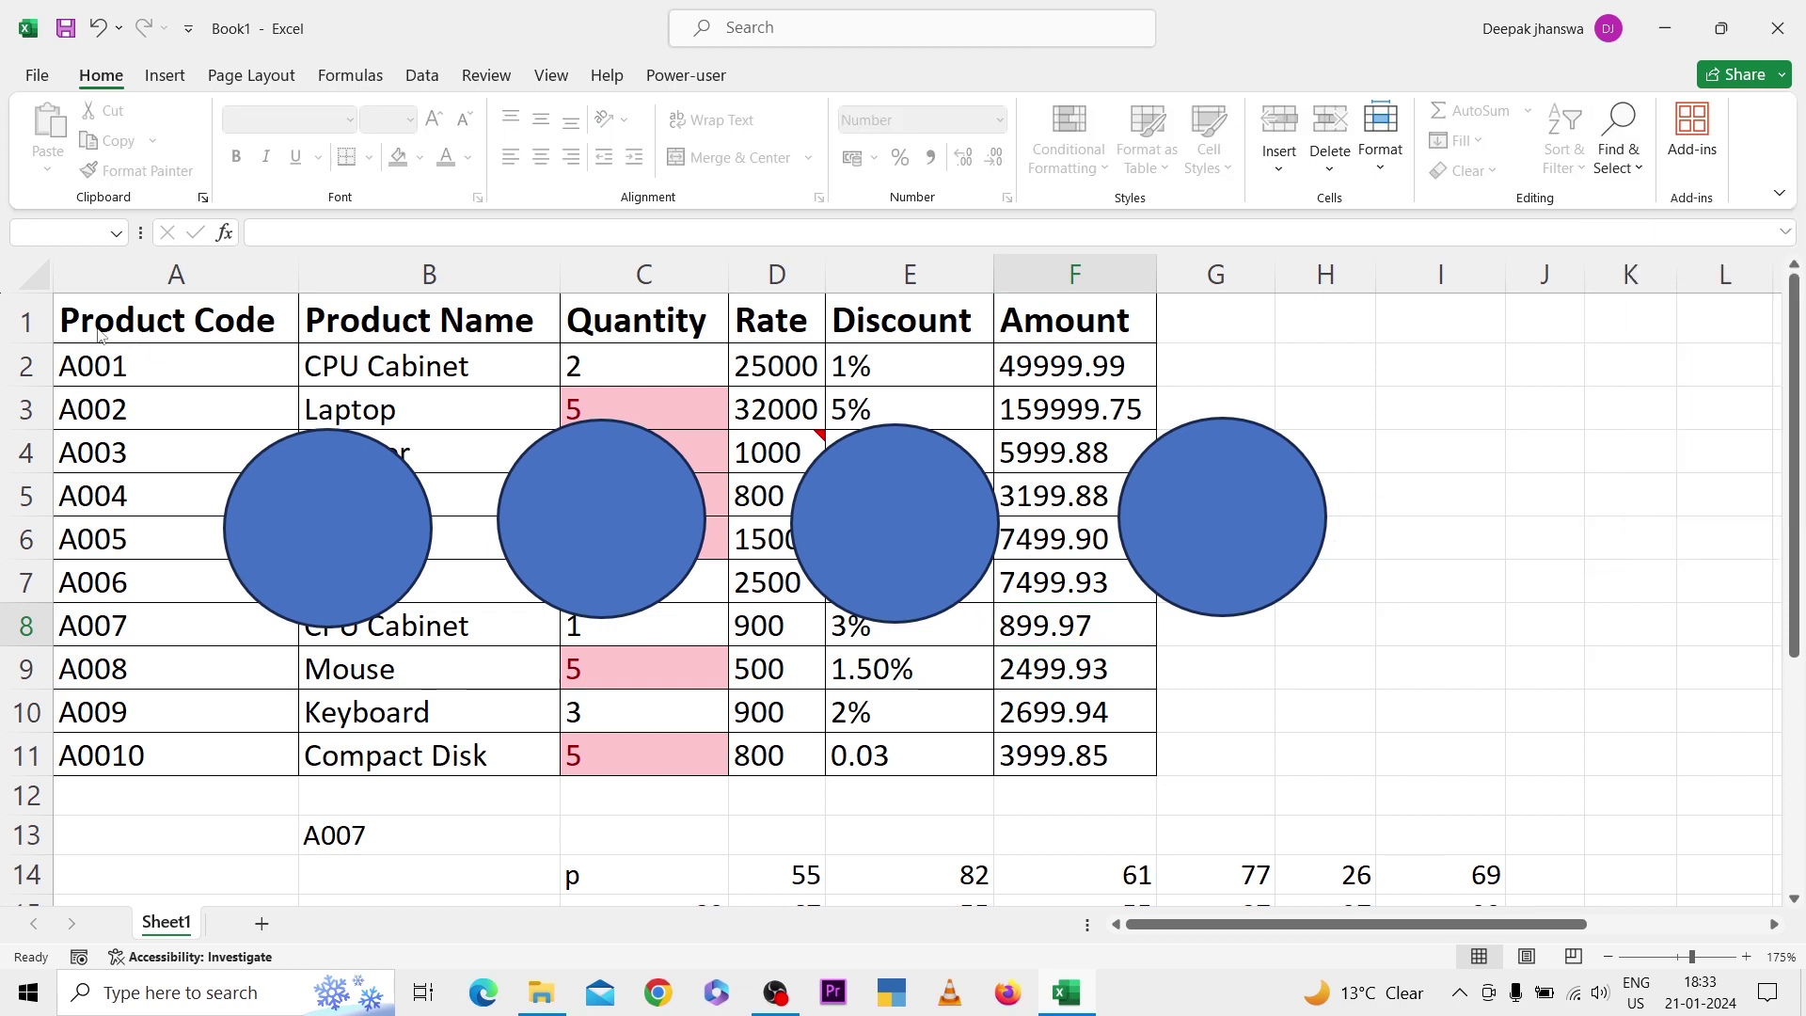
{"action": "left_click_drag", "start_coordinate": [81, 322], "coordinate": [1481, 746]}
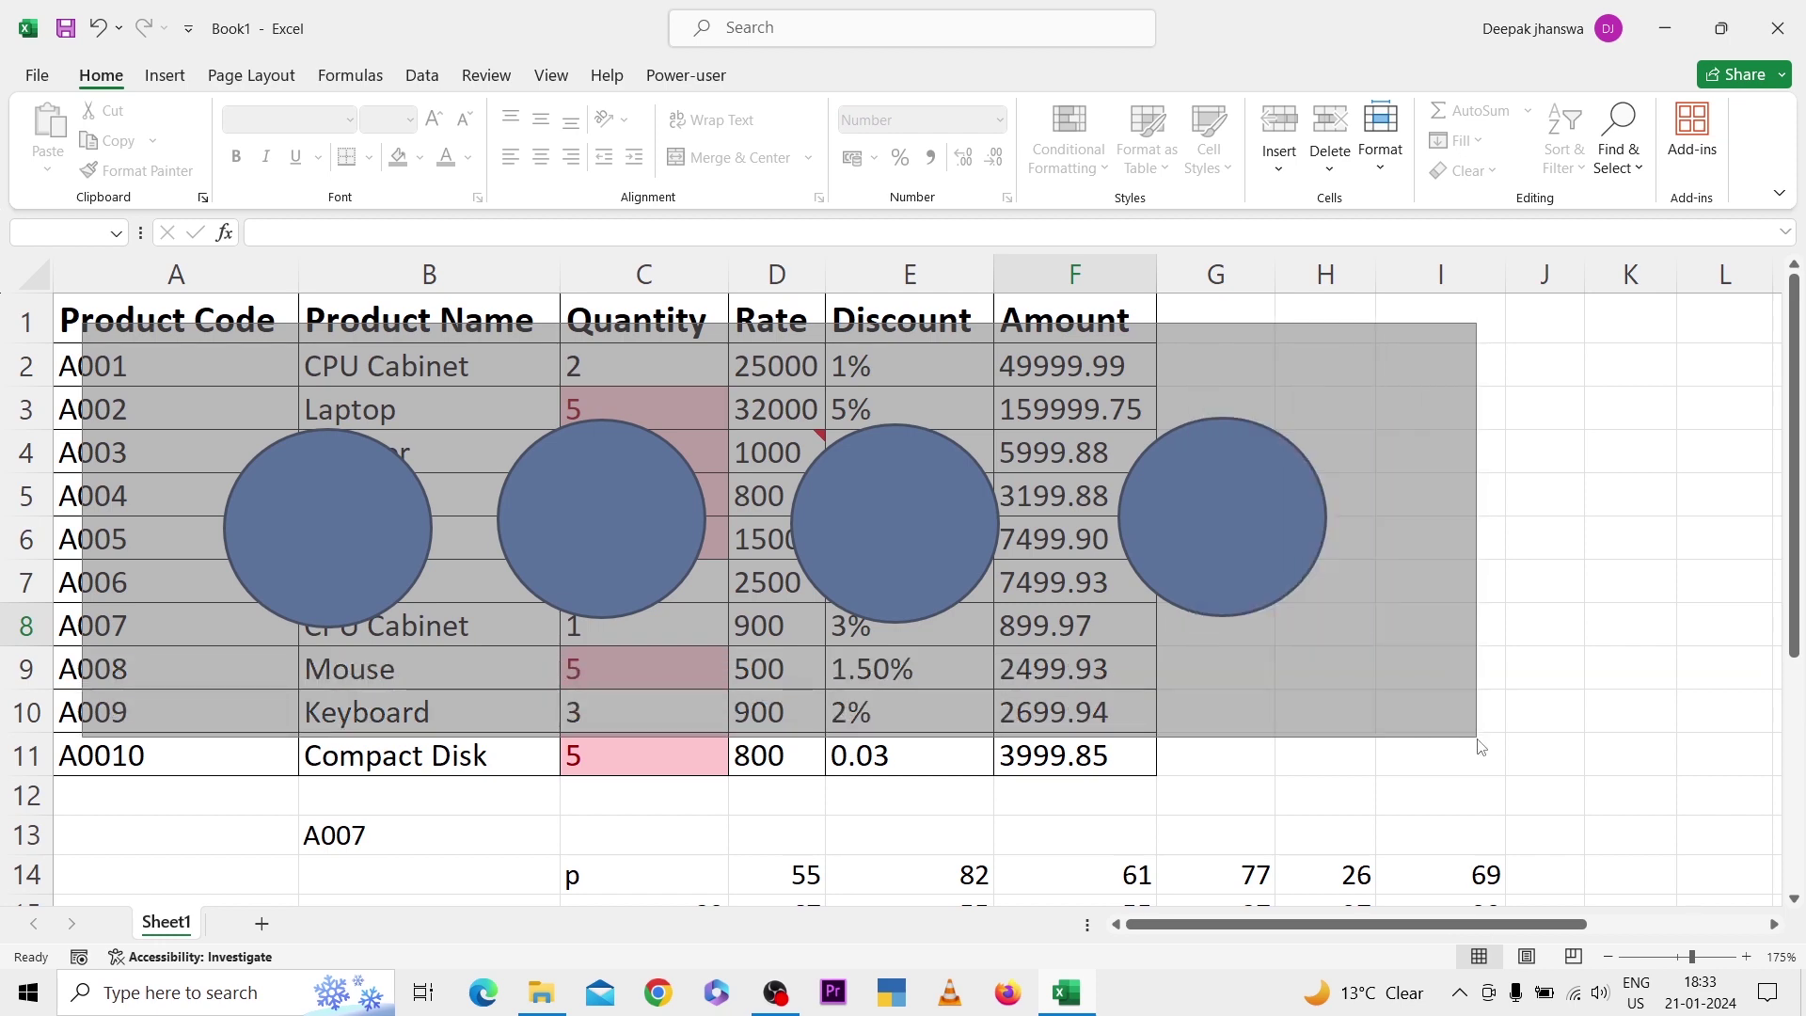
{"action": "left_click_drag", "start_coordinate": [1481, 746], "coordinate": [1480, 746]}
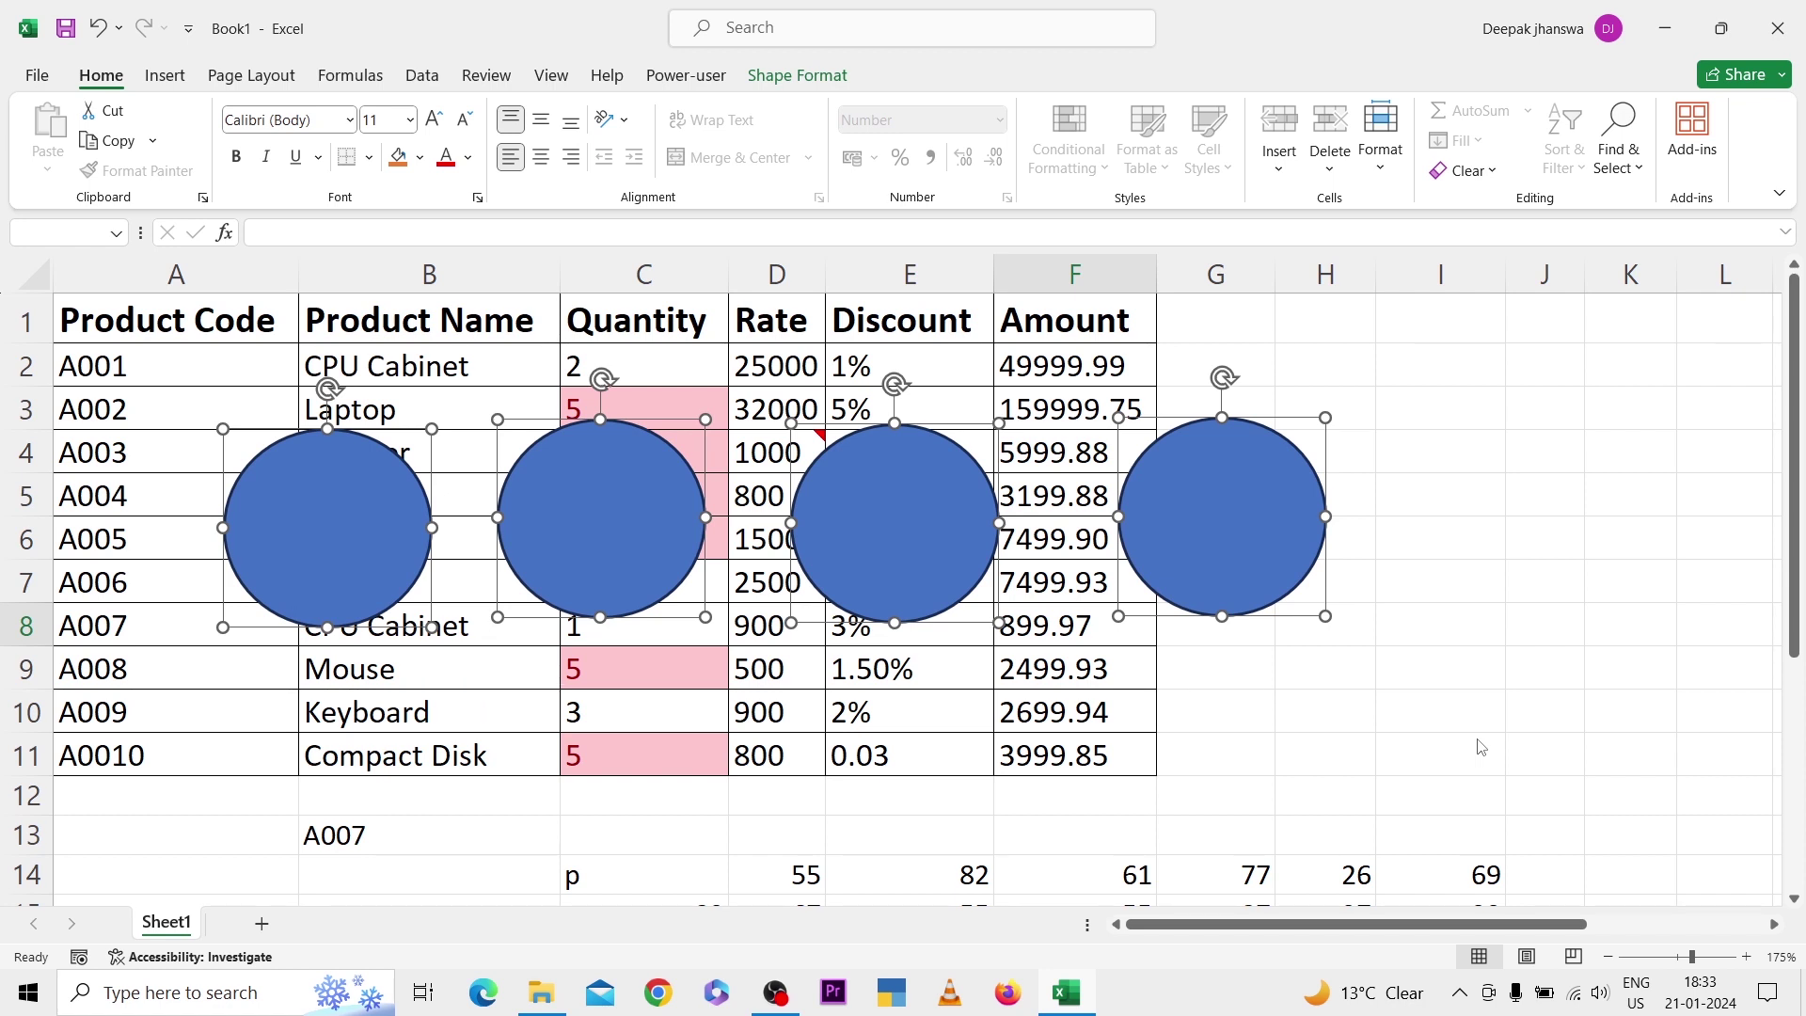
{"action": "left_click", "coordinate": [1499, 621]}
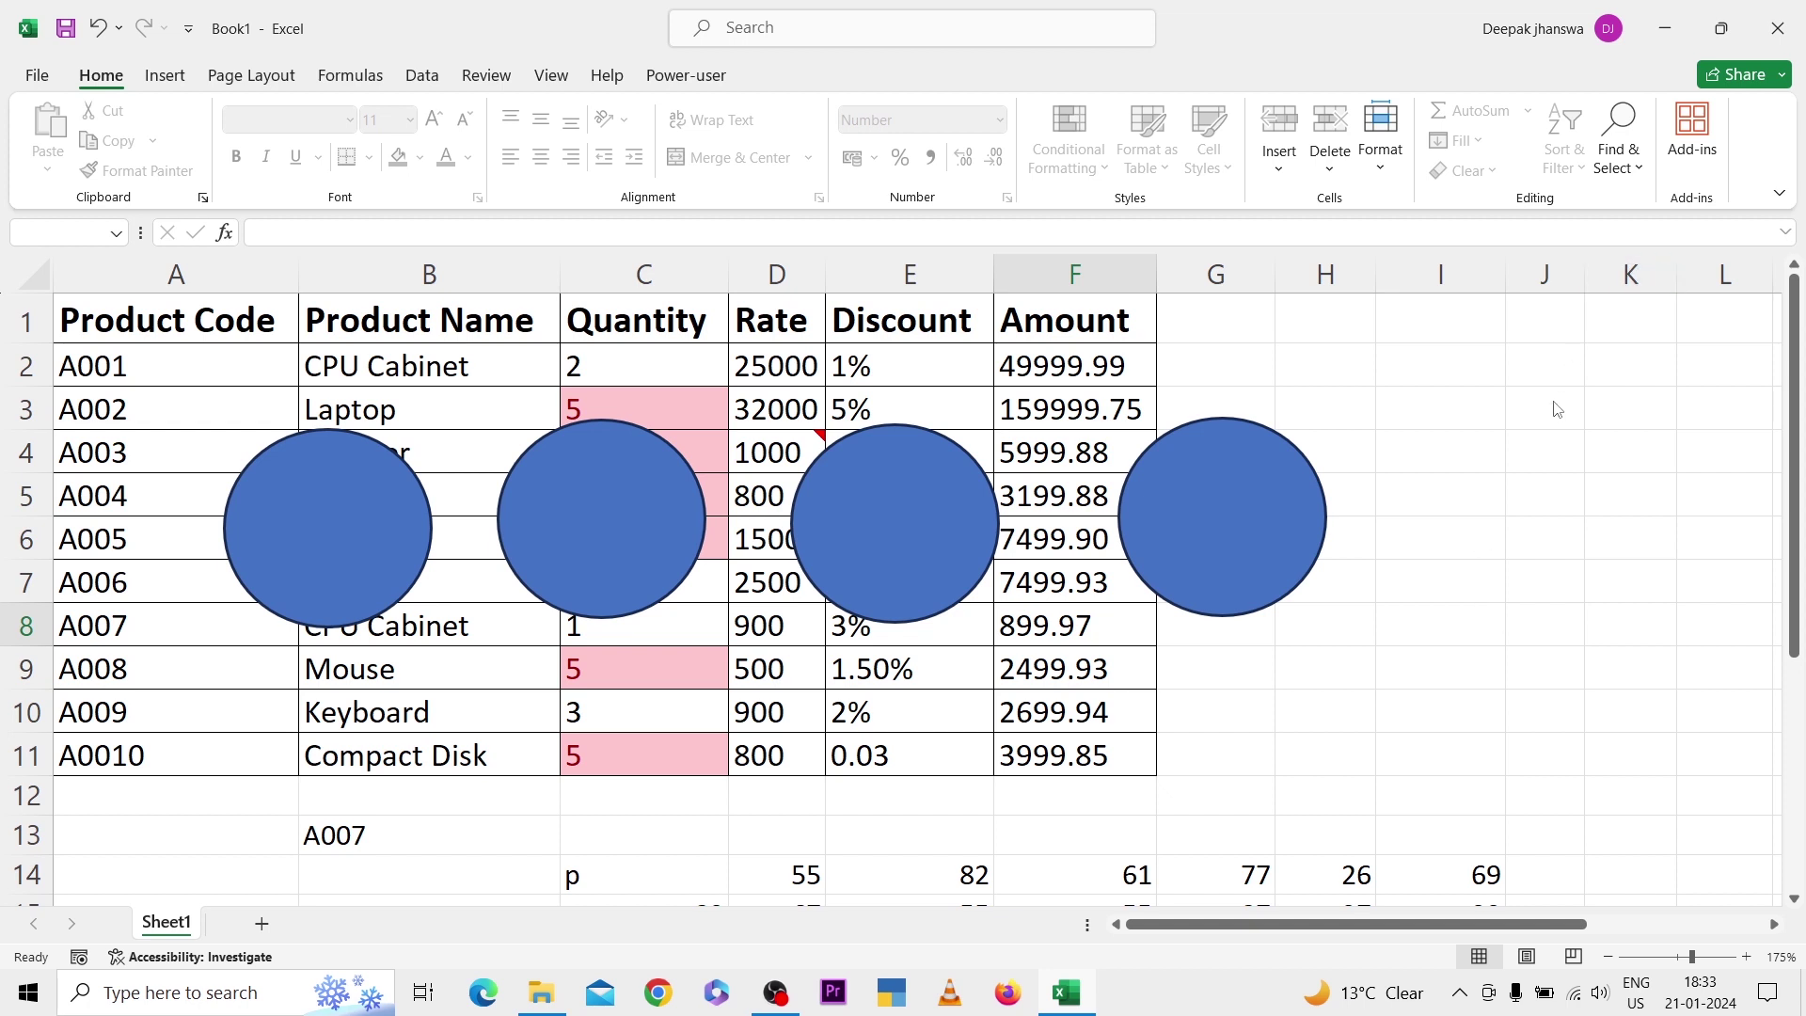
Open the Selection Pane and alternate between hiding and showing all objects on the sheet, ending with everything hidden.
{"action": "left_click", "coordinate": [1620, 158]}
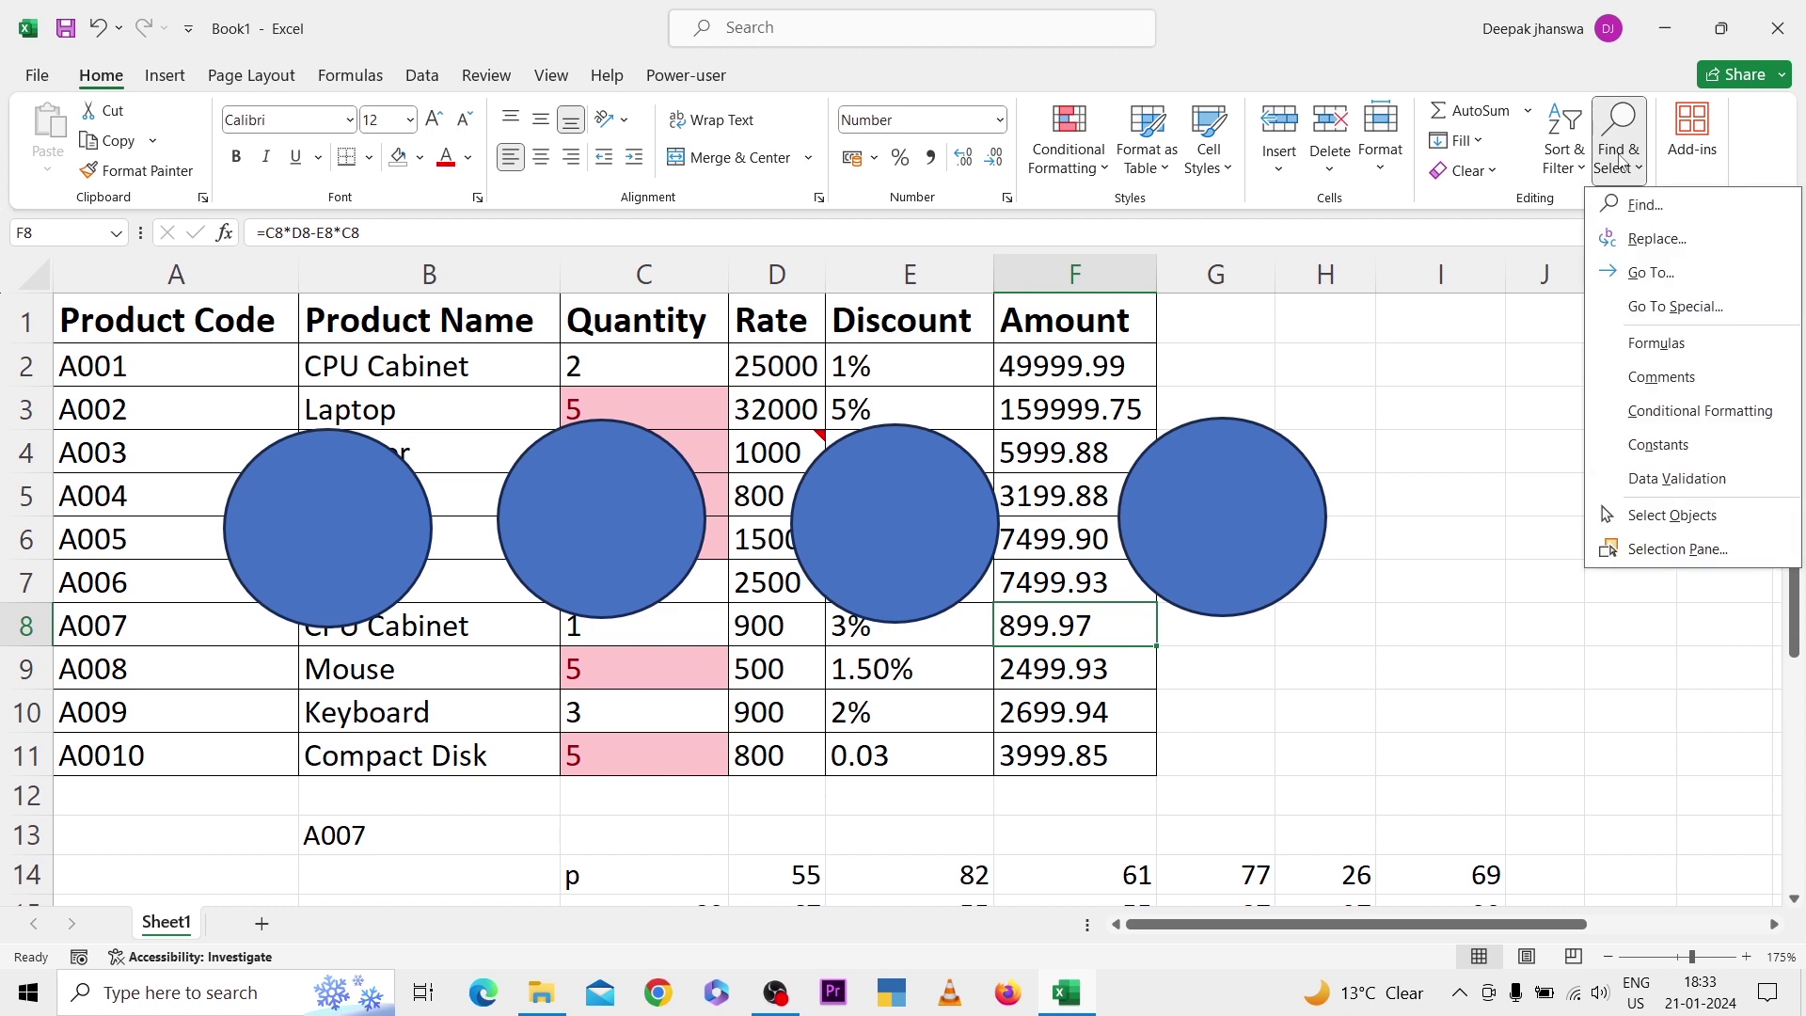
{"action": "left_click", "coordinate": [1637, 552]}
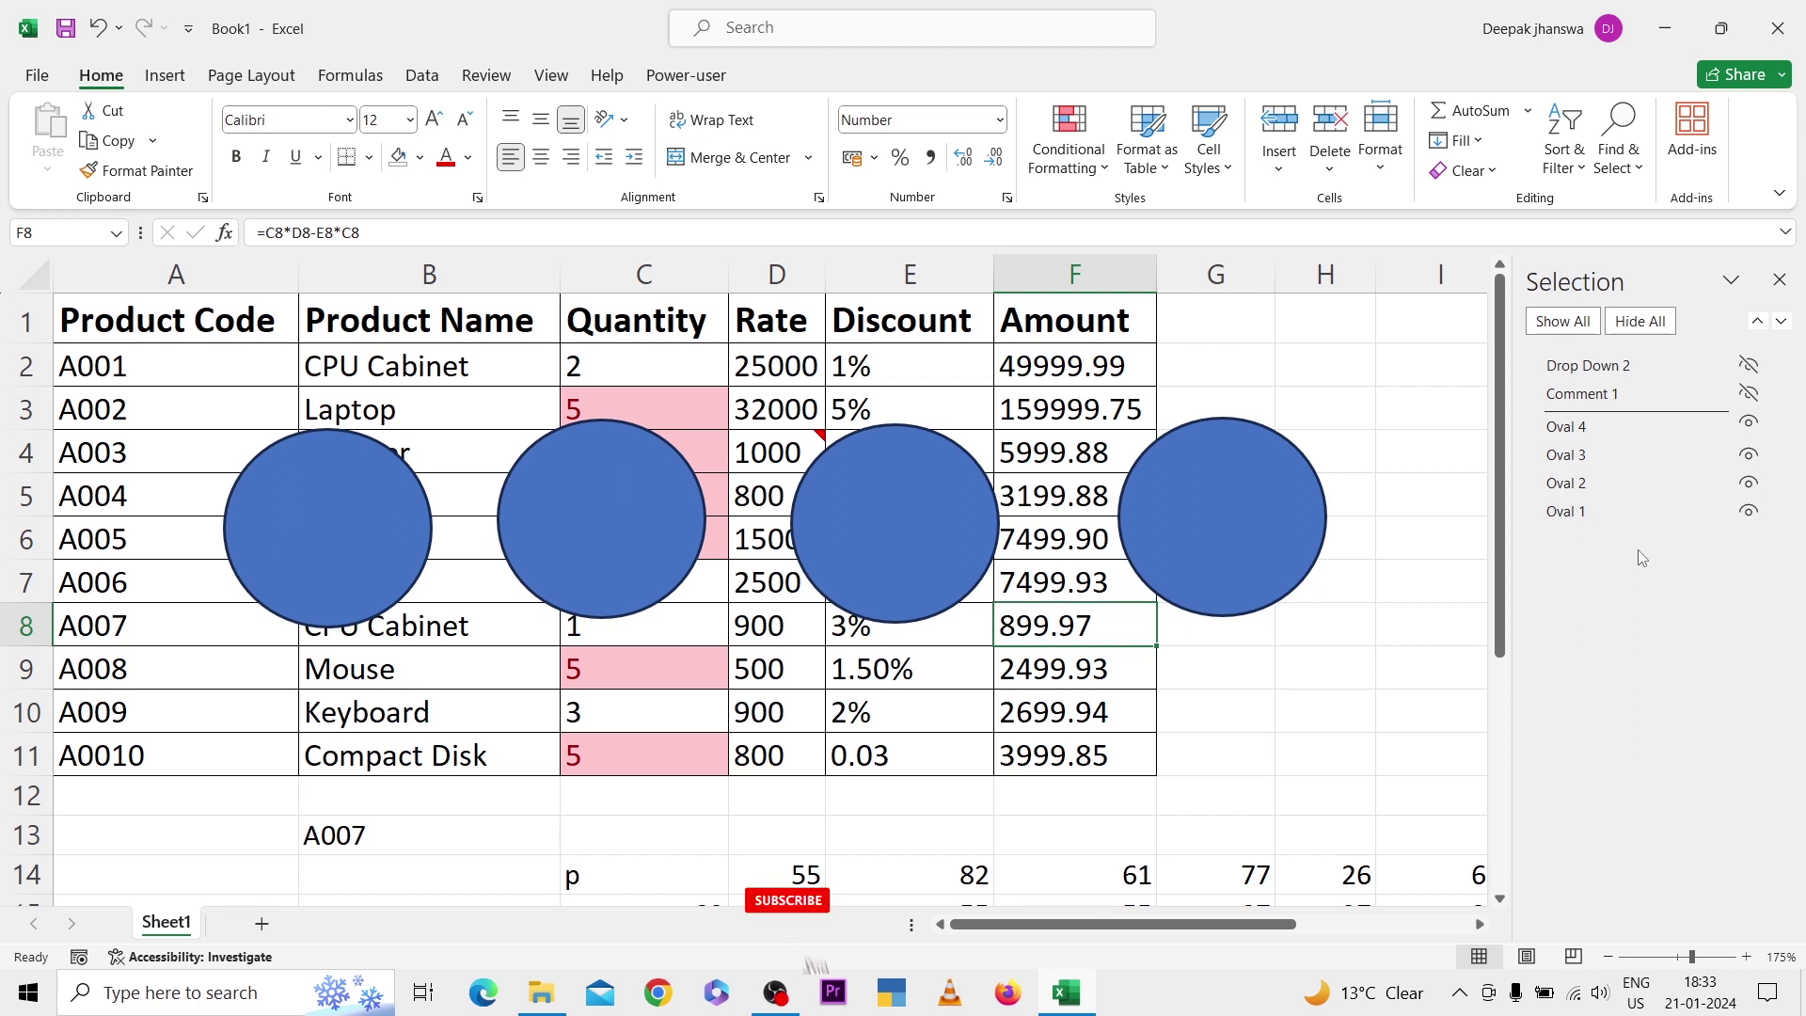
{"action": "left_click", "coordinate": [1637, 323]}
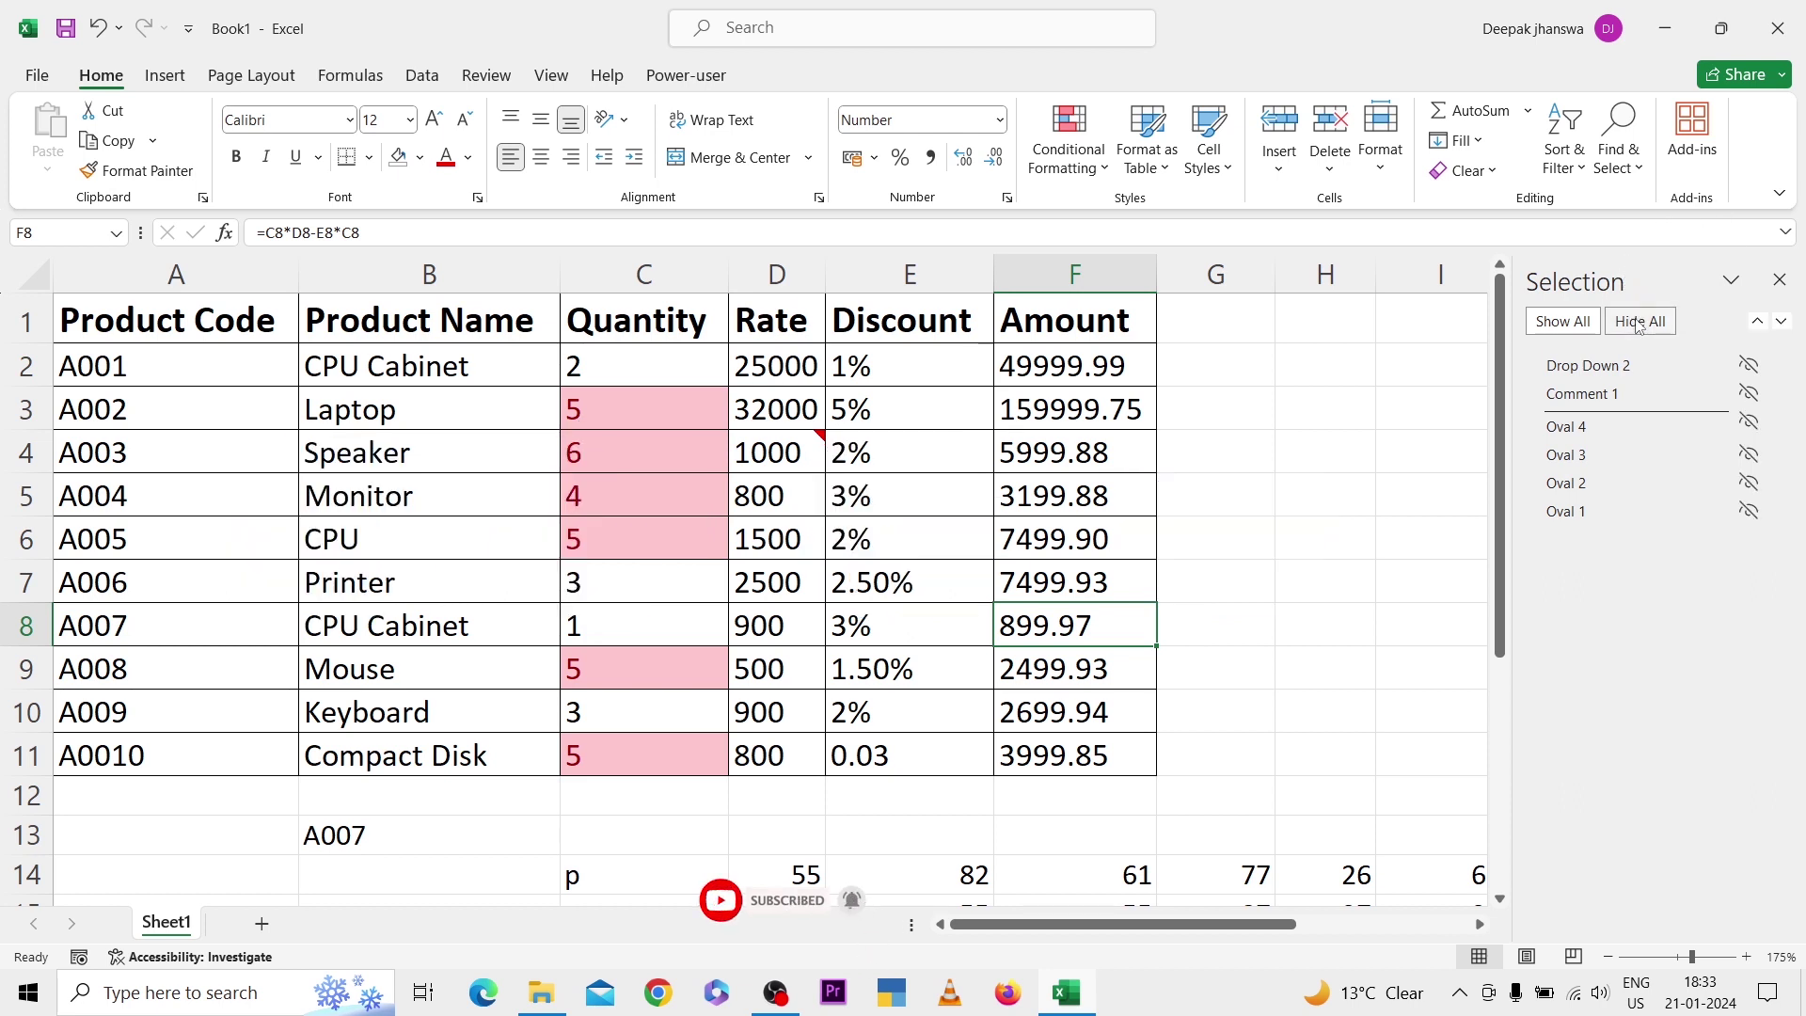
{"action": "left_click", "coordinate": [1563, 322]}
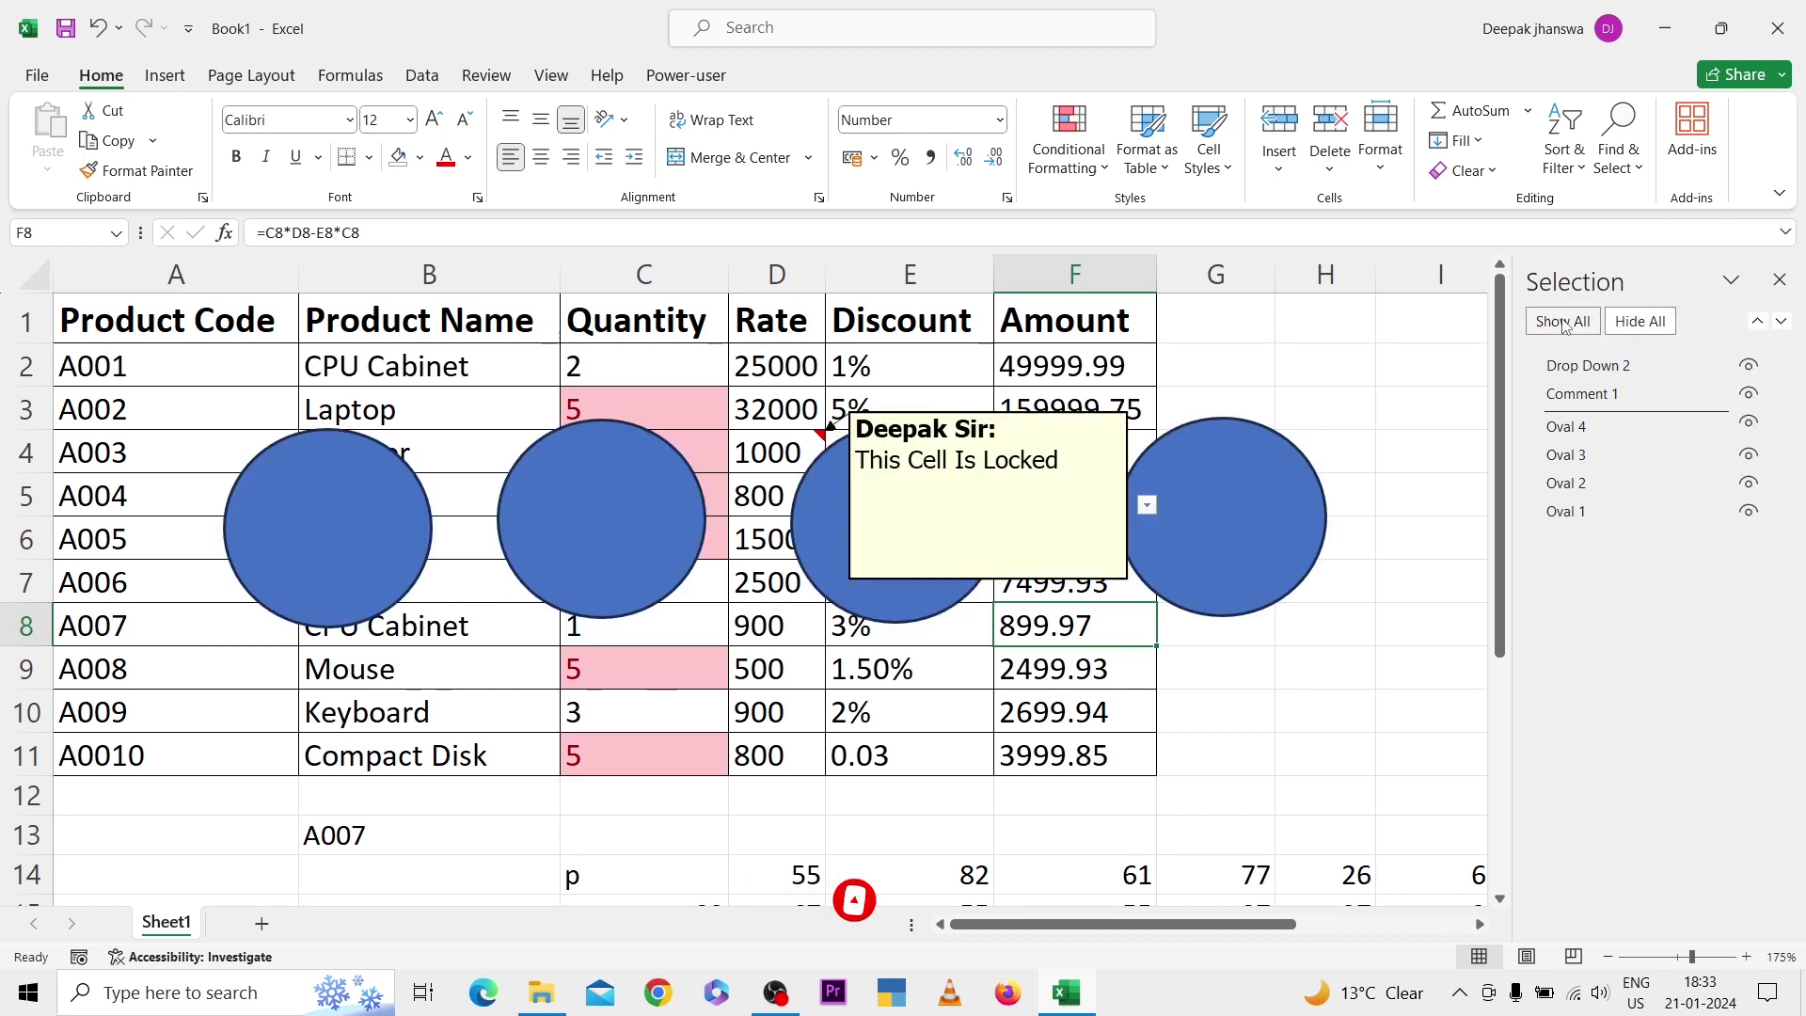
{"action": "left_click", "coordinate": [1641, 322]}
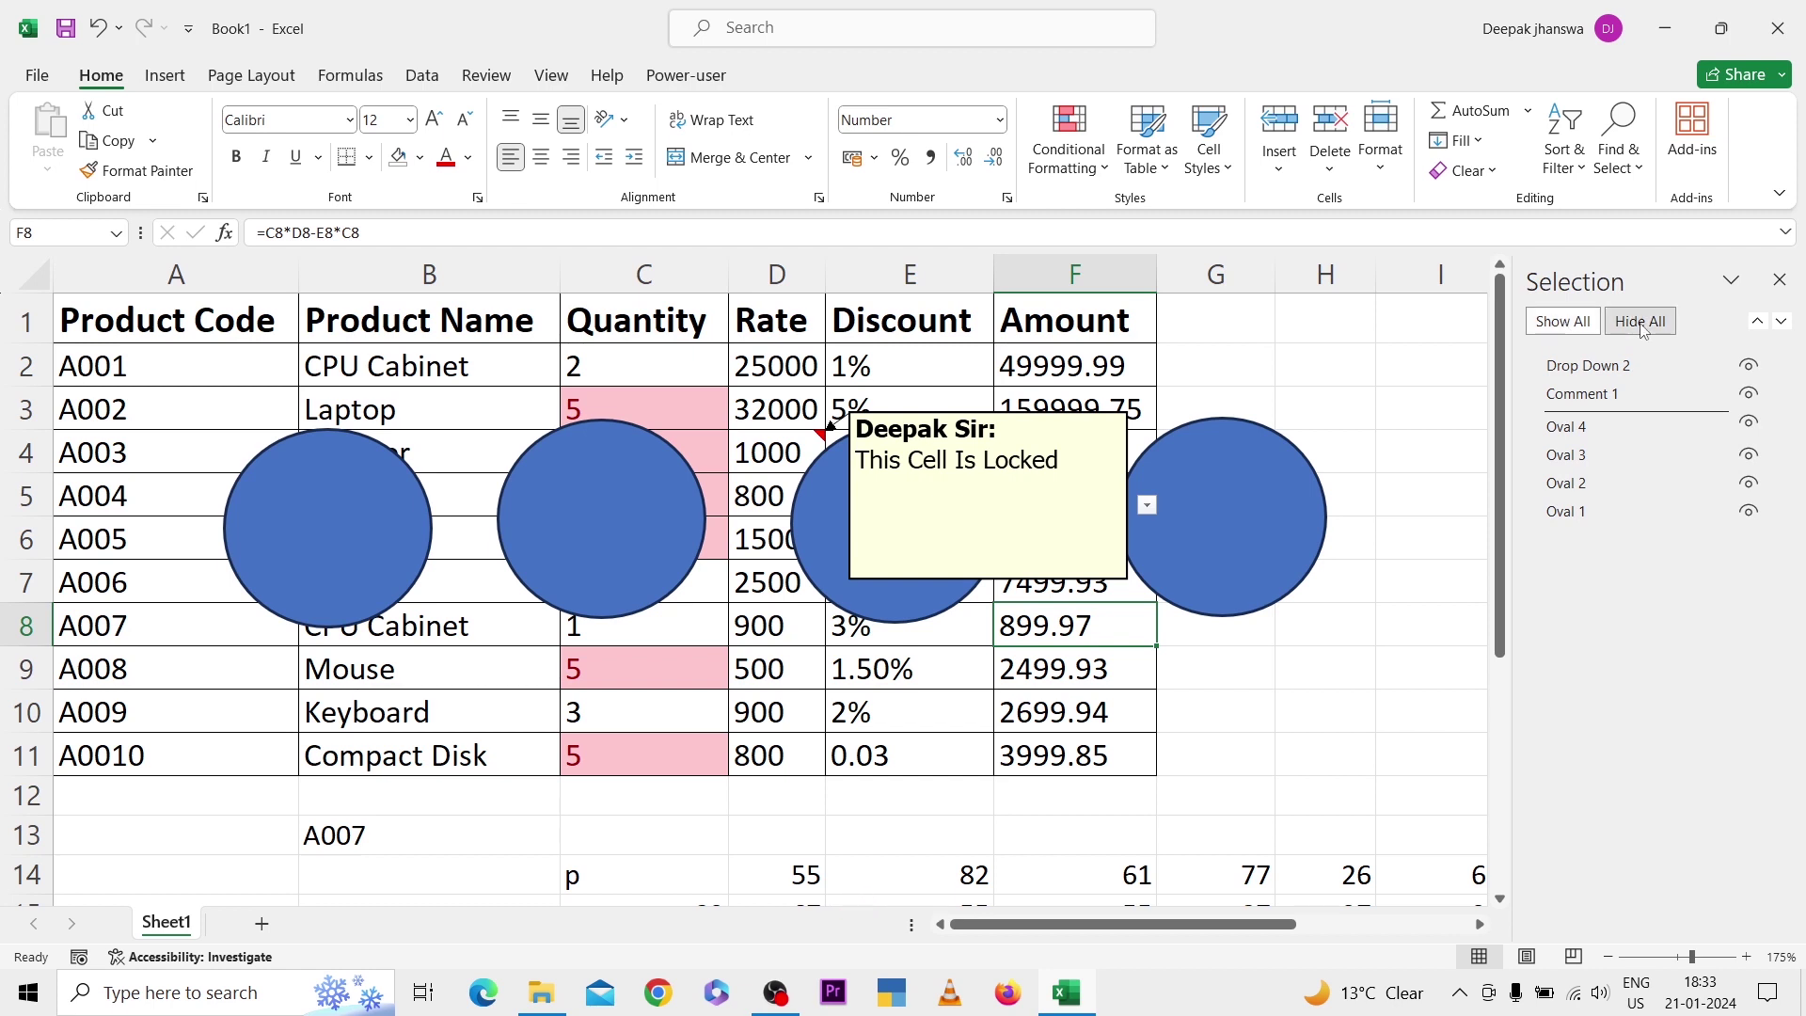
{"action": "left_click", "coordinate": [1566, 323]}
{"action": "left_click", "coordinate": [1637, 323]}
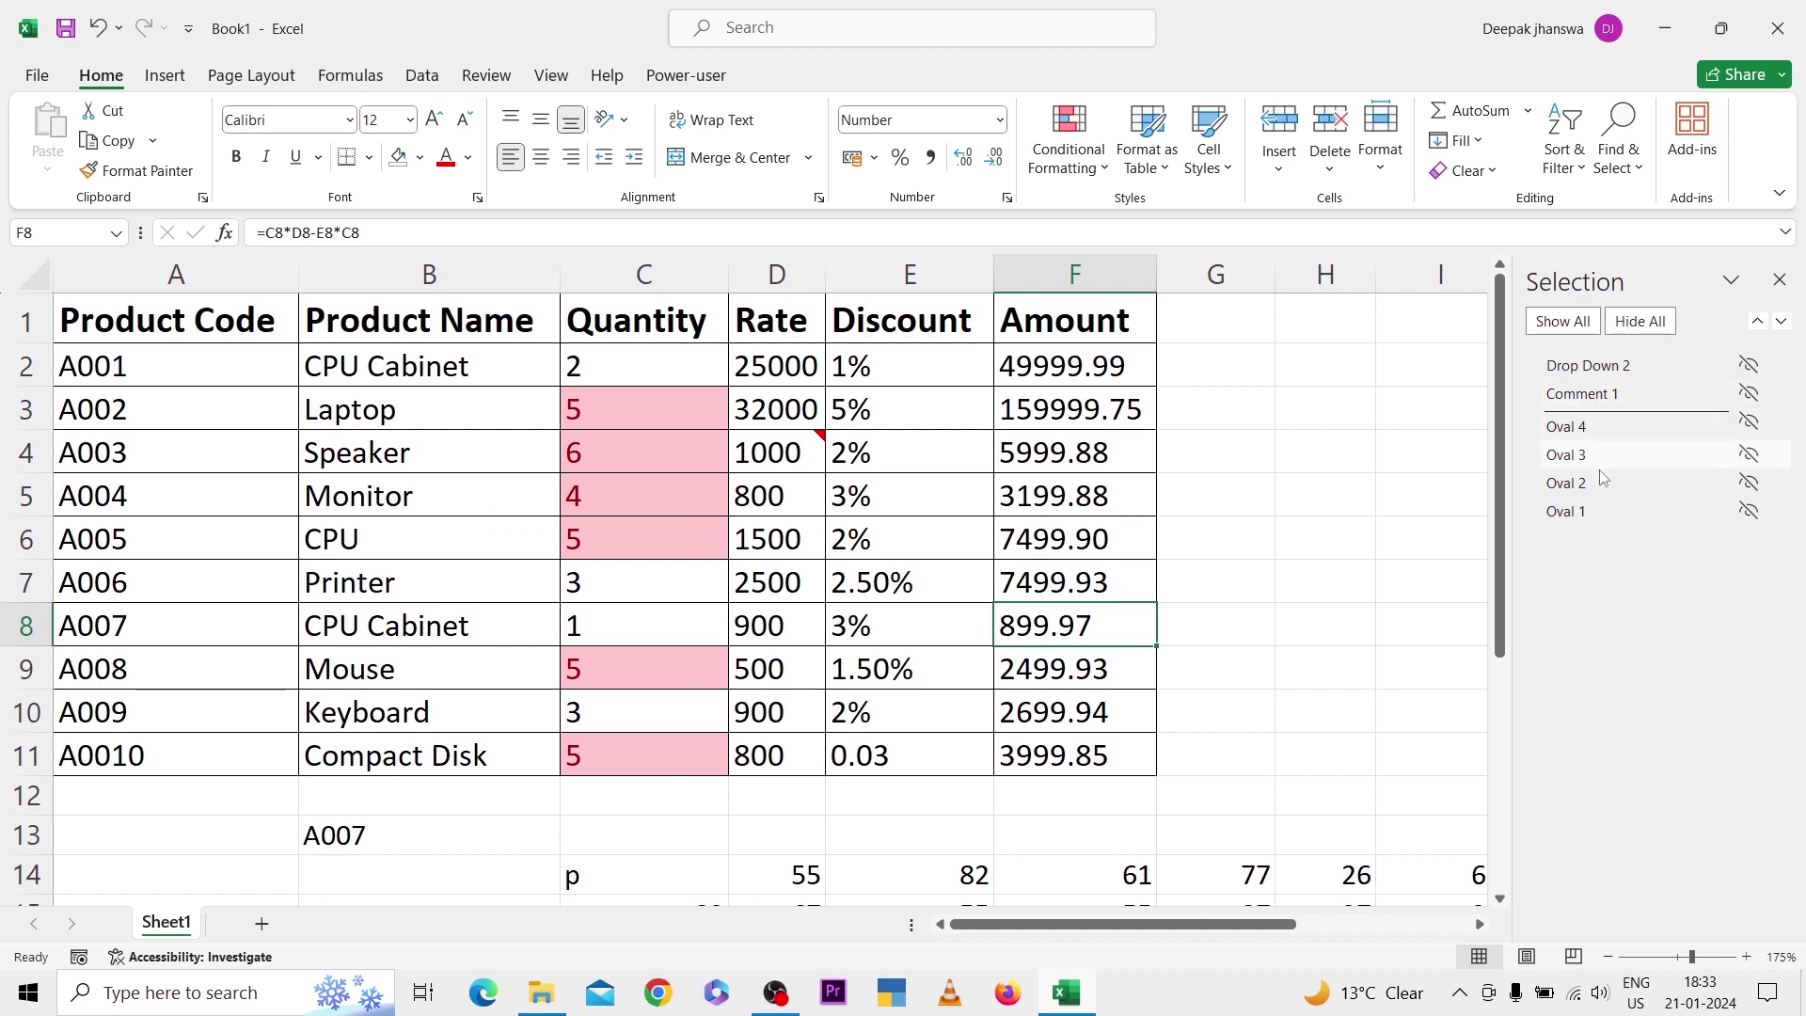
Reveal Oval 1 through Oval 4 one at a time, pick Comment 1 and Drop Down 2 as well, and close the object list.
{"action": "left_click", "coordinate": [1580, 510]}
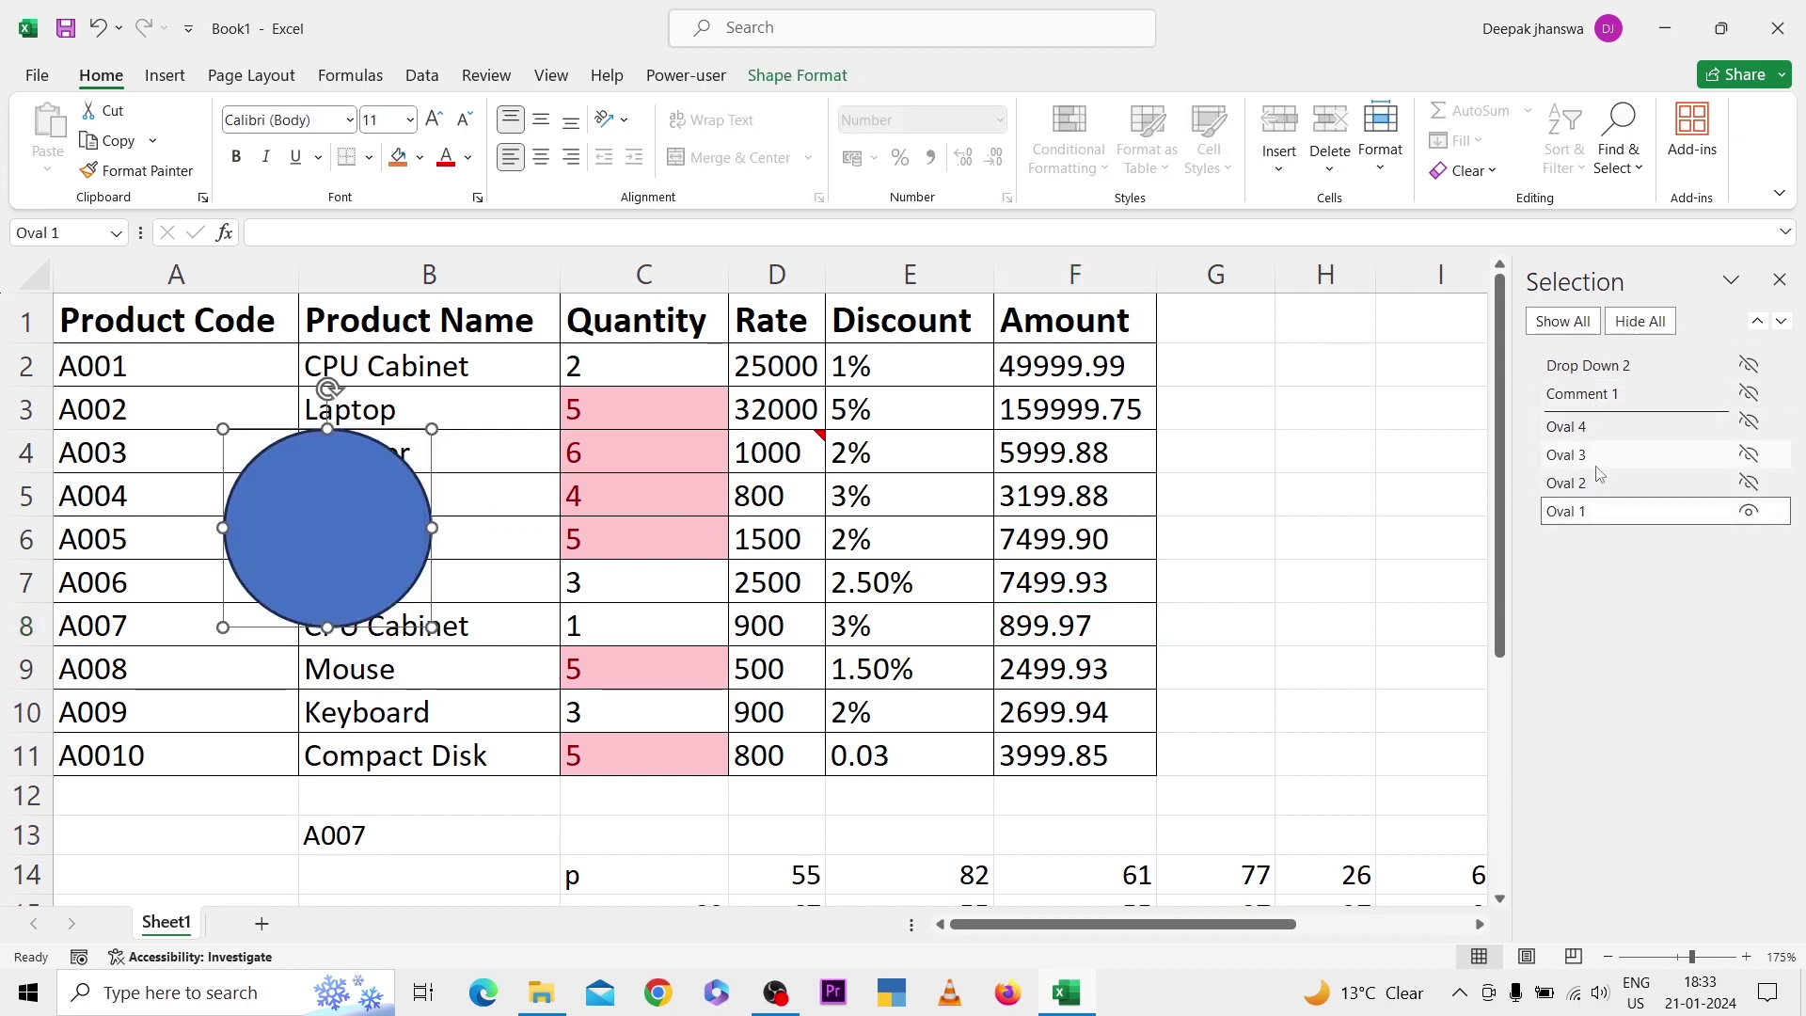
{"action": "left_click", "coordinate": [1597, 479]}
{"action": "left_click", "coordinate": [1592, 452]}
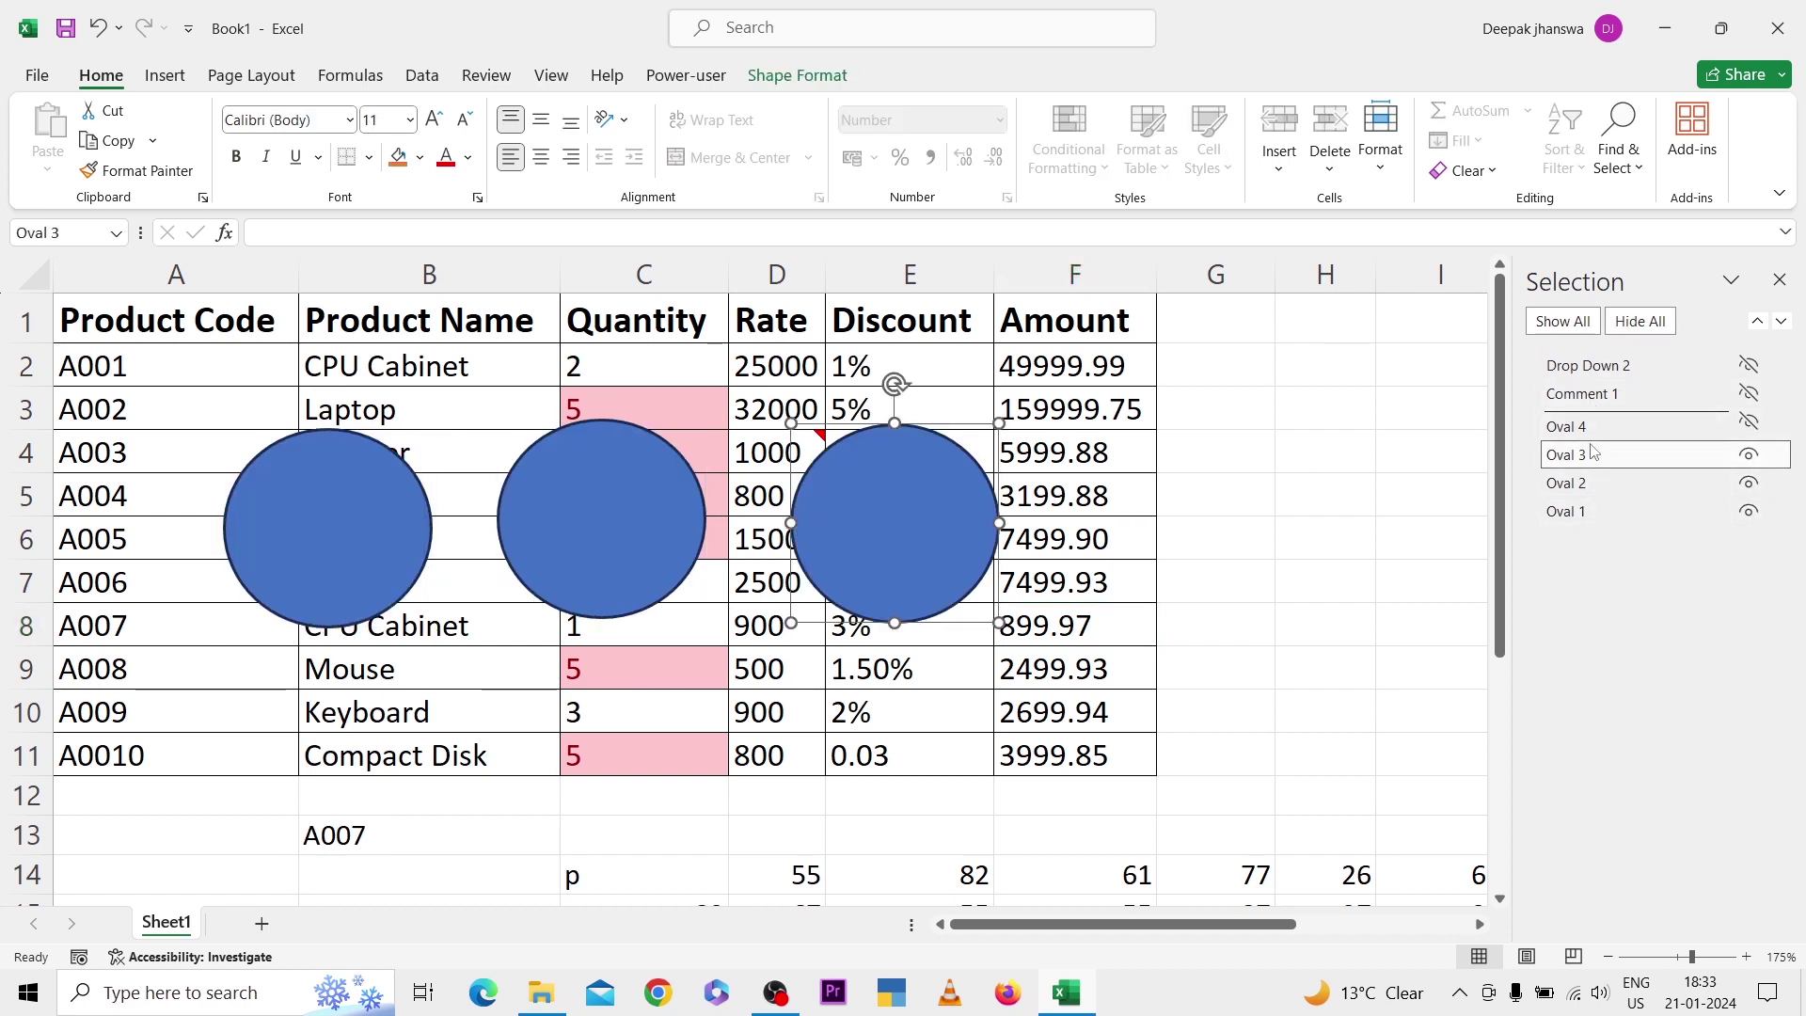
{"action": "left_click", "coordinate": [1594, 426]}
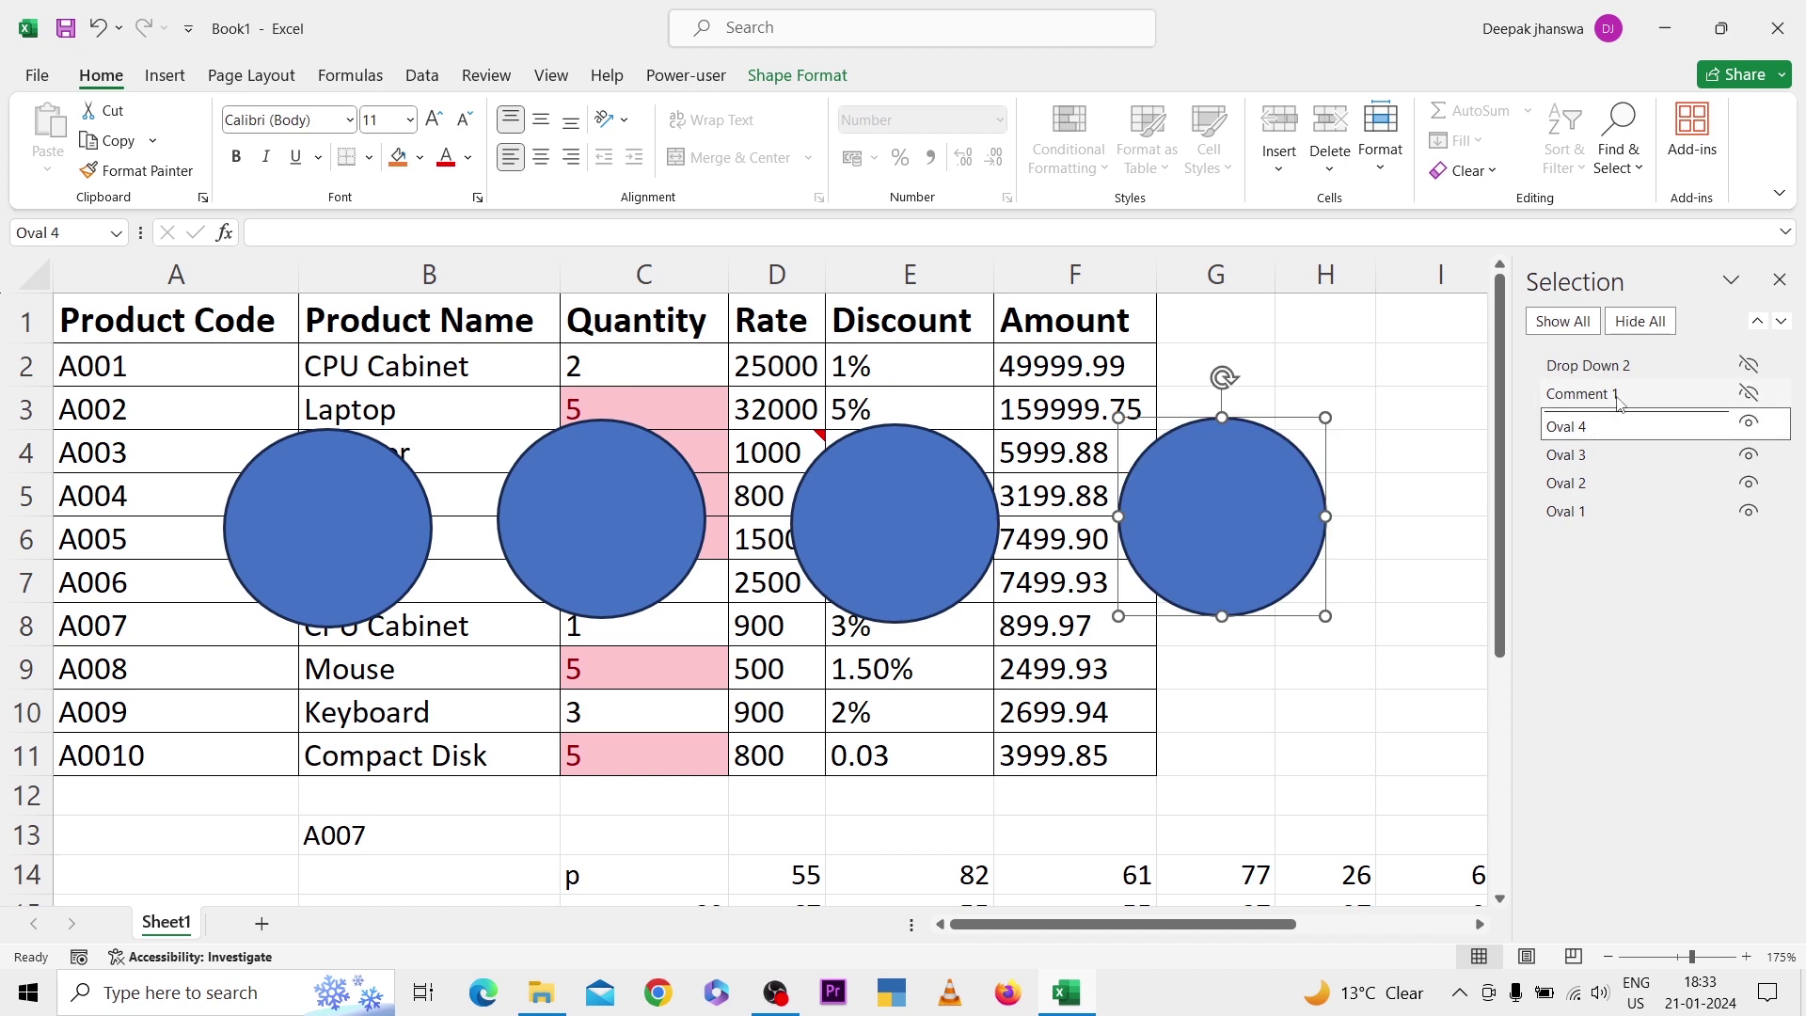
{"action": "left_click", "coordinate": [1617, 395]}
{"action": "left_click", "coordinate": [1628, 369]}
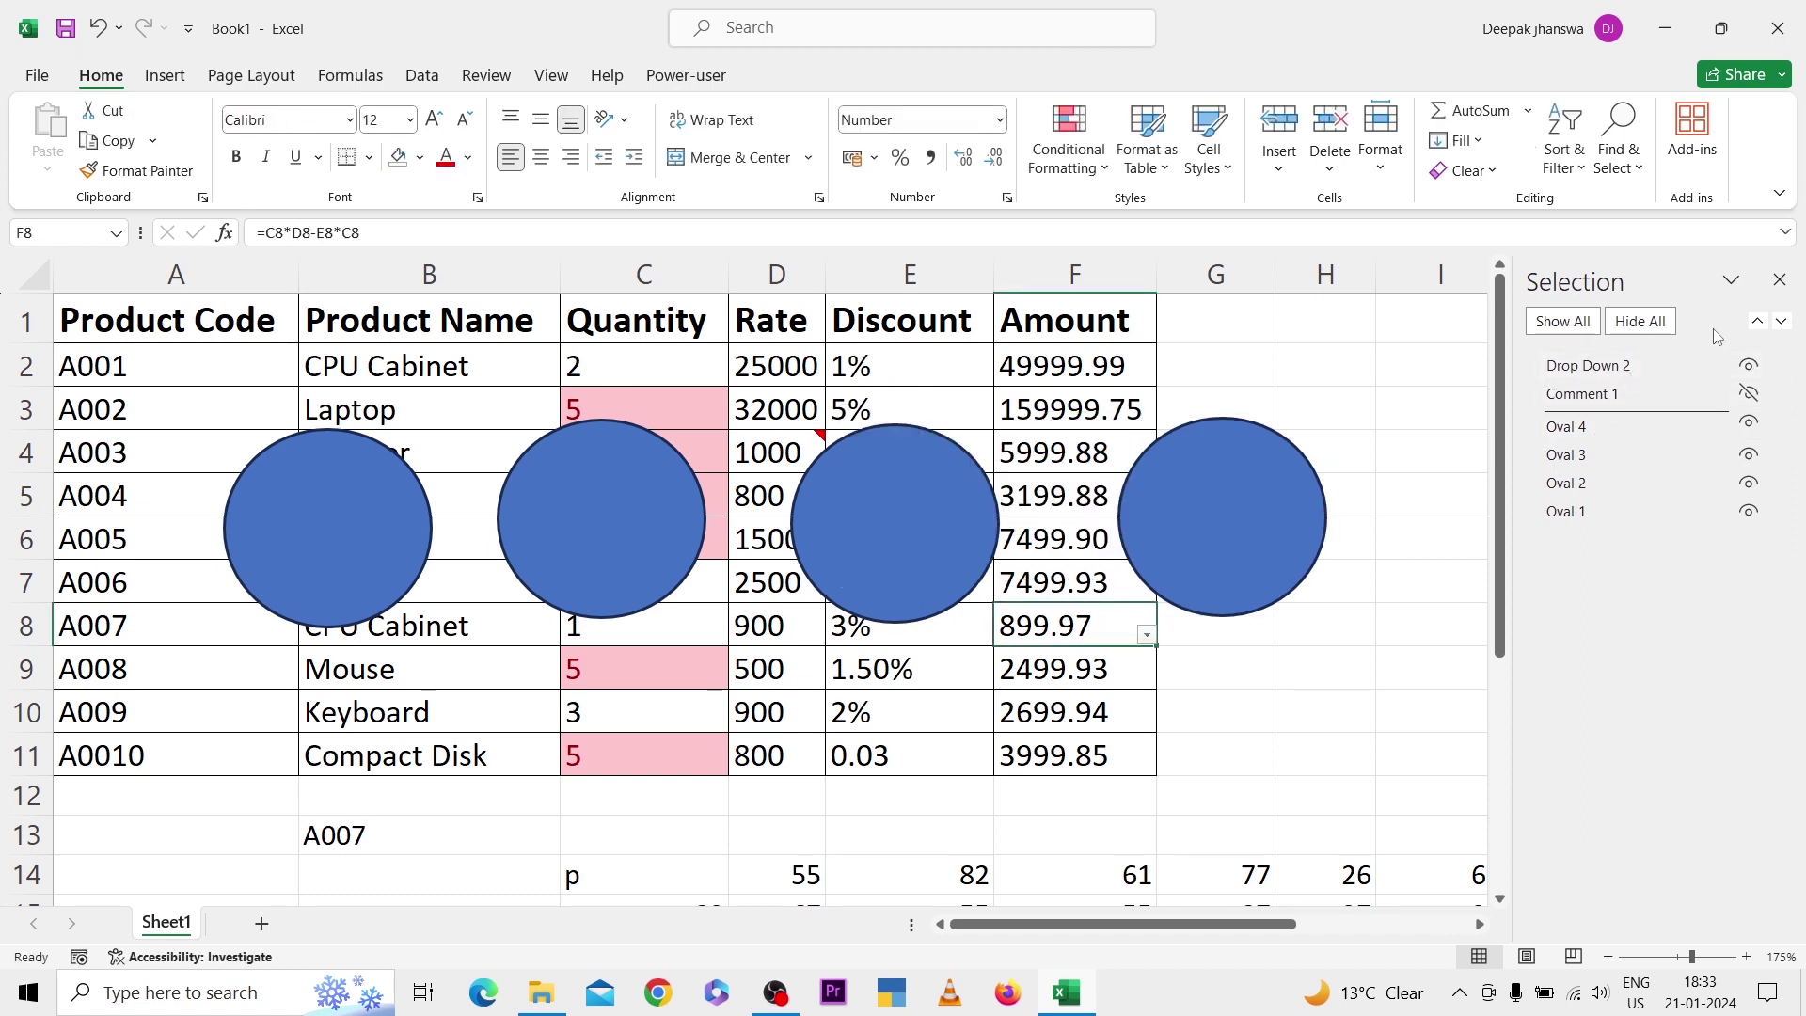
{"action": "left_click", "coordinate": [1776, 282]}
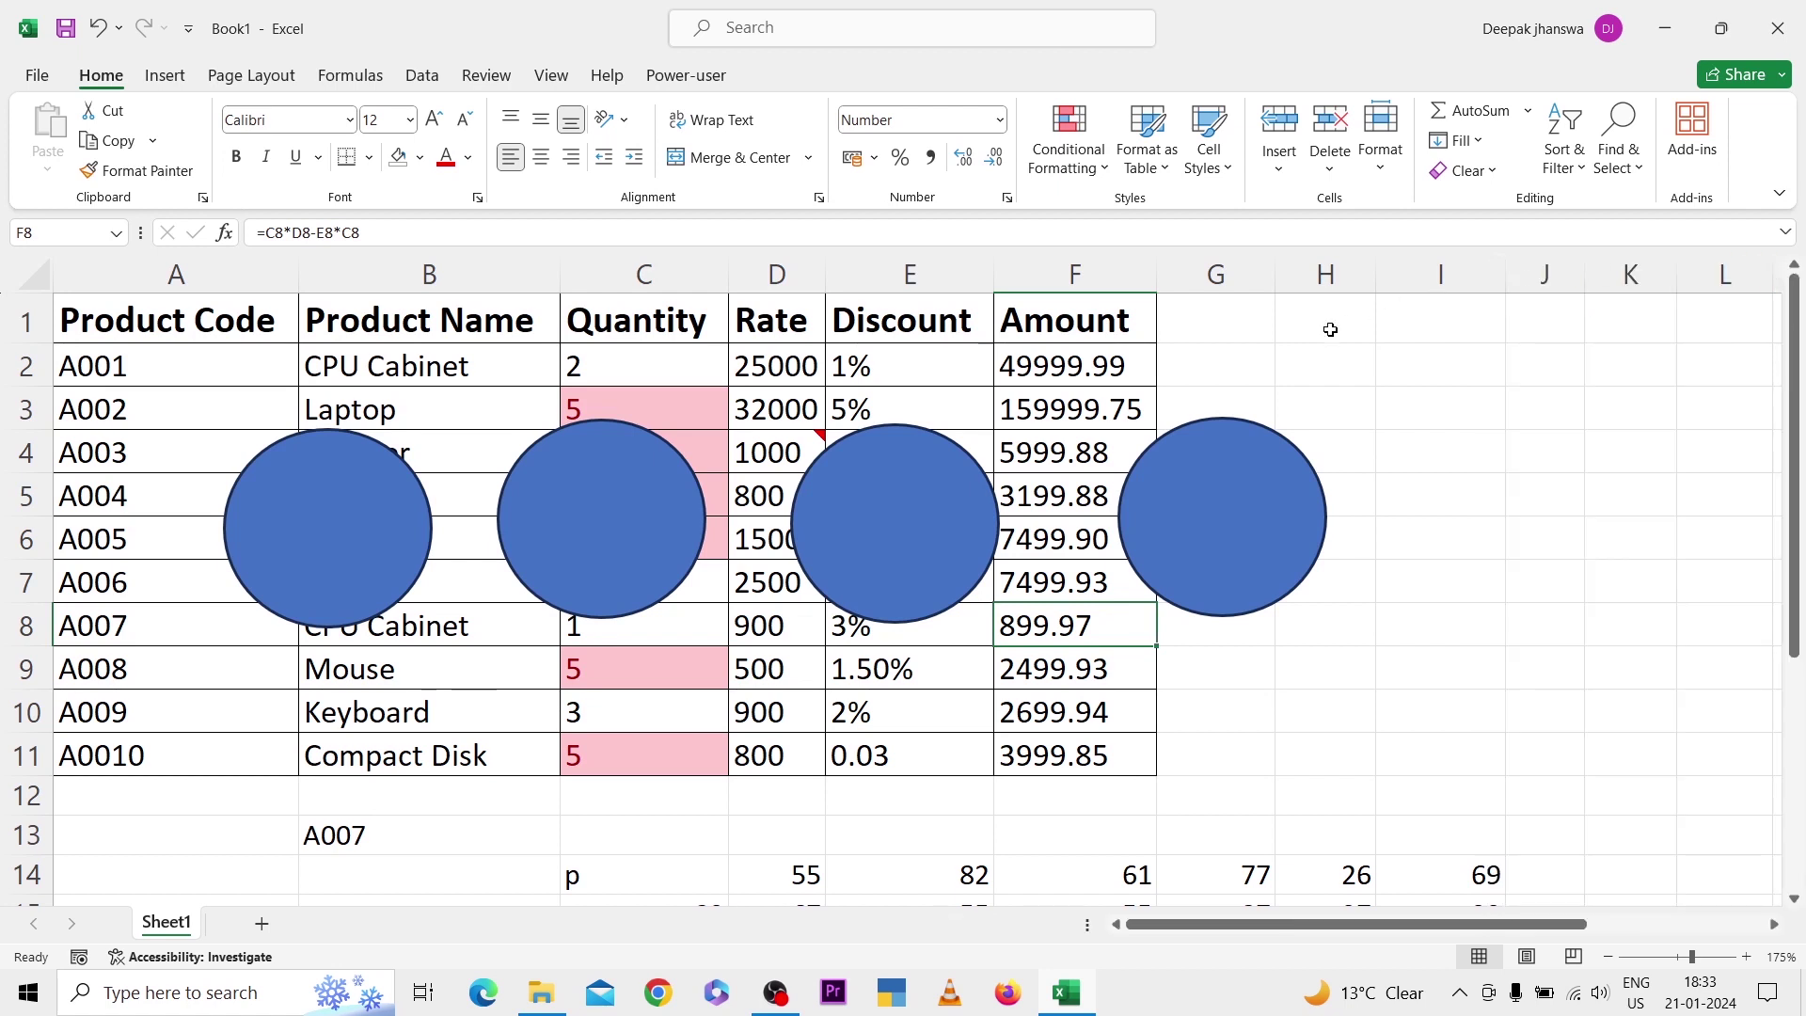